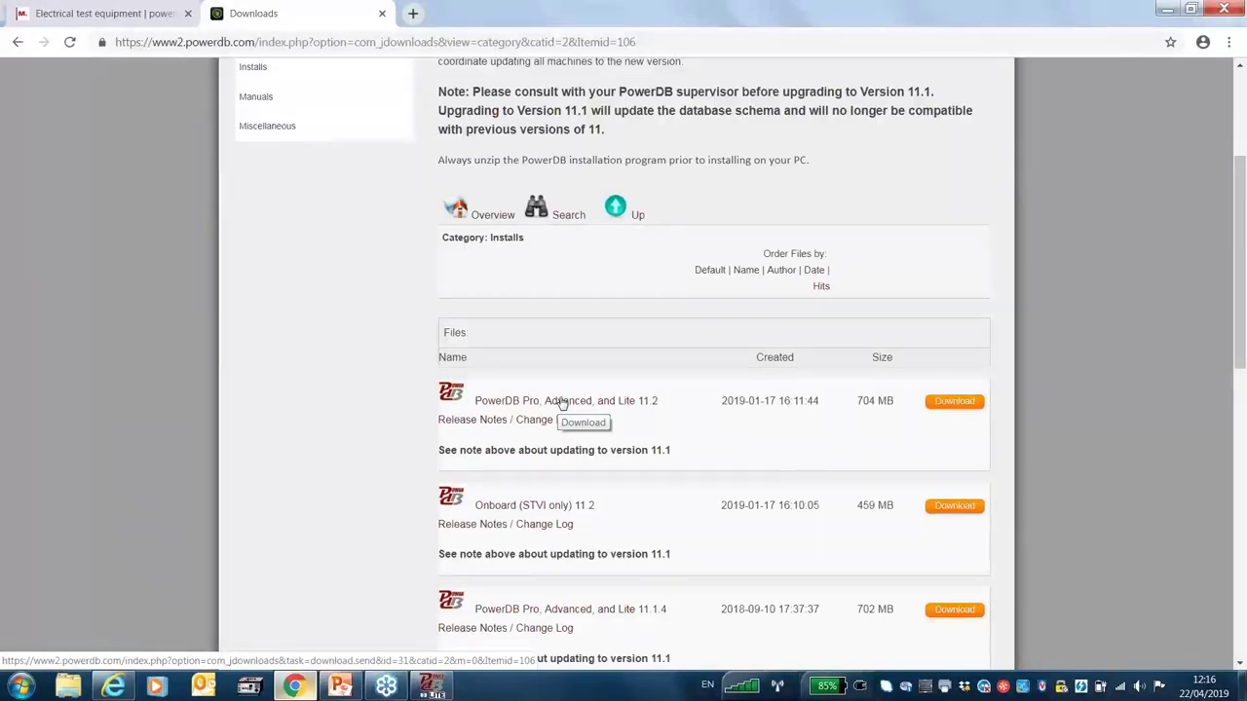
- Scroll through the PowerDB downloads list in Chrome
{"action": "scroll", "coordinate": [562, 404], "scroll_direction": "down", "scroll_amount": 1}
{"action": "scroll", "coordinate": [562, 403], "scroll_direction": "down", "scroll_amount": 1}
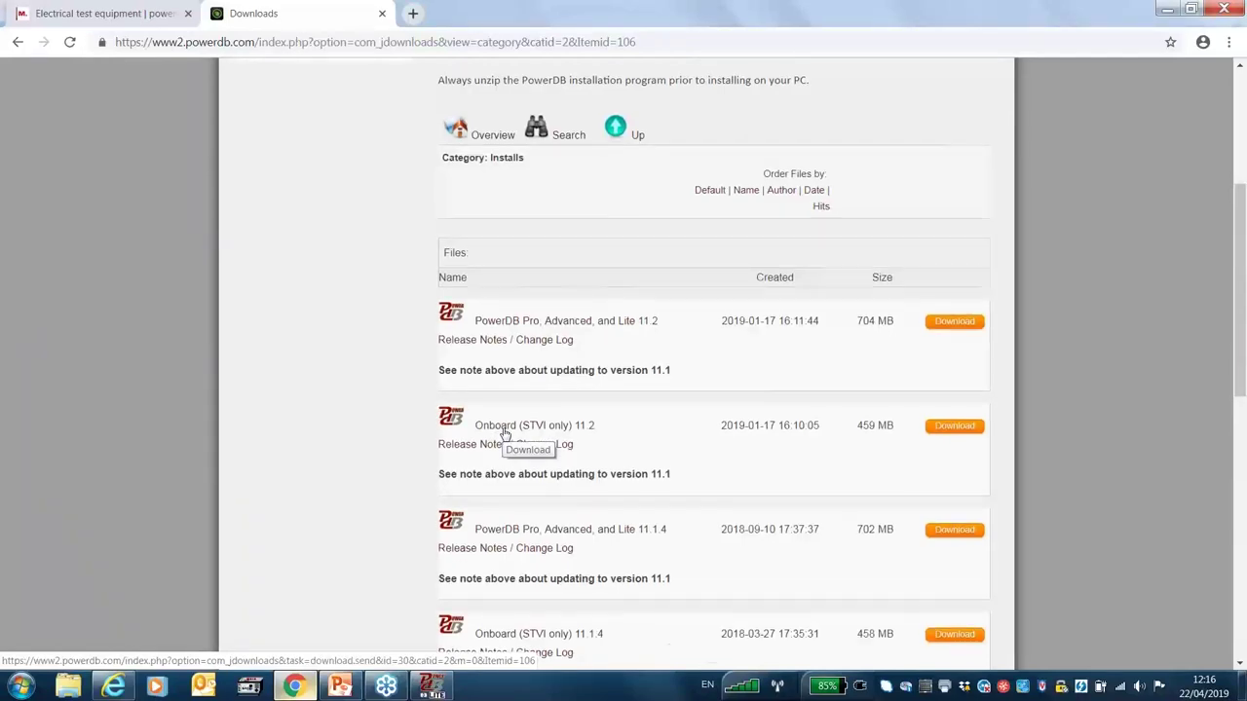
{"action": "scroll", "coordinate": [505, 435], "scroll_direction": "up", "scroll_amount": 2}
{"action": "scroll", "coordinate": [505, 434], "scroll_direction": "down", "scroll_amount": 2}
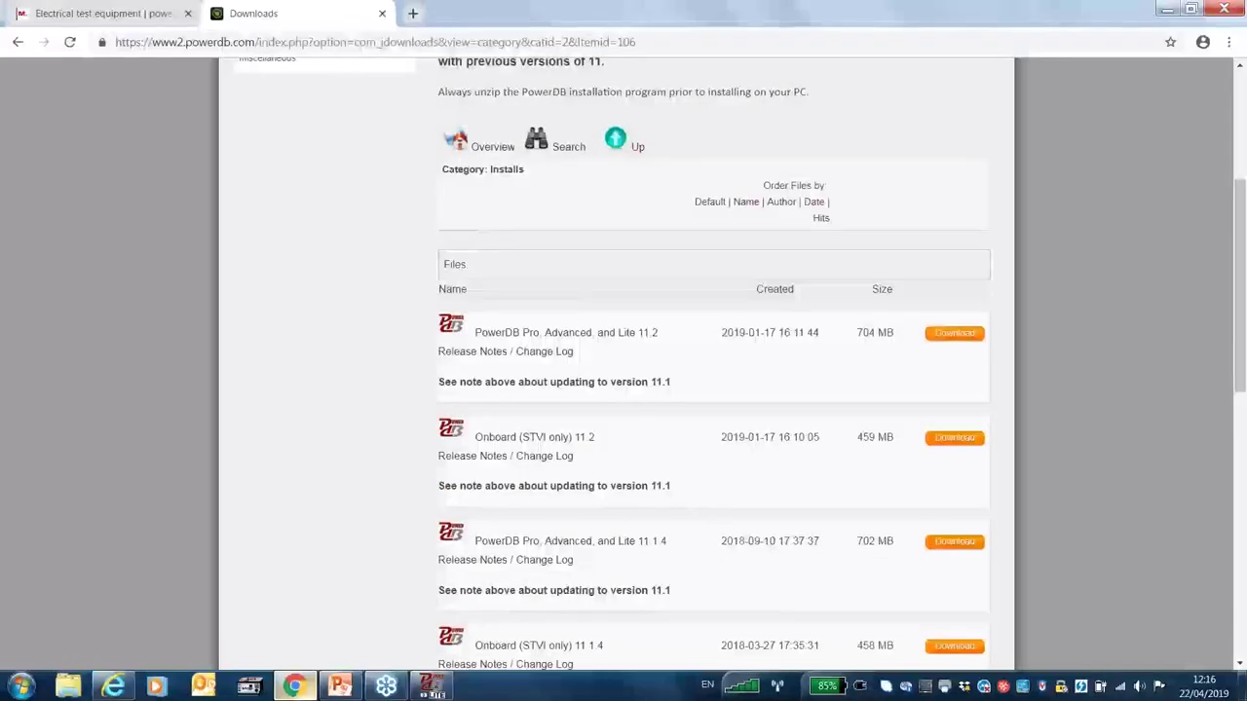
- Check the Megger home page, return to the downloads page, then bring up PowerDB Lite
{"action": "left_click", "coordinate": [125, 5]}
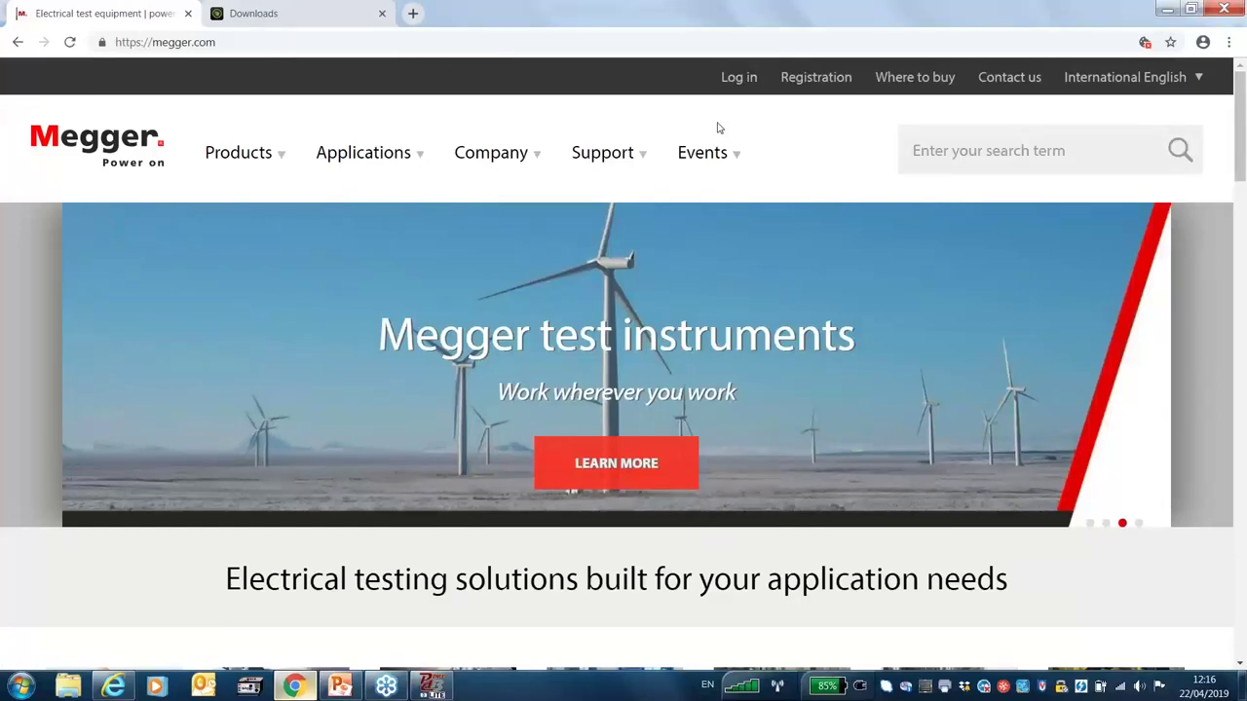
{"action": "mouse_move", "coordinate": [699, 154]}
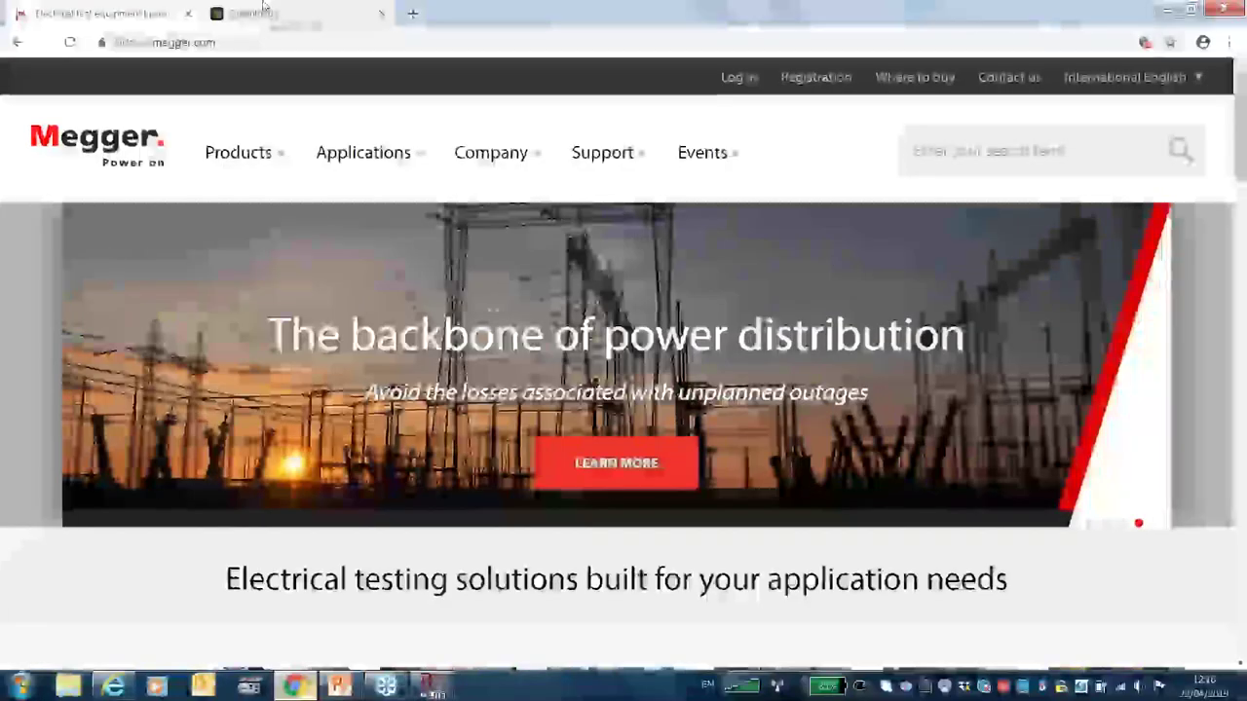
{"action": "left_click", "coordinate": [259, 14]}
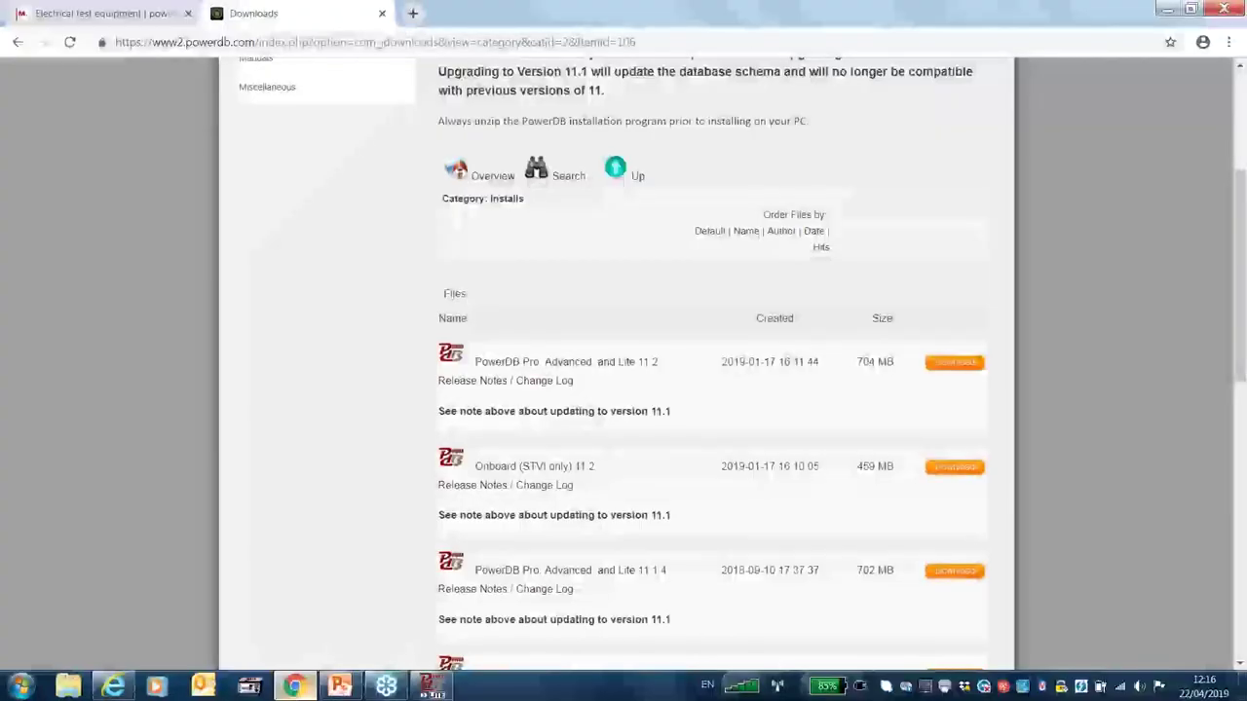
{"action": "scroll", "coordinate": [623, 370], "scroll_direction": "up", "scroll_amount": 3}
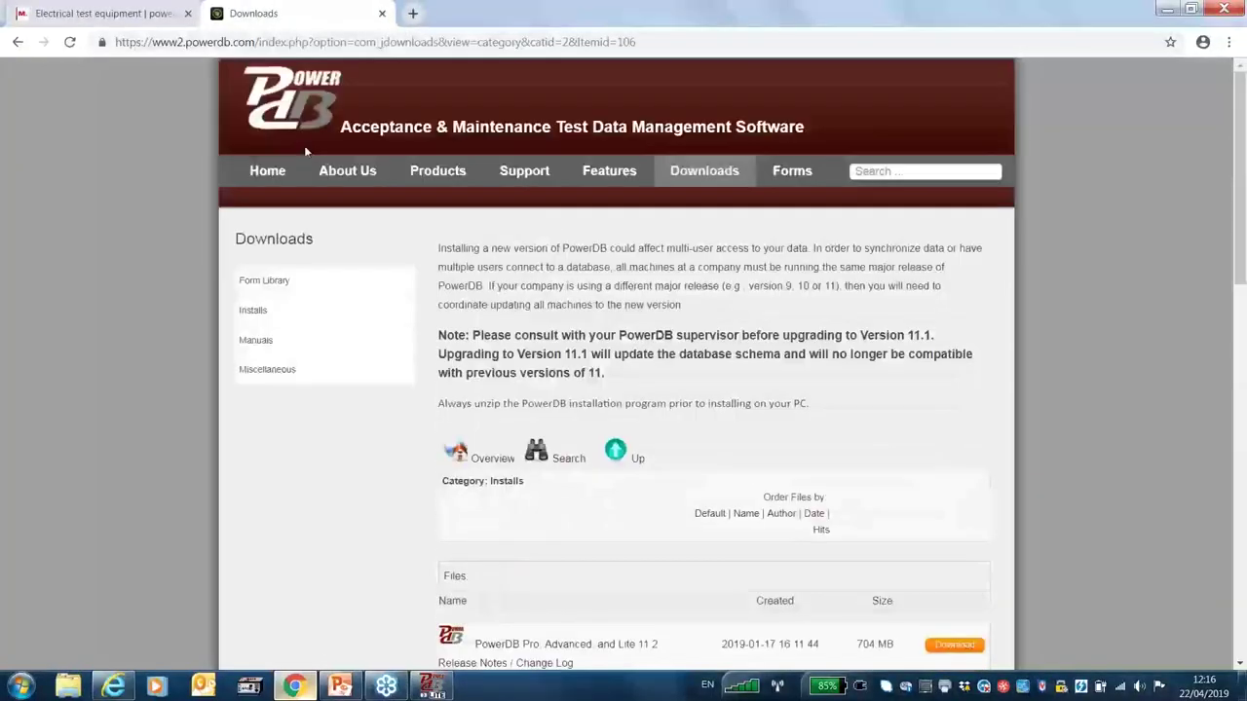
{"action": "left_click", "coordinate": [430, 687]}
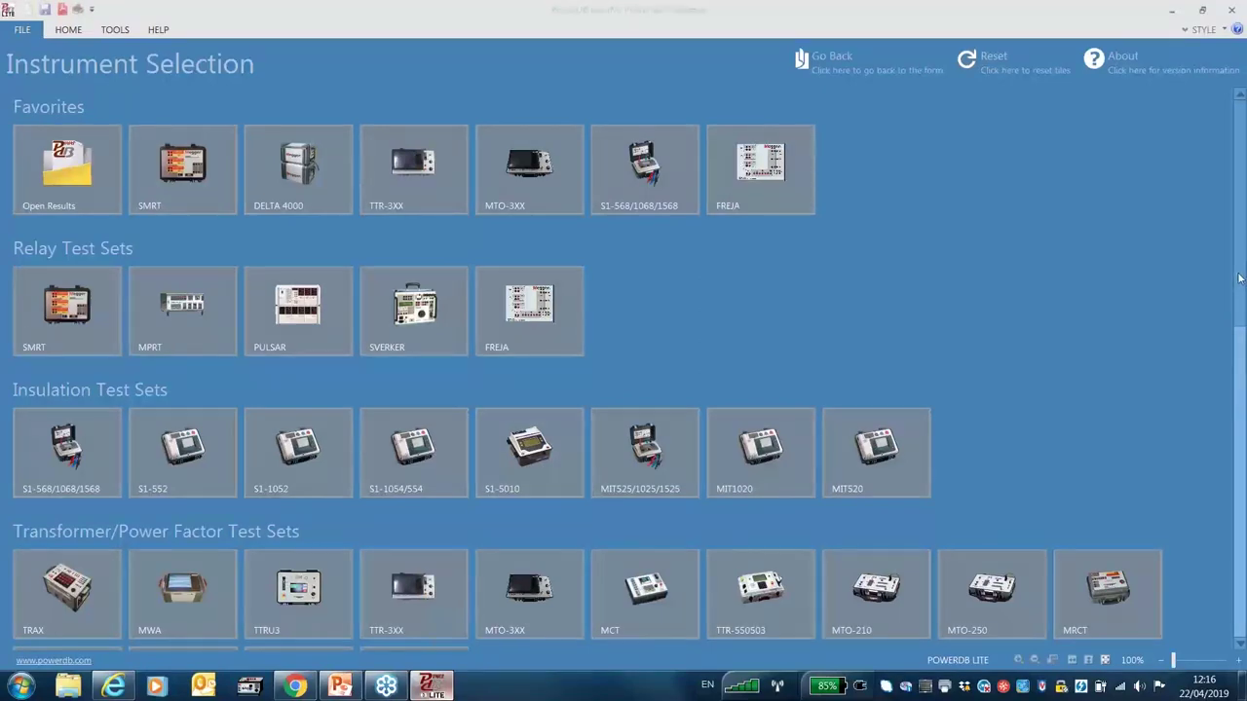
- Configure the FREJA test set for Ethernet with Auto Discover Unit on port 8000
{"action": "left_click_drag", "start_coordinate": [1239, 279], "coordinate": [1243, 589]}
{"action": "scroll", "coordinate": [944, 228], "scroll_direction": "up", "scroll_amount": 10}
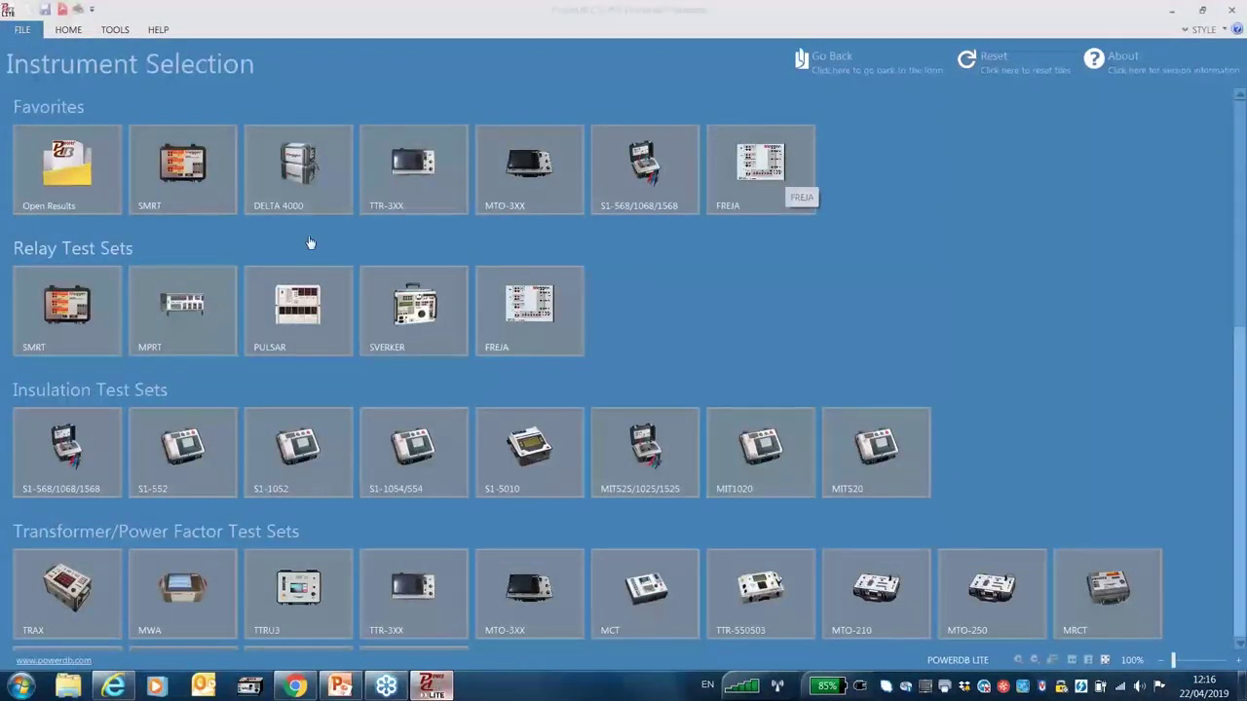
{"action": "left_click", "coordinate": [760, 165]}
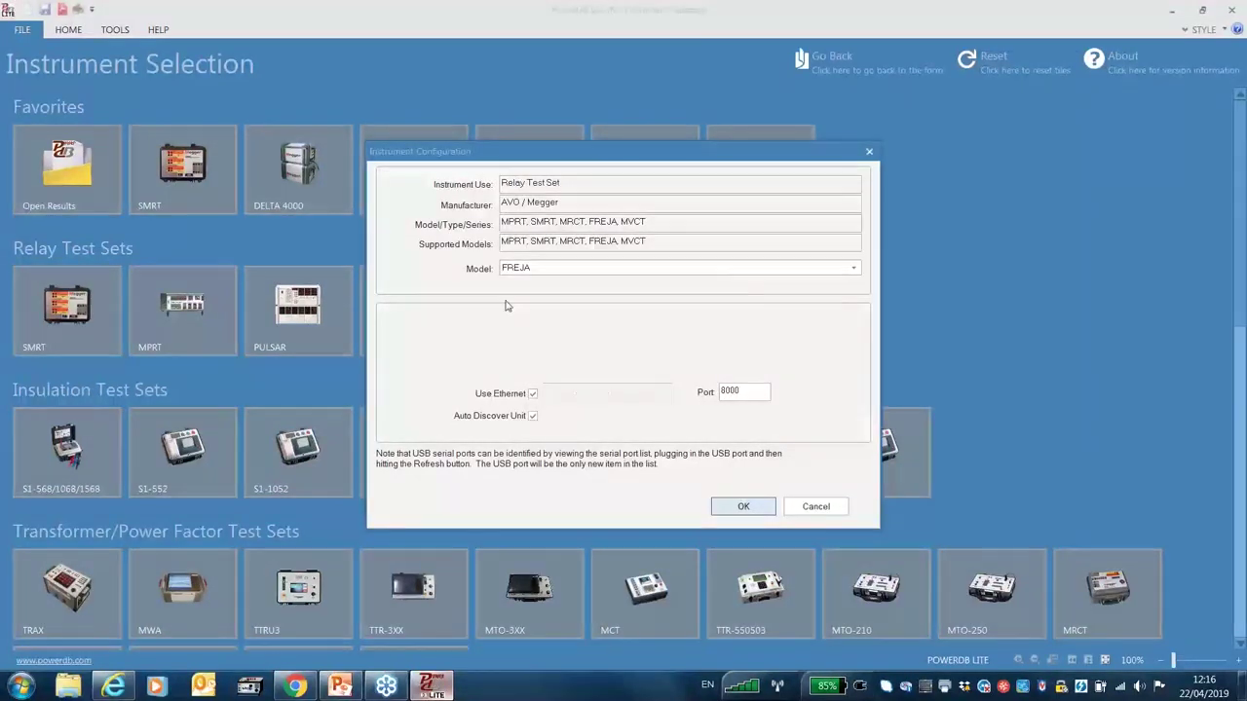
{"action": "left_click", "coordinate": [743, 508]}
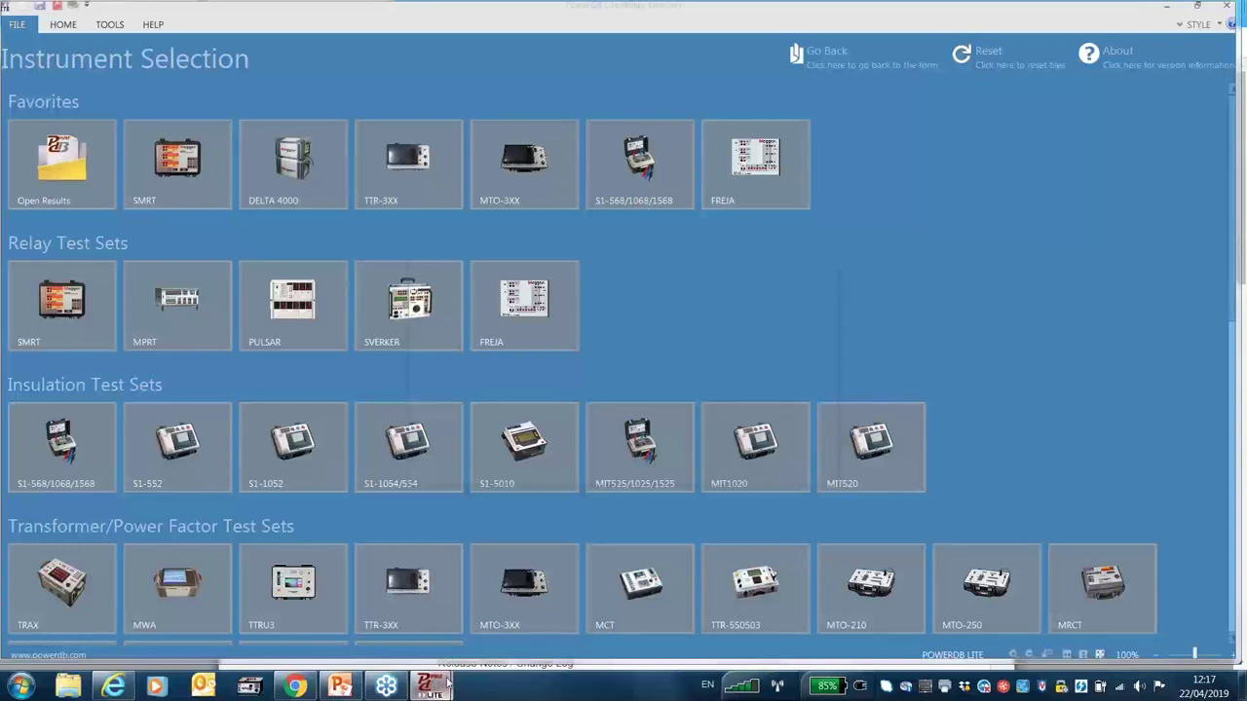
{"action": "mouse_move", "coordinate": [447, 682]}
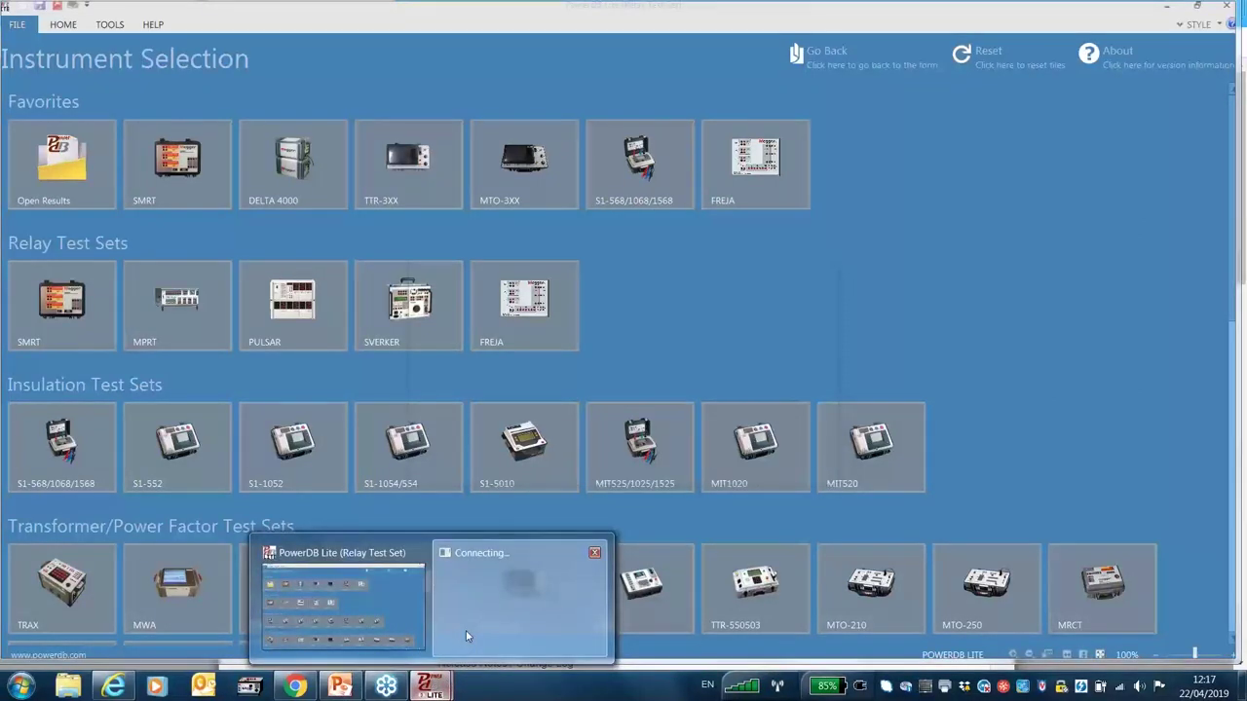
{"action": "mouse_move", "coordinate": [466, 636]}
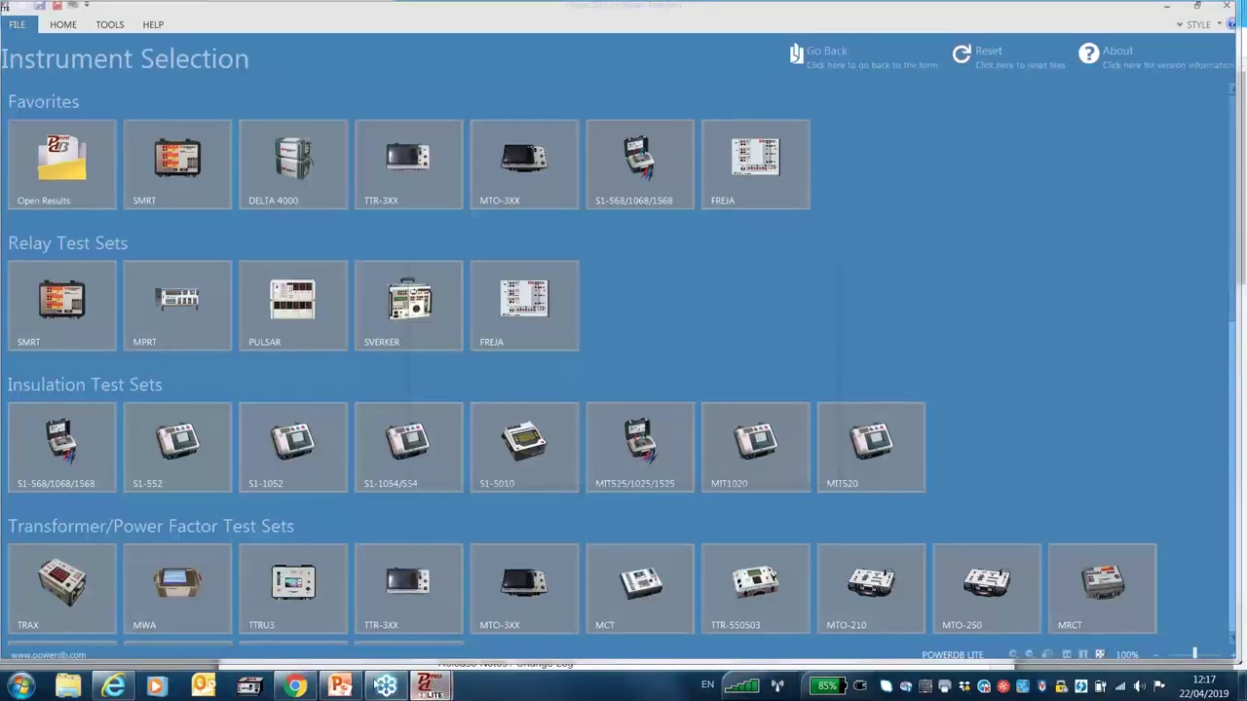
{"action": "left_click", "coordinate": [341, 689]}
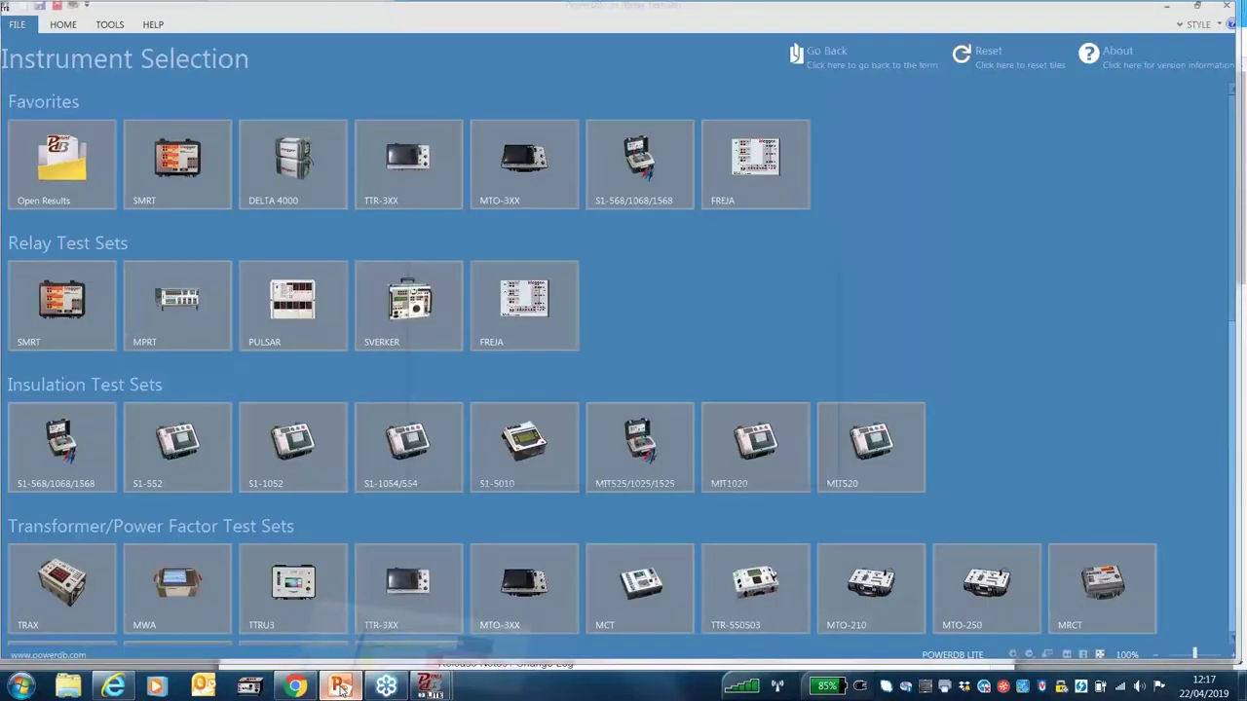
{"action": "left_click", "coordinate": [341, 689]}
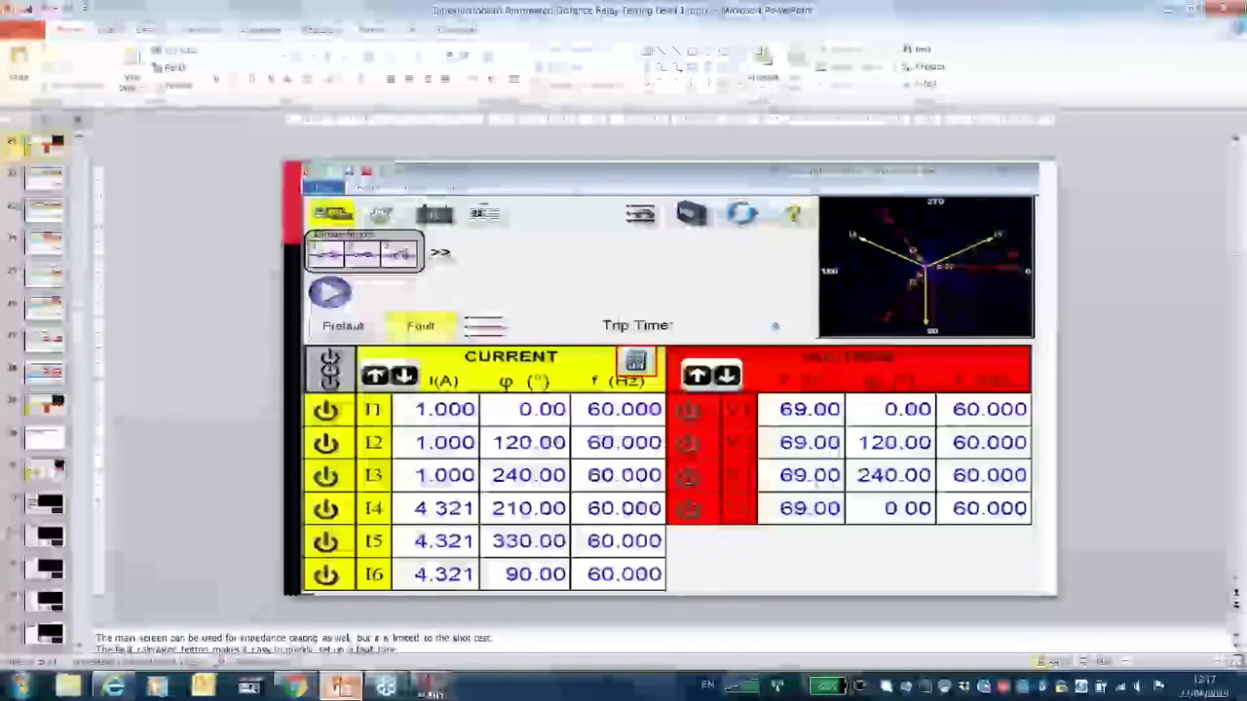
{"action": "left_click", "coordinate": [430, 687]}
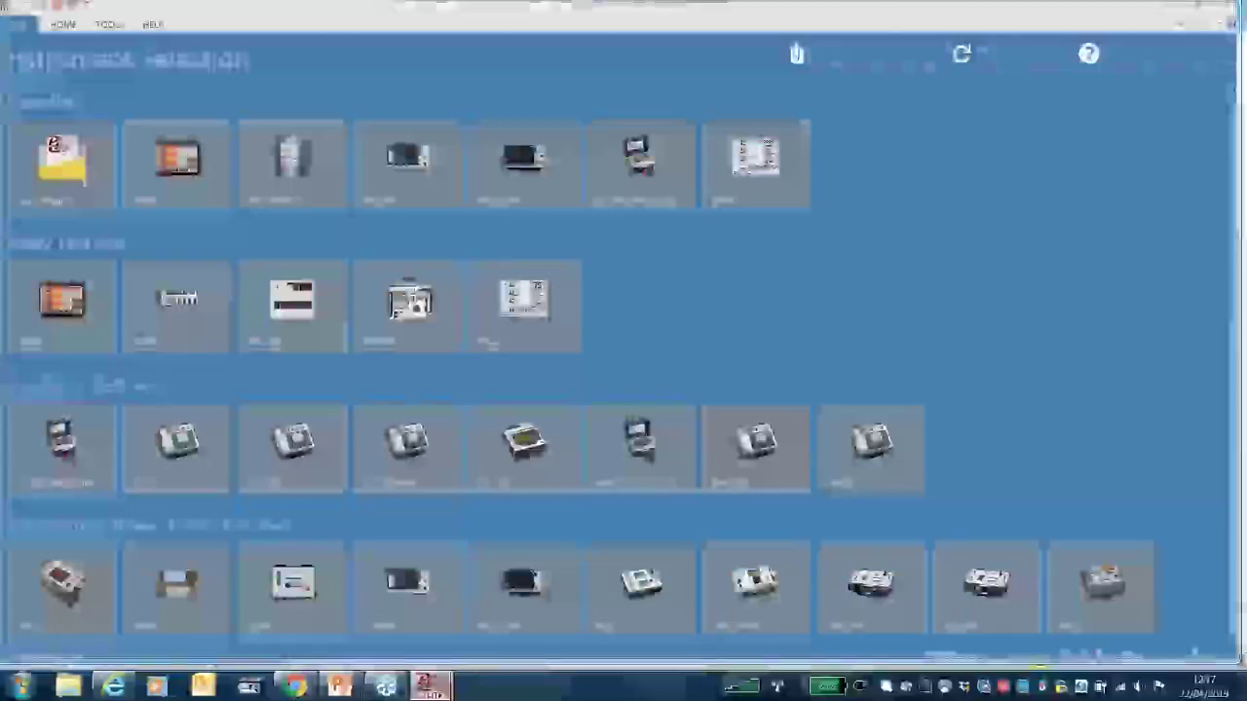
{"action": "right_click", "coordinate": [430, 688]}
{"action": "key", "text": "Escape"}
{"action": "left_click", "coordinate": [458, 599]}
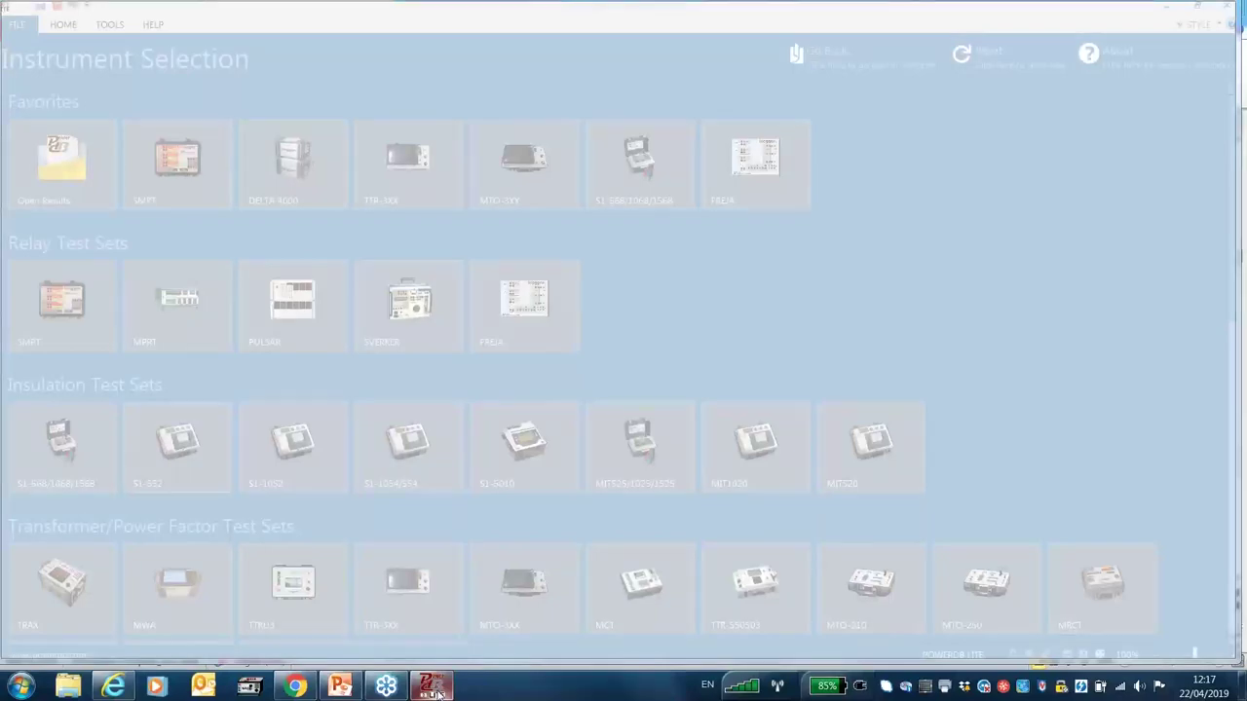
{"action": "right_click", "coordinate": [433, 687]}
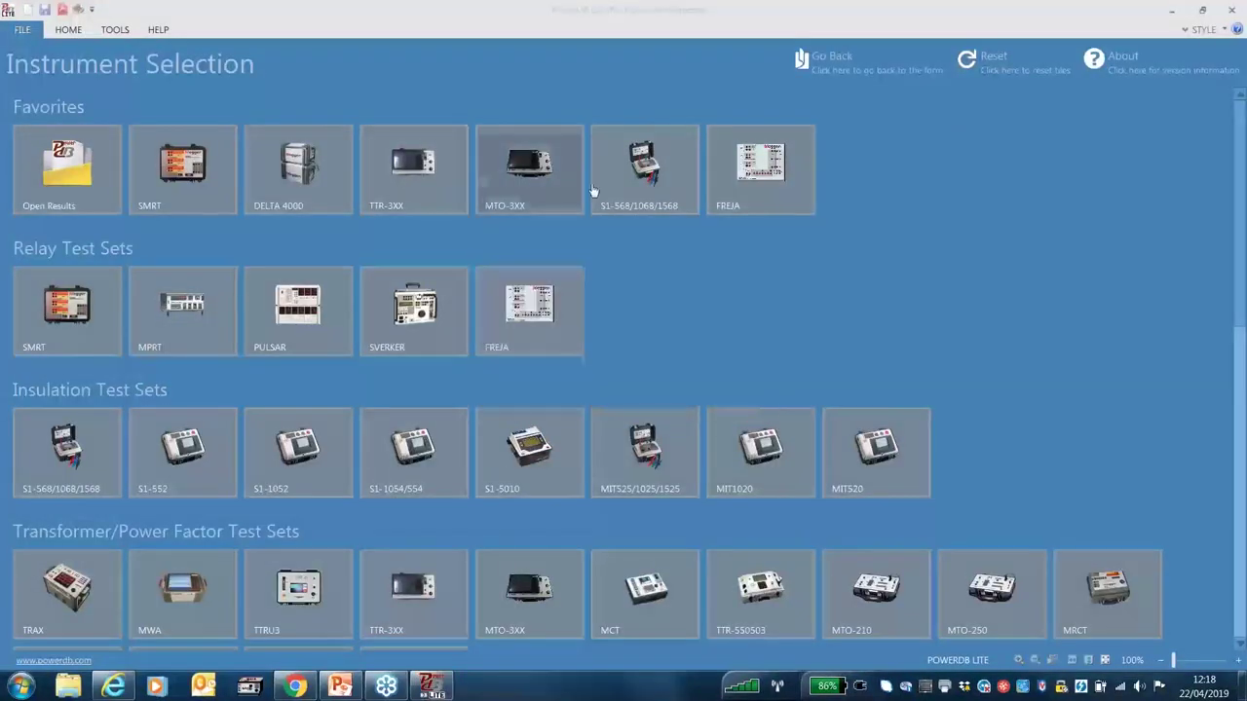
- Continue connecting to FREJA and choose Simulate Device to reach the manual test screen
{"action": "key", "text": "Return"}
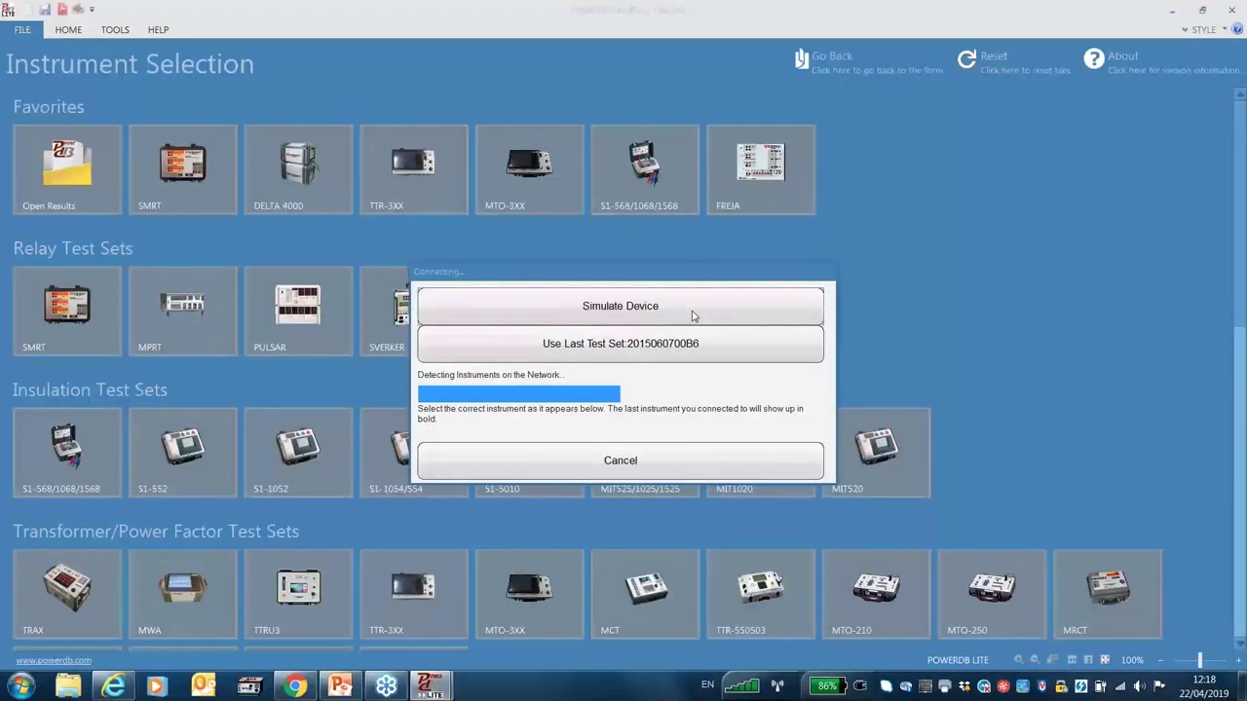
{"action": "left_click", "coordinate": [694, 316]}
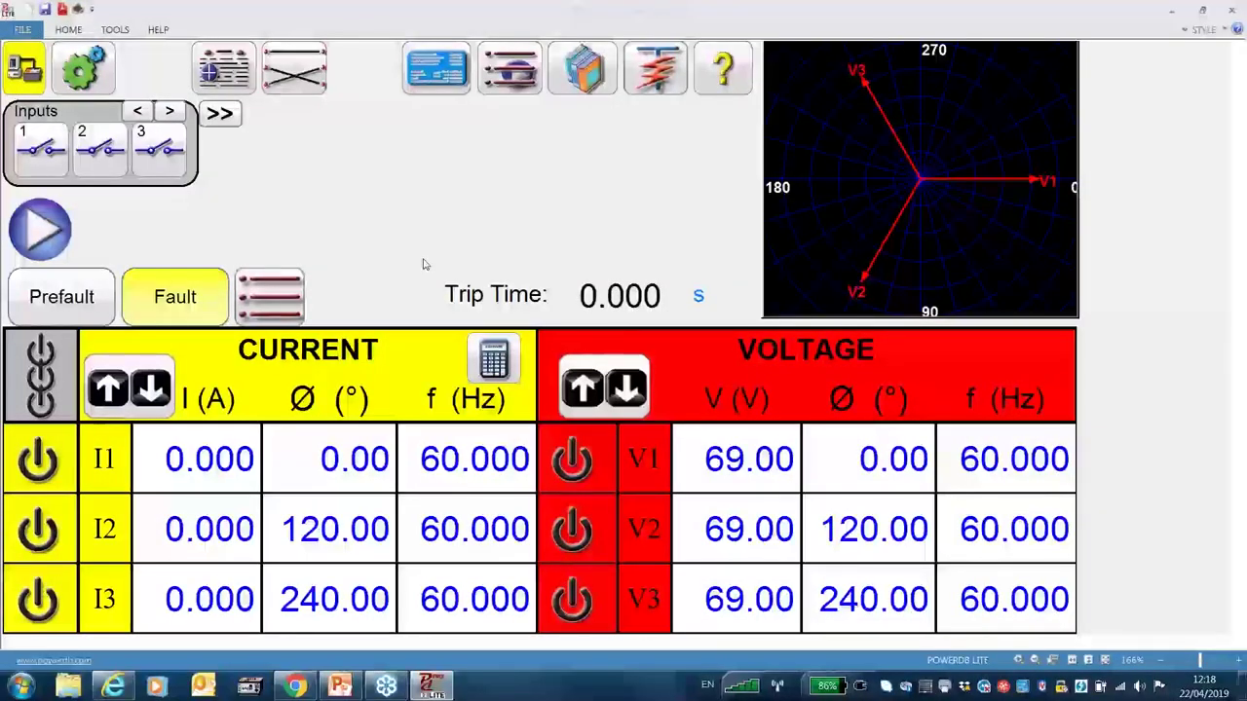
{"action": "scroll", "coordinate": [424, 264], "scroll_direction": "down", "scroll_amount": 1}
{"action": "scroll", "coordinate": [423, 264], "scroll_direction": "up", "scroll_amount": 1}
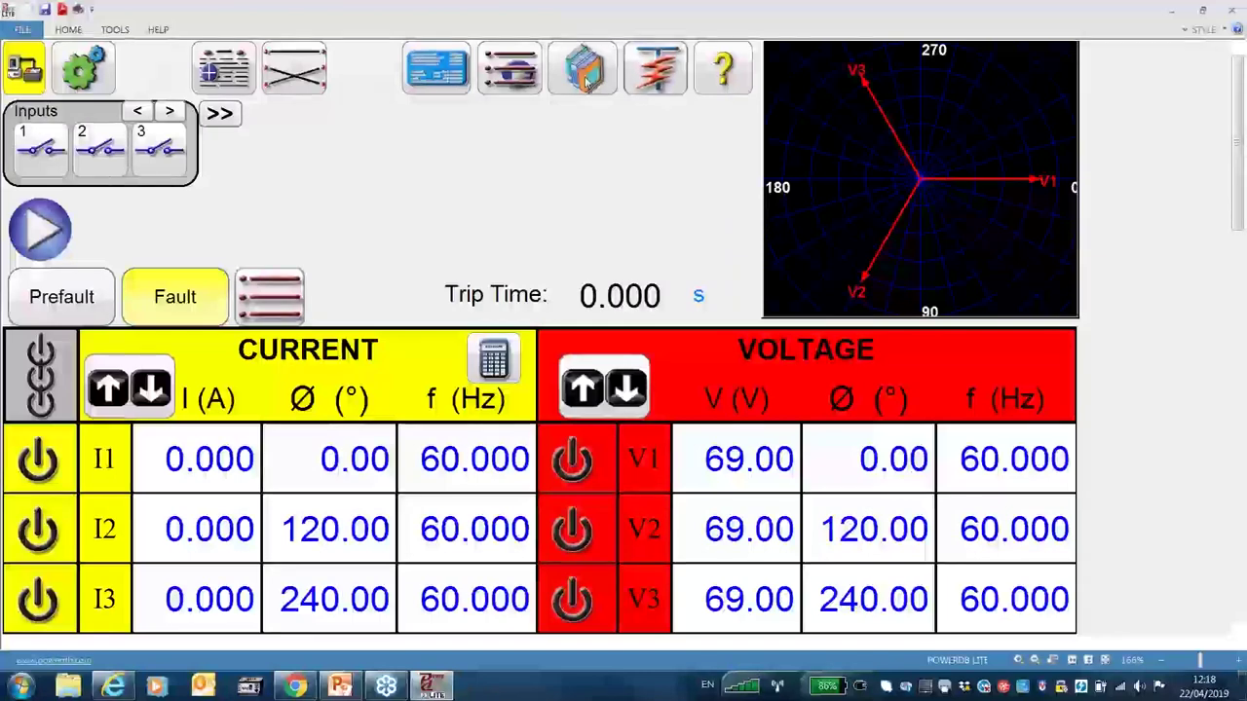
- Load the SIEMENS 7SA522 relay template and go to its test screen
{"action": "left_click", "coordinate": [583, 71]}
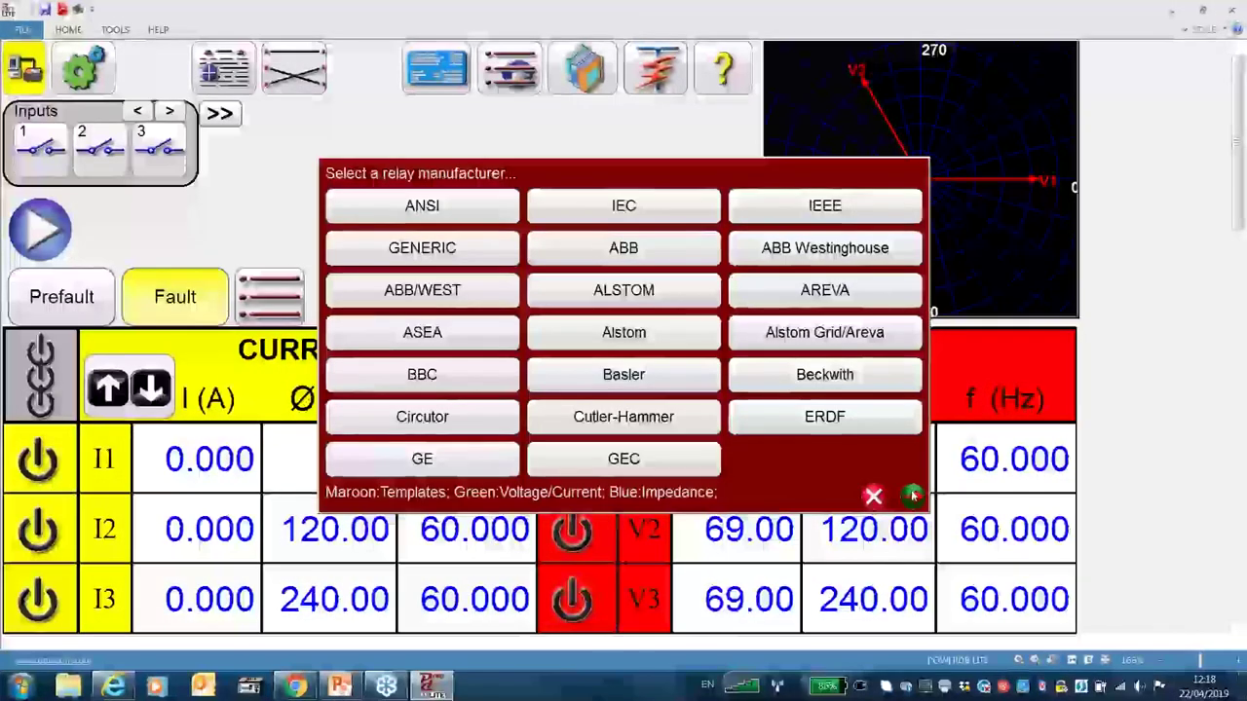
{"action": "left_click", "coordinate": [912, 495]}
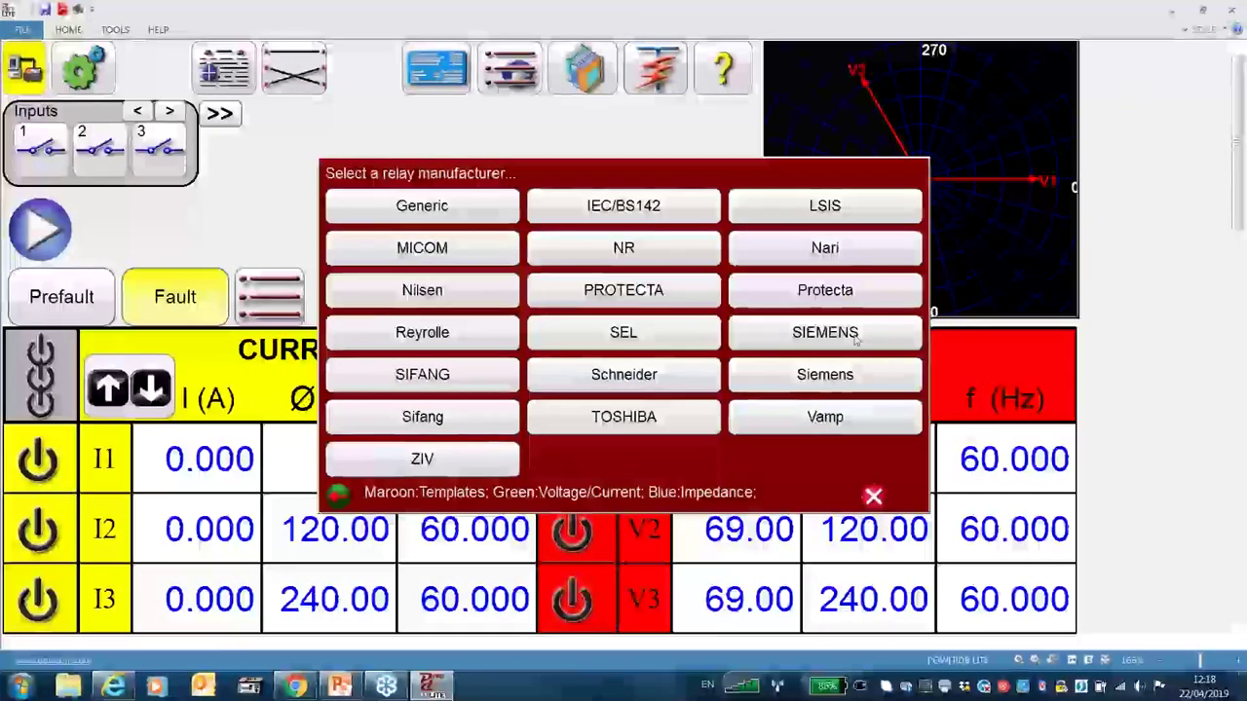
{"action": "left_click", "coordinate": [856, 337]}
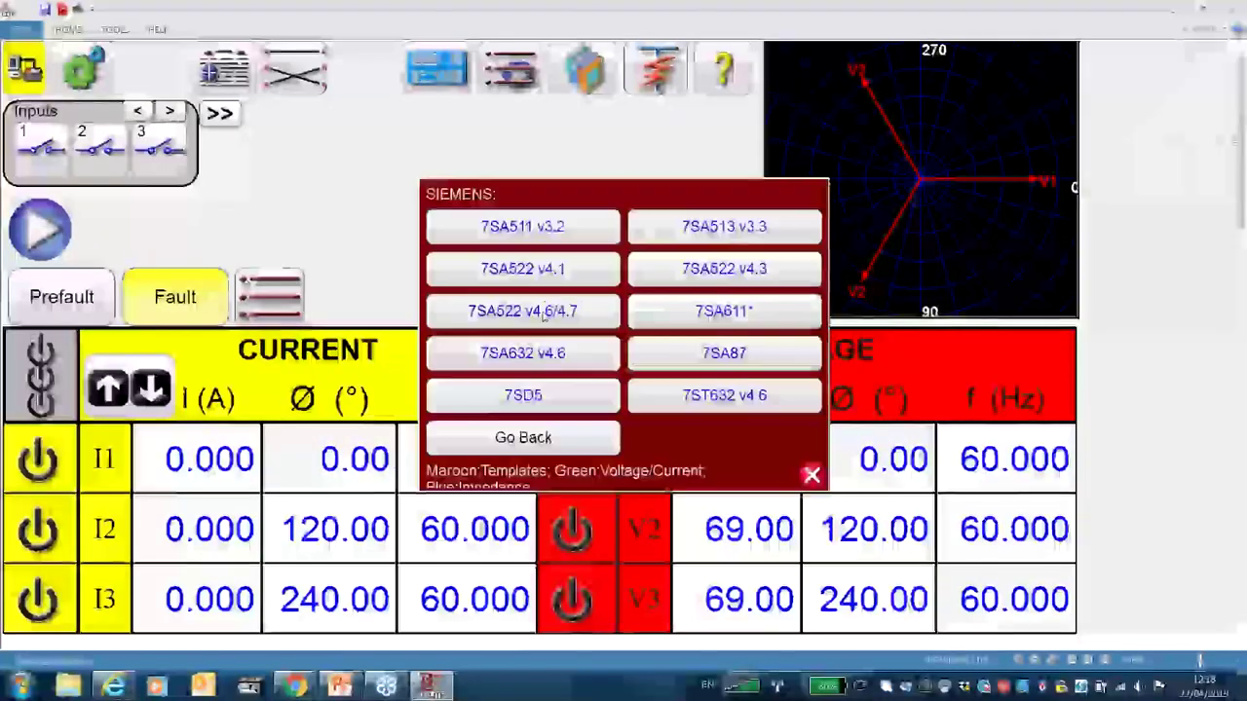
{"action": "left_click", "coordinate": [545, 317]}
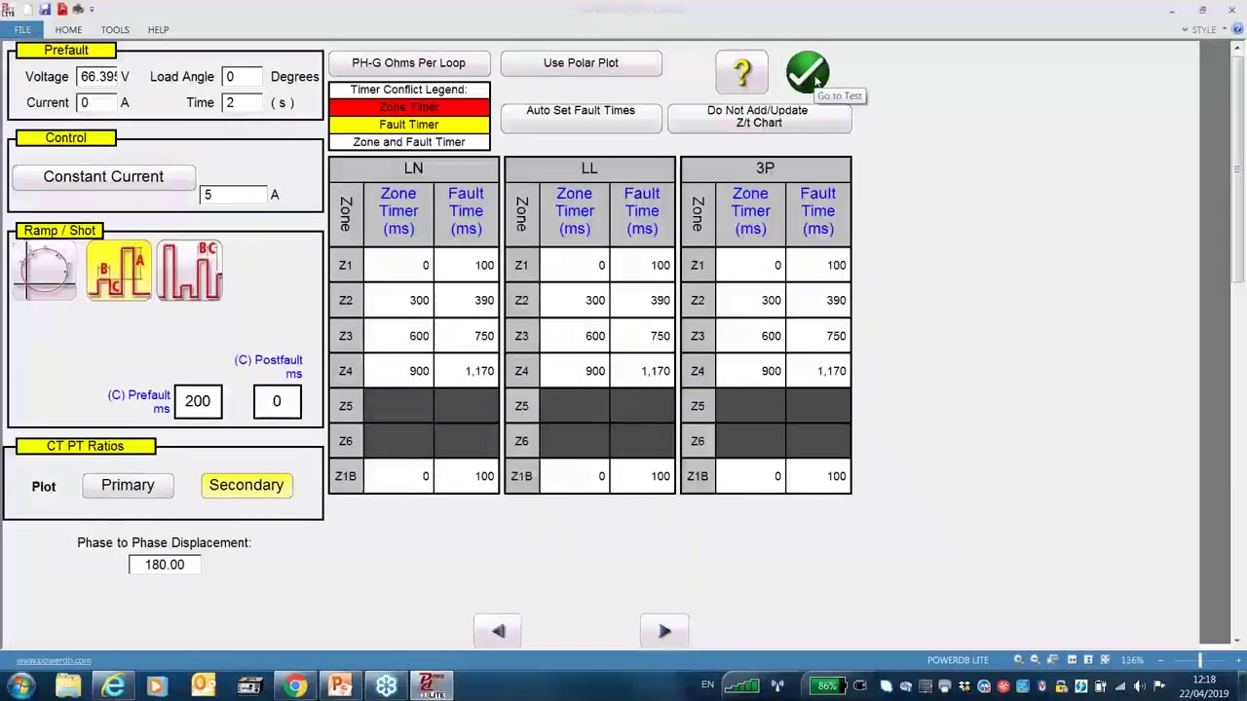
{"action": "left_click", "coordinate": [809, 74]}
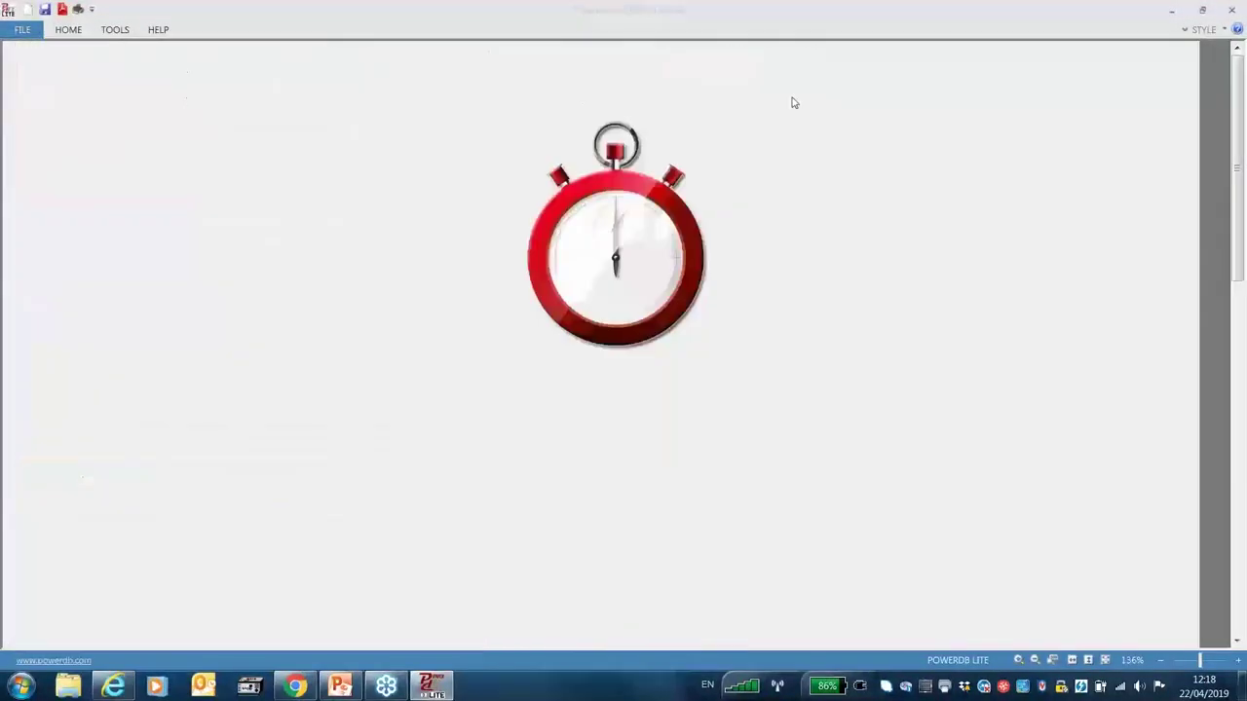
{"action": "left_click", "coordinate": [42, 72]}
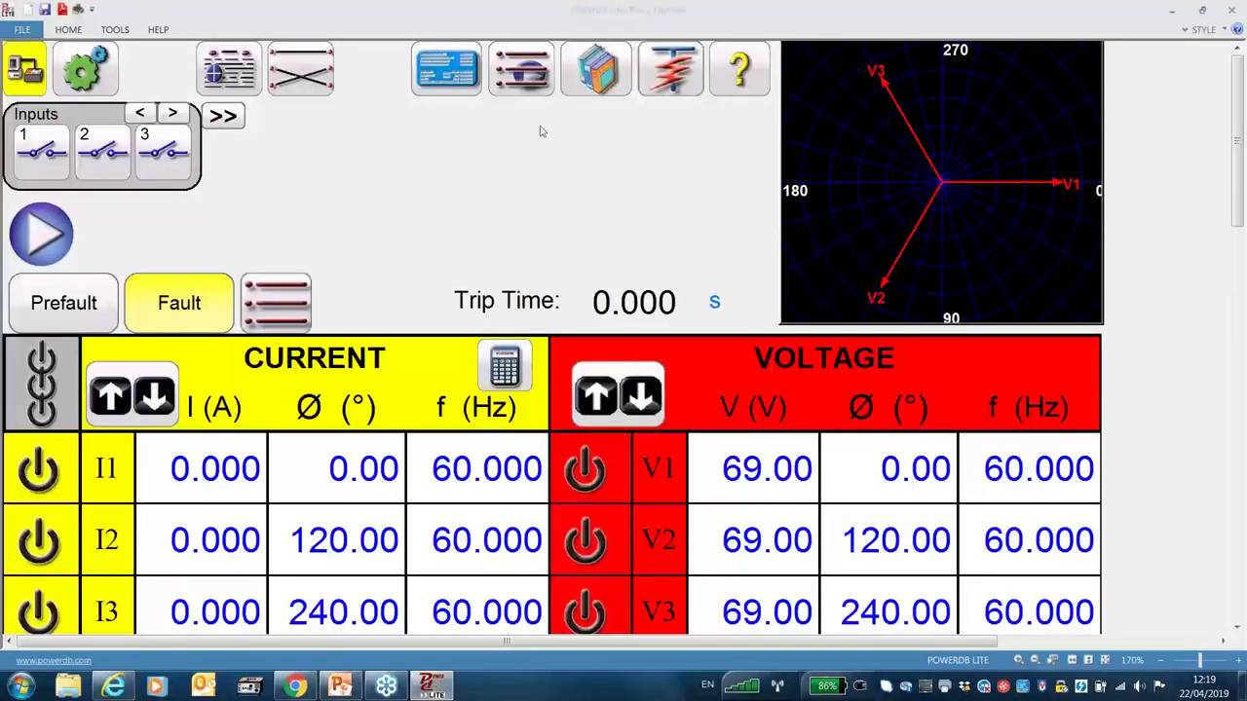
{"action": "left_click", "coordinate": [522, 85]}
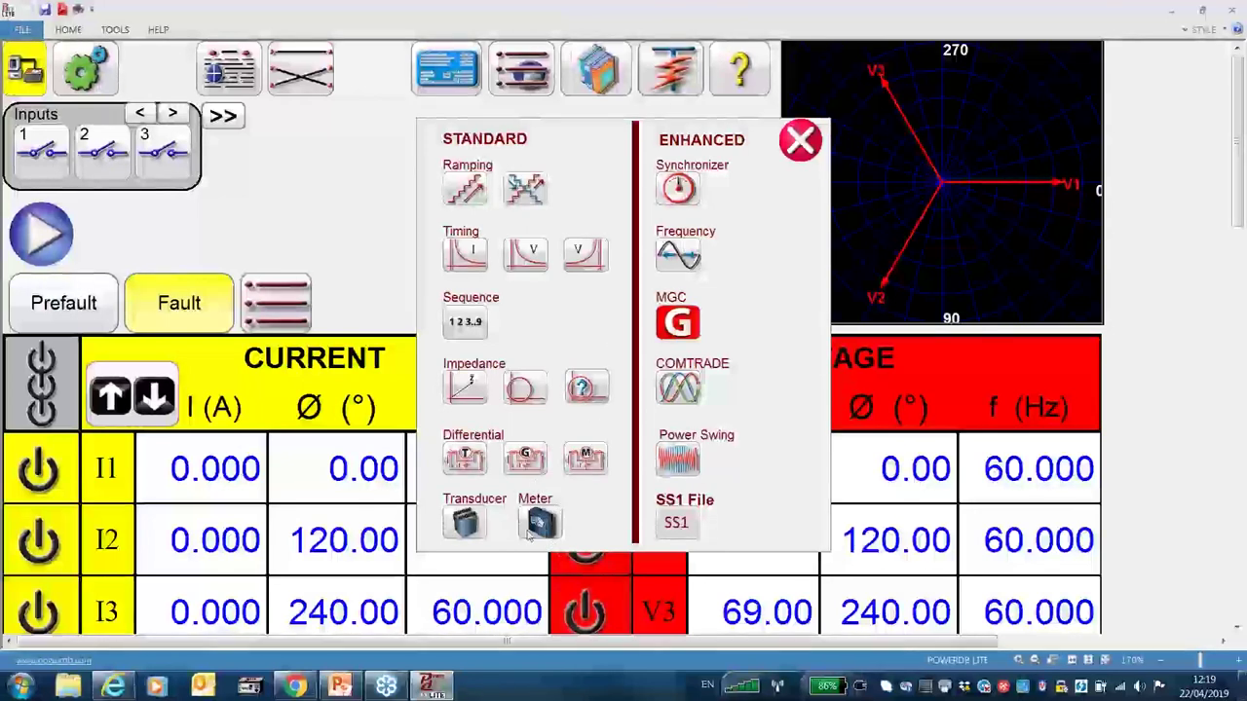
{"action": "left_click", "coordinate": [801, 140]}
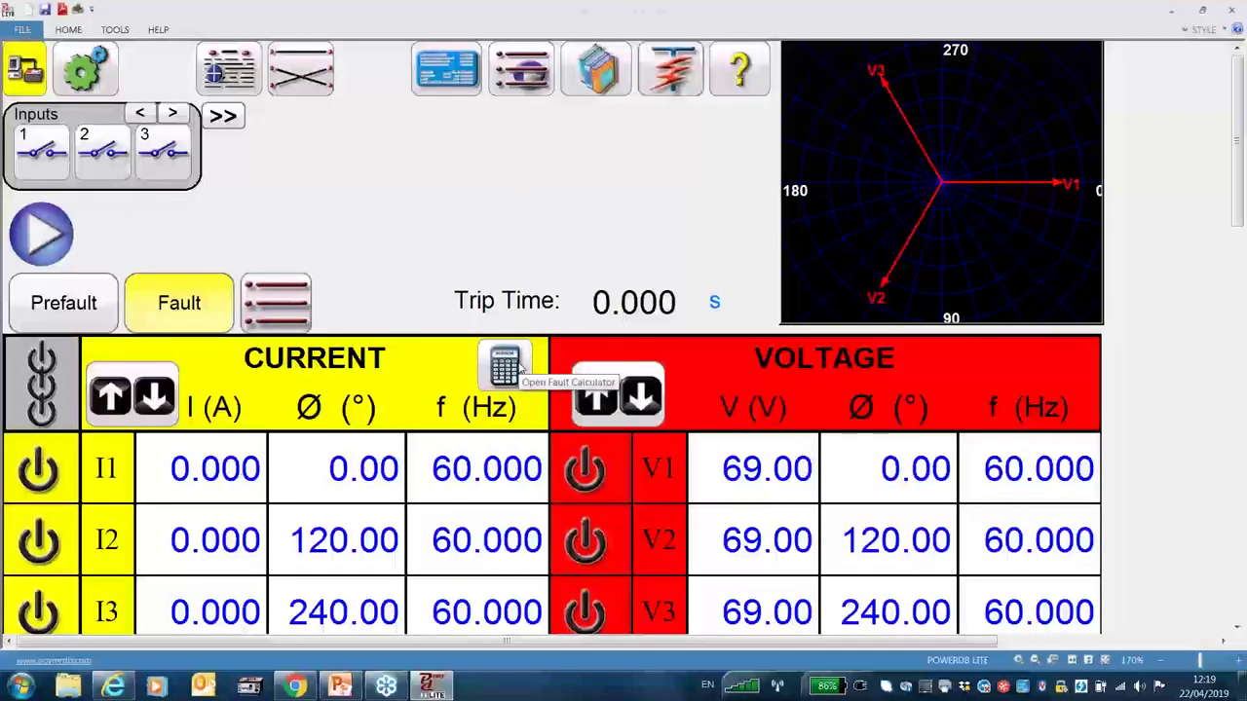
- In the Fault Calculator, choose Impedance mode, an ABC fault and constant current
{"action": "left_click", "coordinate": [520, 368]}
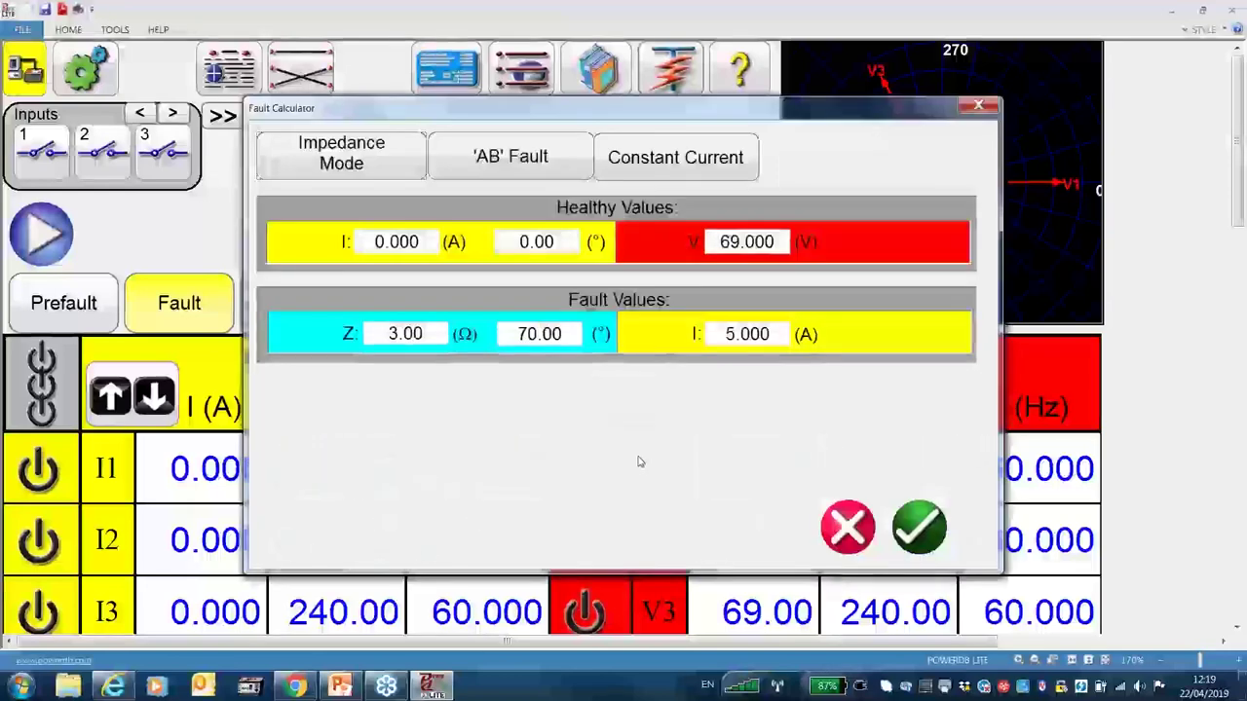
{"action": "left_click", "coordinate": [403, 153]}
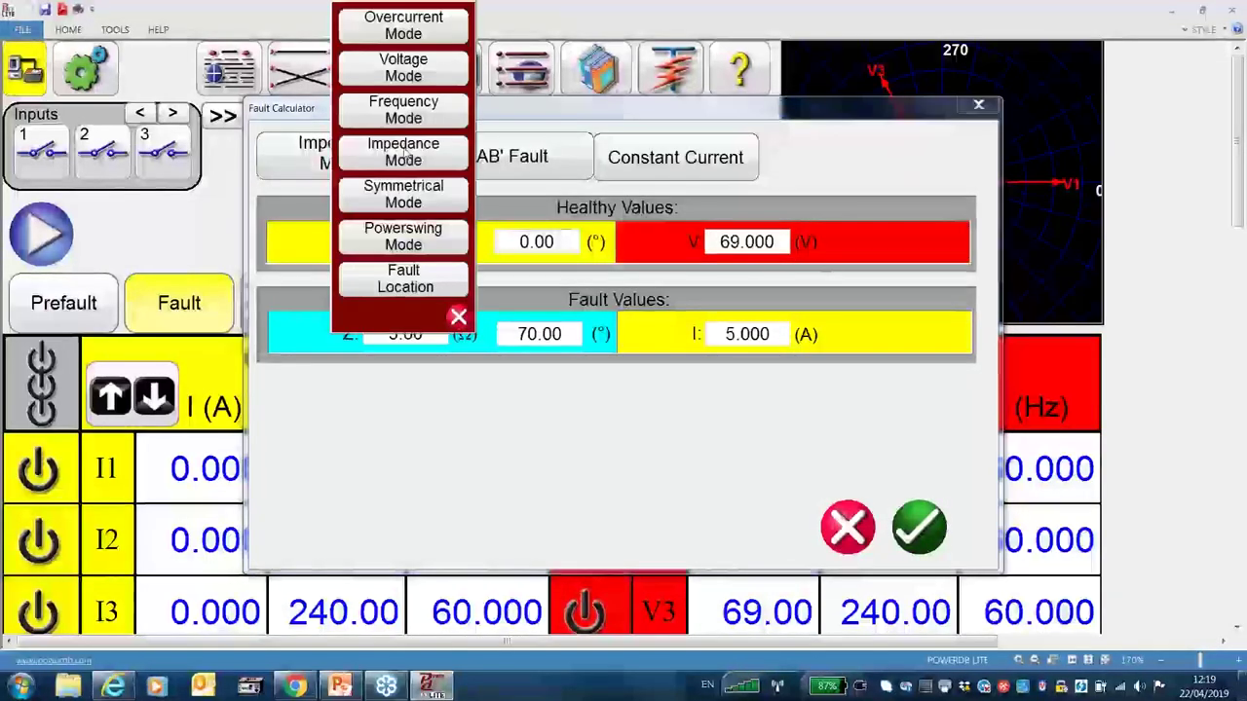
{"action": "left_click", "coordinate": [404, 153]}
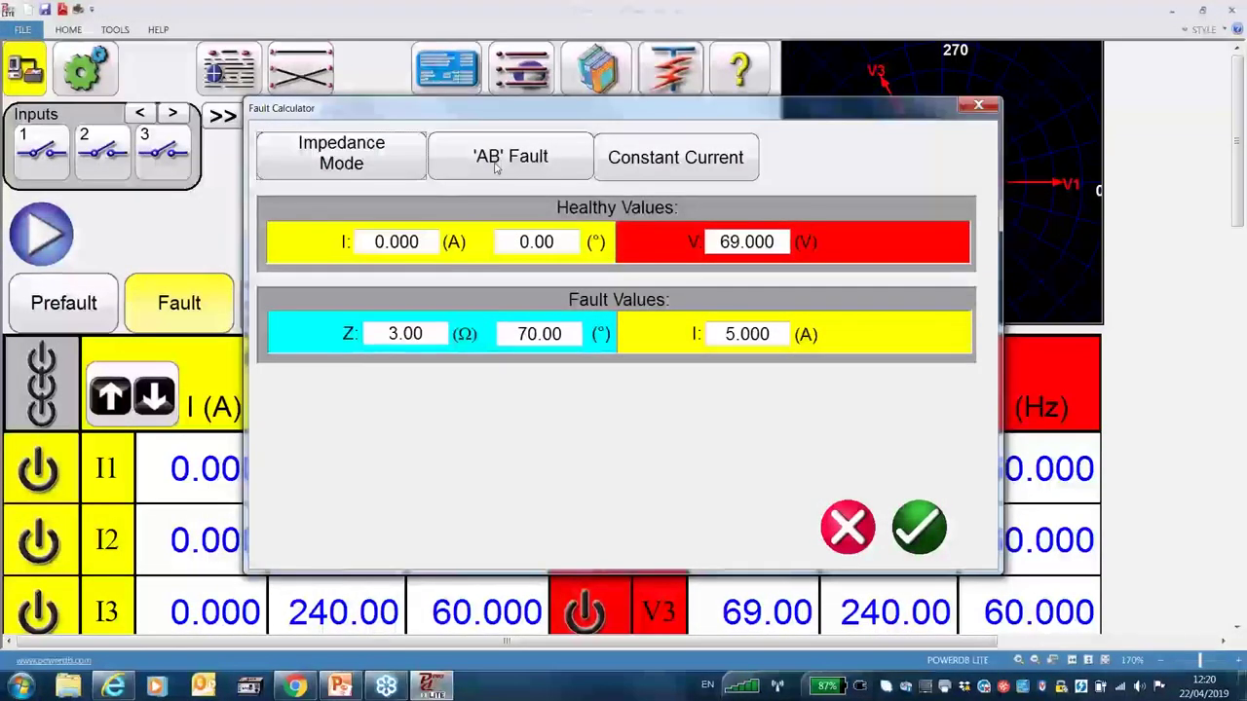
{"action": "left_click", "coordinate": [496, 167]}
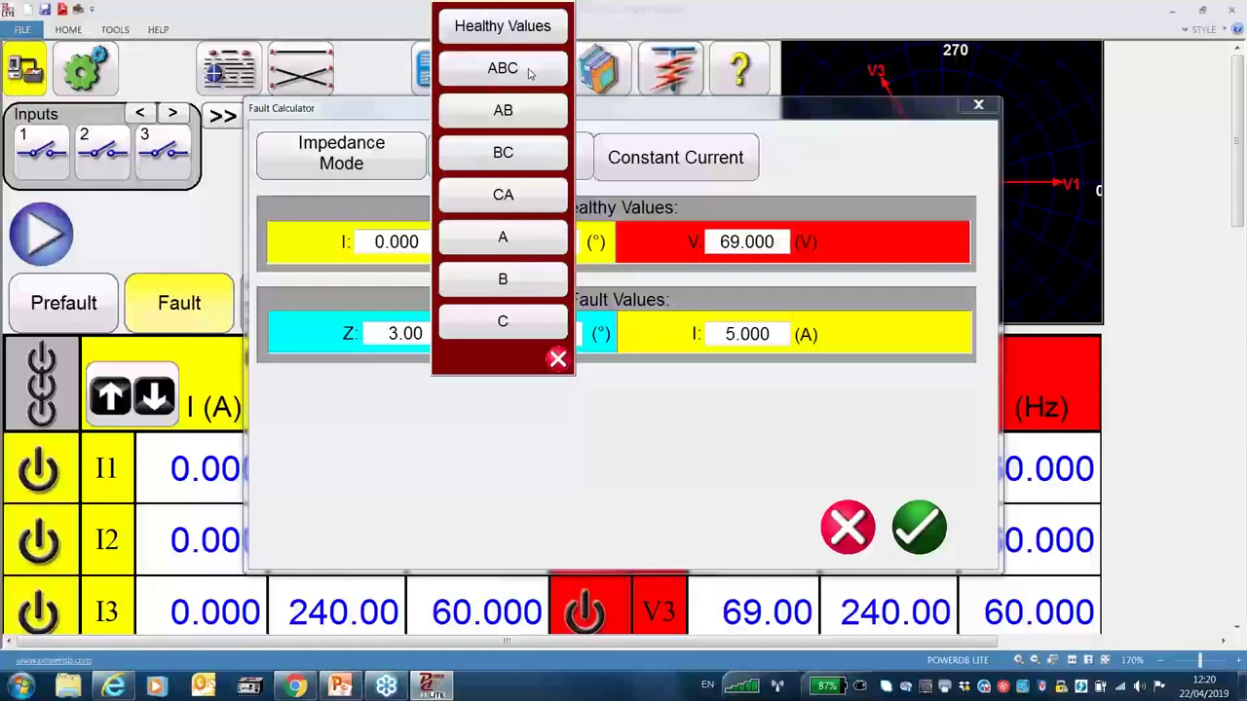
{"action": "left_click", "coordinate": [503, 68]}
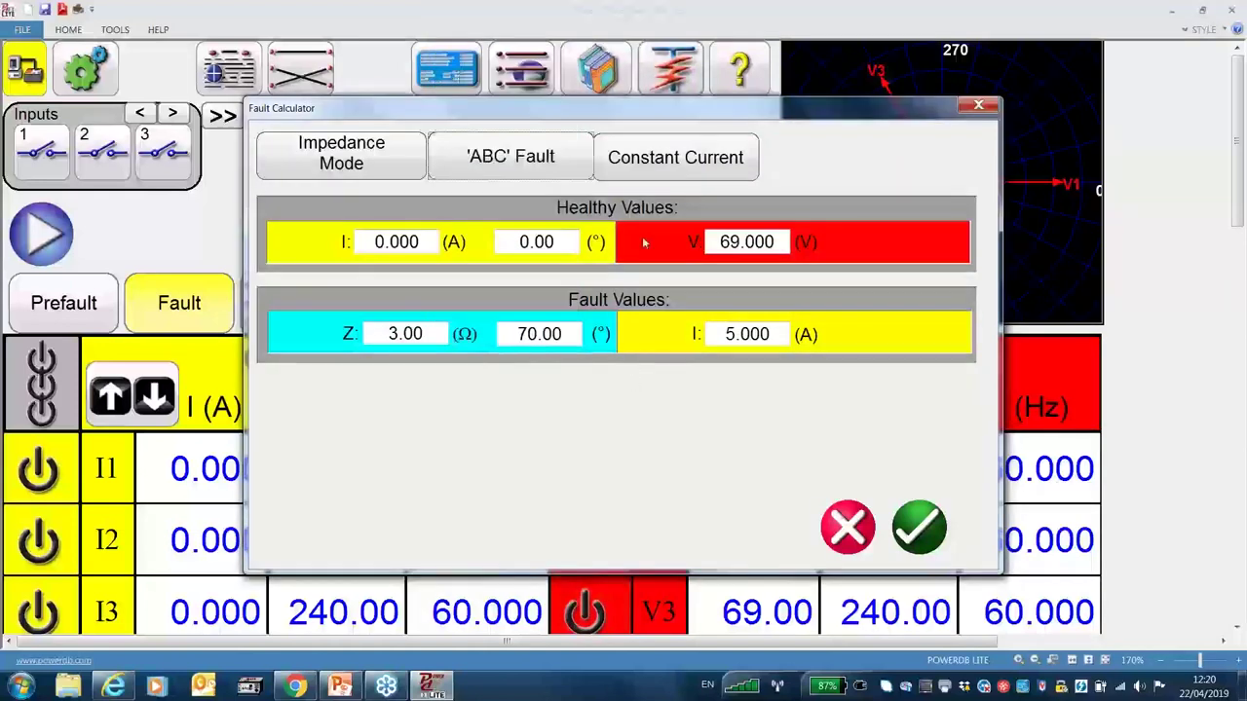
{"action": "left_click", "coordinate": [669, 153]}
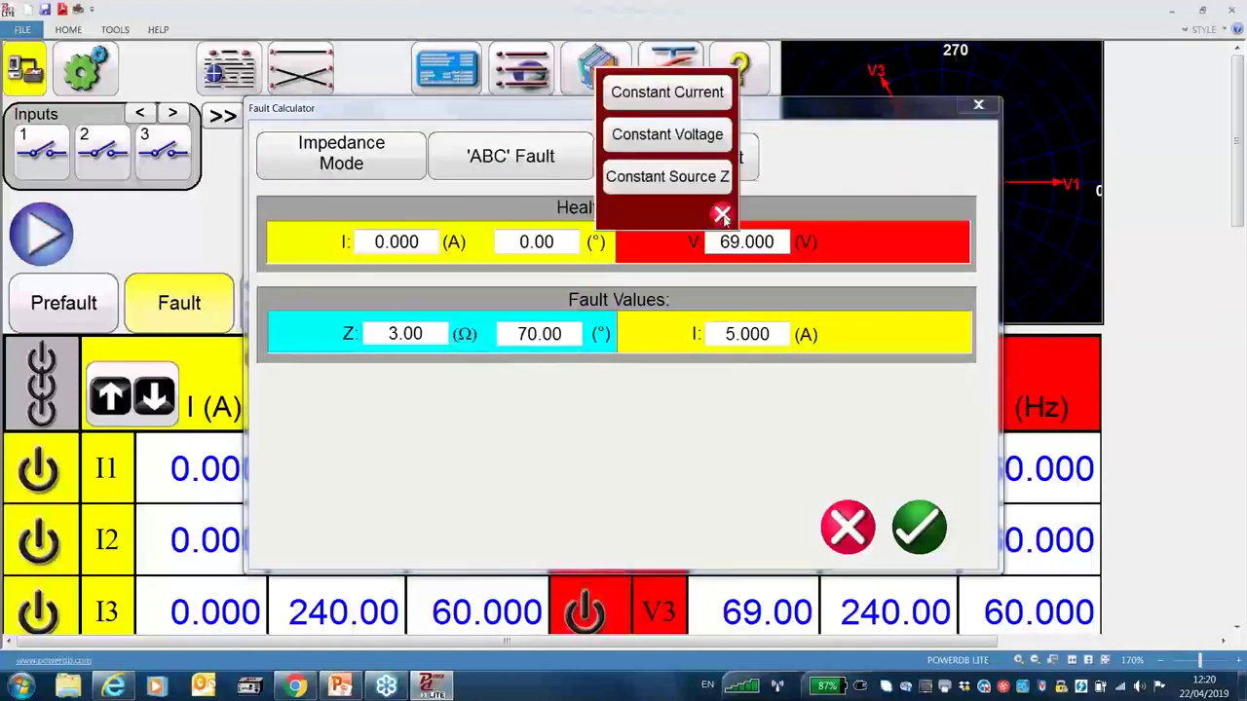
{"action": "left_click", "coordinate": [722, 216]}
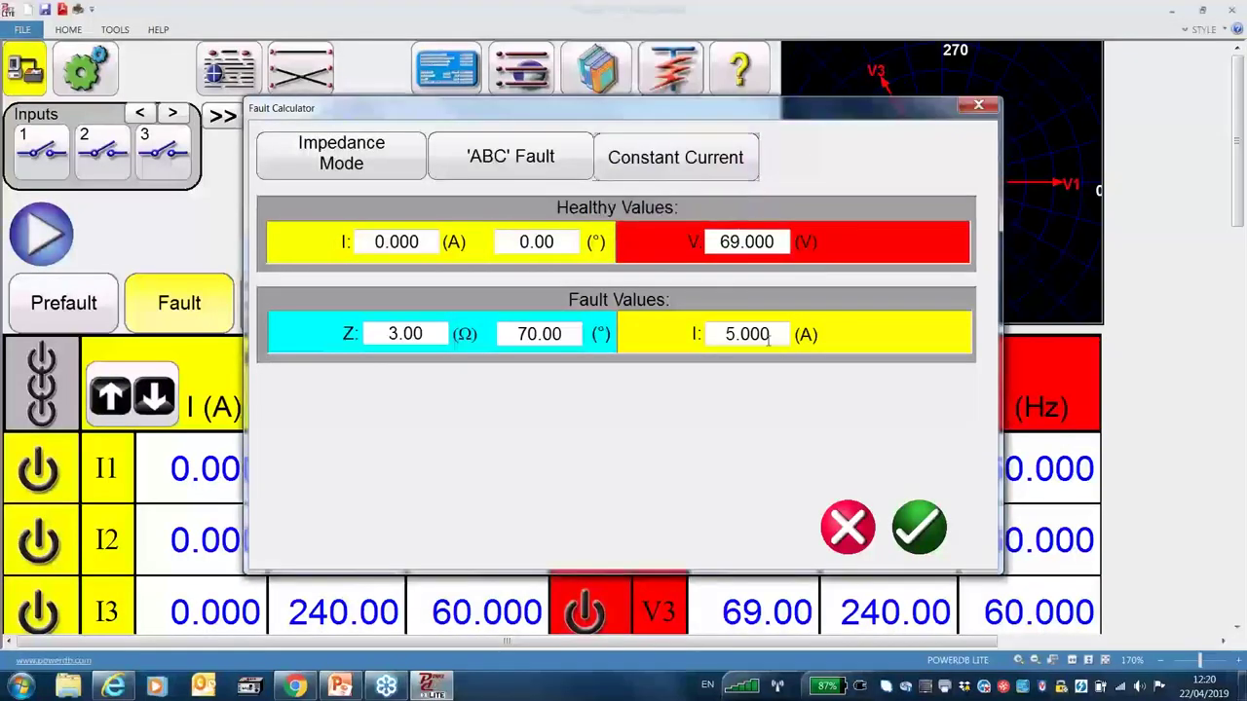
- Enter fault current 1 A, impedance 20 Ω and angle 80°
{"action": "left_click", "coordinate": [769, 338]}
{"action": "type", "text": "1"}
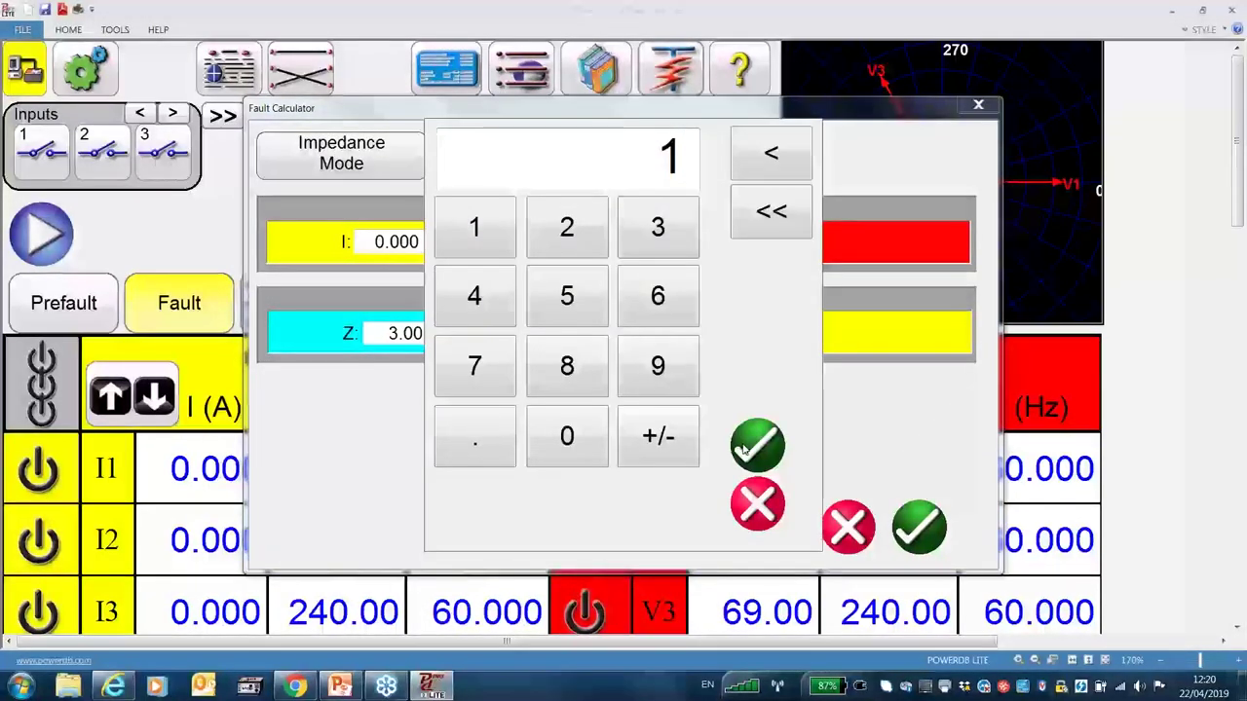
{"action": "left_click", "coordinate": [758, 445]}
{"action": "left_click", "coordinate": [405, 333]}
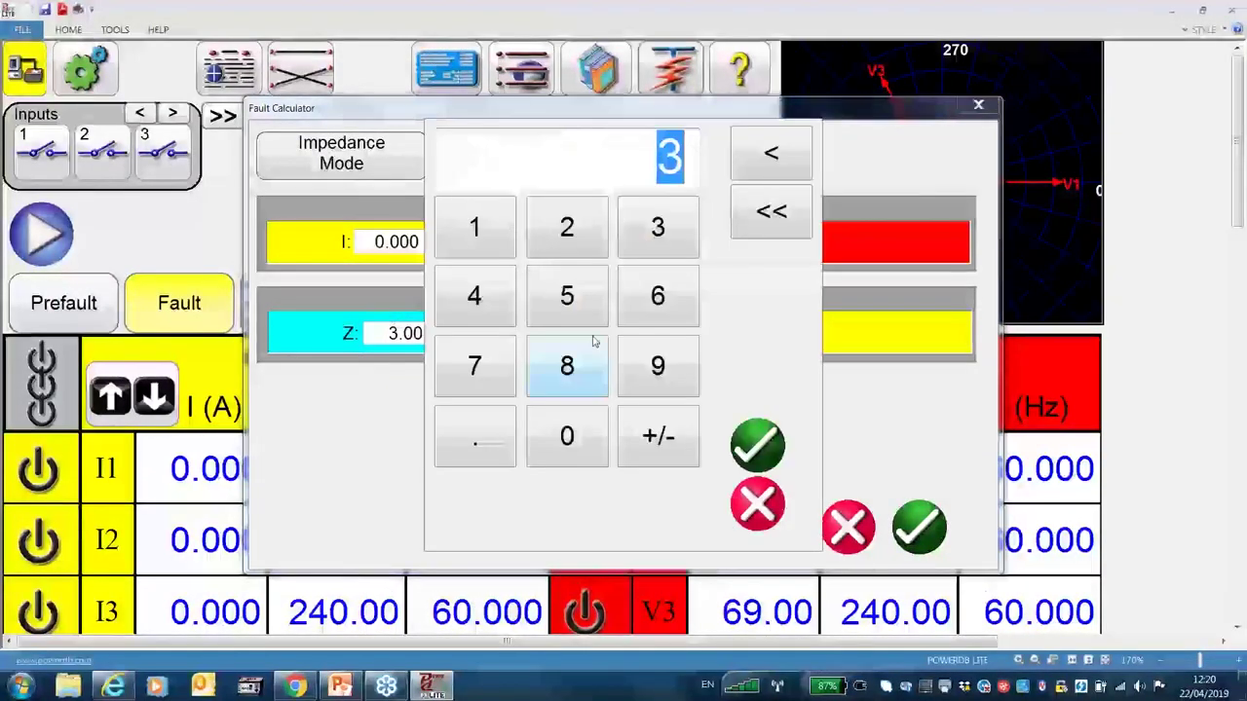
{"action": "left_click", "coordinate": [575, 234]}
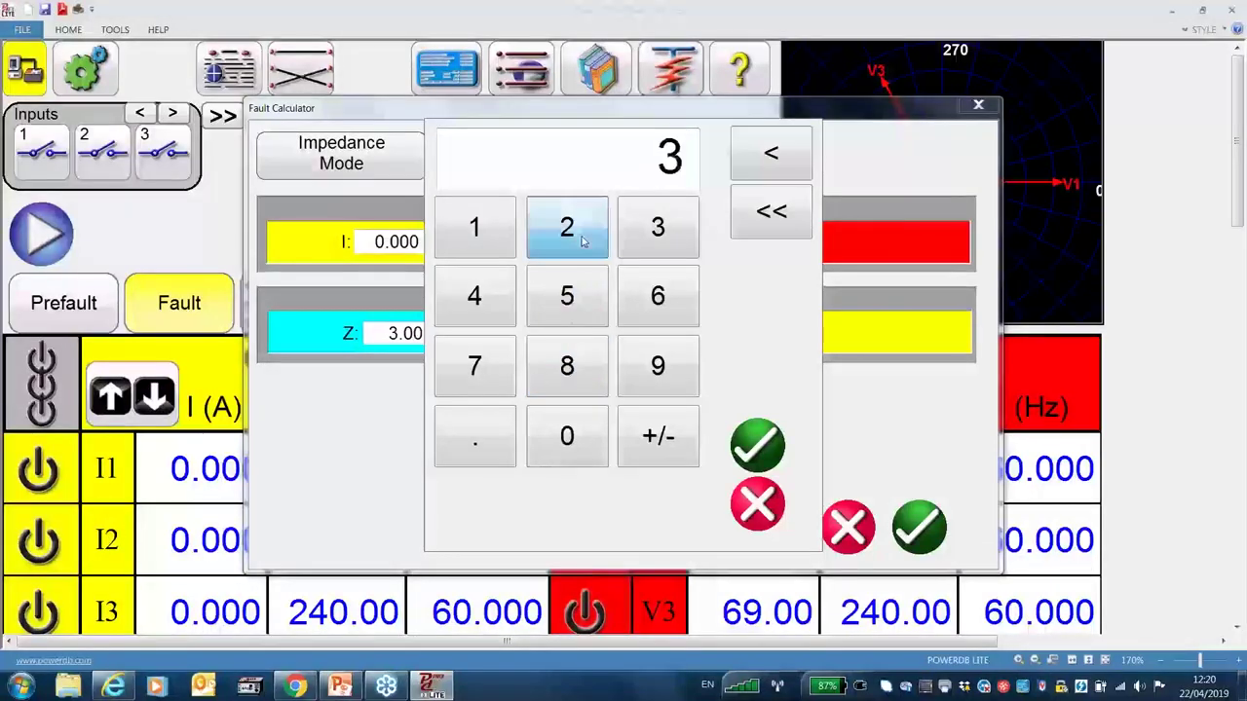
{"action": "left_click", "coordinate": [568, 439]}
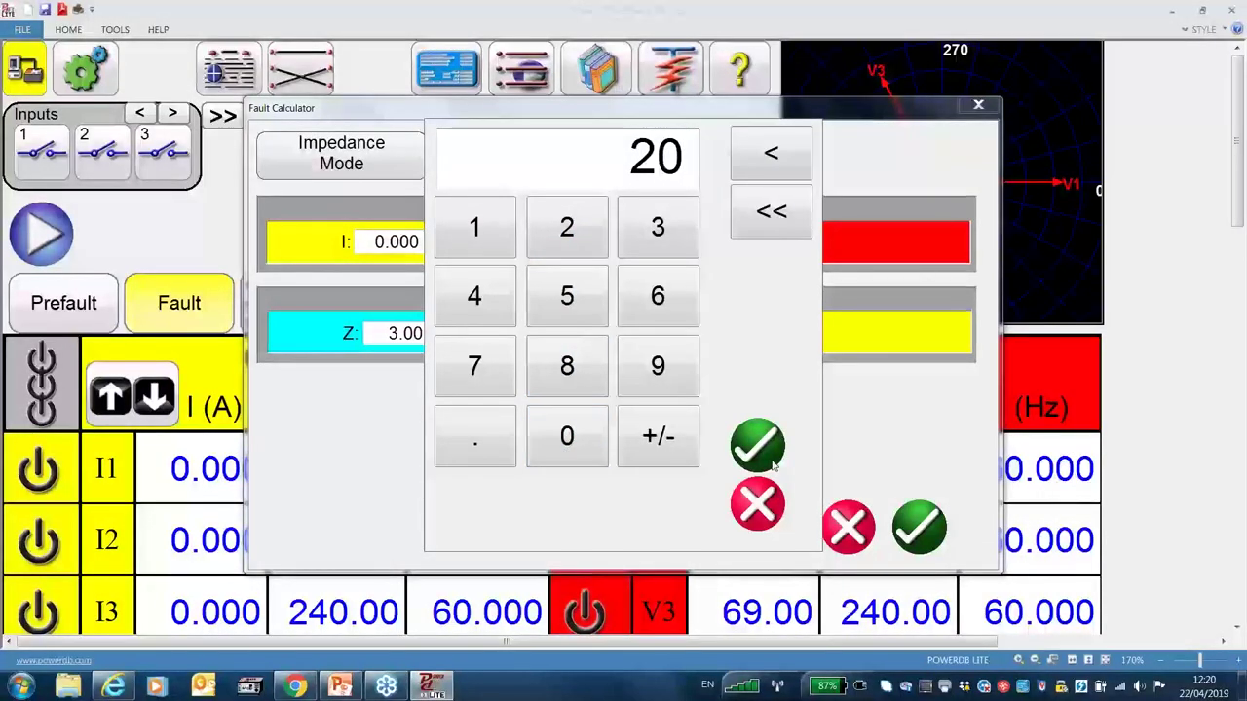
{"action": "left_click", "coordinate": [758, 447]}
{"action": "left_click", "coordinate": [524, 412]}
{"action": "left_click", "coordinate": [567, 365]}
{"action": "left_click", "coordinate": [567, 436]}
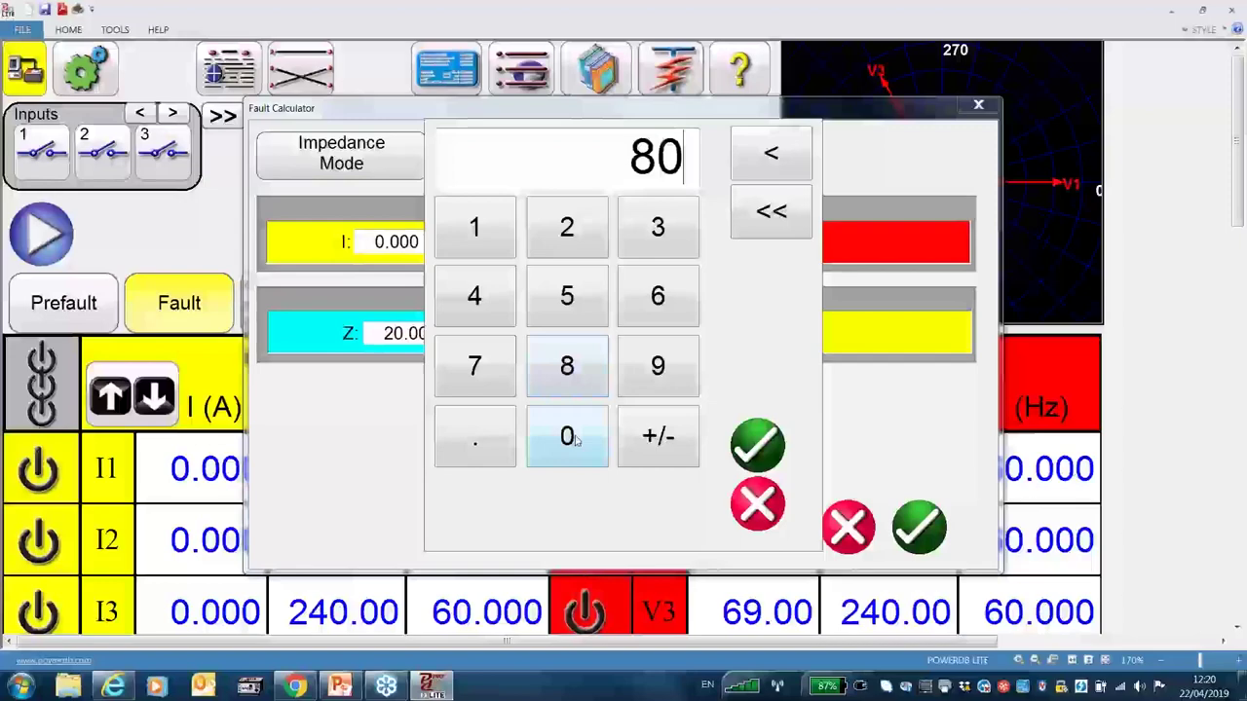
{"action": "left_click", "coordinate": [760, 450]}
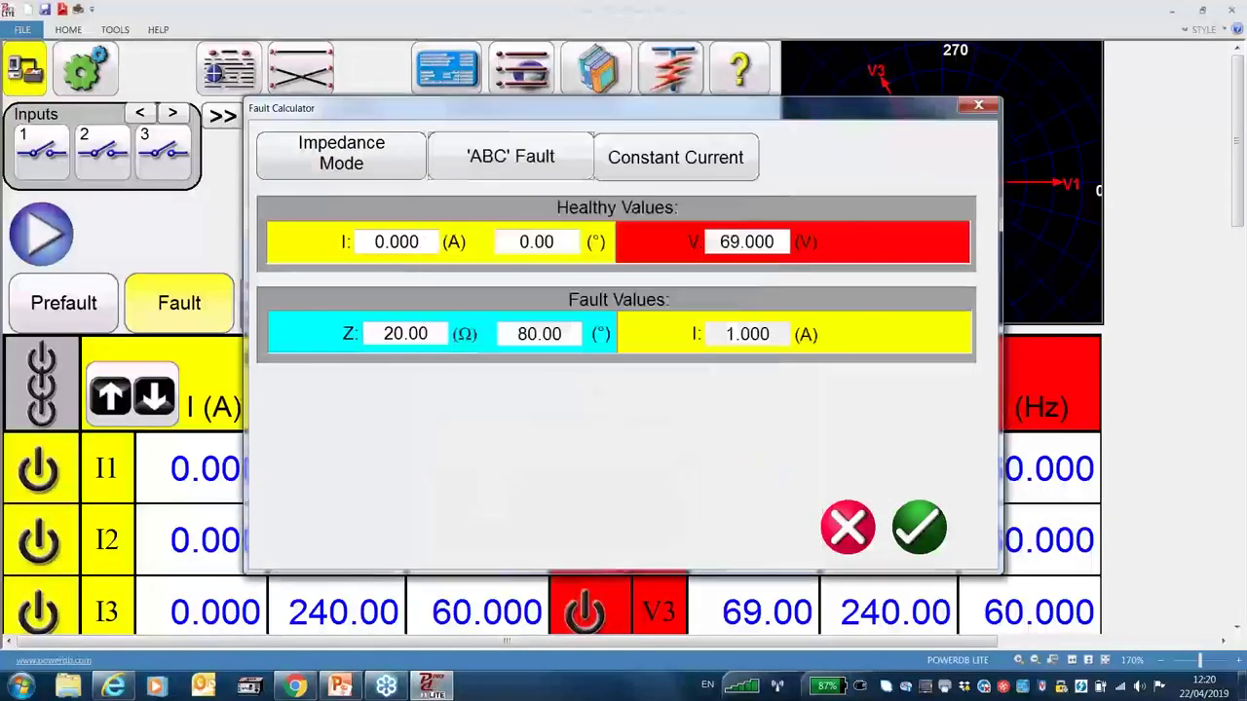
- Apply the calculated fault values and switch all current and voltage outputs on
{"action": "left_click", "coordinate": [919, 528]}
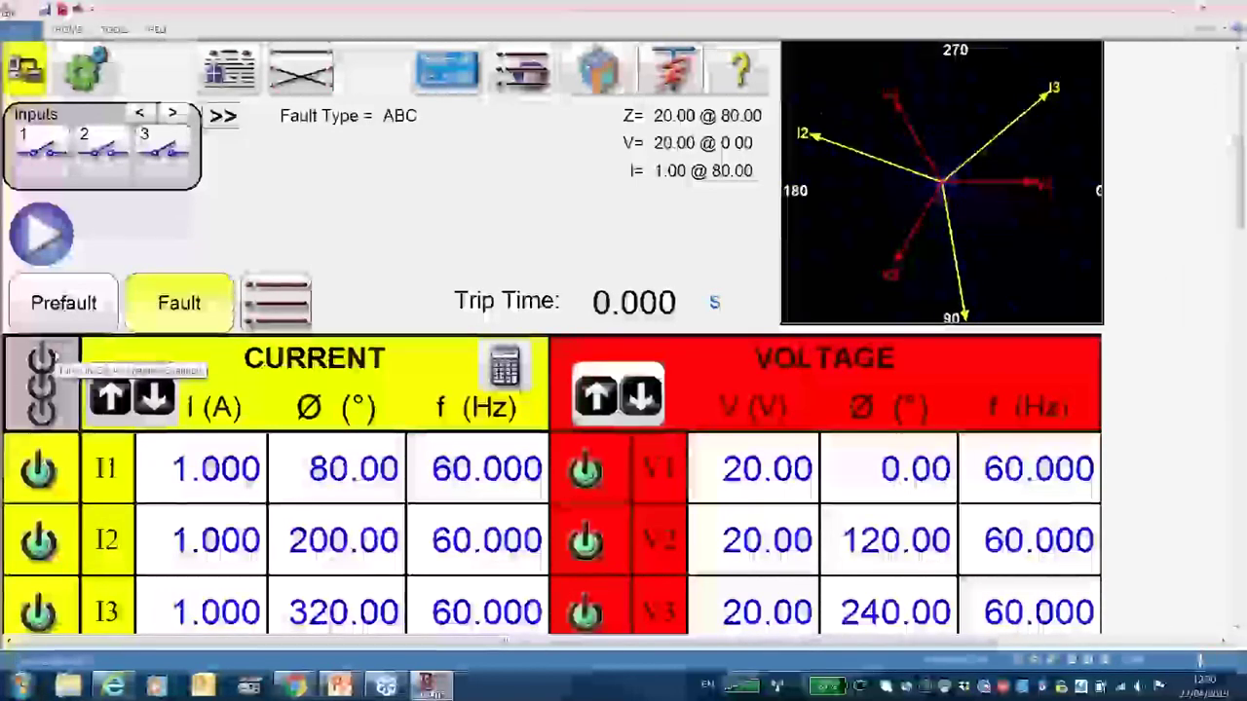
{"action": "left_click", "coordinate": [43, 365]}
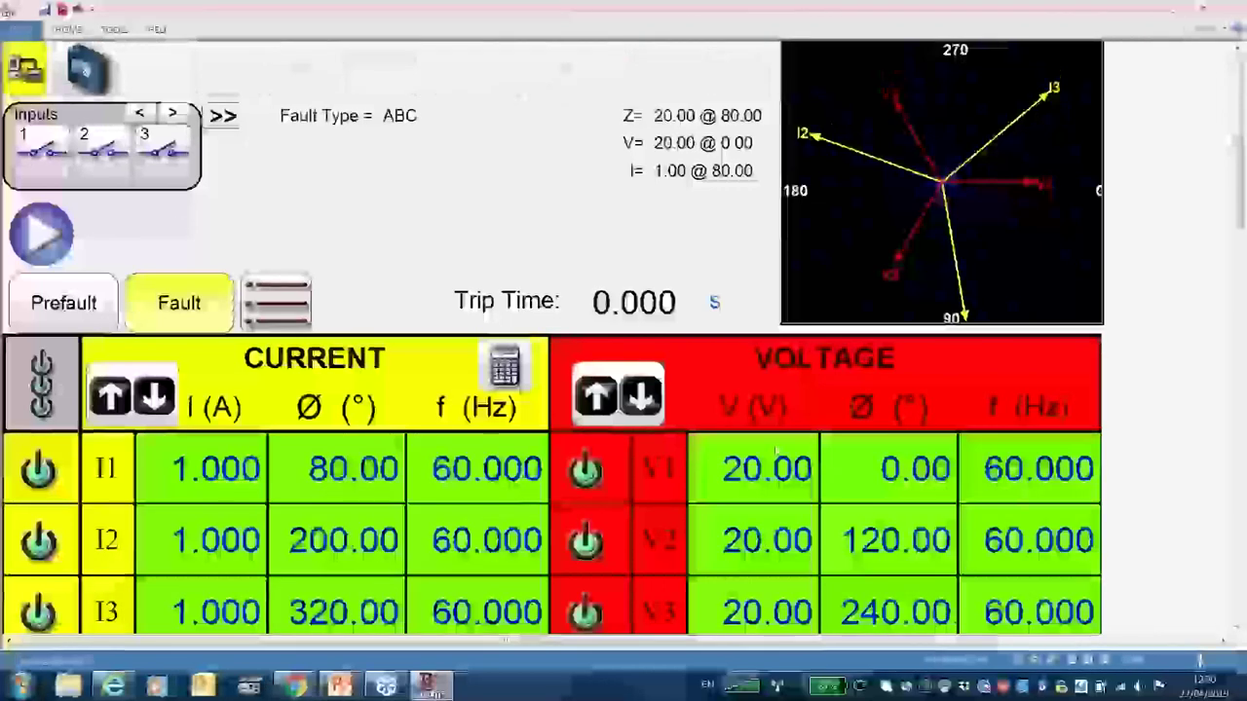
{"action": "left_click", "coordinate": [776, 451]}
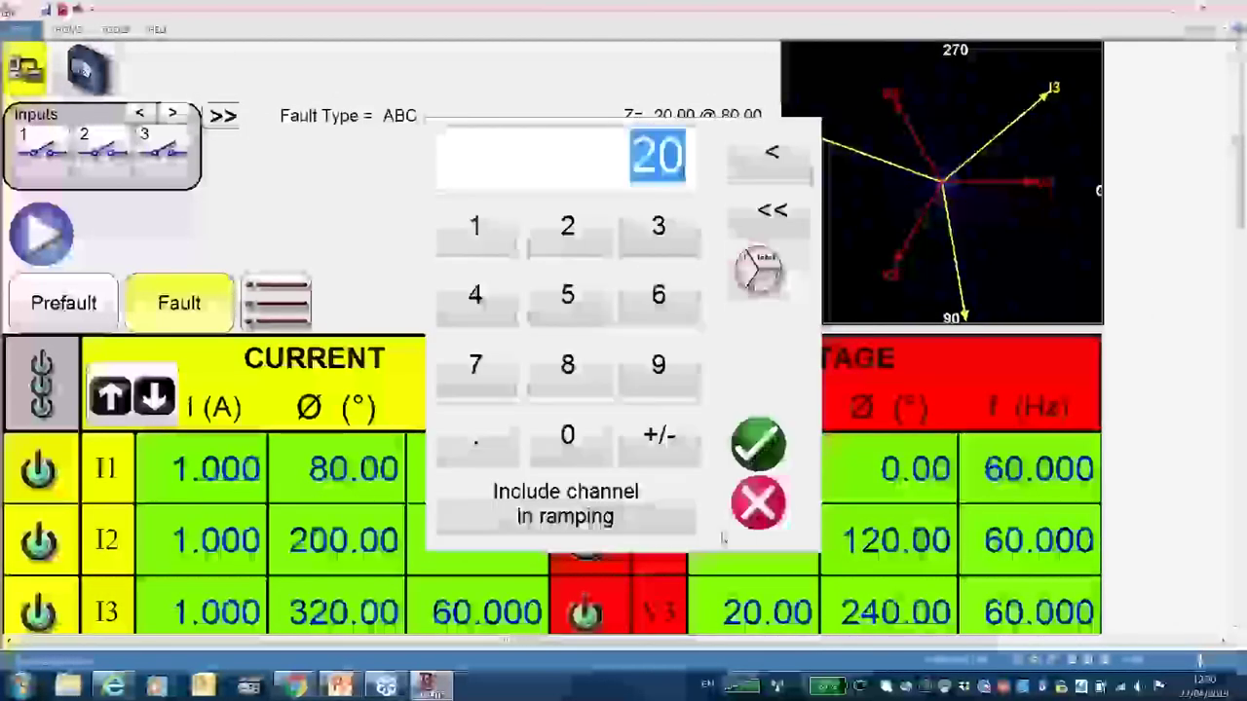
{"action": "left_click", "coordinate": [734, 500]}
- Step V1–V3 down from 20.00 V toward 19.71 V with the mouse wheel
{"action": "scroll", "coordinate": [732, 494], "scroll_direction": "down", "scroll_amount": 3}
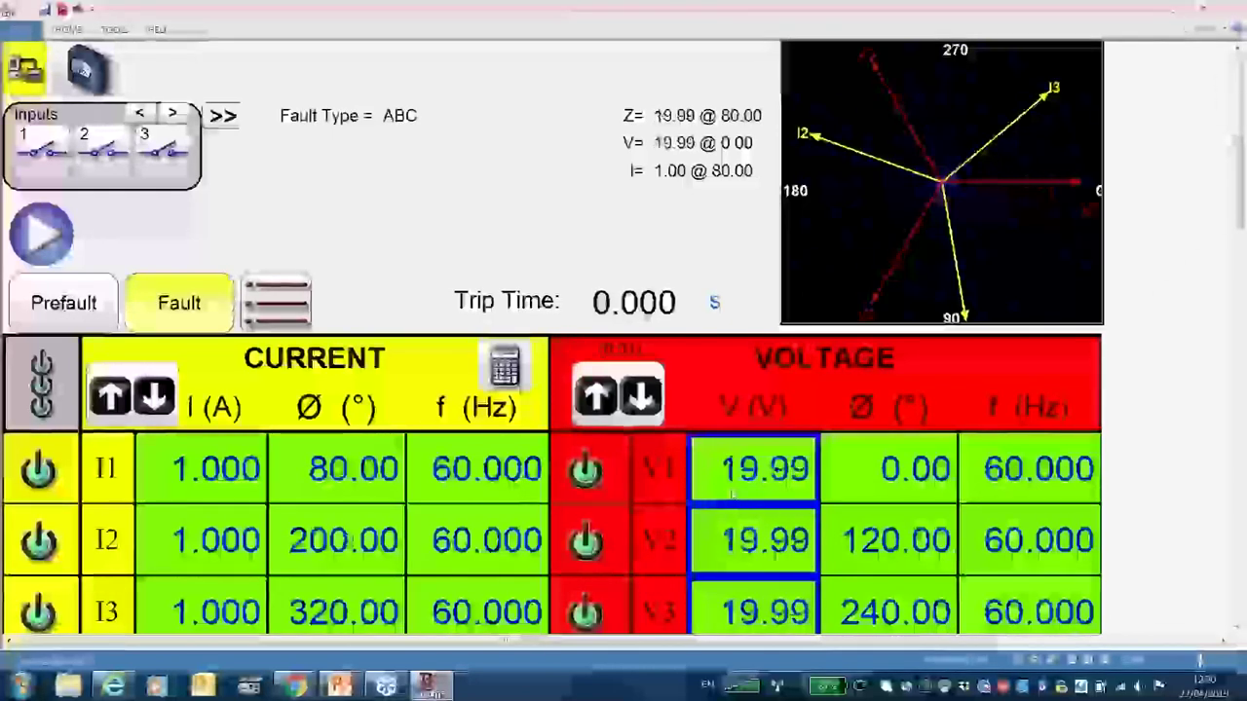
{"action": "scroll", "coordinate": [733, 494], "scroll_direction": "down", "scroll_amount": 1}
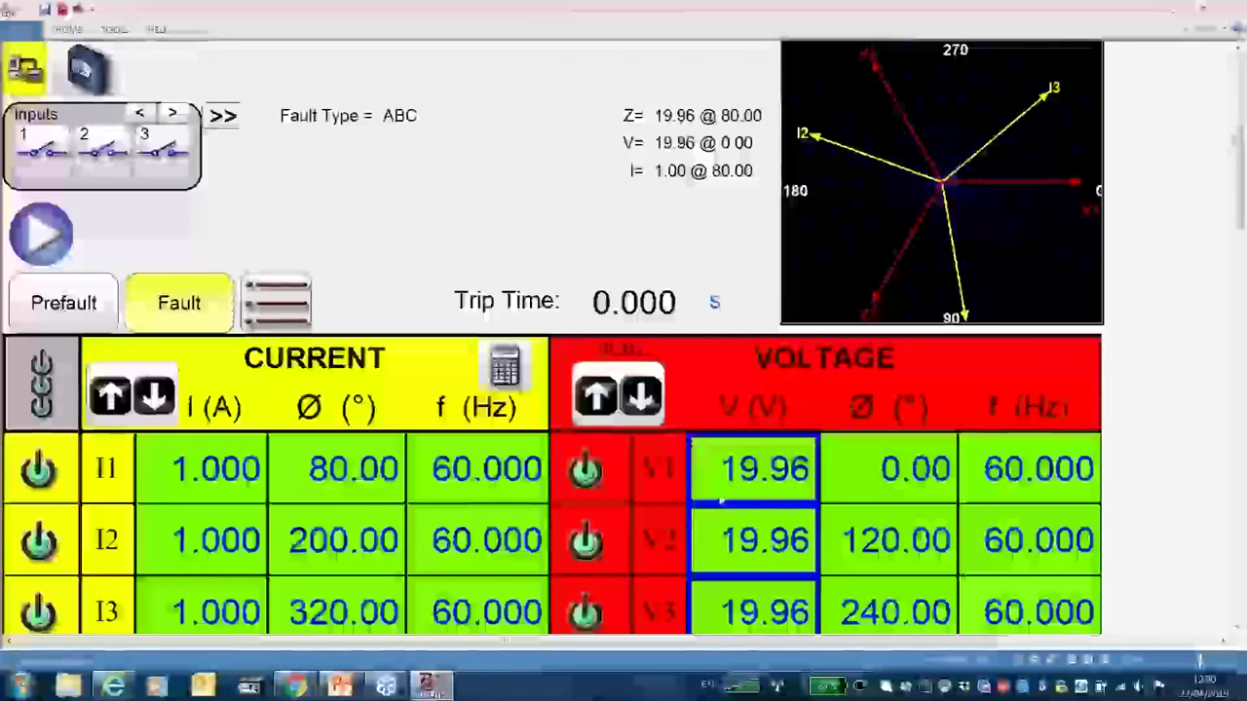
{"action": "scroll", "coordinate": [722, 501], "scroll_direction": "down", "scroll_amount": 4}
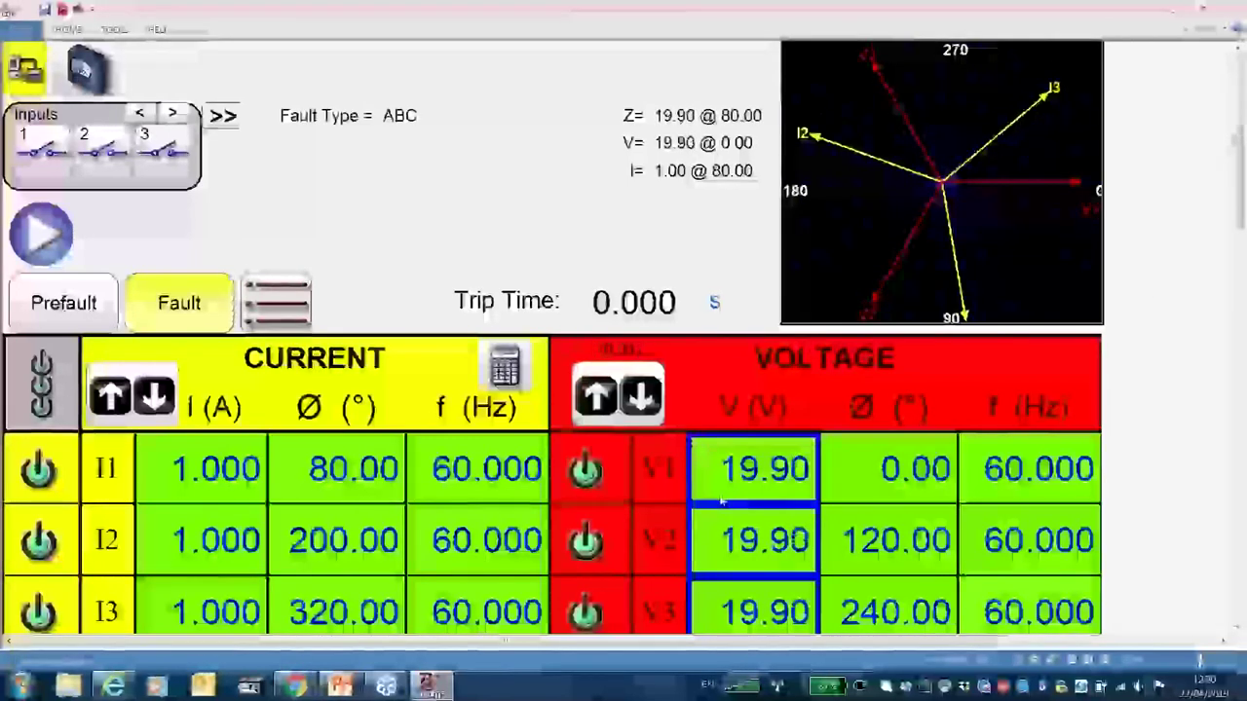
{"action": "scroll", "coordinate": [722, 501], "scroll_direction": "down", "scroll_amount": 1}
{"action": "scroll", "coordinate": [722, 500], "scroll_direction": "down", "scroll_amount": 2}
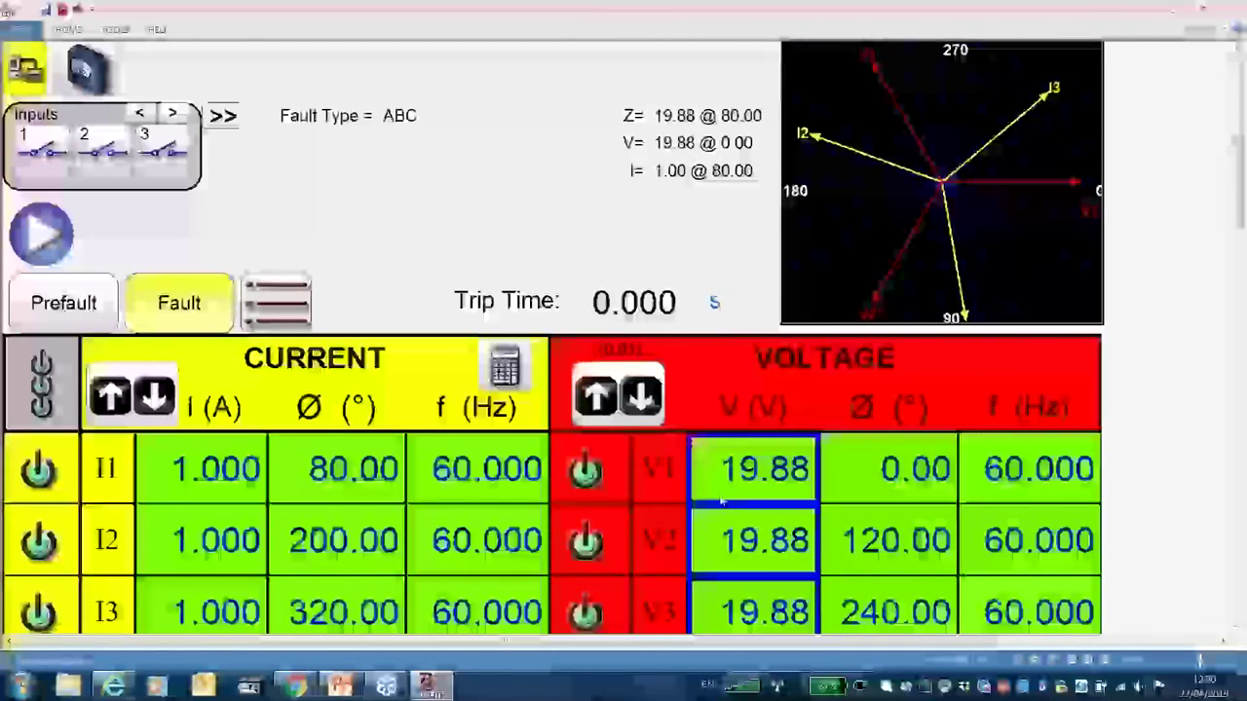
{"action": "scroll", "coordinate": [722, 500], "scroll_direction": "down", "scroll_amount": 5}
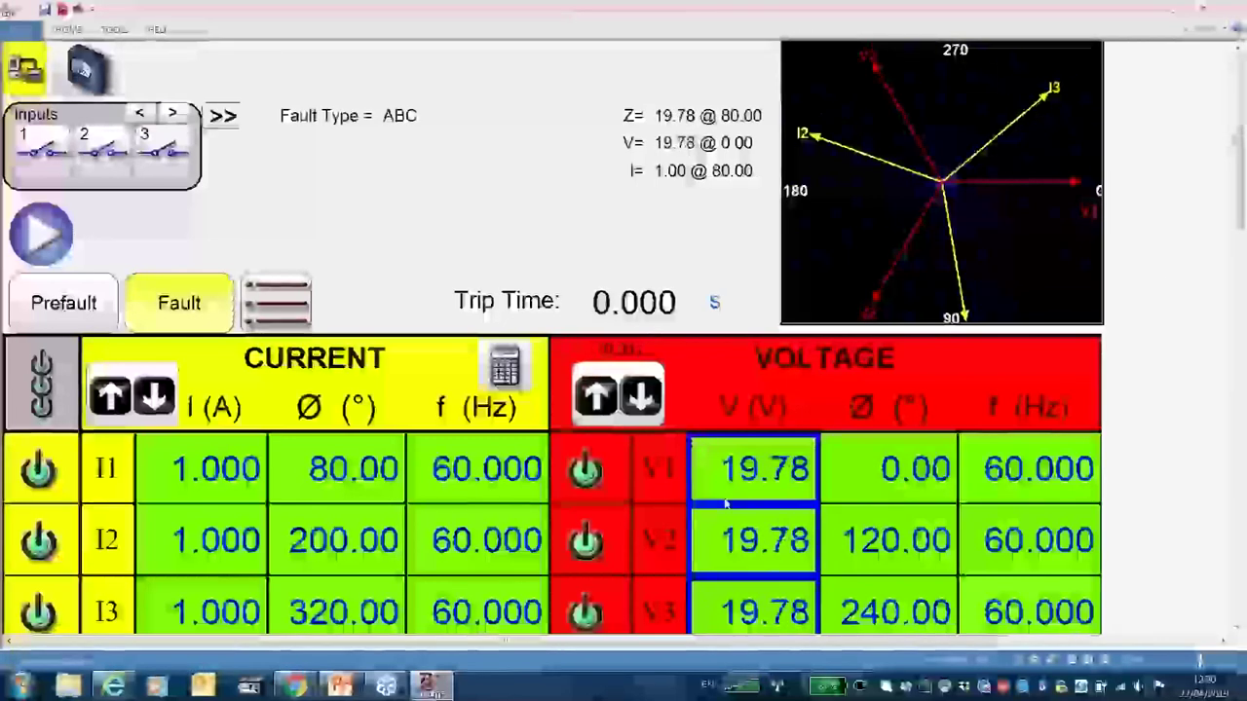
{"action": "scroll", "coordinate": [726, 503], "scroll_direction": "down", "scroll_amount": 5}
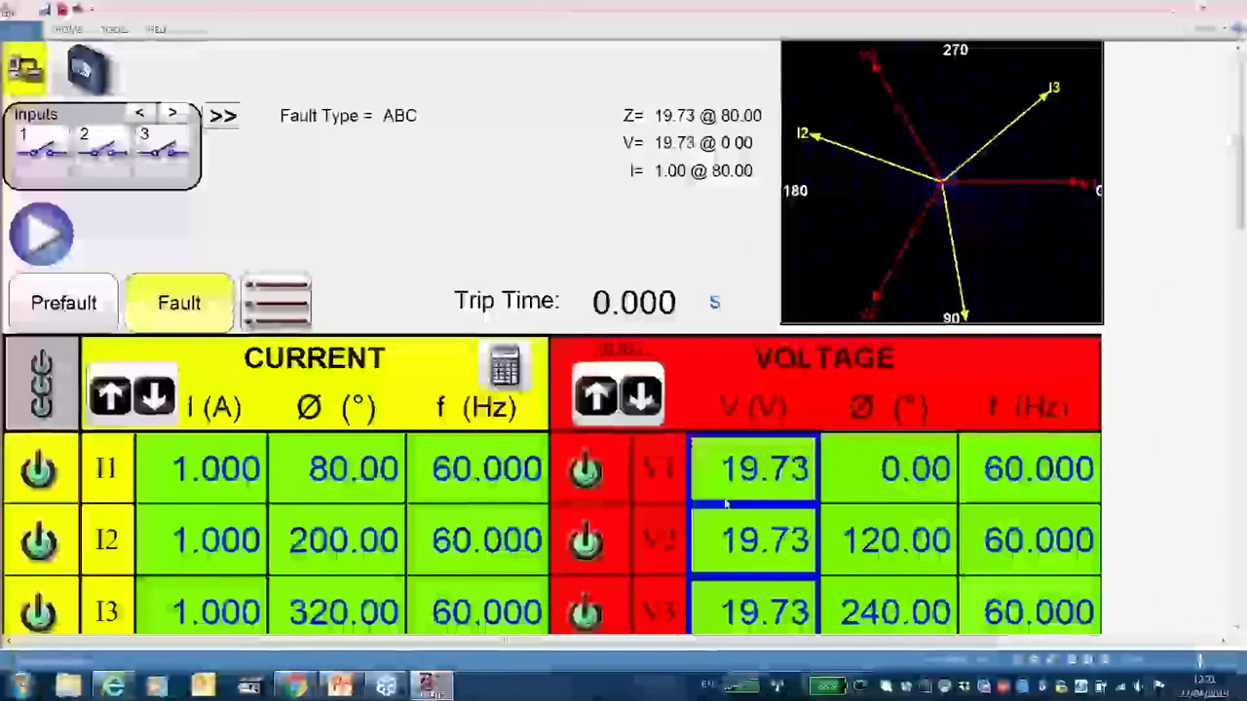
{"action": "scroll", "coordinate": [726, 503], "scroll_direction": "down", "scroll_amount": 2}
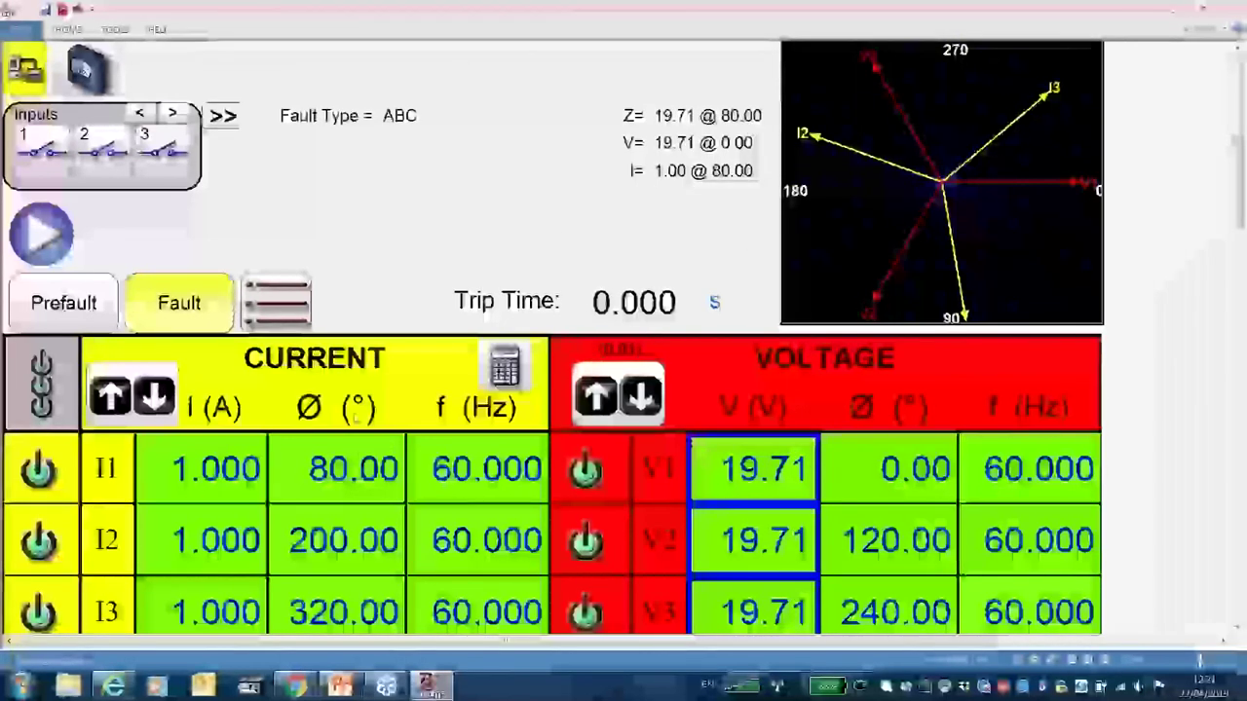
- Set the I1 current angle to 90°
{"action": "left_click", "coordinate": [358, 465]}
{"action": "left_click", "coordinate": [651, 364]}
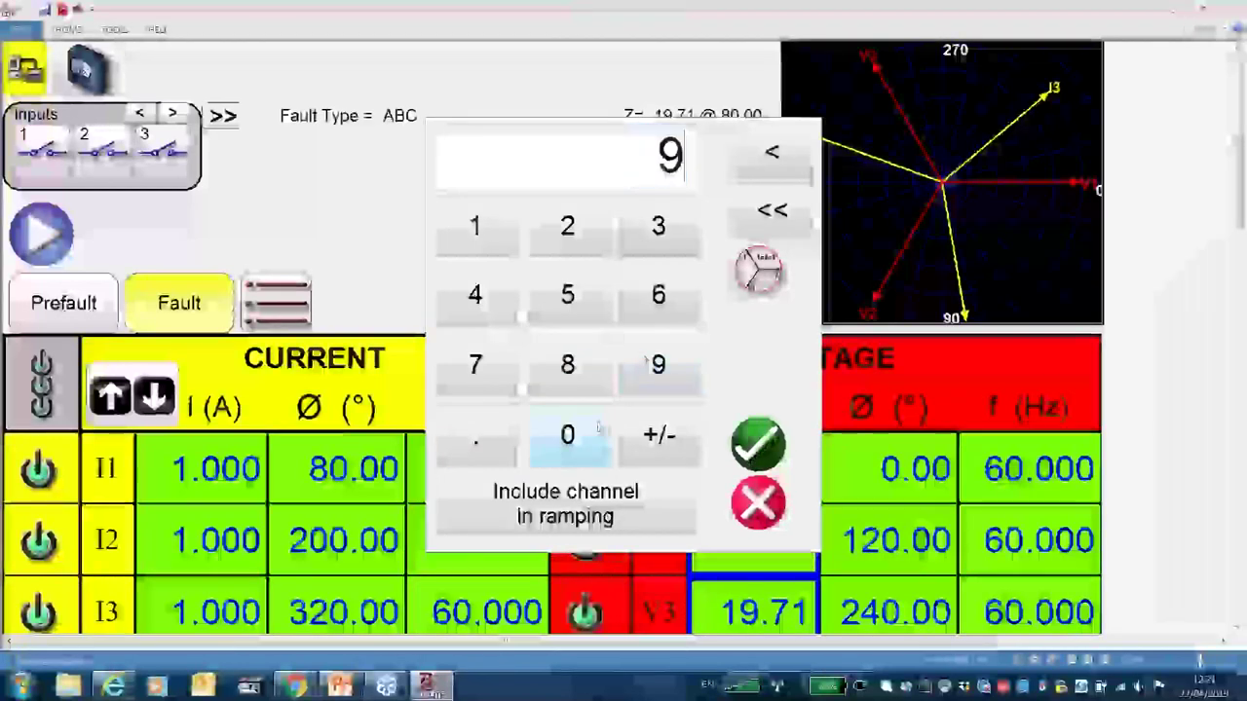
{"action": "left_click", "coordinate": [651, 364]}
{"action": "left_click", "coordinate": [567, 434]}
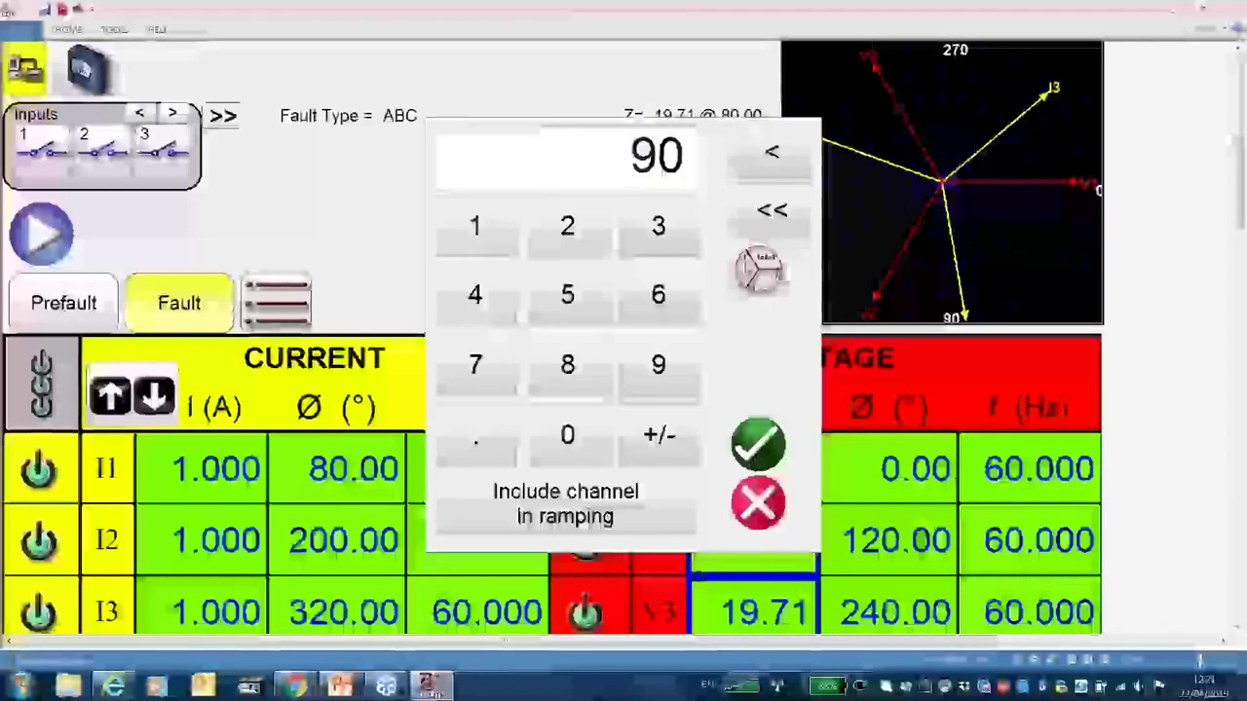
{"action": "left_click", "coordinate": [758, 444]}
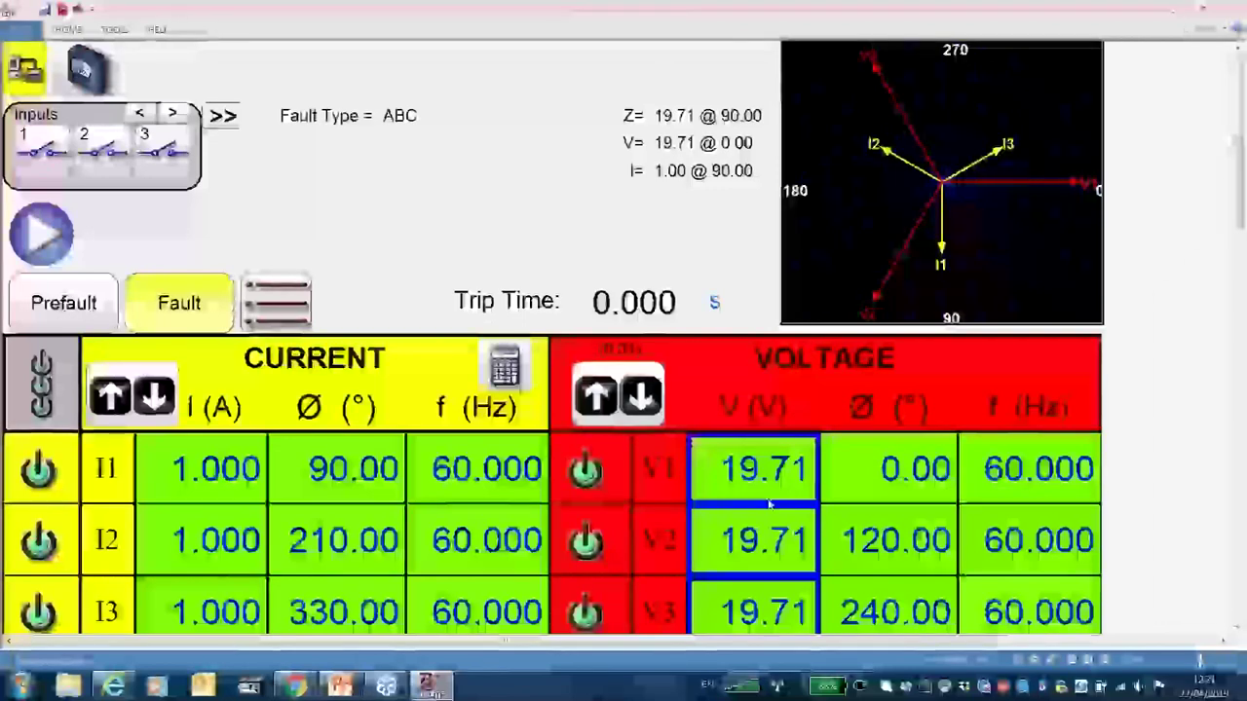
- Ramp the V1–V3 magnitudes up from about 19.7 V to 20.11 V
{"action": "scroll", "coordinate": [769, 504], "scroll_direction": "down", "scroll_amount": 2}
{"action": "scroll", "coordinate": [770, 504], "scroll_direction": "down", "scroll_amount": 13}
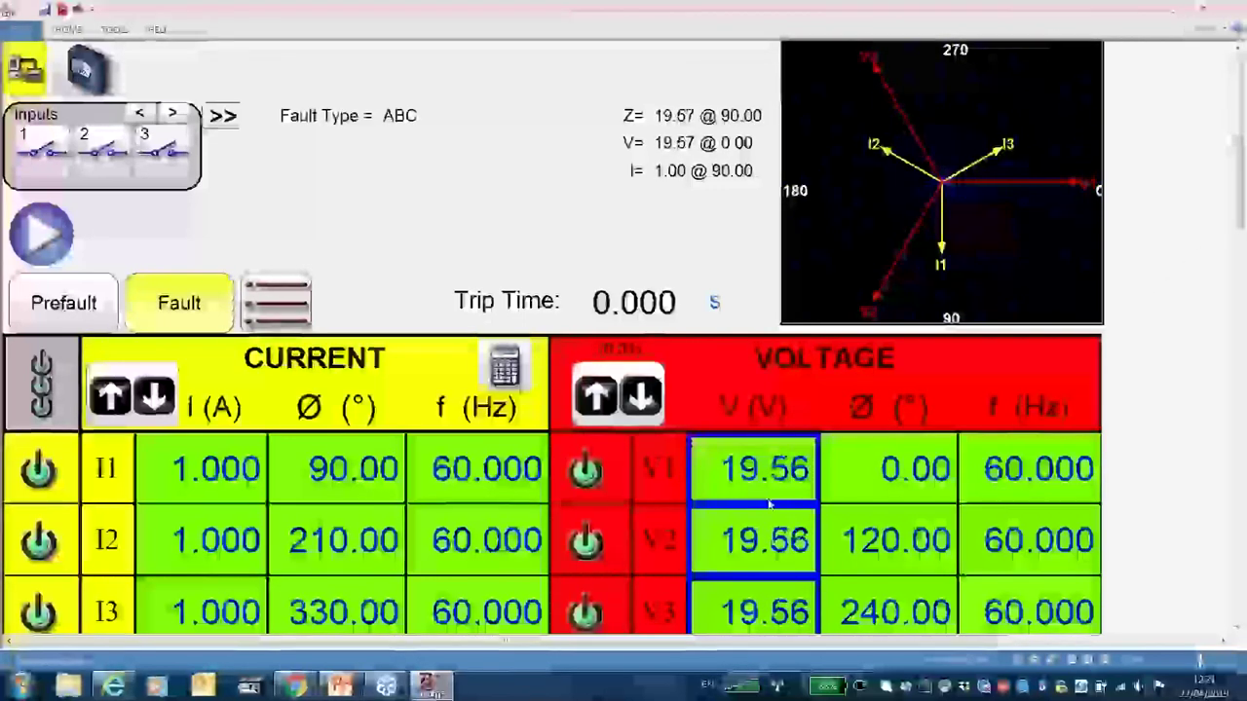
{"action": "scroll", "coordinate": [769, 504], "scroll_direction": "down", "scroll_amount": 3}
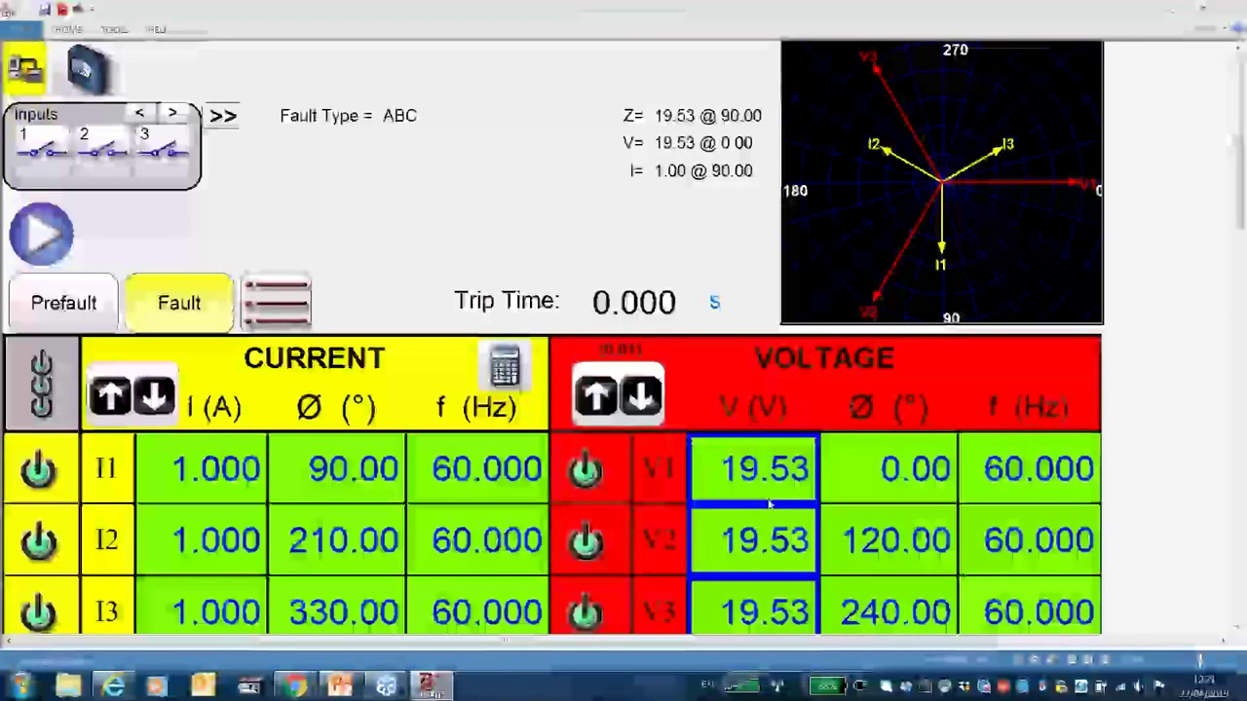
{"action": "scroll", "coordinate": [770, 503], "scroll_direction": "down", "scroll_amount": 1}
{"action": "scroll", "coordinate": [767, 531], "scroll_direction": "down", "scroll_amount": 5}
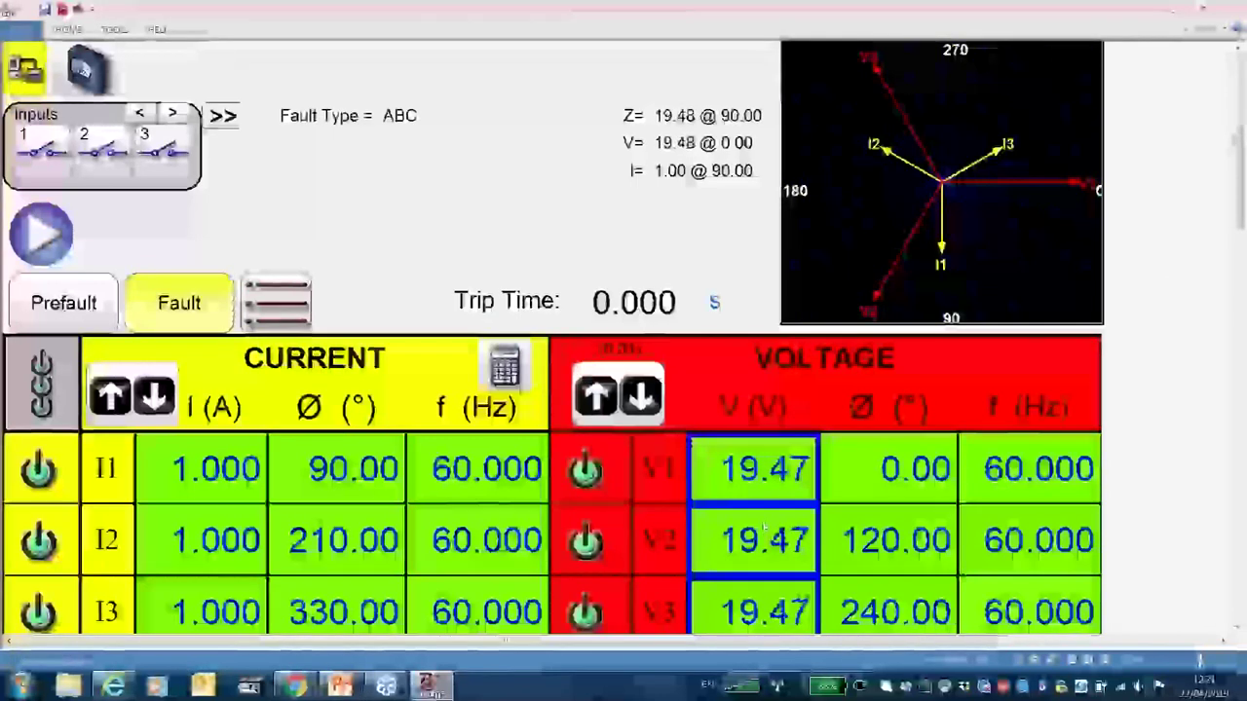
{"action": "scroll", "coordinate": [766, 527], "scroll_direction": "down", "scroll_amount": 3}
{"action": "scroll", "coordinate": [766, 527], "scroll_direction": "down", "scroll_amount": 10}
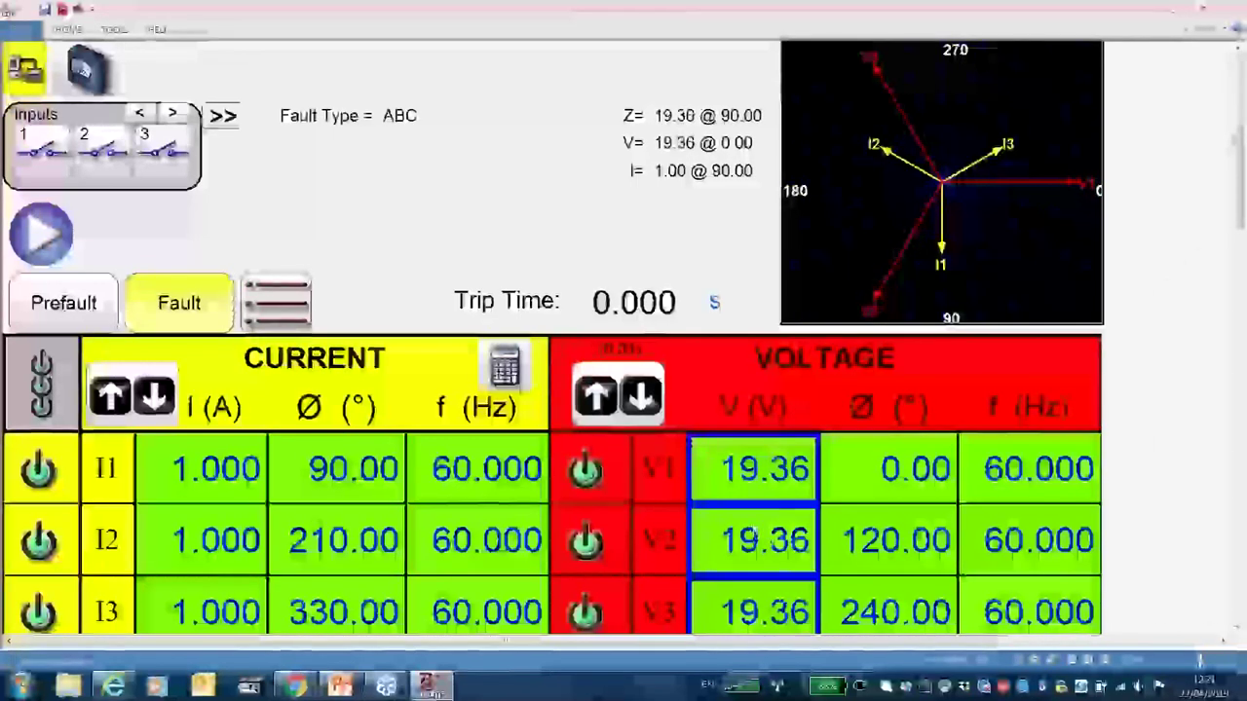
{"action": "scroll", "coordinate": [753, 532], "scroll_direction": "up", "scroll_amount": 9}
{"action": "scroll", "coordinate": [753, 532], "scroll_direction": "up", "scroll_amount": 20}
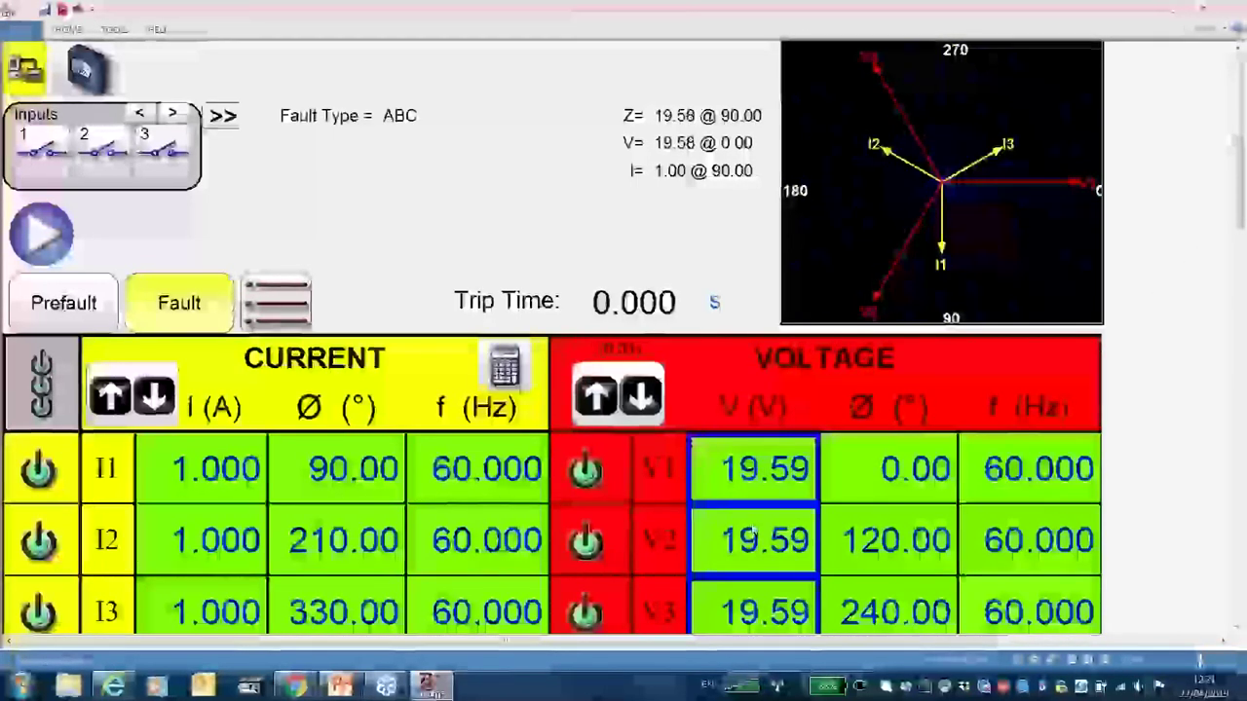
{"action": "scroll", "coordinate": [753, 532], "scroll_direction": "up", "scroll_amount": 20}
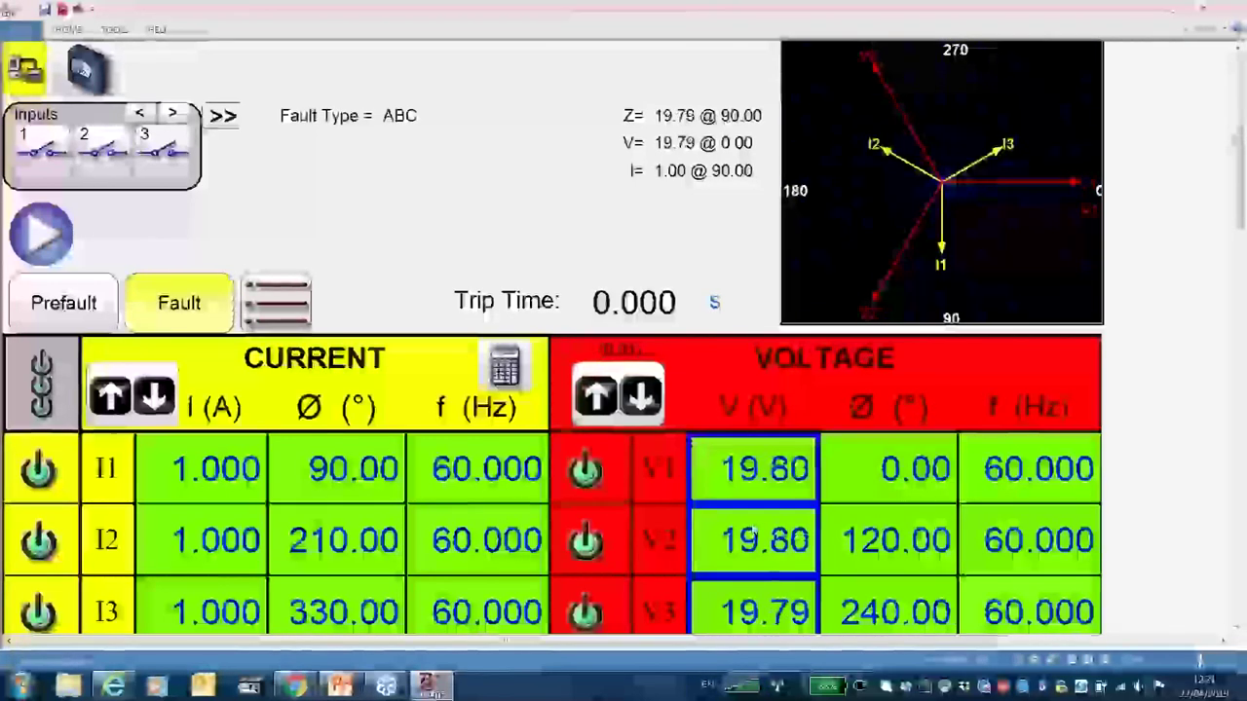
{"action": "scroll", "coordinate": [754, 532], "scroll_direction": "up", "scroll_amount": 20}
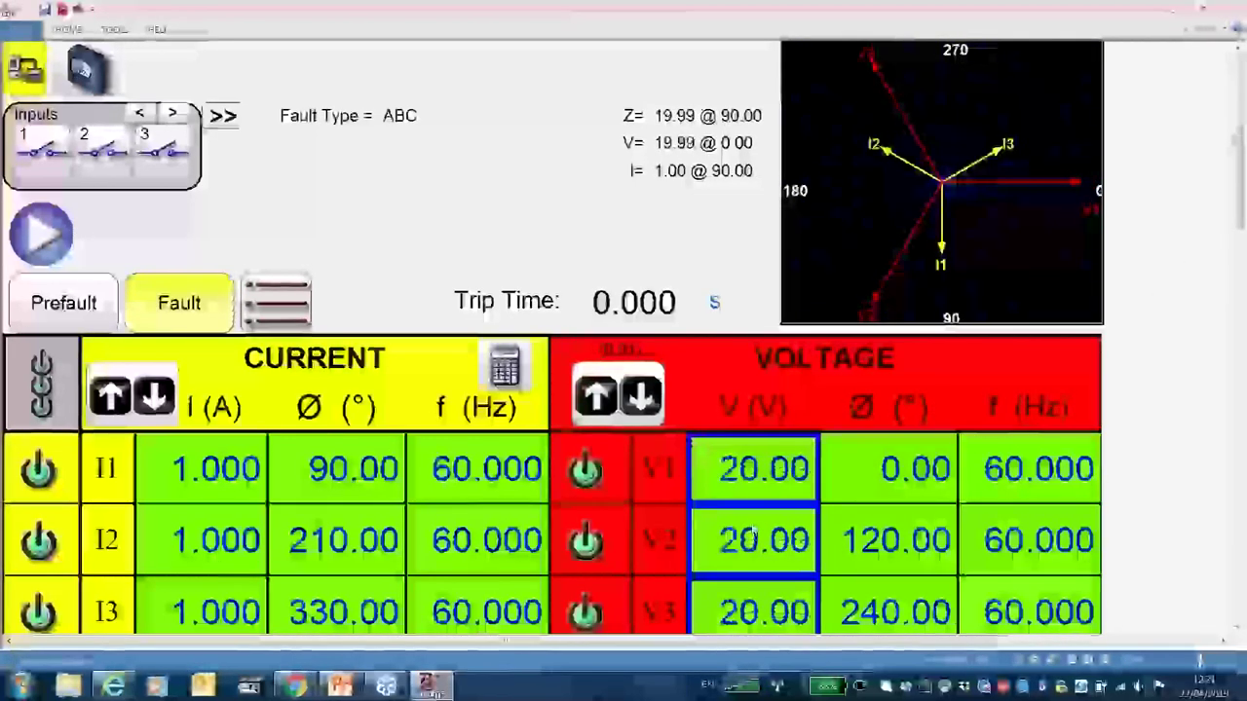
{"action": "scroll", "coordinate": [753, 532], "scroll_direction": "up", "scroll_amount": 3}
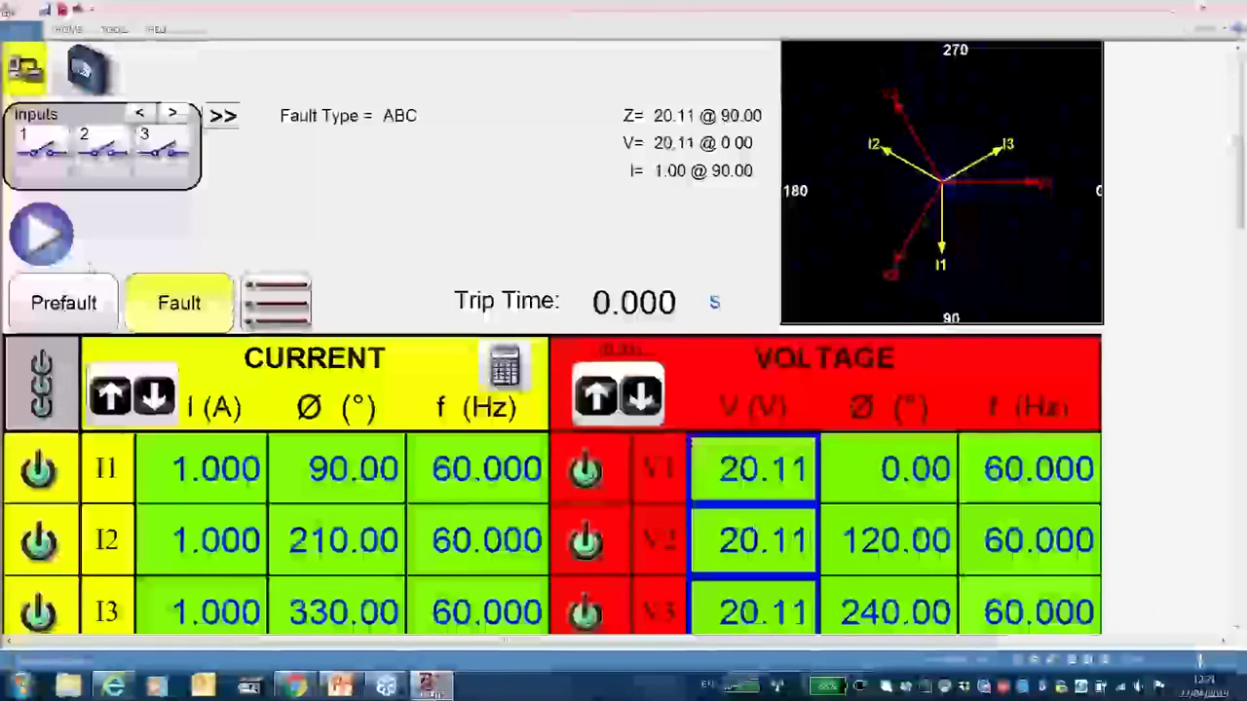
- Stop the outputs and set the Fault Calculator impedance to 15 Ω
{"action": "left_click", "coordinate": [44, 370]}
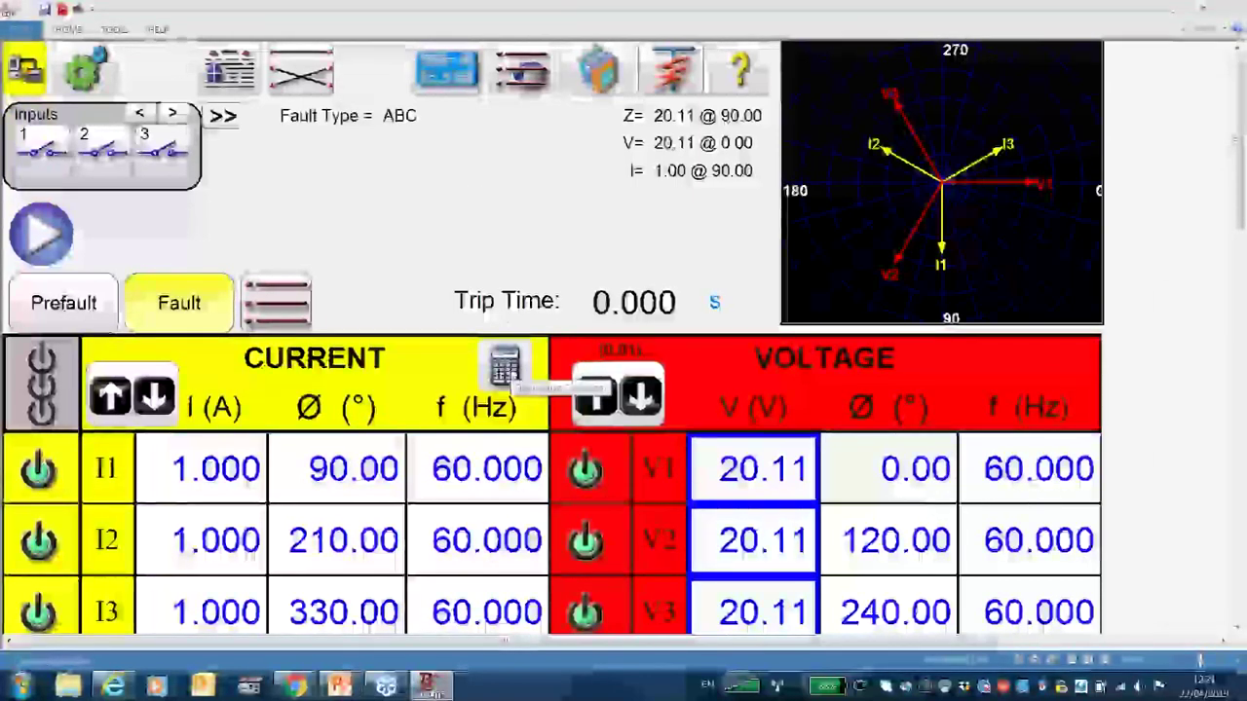
{"action": "left_click", "coordinate": [505, 368]}
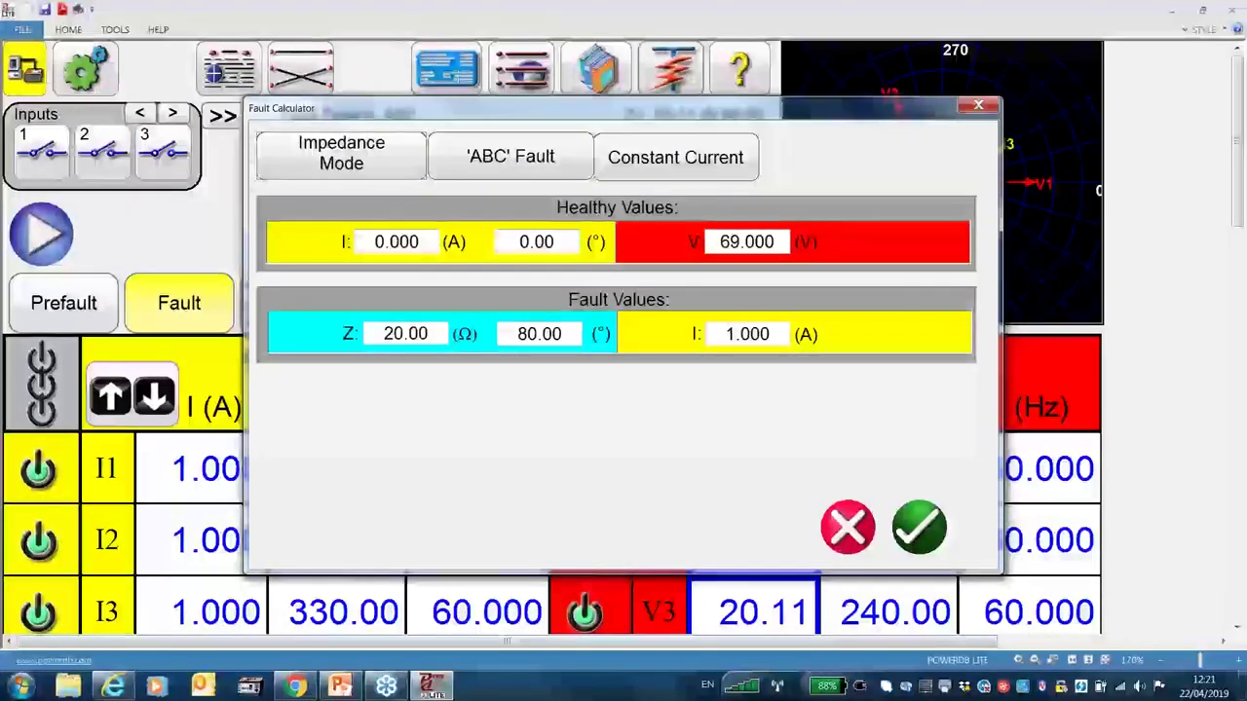
{"action": "left_click", "coordinate": [417, 333]}
{"action": "left_click", "coordinate": [474, 227]}
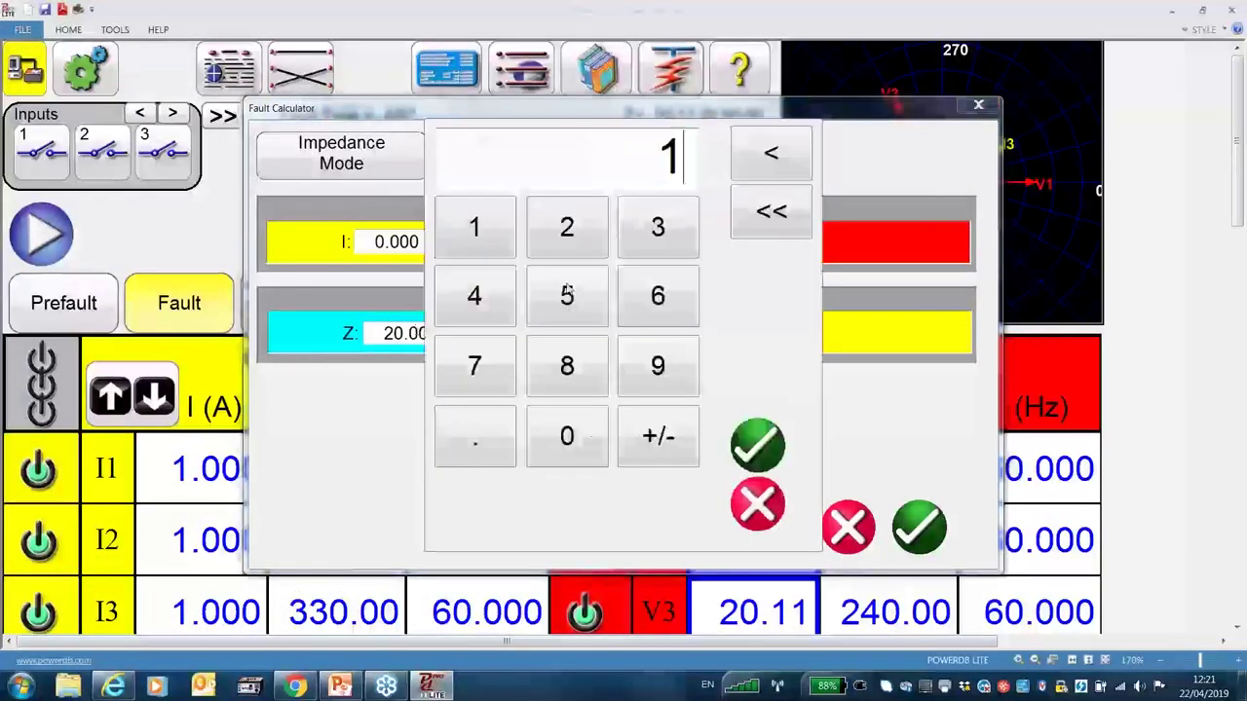
{"action": "left_click", "coordinate": [567, 296]}
{"action": "left_click", "coordinate": [758, 445]}
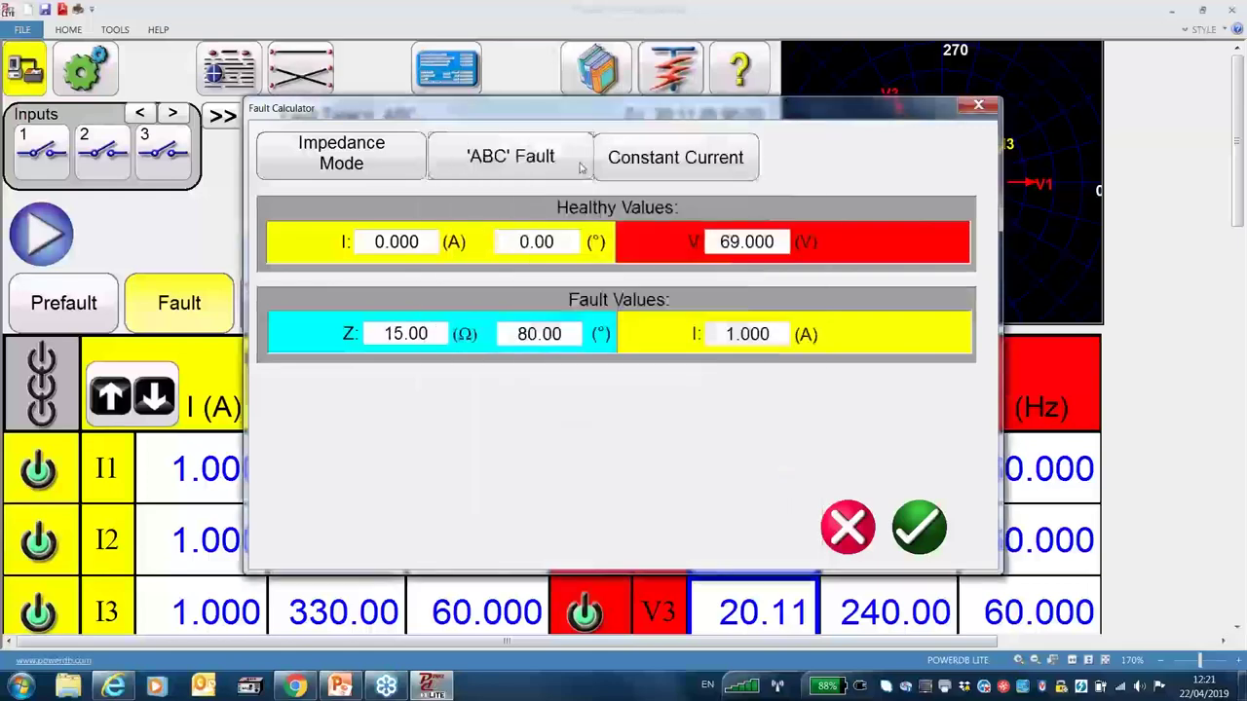
- Choose an AB phase-to-phase fault and apply the calculated values
{"action": "left_click", "coordinate": [541, 154]}
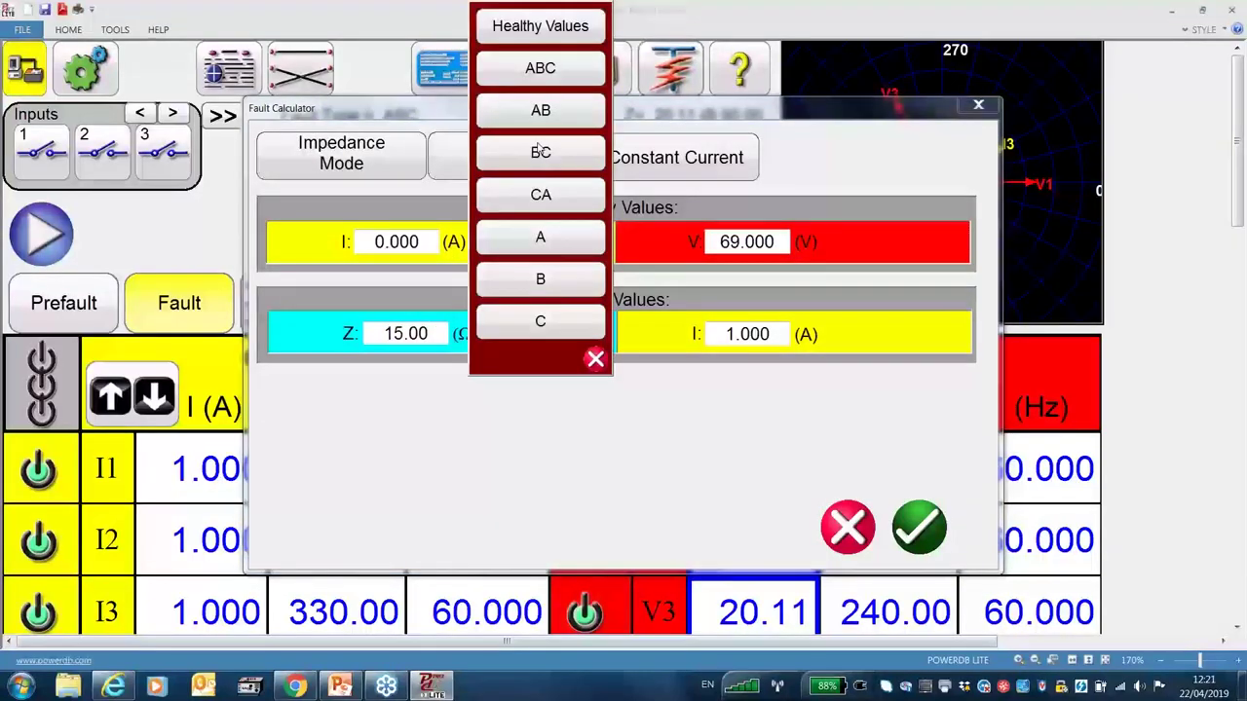
{"action": "left_click", "coordinate": [541, 110]}
{"action": "left_click", "coordinate": [918, 527]}
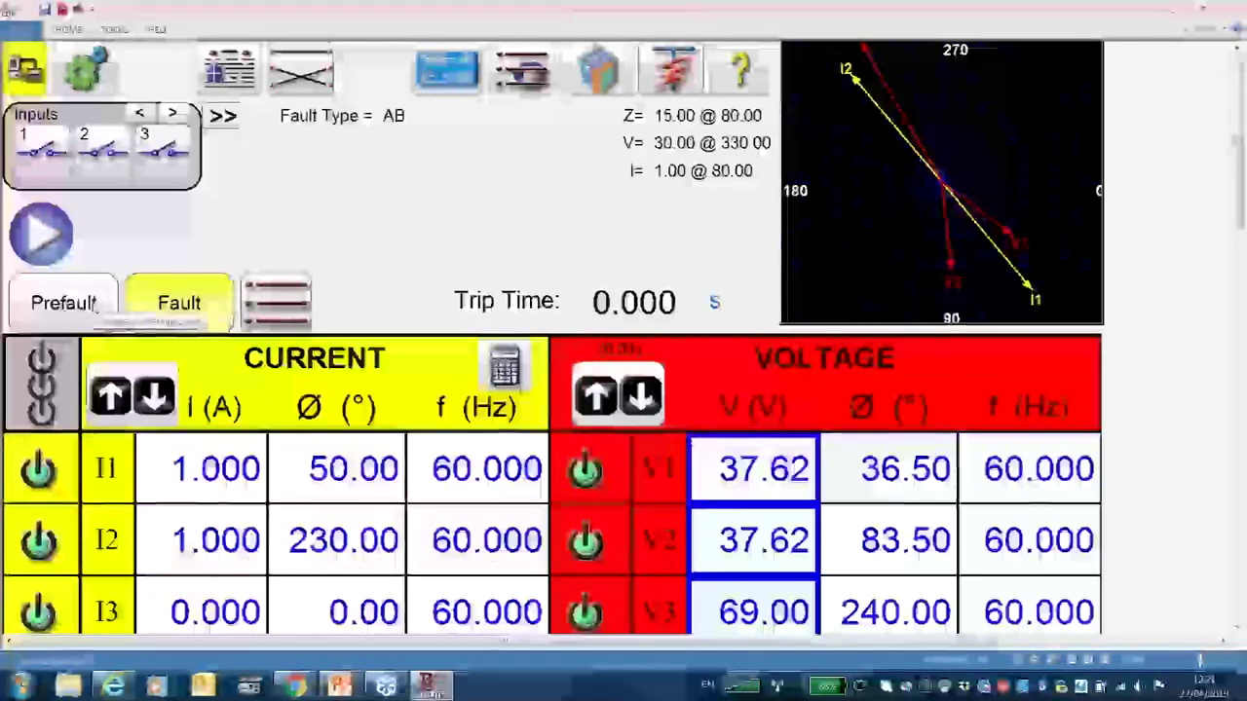
- Set a 2 s prefault time and run the AB fault test, tripping at 1.421 s
{"action": "left_click", "coordinate": [95, 304]}
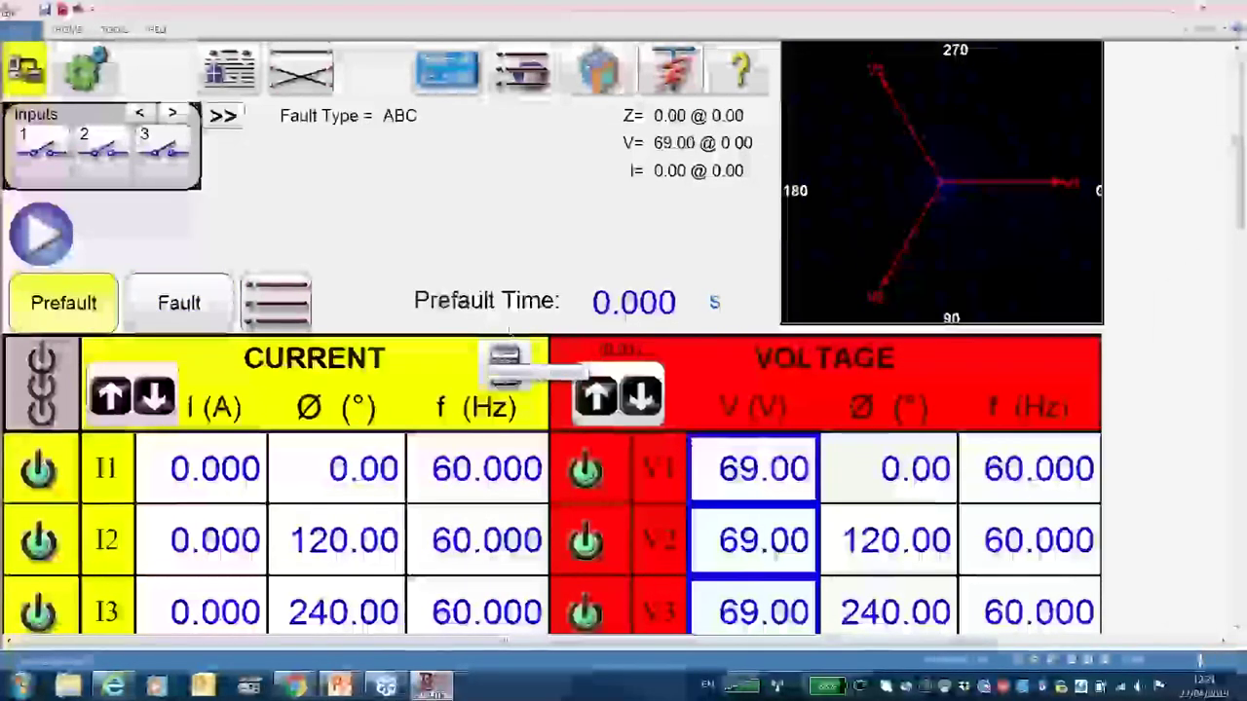
{"action": "left_click", "coordinate": [633, 302]}
{"action": "left_click", "coordinate": [571, 225]}
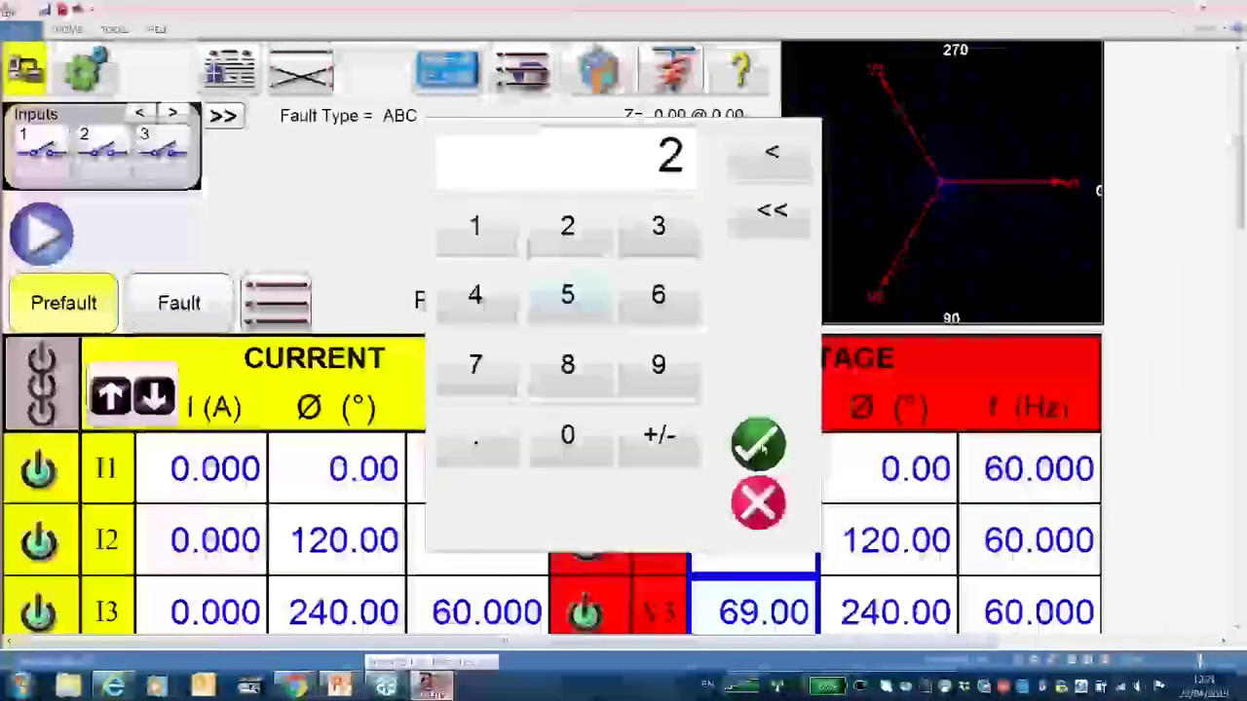
{"action": "left_click", "coordinate": [754, 440]}
{"action": "left_click", "coordinate": [179, 303]}
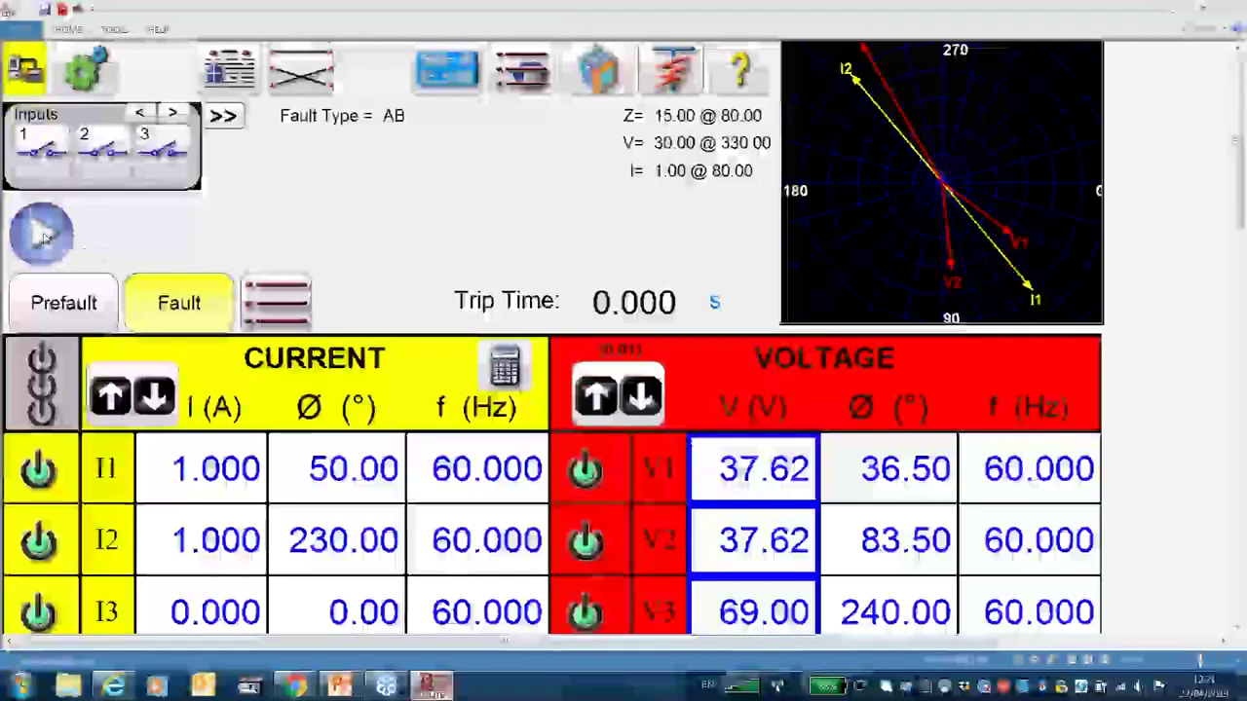
{"action": "left_click", "coordinate": [44, 237]}
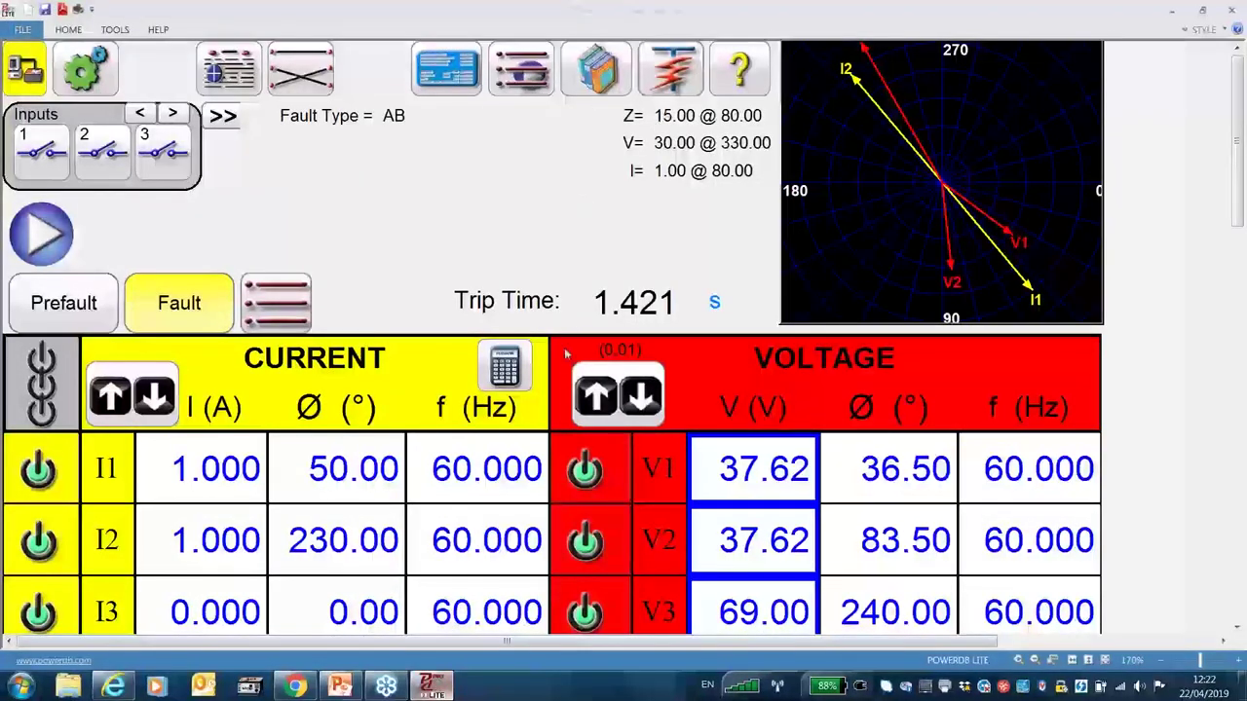
- Switch to a phase A fault with RE/RL XE/XL ground compensation and apply it
{"action": "left_click", "coordinate": [504, 366]}
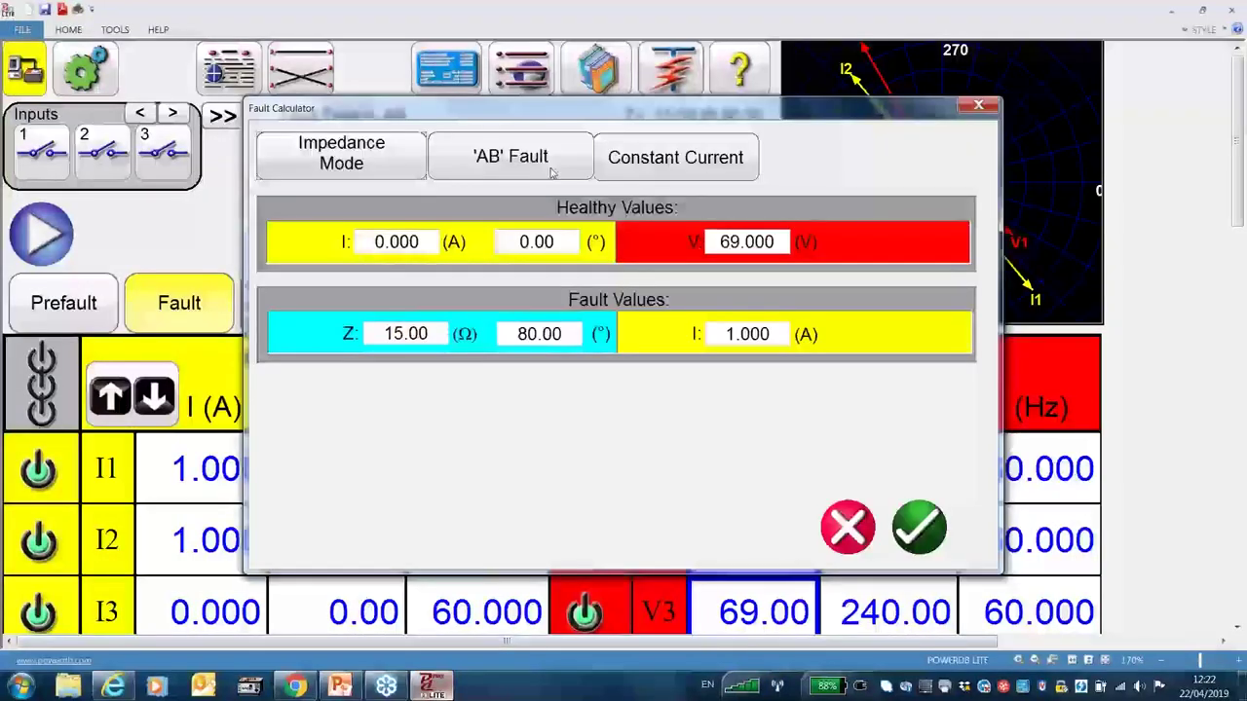
{"action": "left_click", "coordinate": [552, 172]}
{"action": "left_click", "coordinate": [550, 238]}
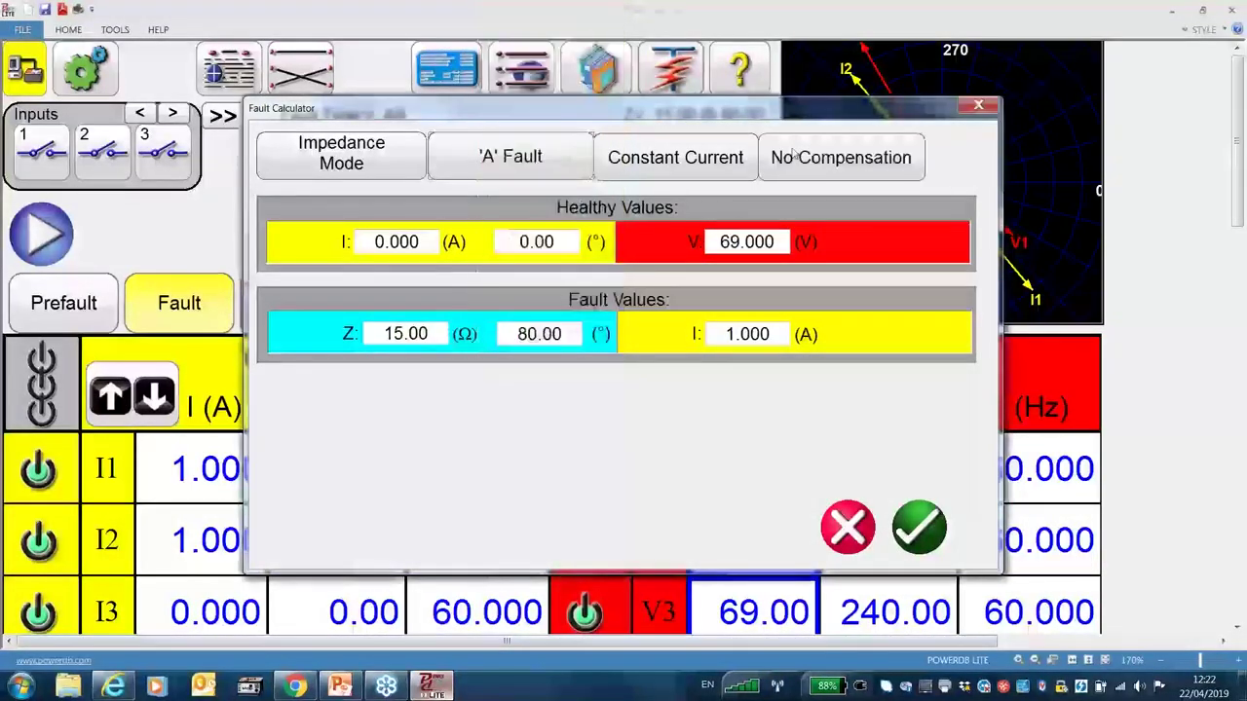
{"action": "left_click", "coordinate": [794, 156]}
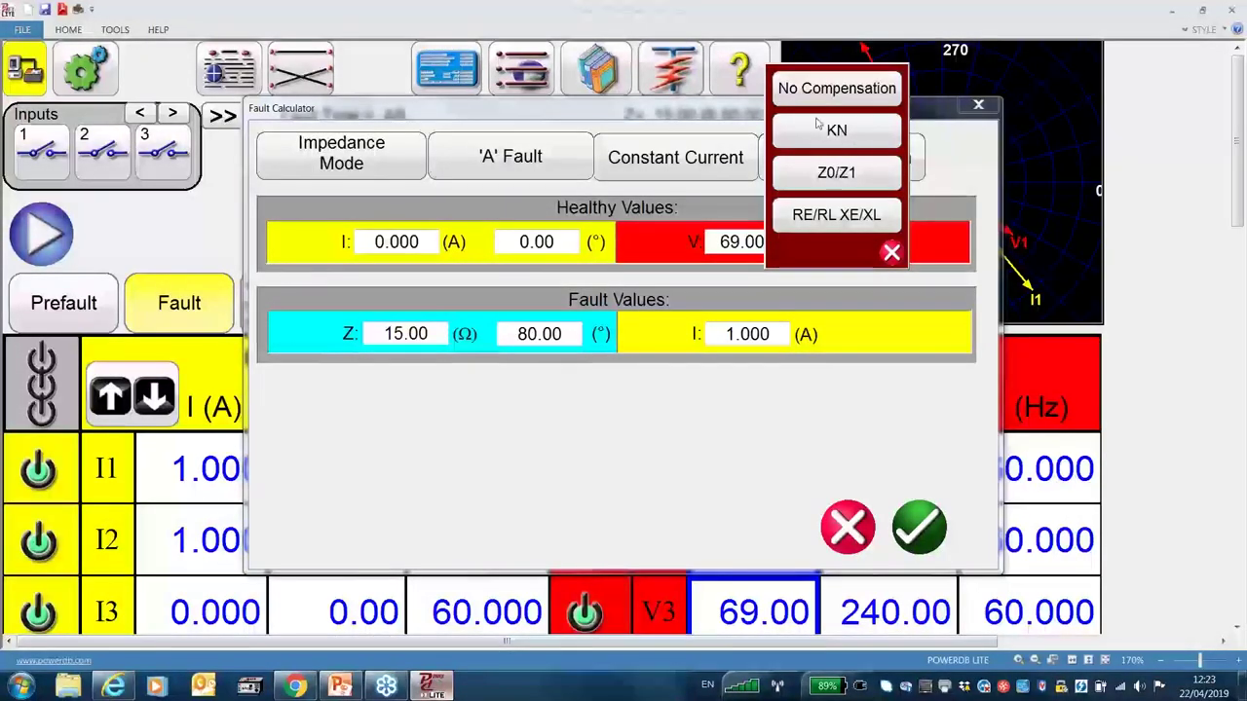
{"action": "left_click", "coordinate": [836, 215]}
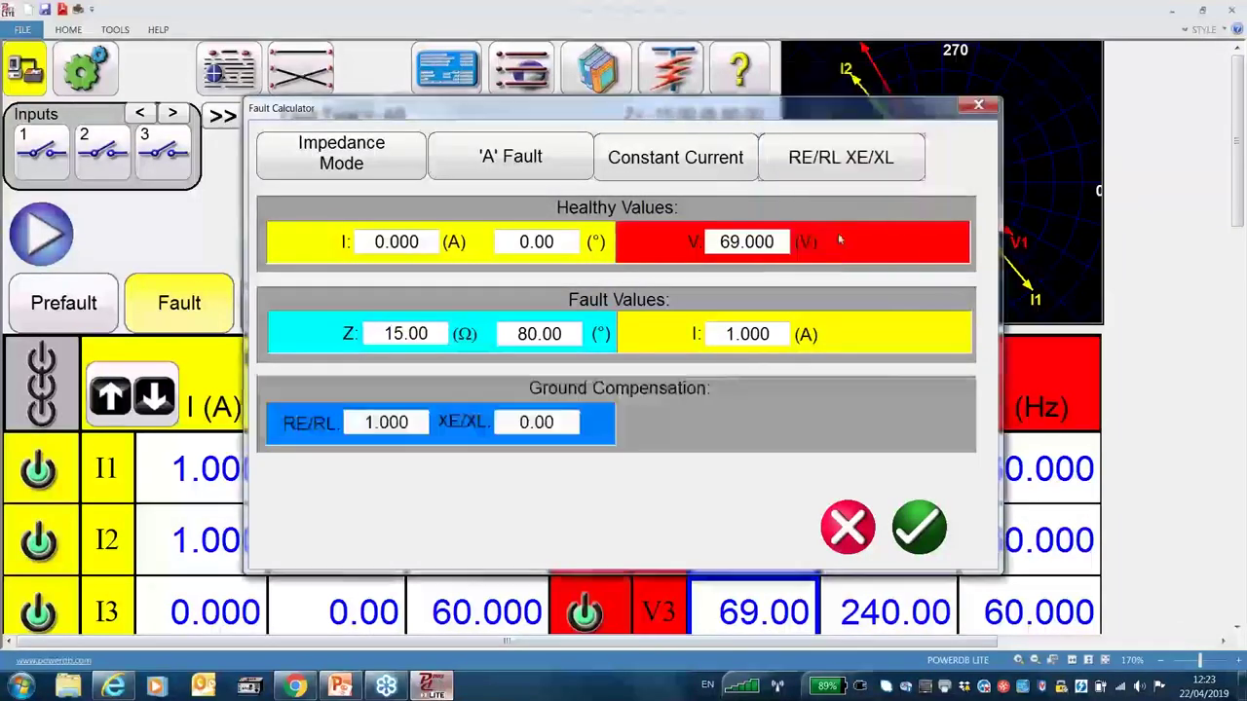
{"action": "left_click", "coordinate": [930, 541]}
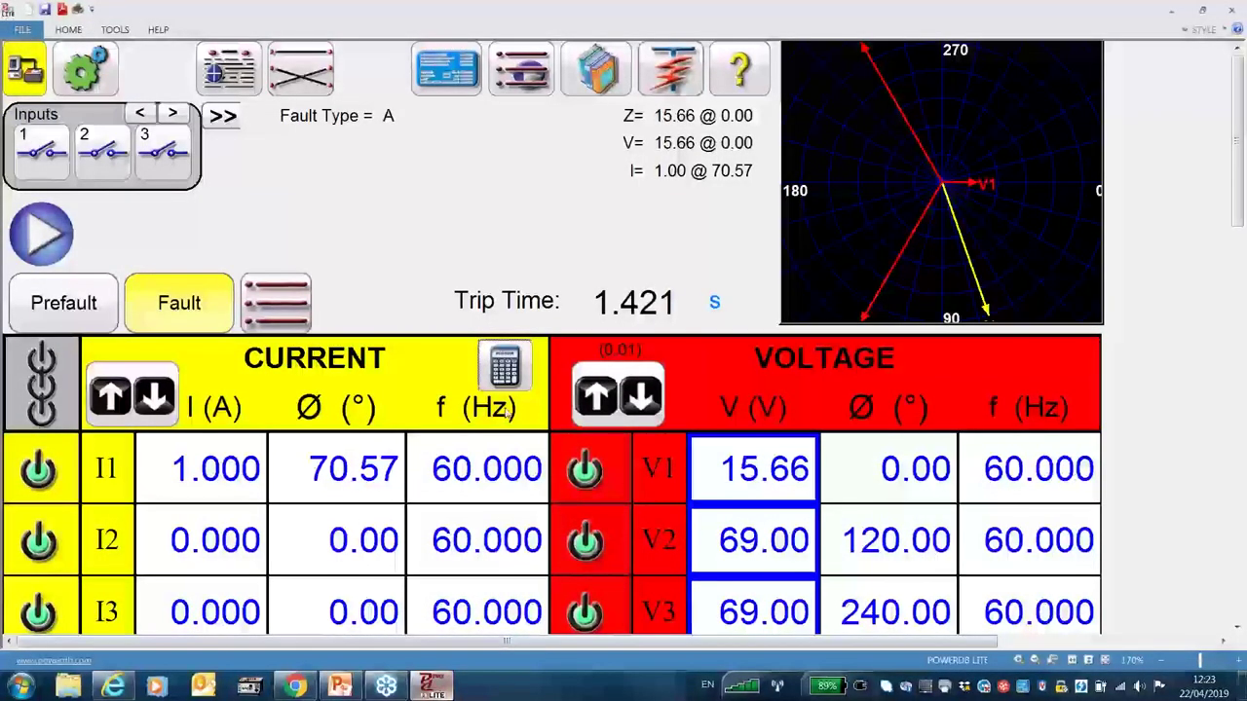
- Open the report view and change its title from 'Timing Test' to 'Zone test'
{"action": "left_click", "coordinate": [256, 86]}
{"action": "left_click", "coordinate": [273, 59]}
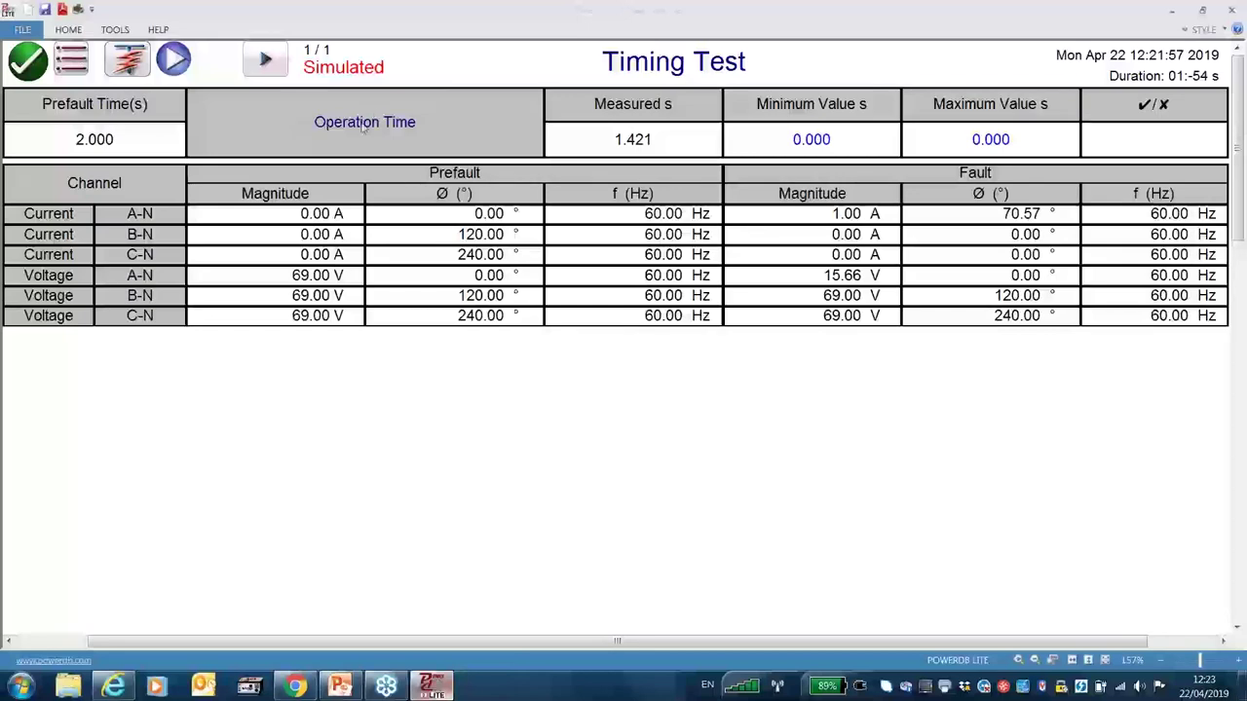
{"action": "left_click", "coordinate": [638, 63]}
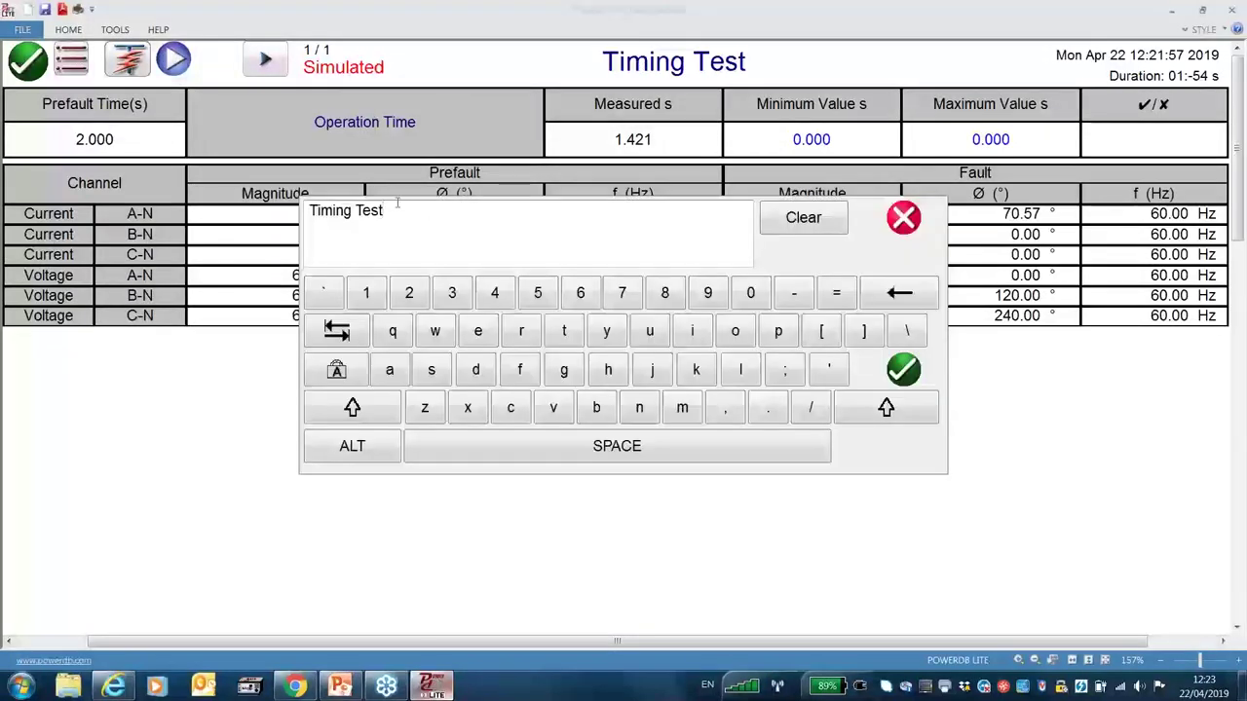
{"action": "type", "text": "Zo"}
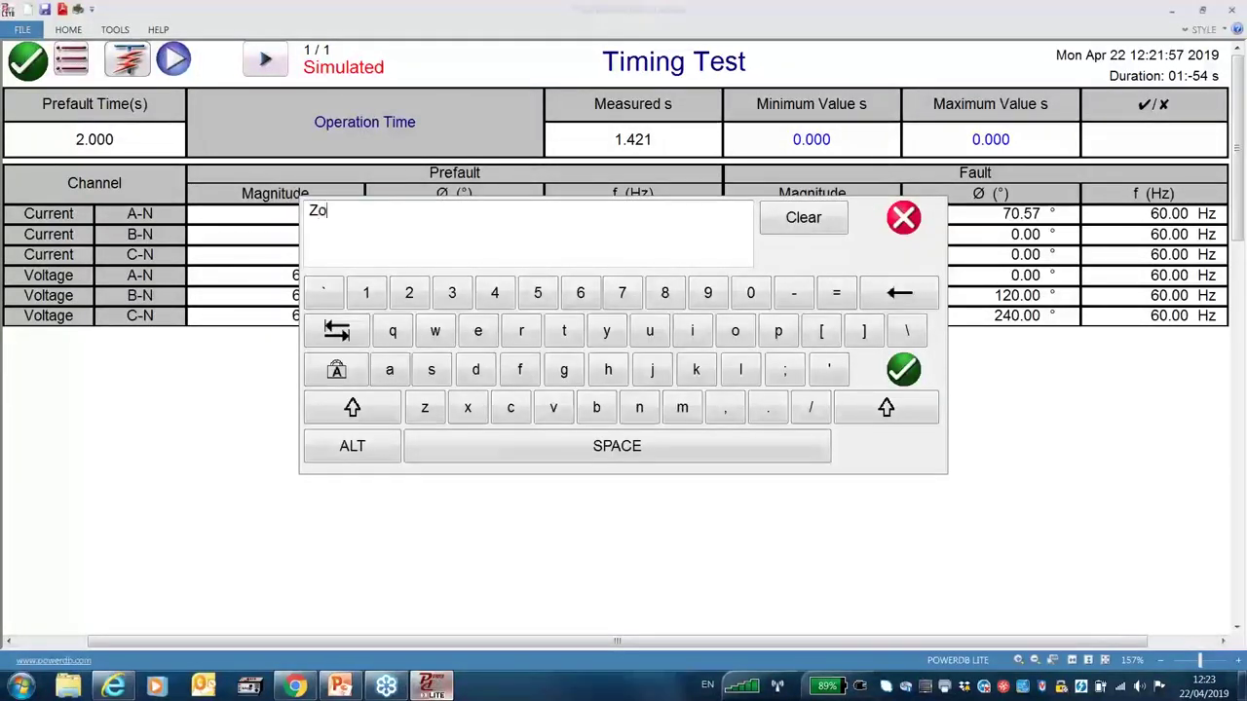
{"action": "type", "text": "ne test"}
{"action": "left_click", "coordinate": [904, 369]}
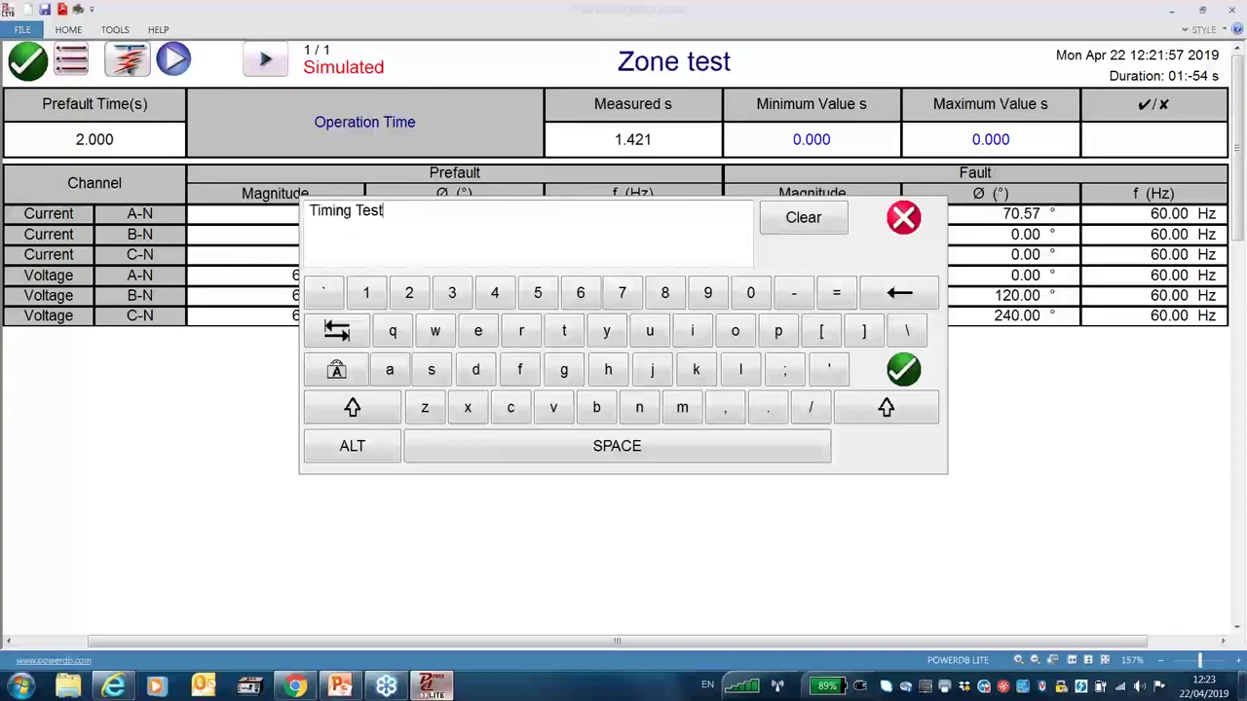
{"action": "left_click", "coordinate": [689, 63]}
{"action": "left_click_drag", "start_coordinate": [397, 207], "coordinate": [309, 210]}
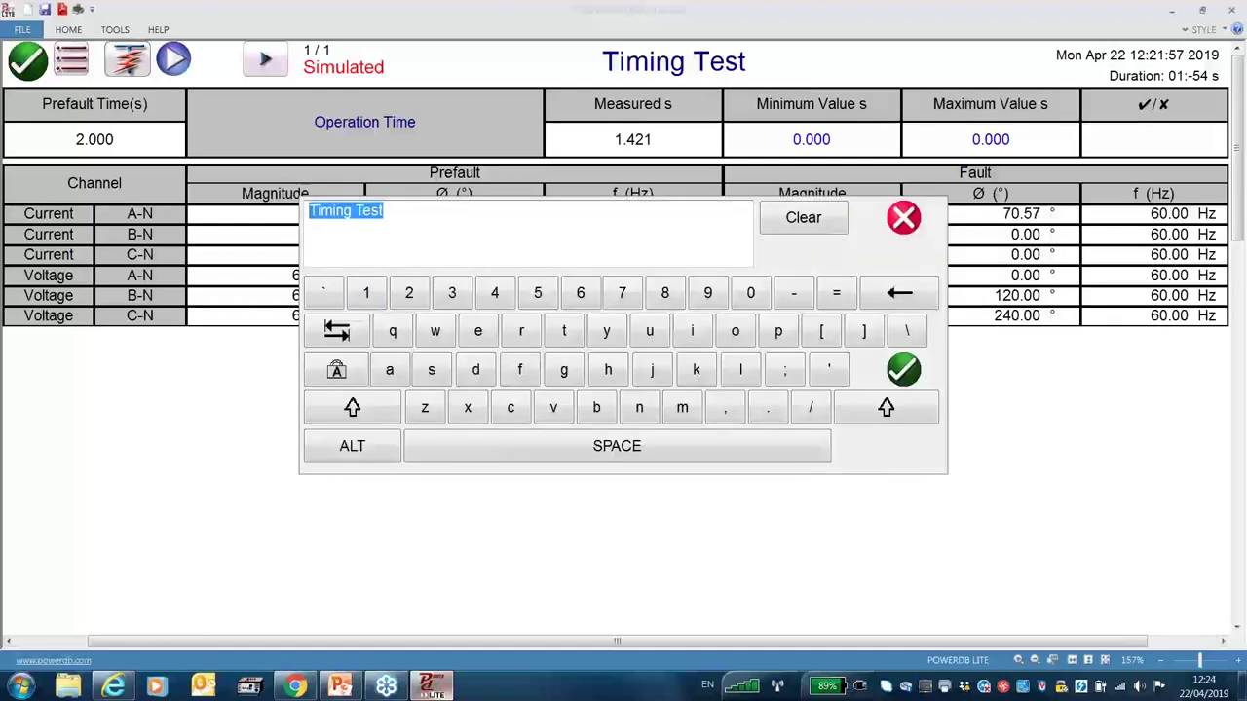
{"action": "type", "text": "Zone t"}
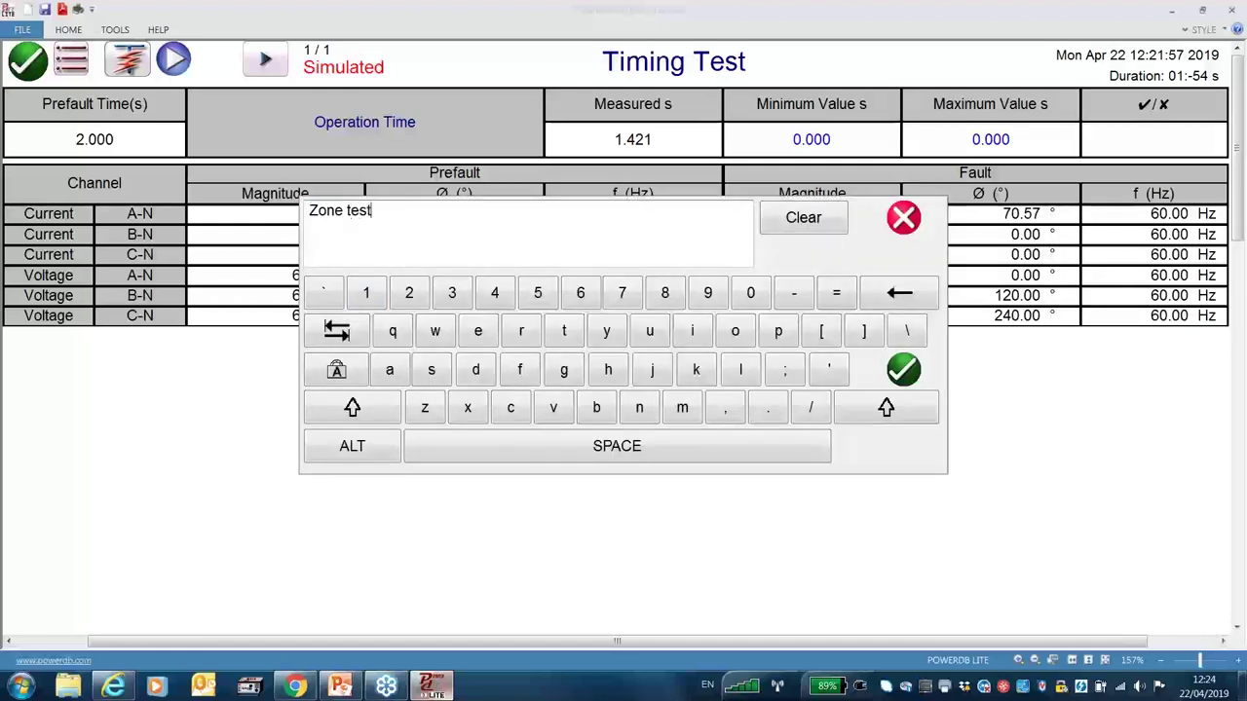
{"action": "left_click", "coordinate": [904, 370]}
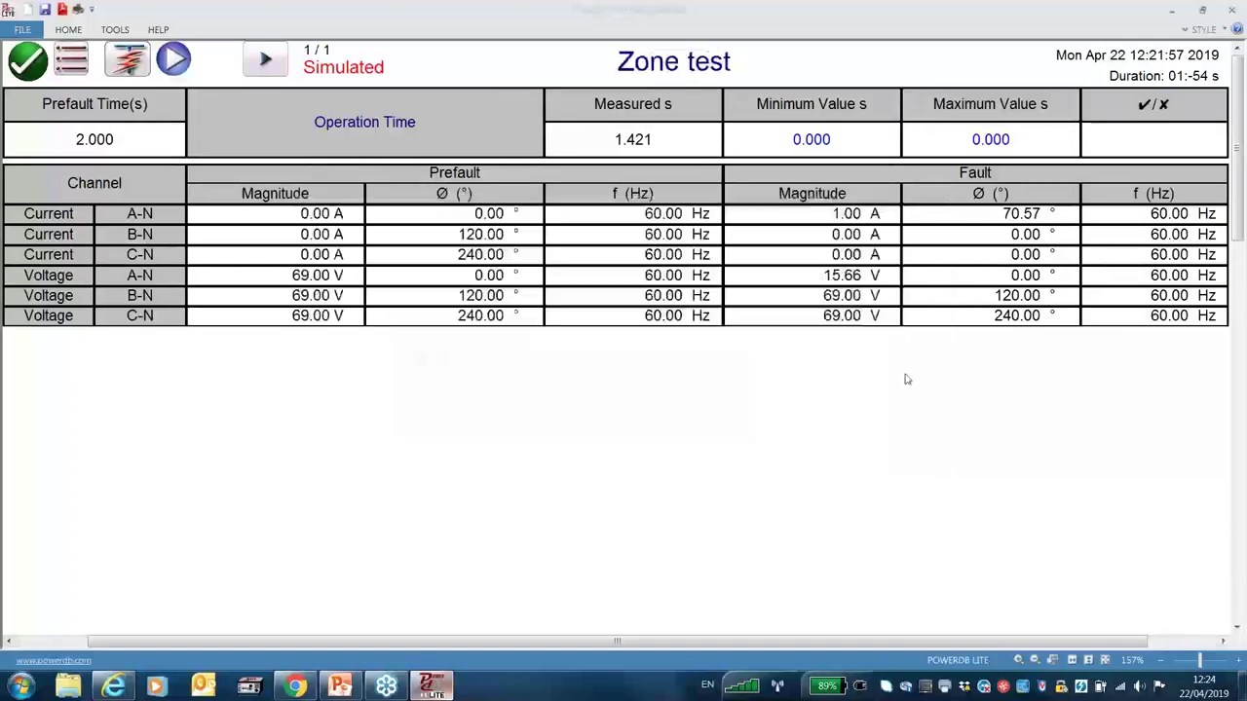
- Save the Zone test results and duplicate the test as 'Zone test(1)'
{"action": "left_click", "coordinate": [35, 66]}
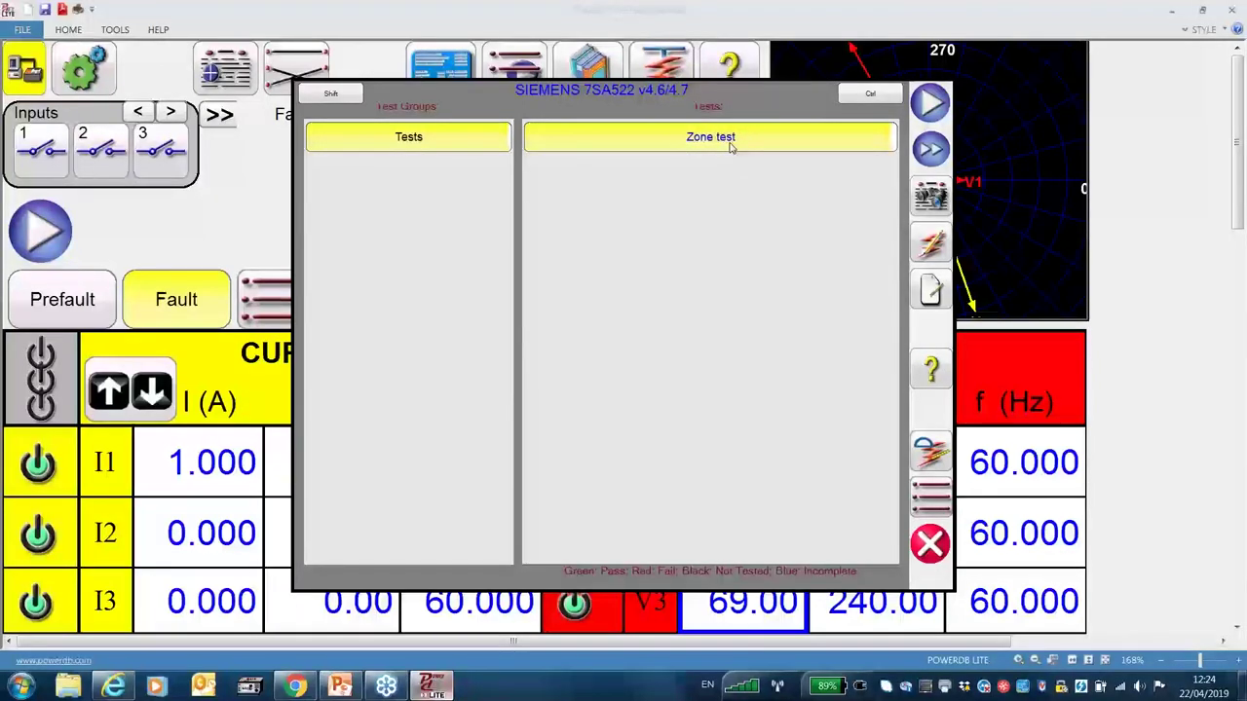
{"action": "left_click", "coordinate": [928, 506]}
{"action": "left_click", "coordinate": [869, 332]}
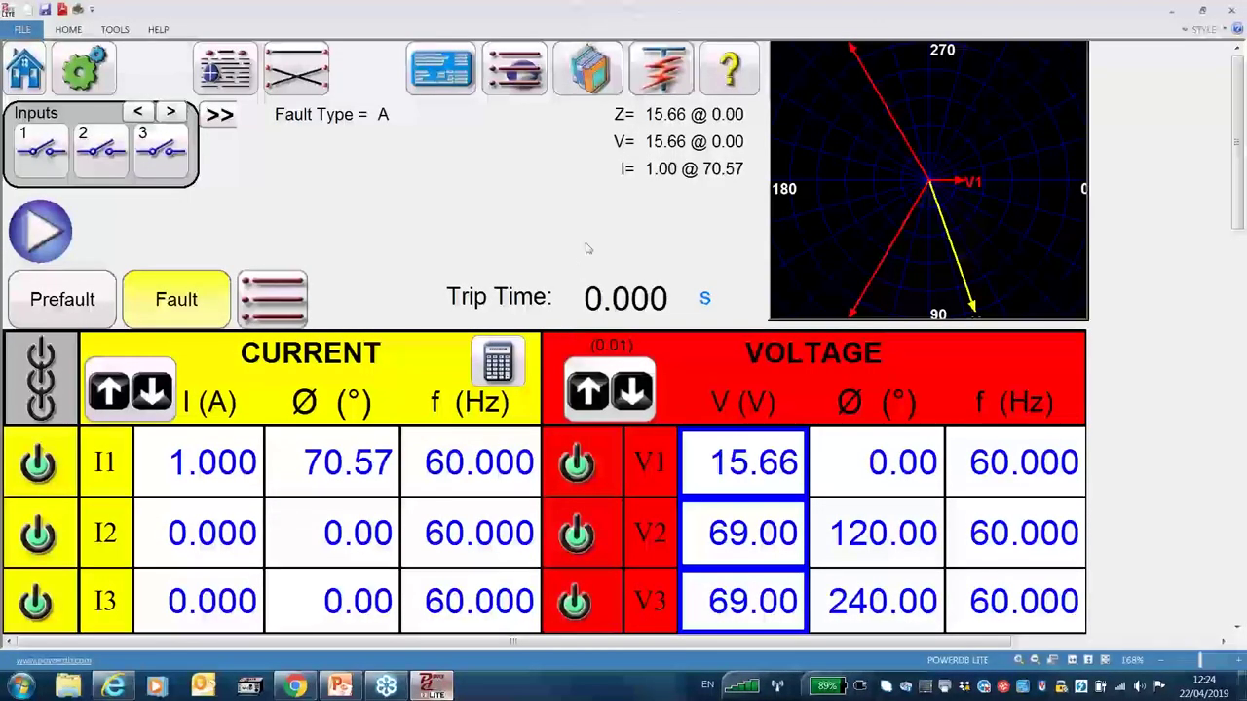
- Set the Fault Calculator to a BC phase-to-phase fault and run the test
{"action": "left_click", "coordinate": [498, 360]}
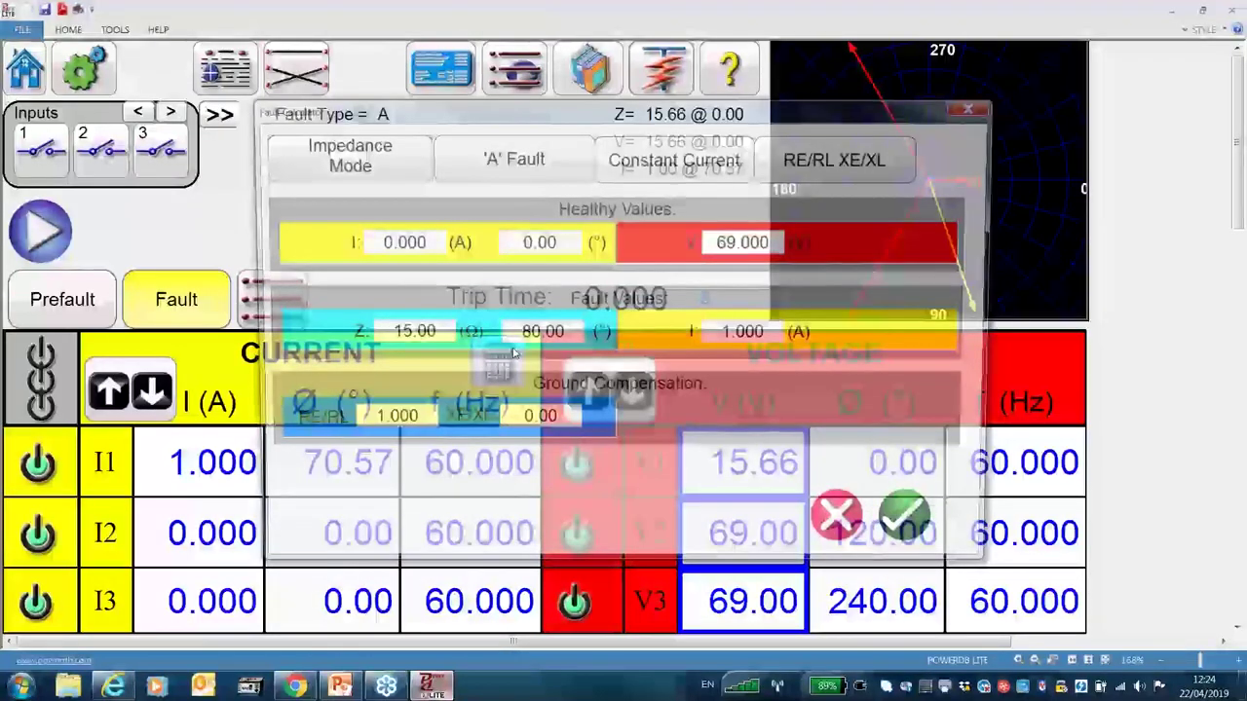
{"action": "left_click", "coordinate": [516, 159]}
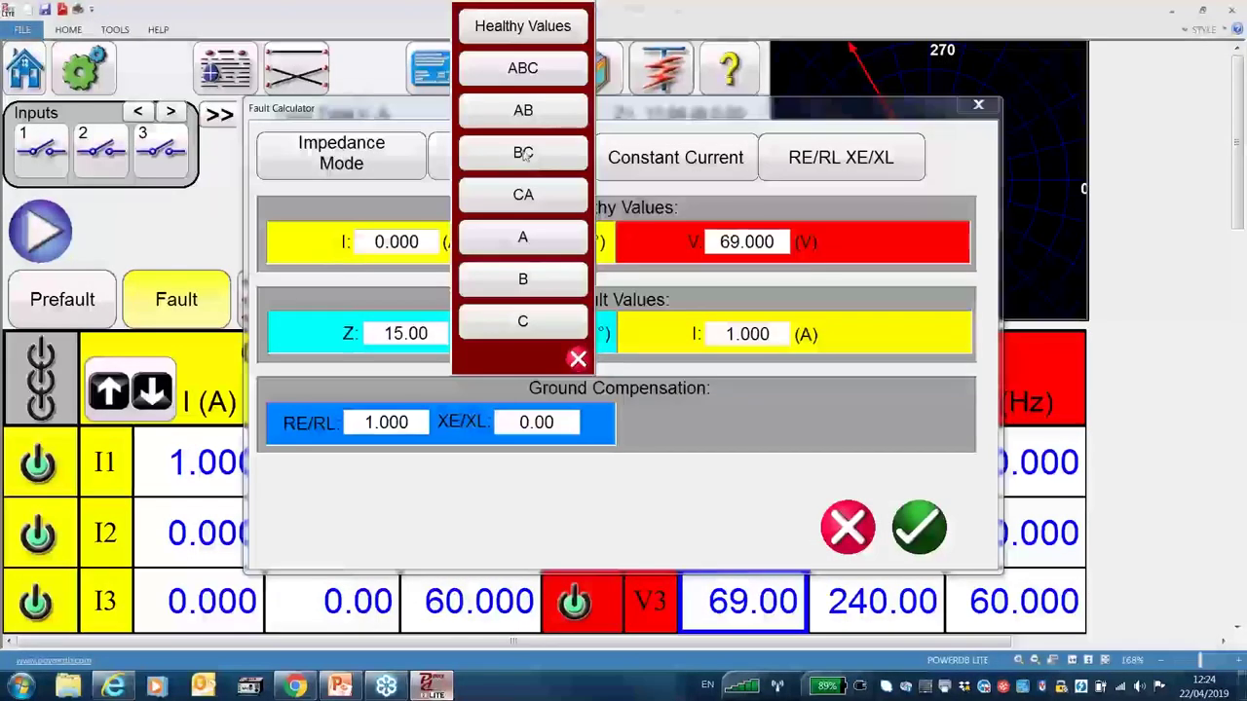
{"action": "left_click", "coordinate": [523, 154]}
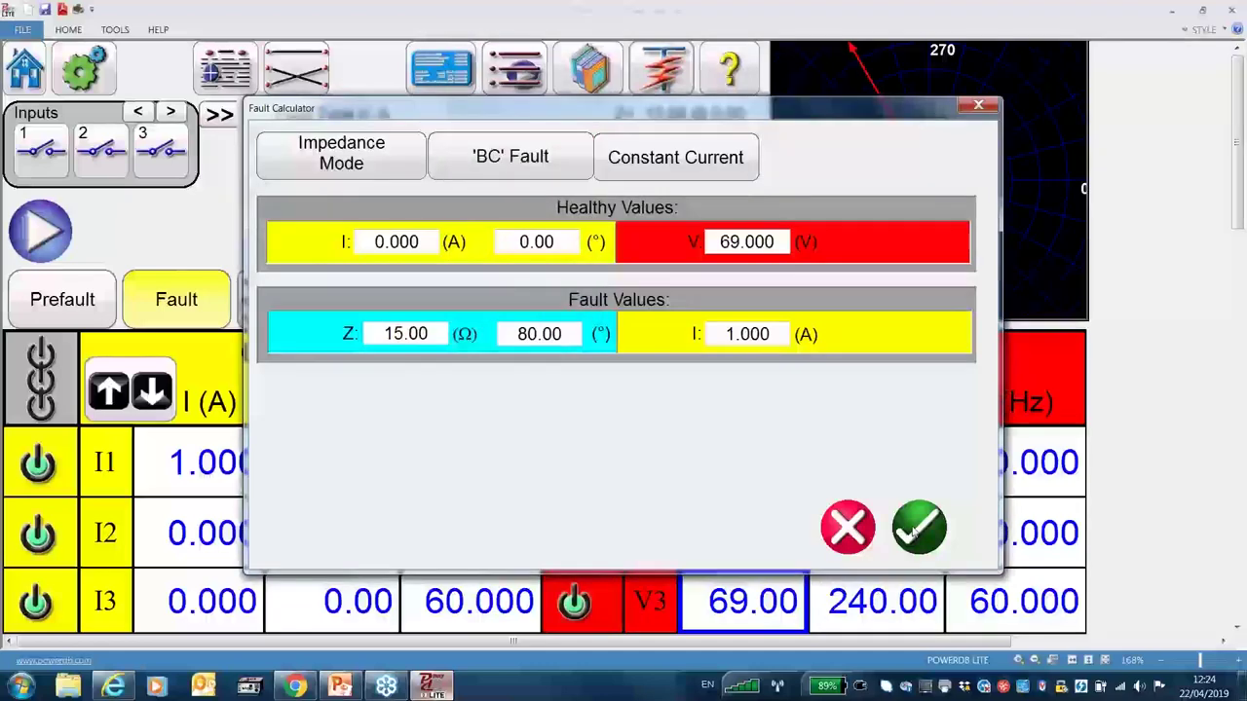
{"action": "left_click", "coordinate": [919, 527]}
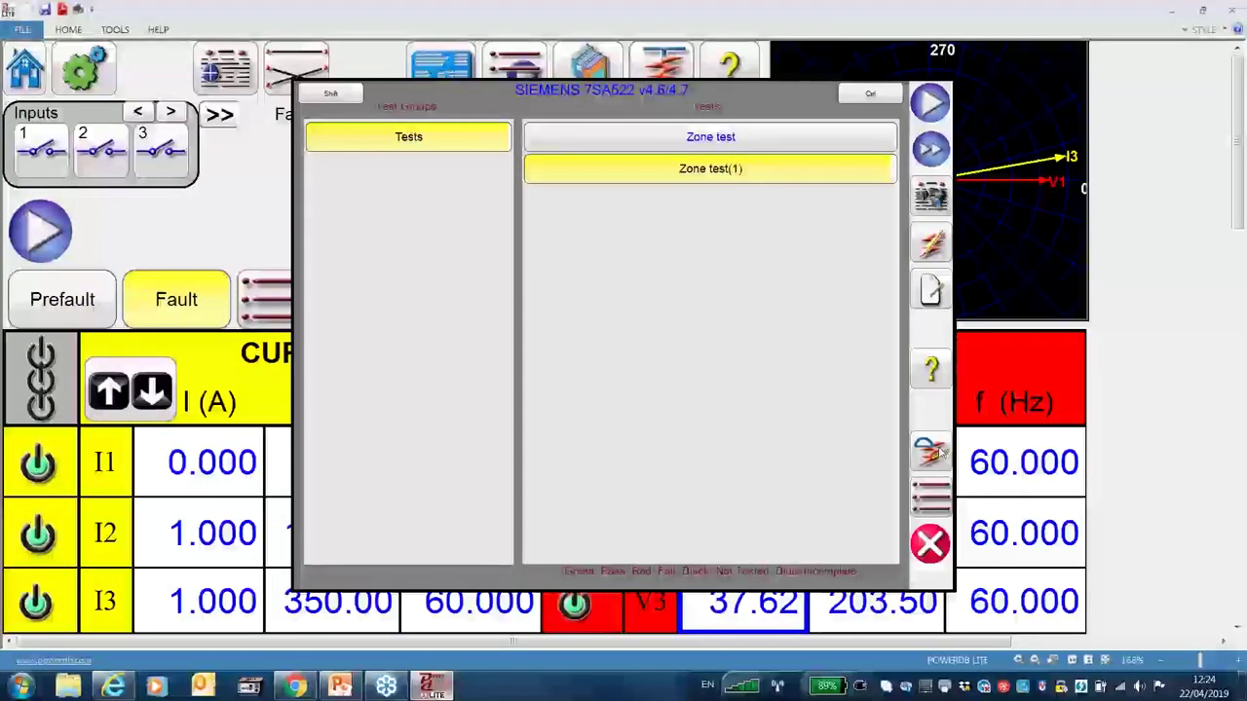
- Replace the '(1)' suffix so the test is named 'Zone test phase BC'
{"action": "left_click", "coordinate": [934, 450]}
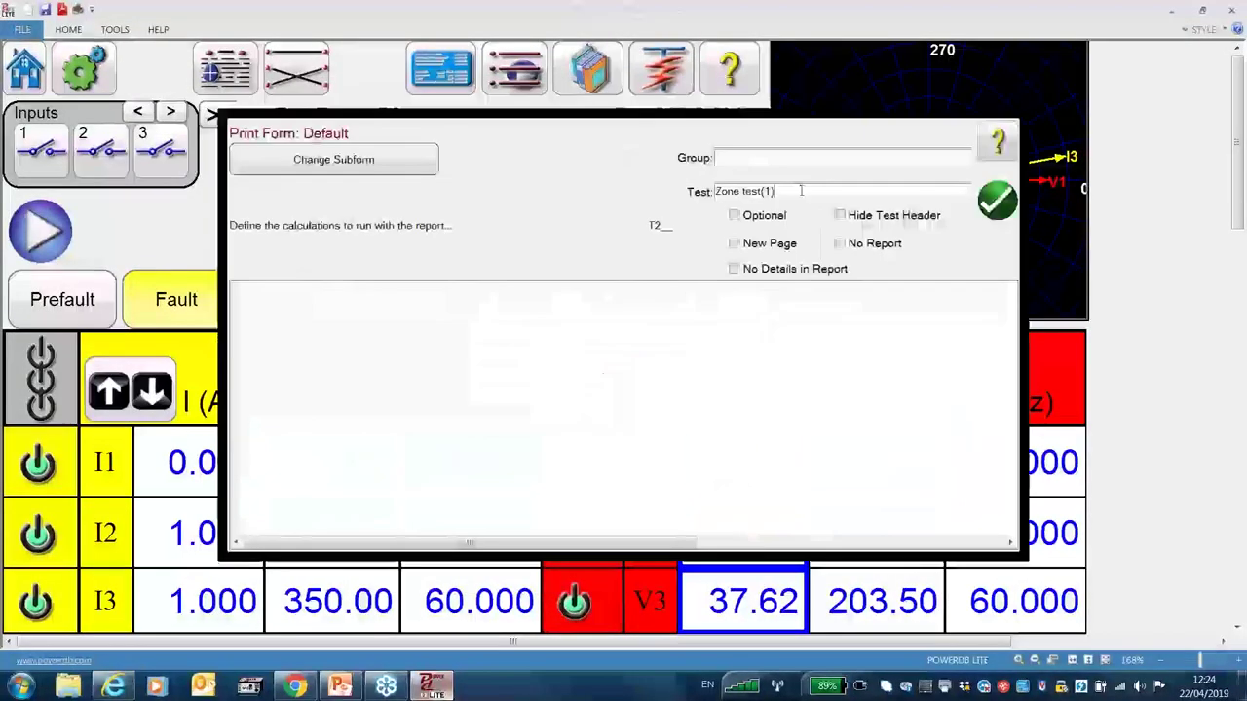
{"action": "double_click", "coordinate": [767, 191]}
{"action": "key", "text": "BackSpace"}
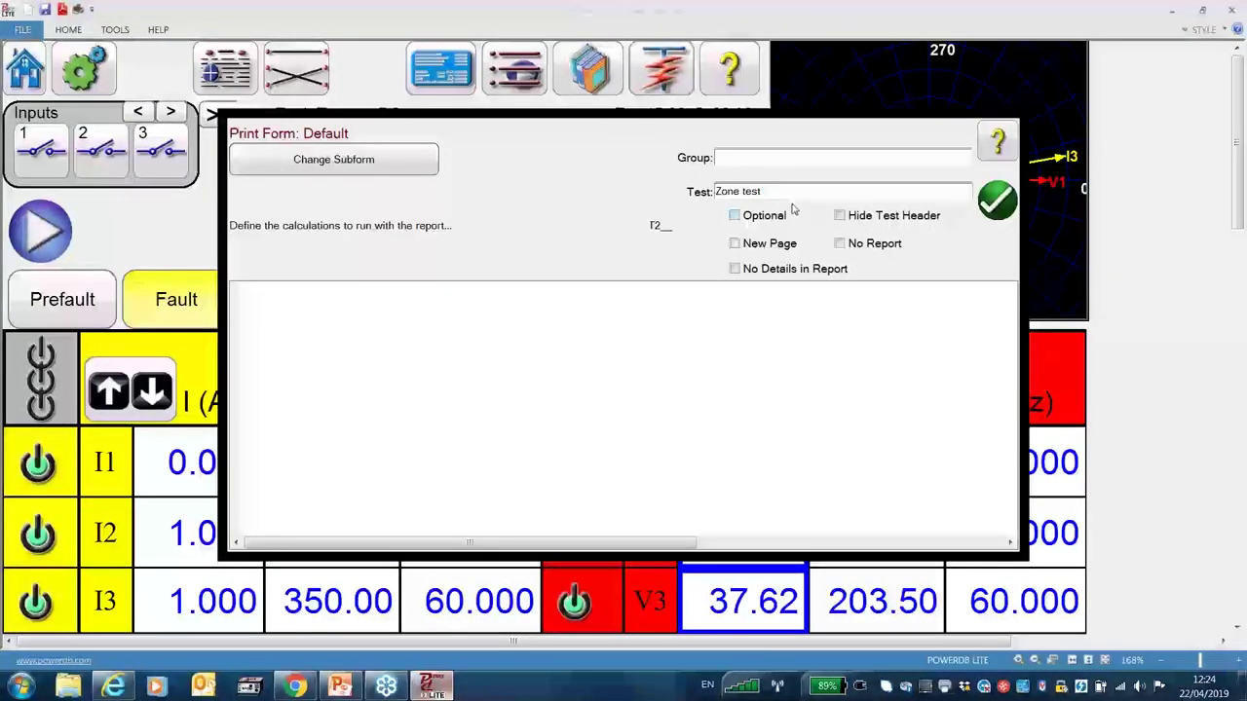
{"action": "type", "text": "phase BC"}
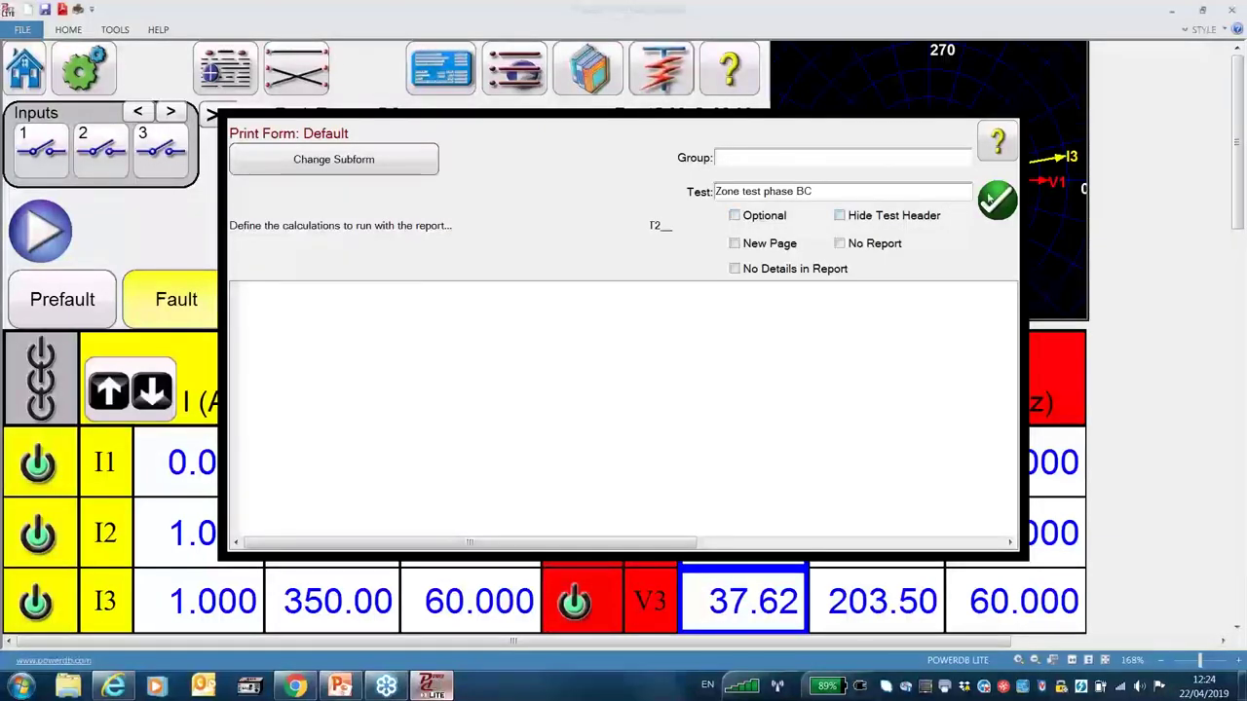
{"action": "left_click", "coordinate": [994, 200]}
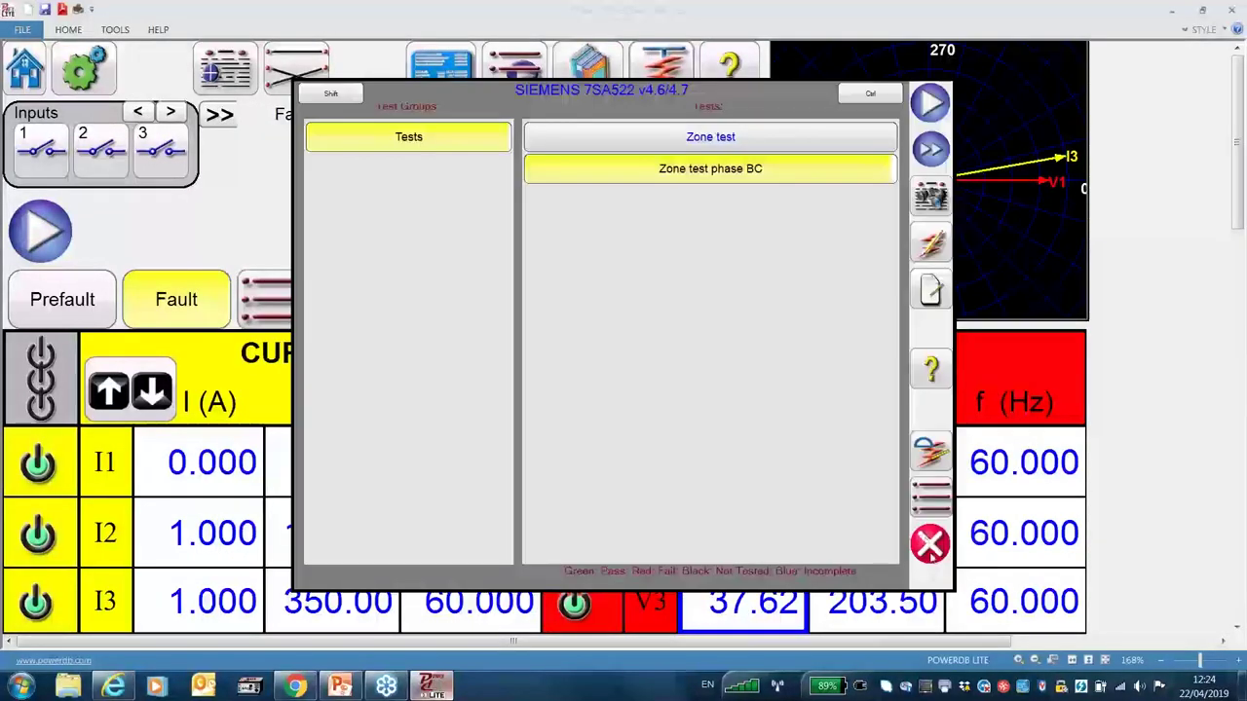
- Close the SIEMENS test list and show the Standard/Enhanced test-modules panel
{"action": "left_click", "coordinate": [930, 544]}
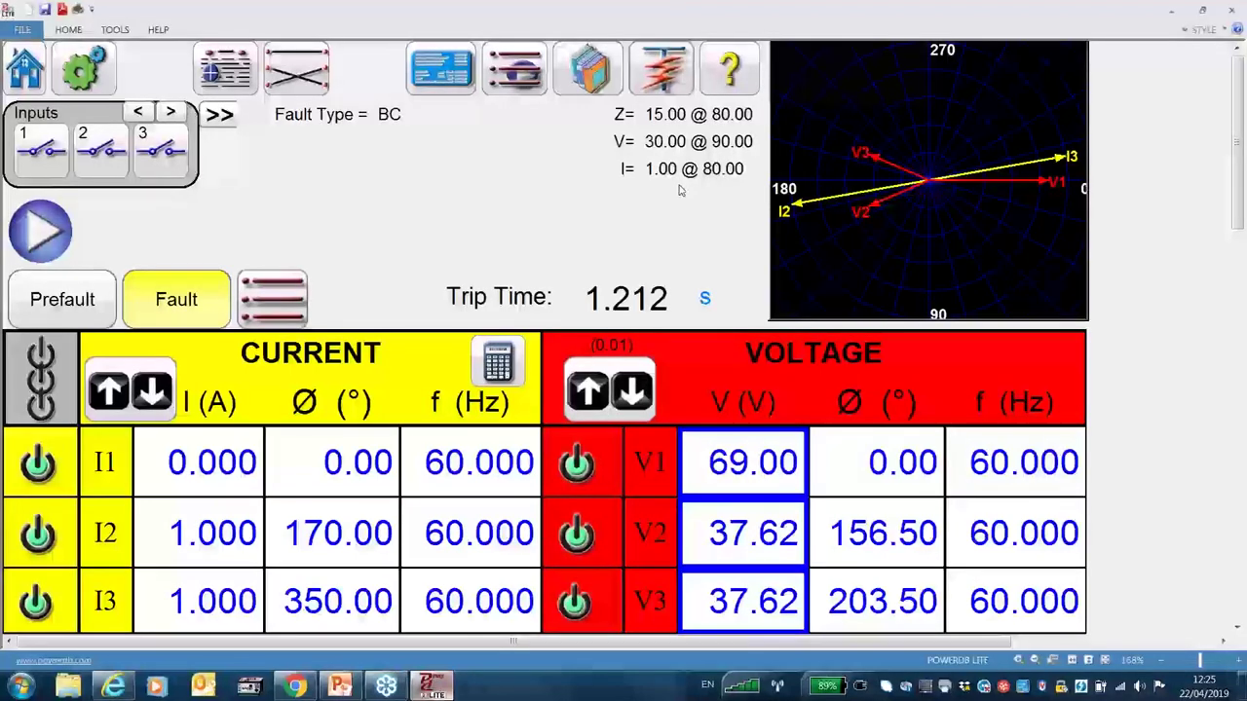
{"action": "left_click", "coordinate": [521, 76]}
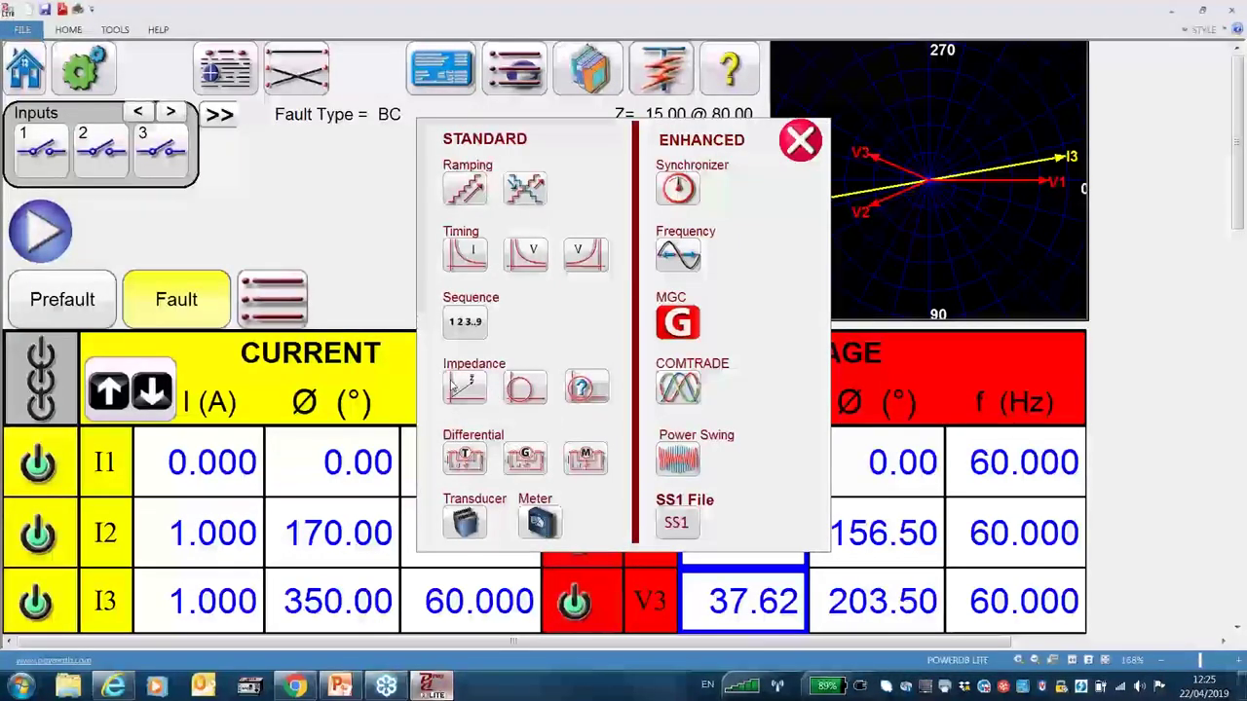
- Start an Easy Z test with an AB phase-to-phase fault
{"action": "left_click", "coordinate": [464, 389]}
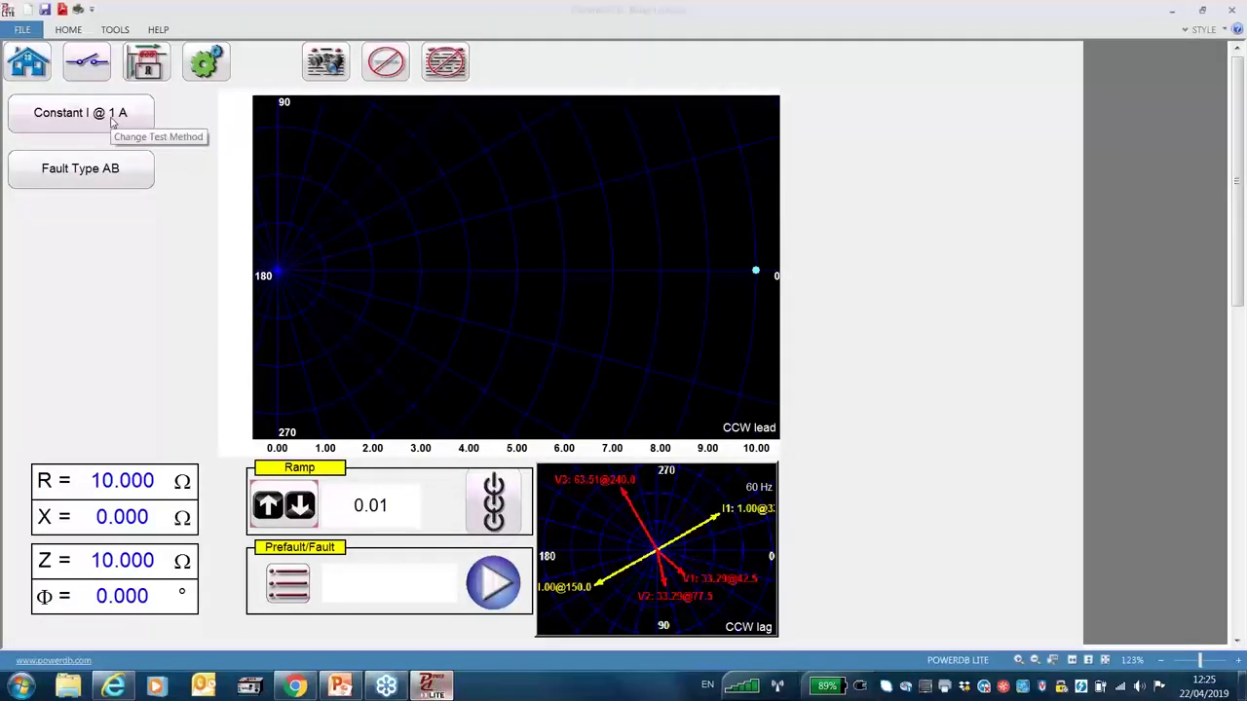
{"action": "left_click", "coordinate": [101, 166]}
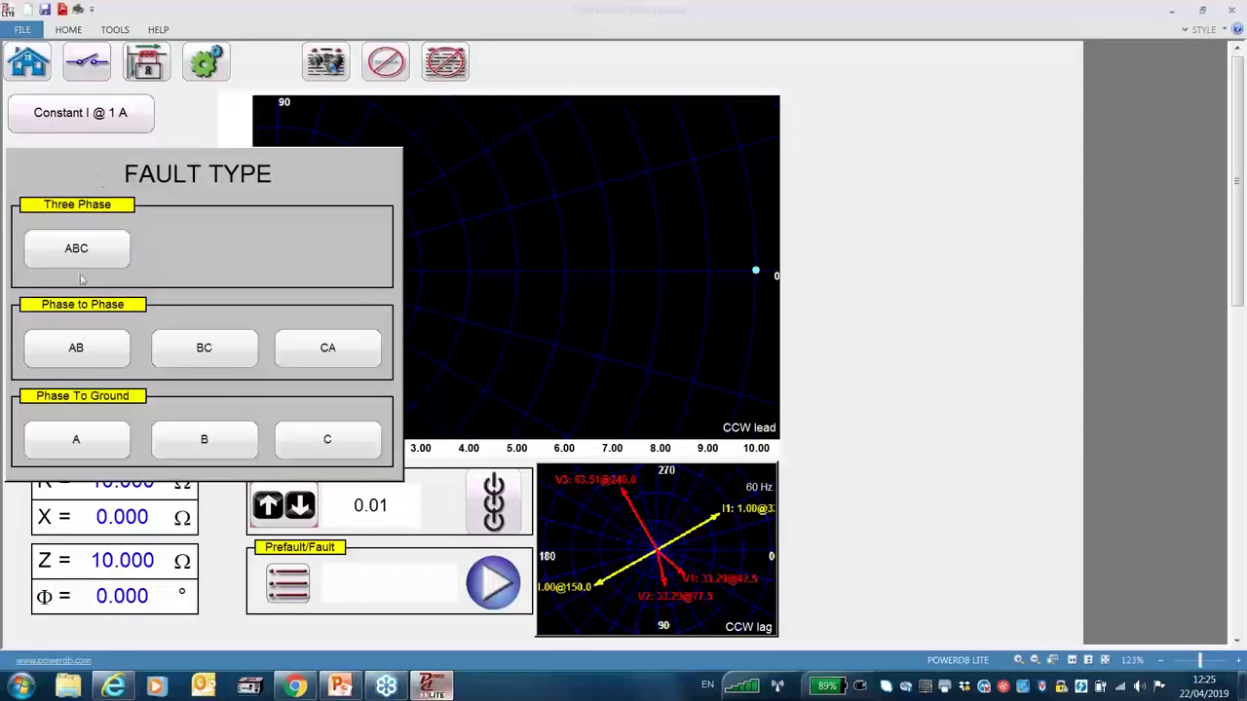
{"action": "left_click", "coordinate": [78, 350]}
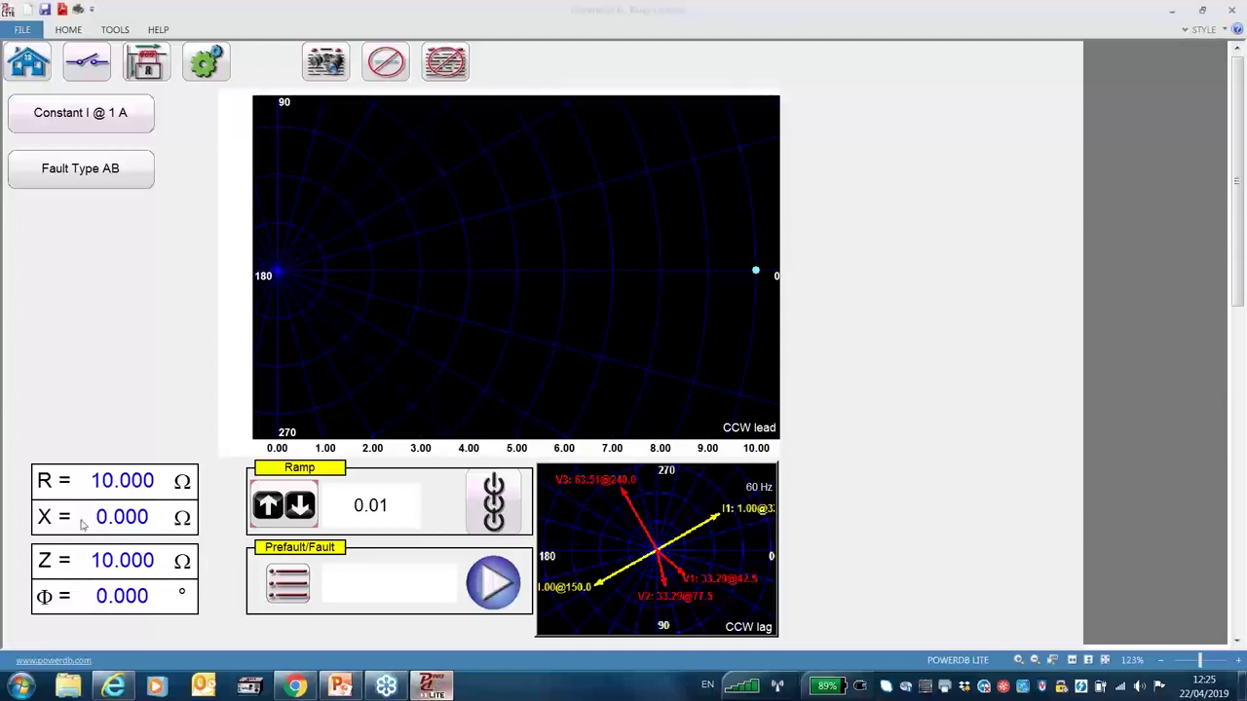
- Set the impedance angle Φ to 90°, then correct it to 80°
{"action": "left_click", "coordinate": [103, 604]}
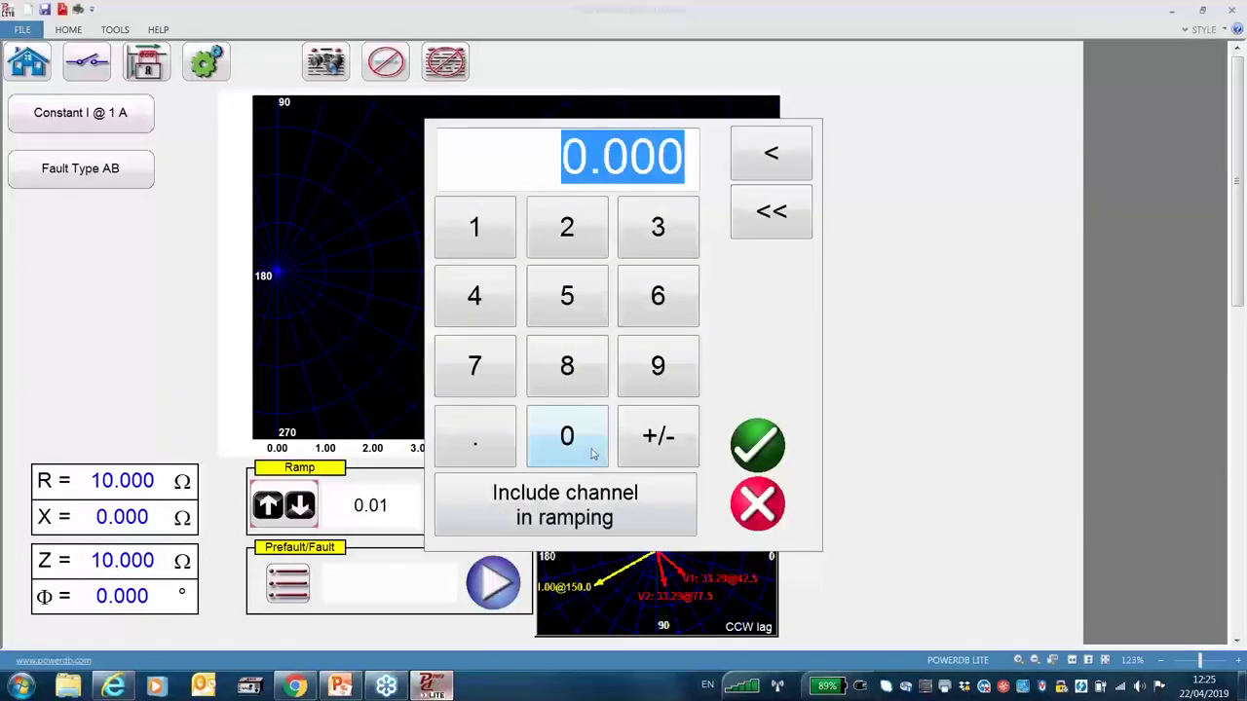
{"action": "left_click", "coordinate": [646, 369]}
{"action": "left_click", "coordinate": [567, 436]}
{"action": "left_click", "coordinate": [757, 445]}
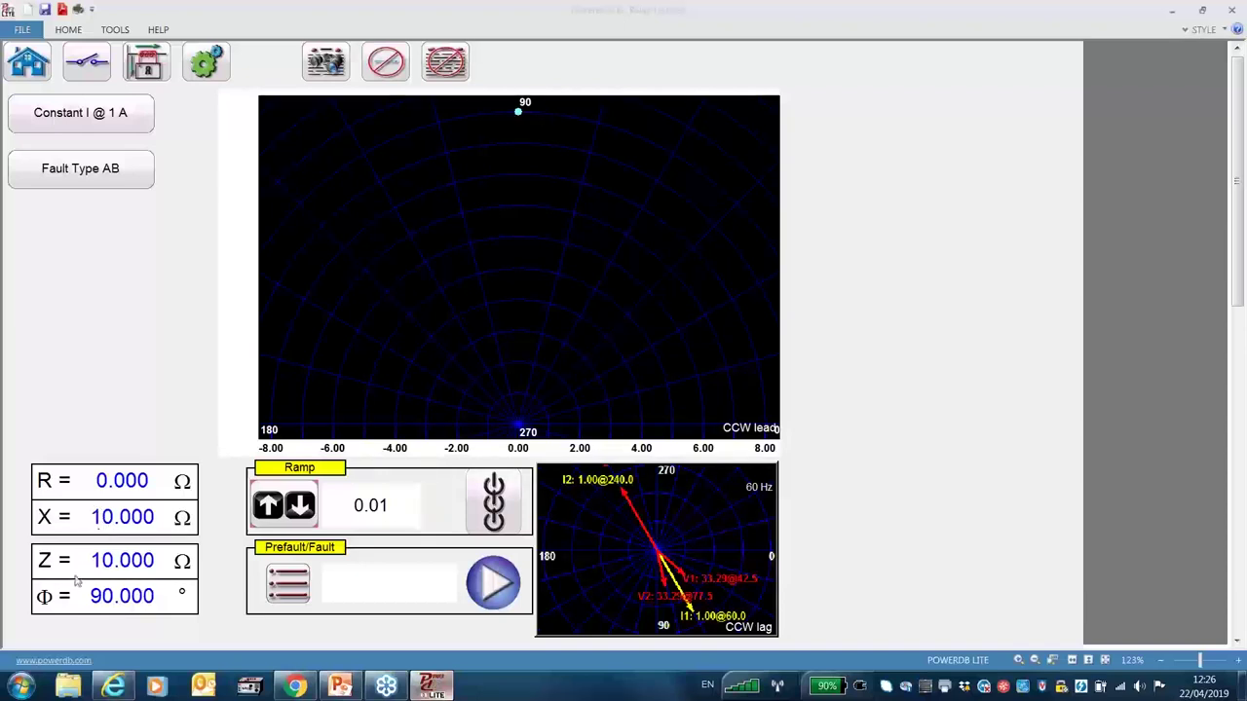
{"action": "left_click", "coordinate": [100, 602]}
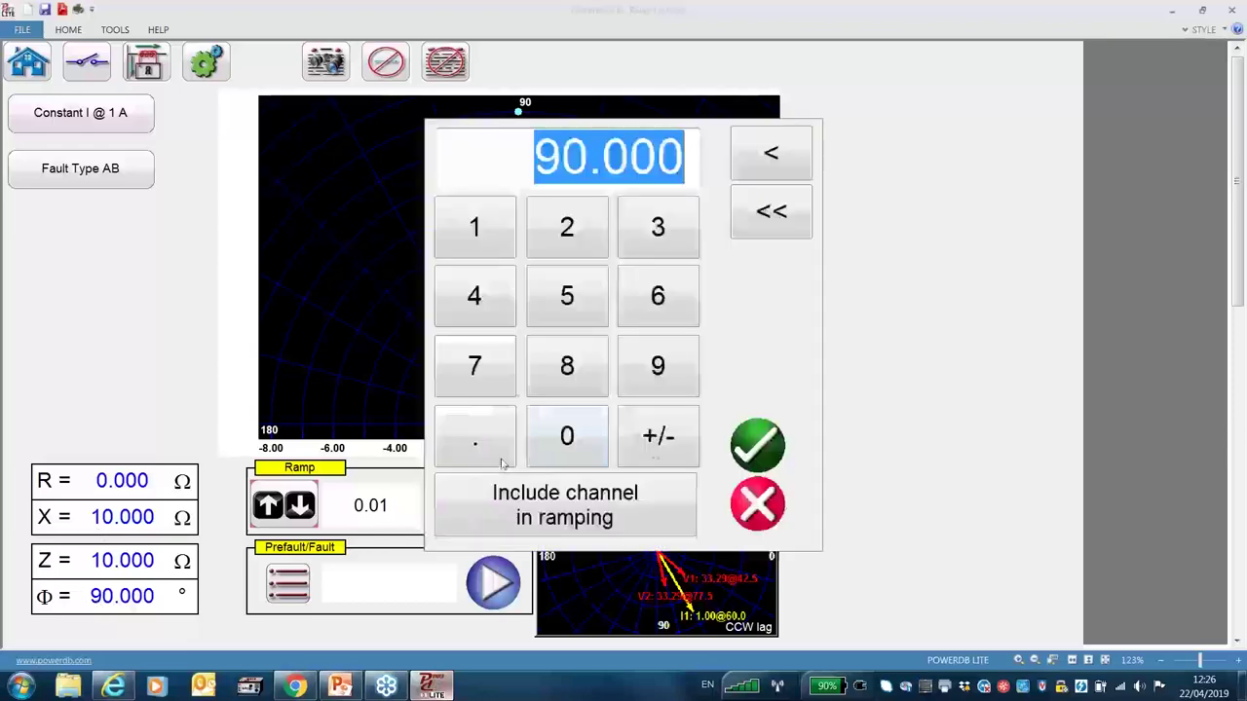
{"action": "left_click", "coordinate": [567, 365]}
{"action": "left_click", "coordinate": [567, 436]}
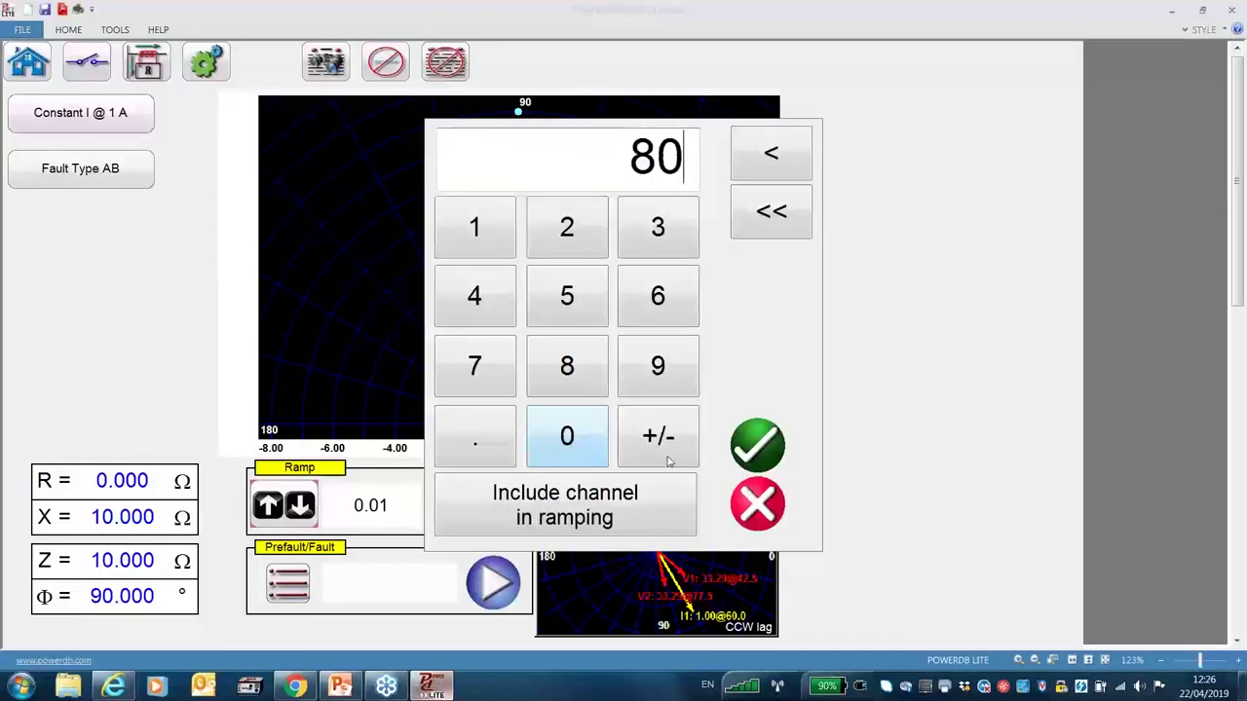
{"action": "left_click", "coordinate": [753, 467]}
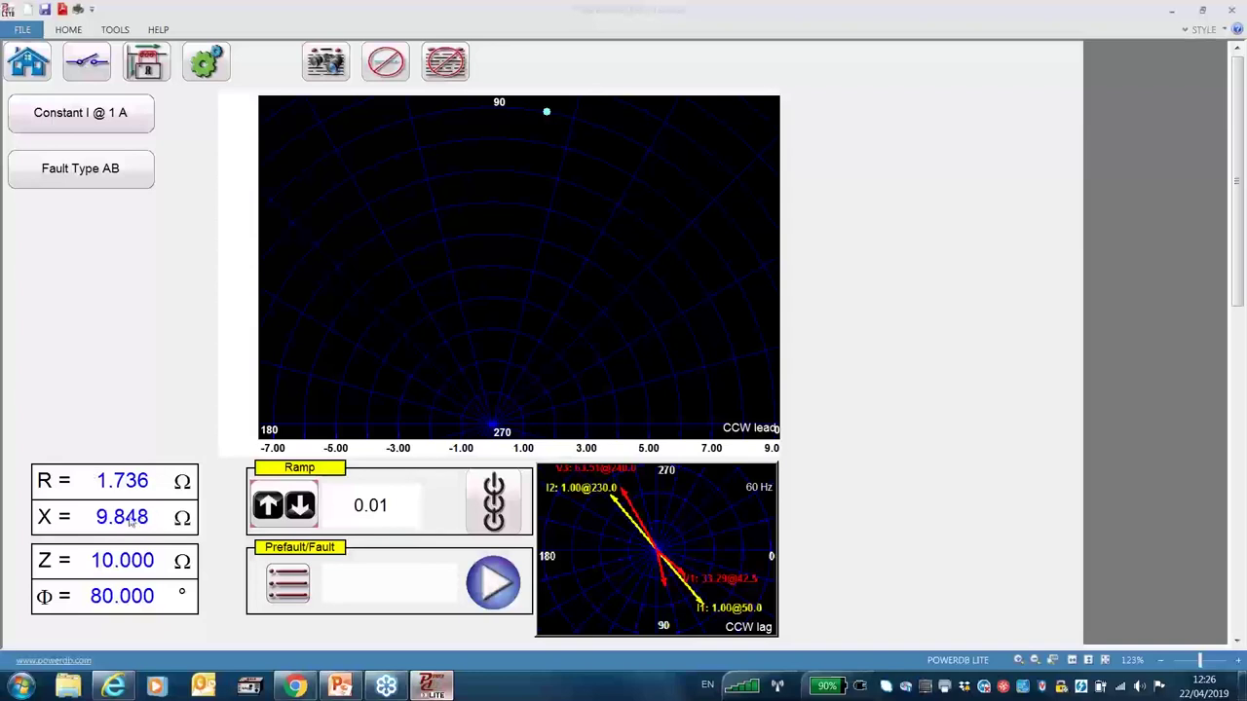
- Include Z in ramping and step it down three increments from 10 Ω
{"action": "left_click", "coordinate": [85, 563]}
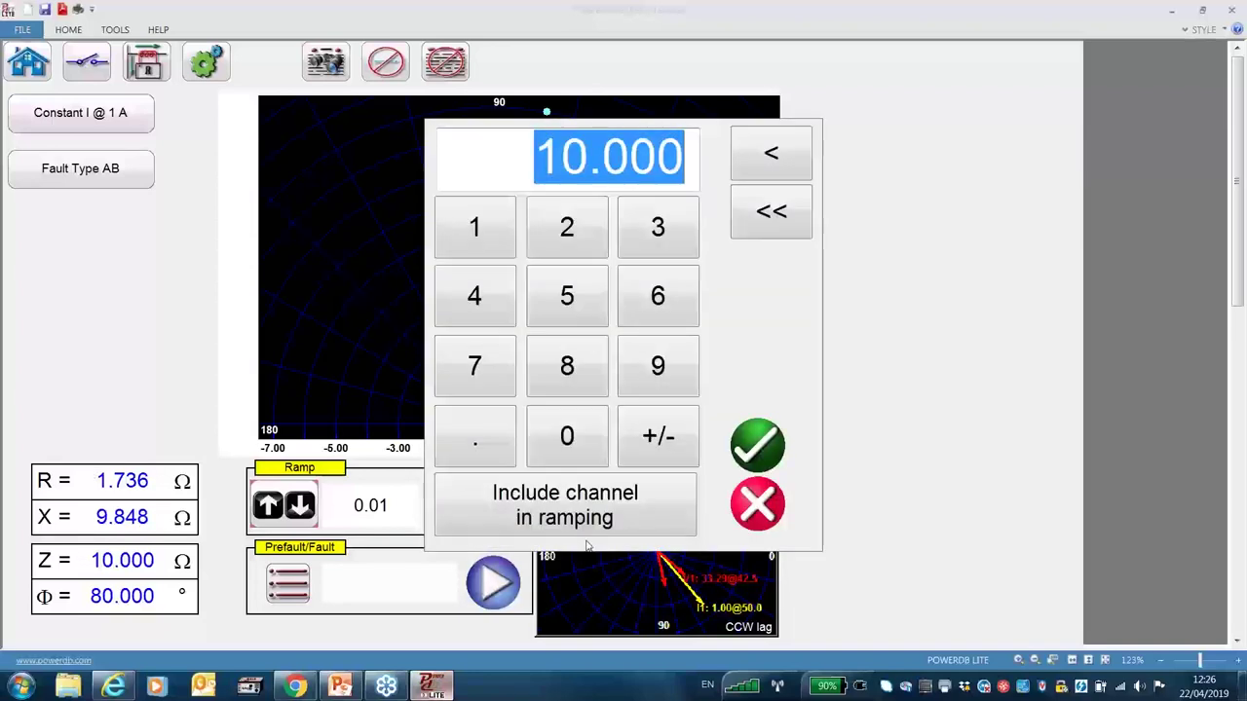
{"action": "left_click", "coordinate": [629, 513]}
{"action": "key", "text": "Down"}
{"action": "key", "text": "Down"}
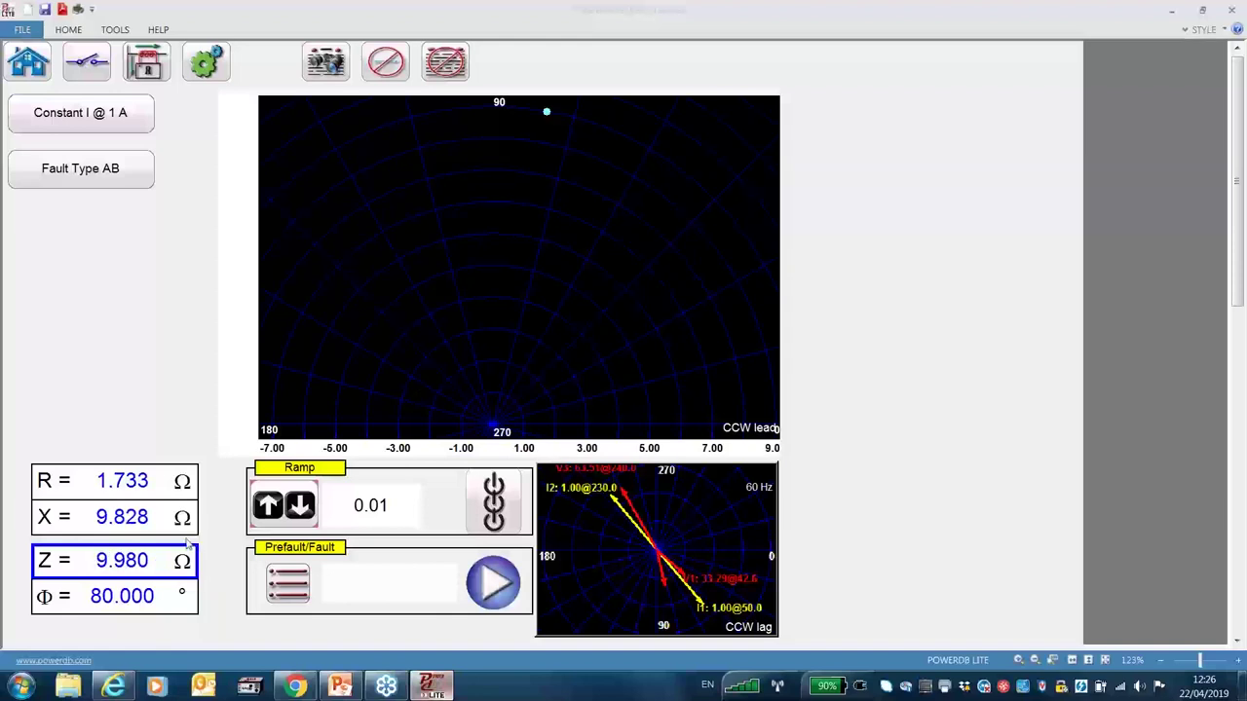
{"action": "key", "text": "Down"}
{"action": "key", "text": "Down"}
{"action": "key", "text": "Down"}
{"action": "key", "text": "Down"}
{"action": "key", "text": "Down"}
{"action": "key", "text": "Down"}
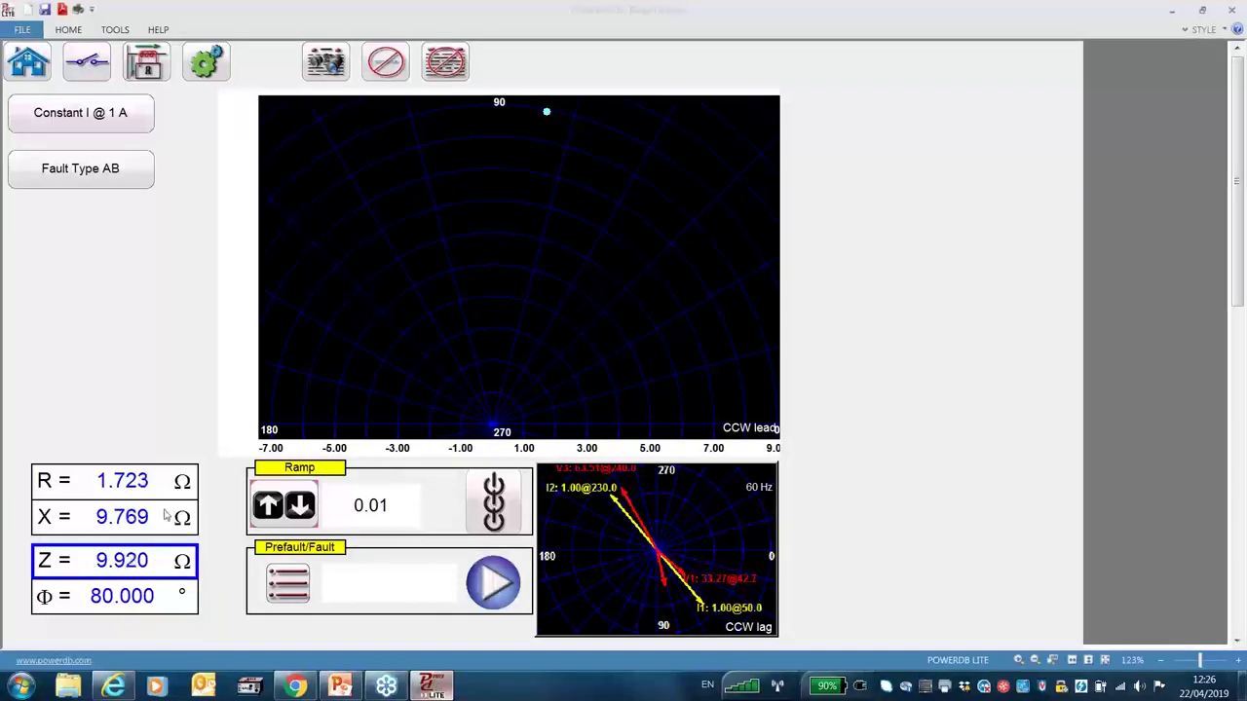
{"action": "key", "text": "Down"}
{"action": "key", "text": "Down"}
{"action": "key", "text": "Down"}
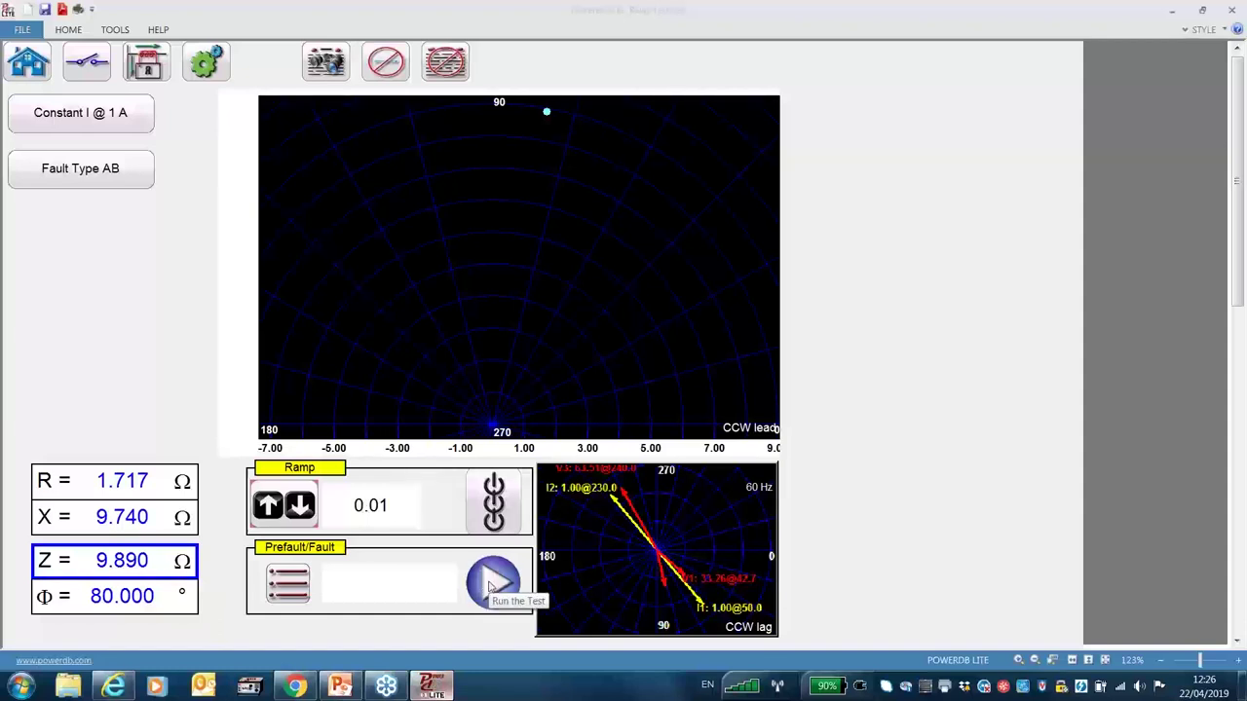
- Set the impedance ramp increment to 0.001
{"action": "left_click", "coordinate": [363, 512]}
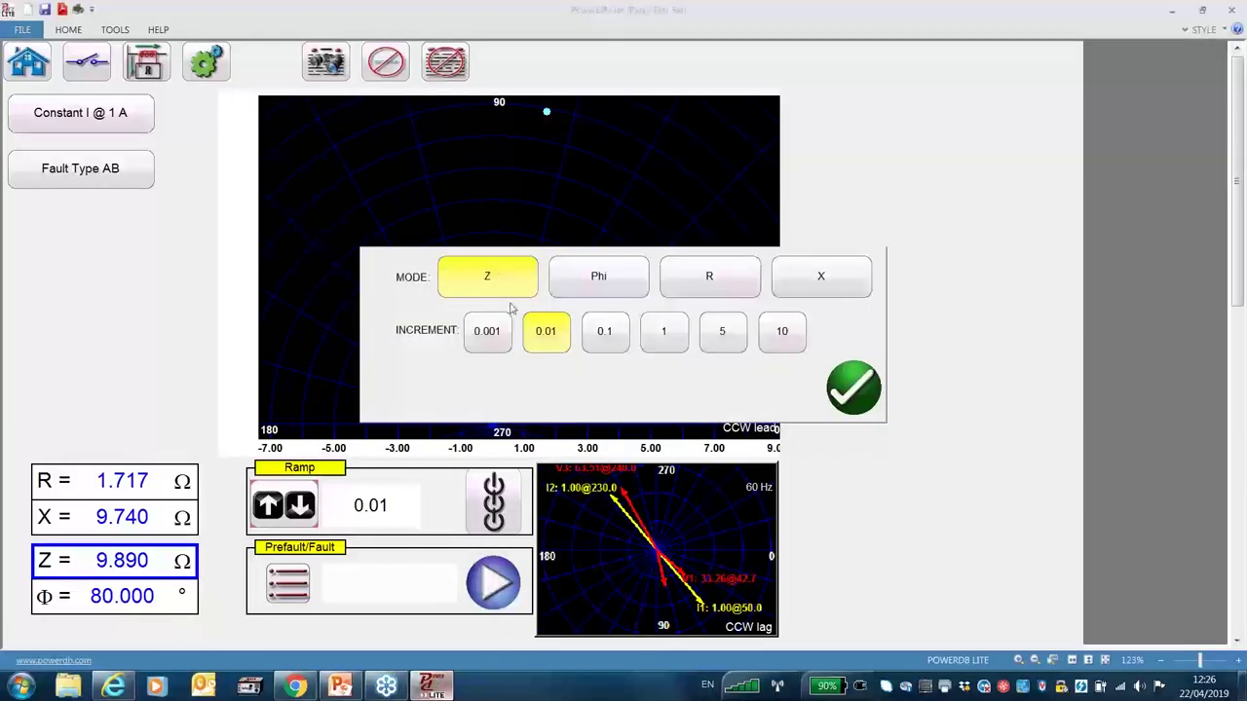
{"action": "left_click", "coordinate": [487, 331]}
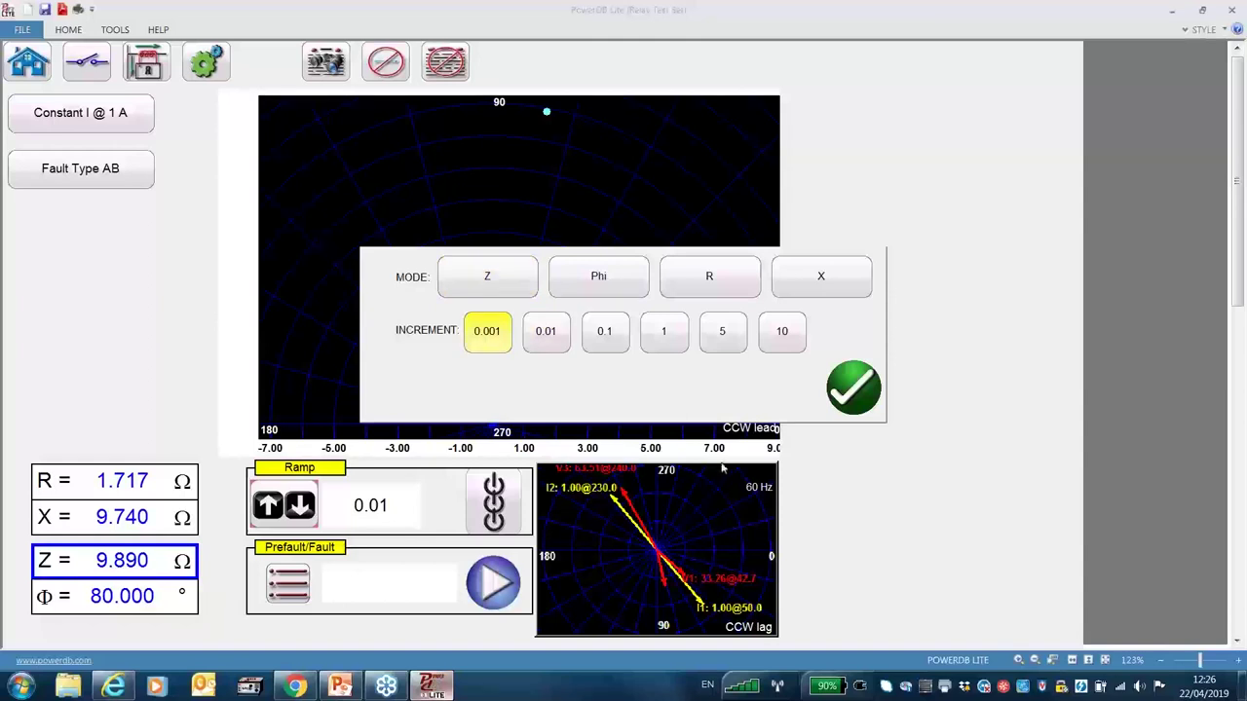
{"action": "left_click", "coordinate": [859, 392]}
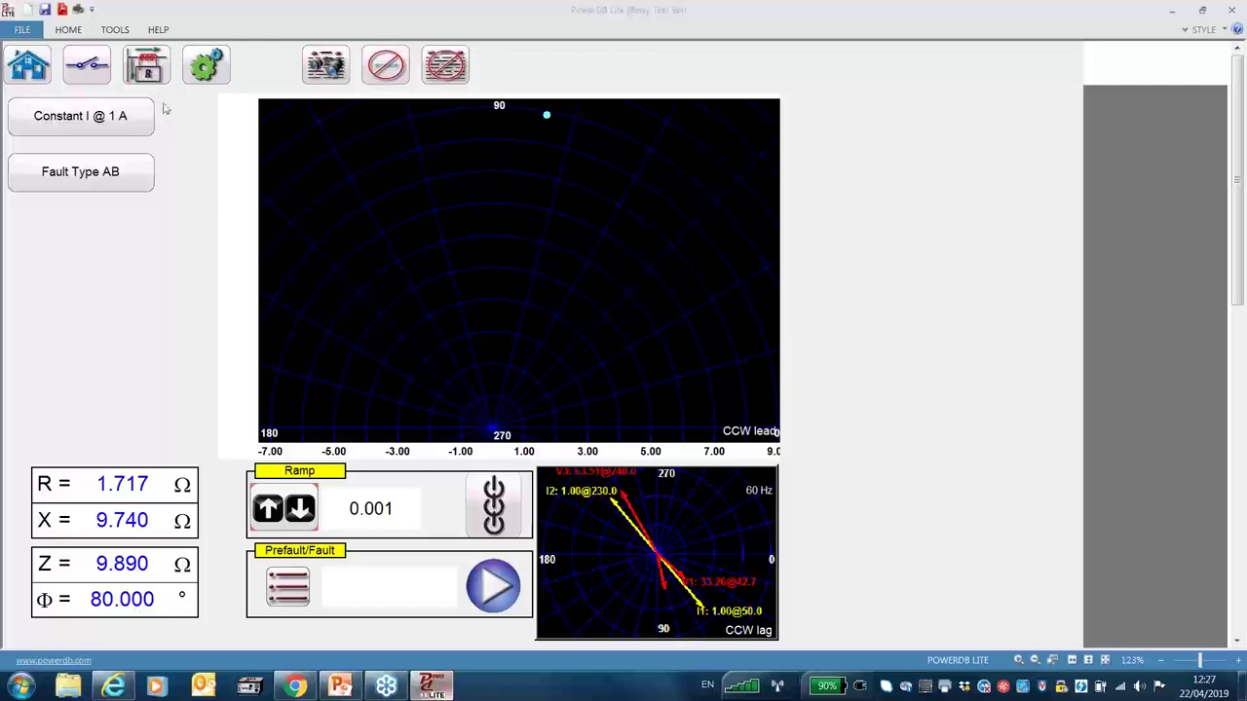
- Toggle Change CT Grounding off and back, then return to the manual test screen
{"action": "left_click", "coordinate": [146, 61]}
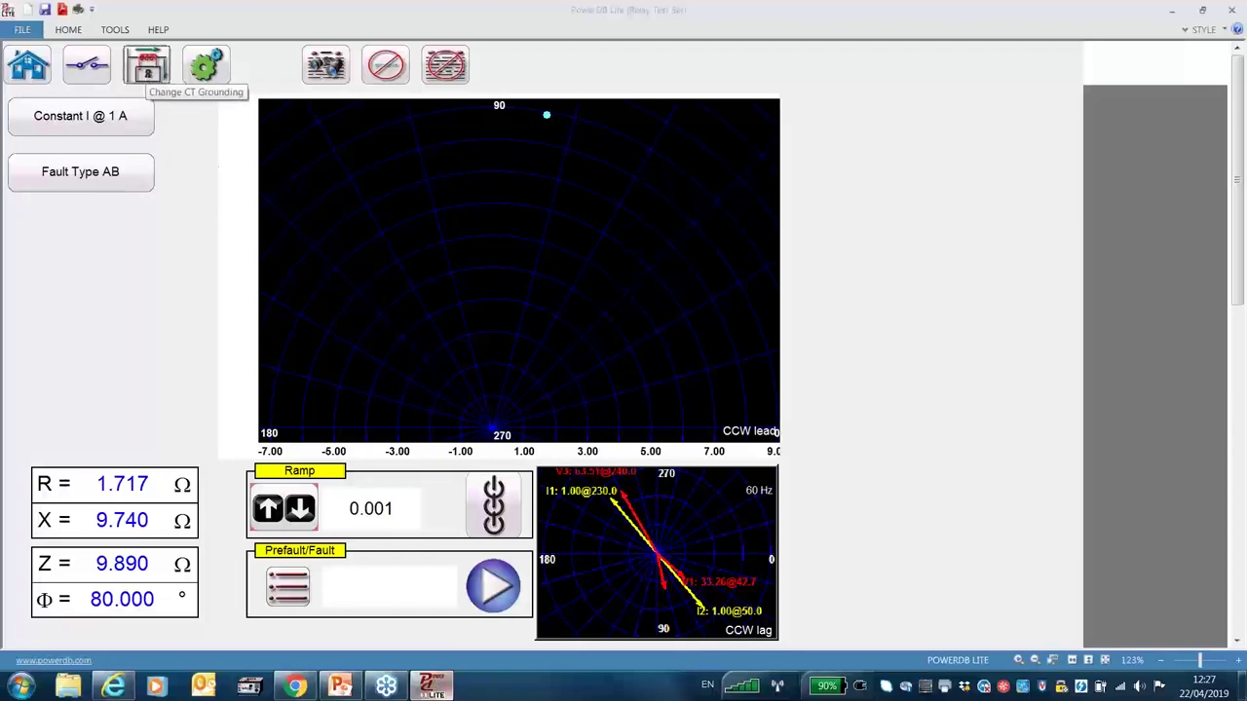
{"action": "left_click", "coordinate": [147, 64]}
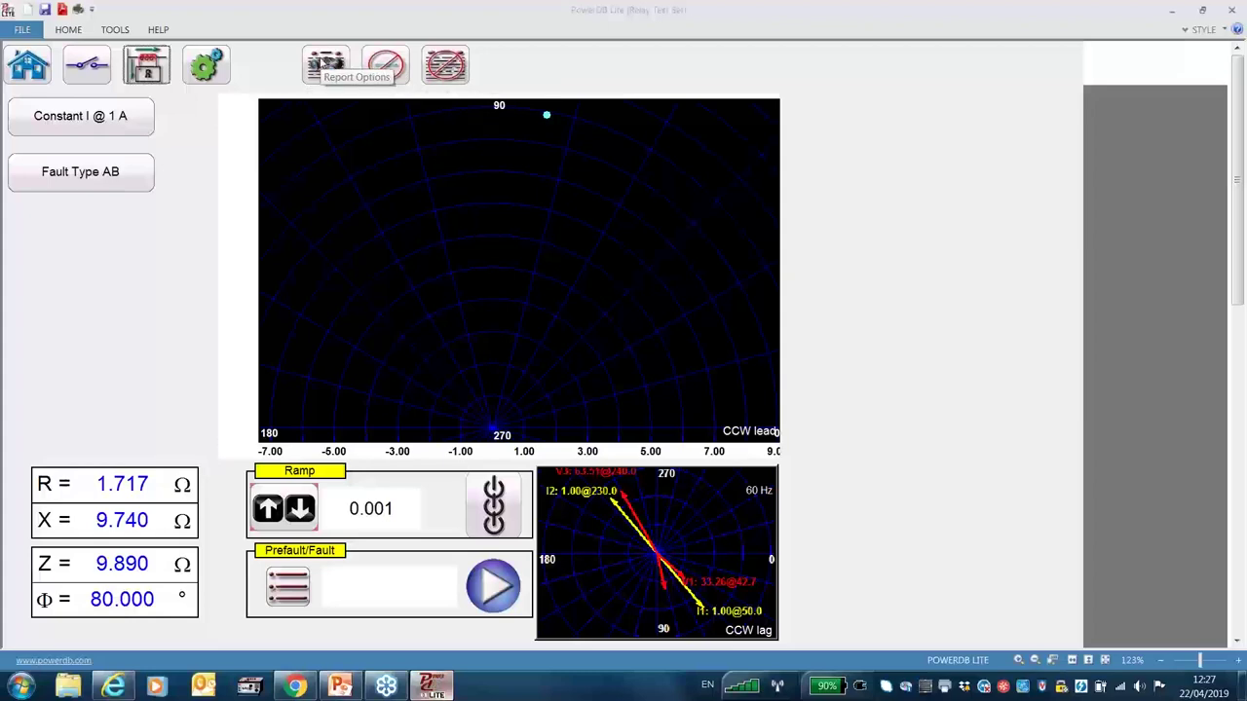
{"action": "left_click", "coordinate": [21, 68]}
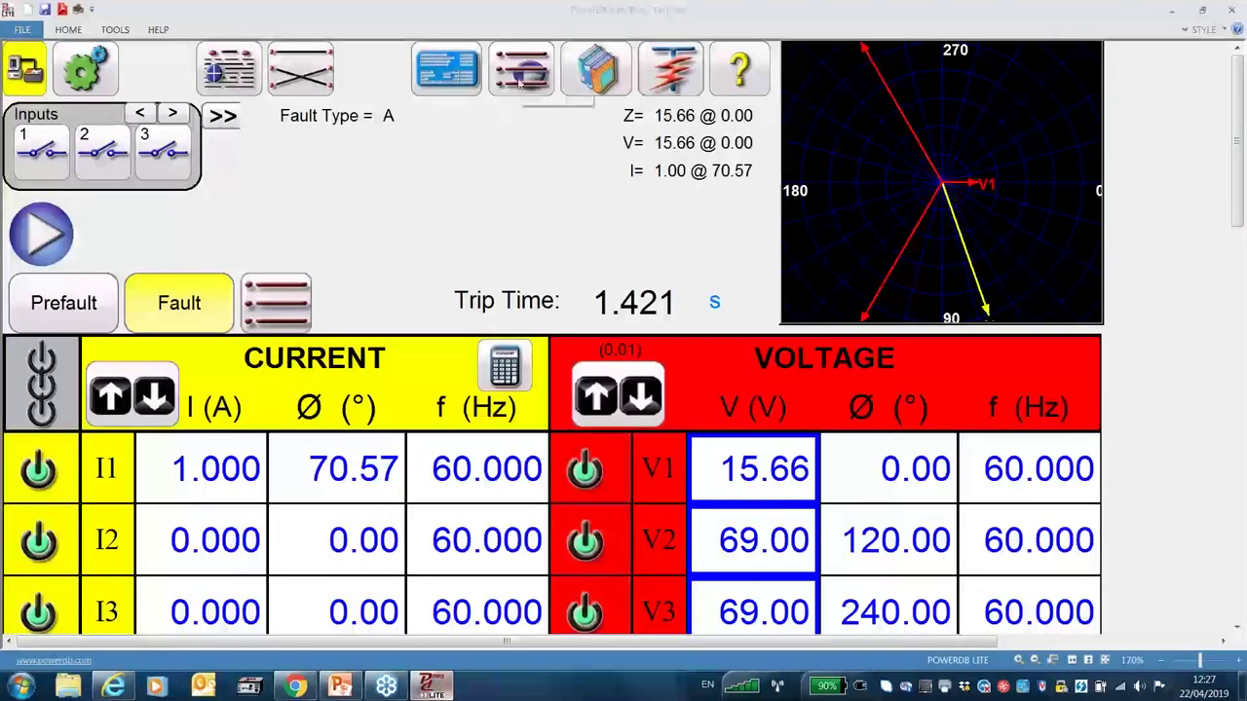
- Start the Click On Fault impedance test and browse the ABB and ALSTOM relay models
{"action": "left_click", "coordinate": [521, 70]}
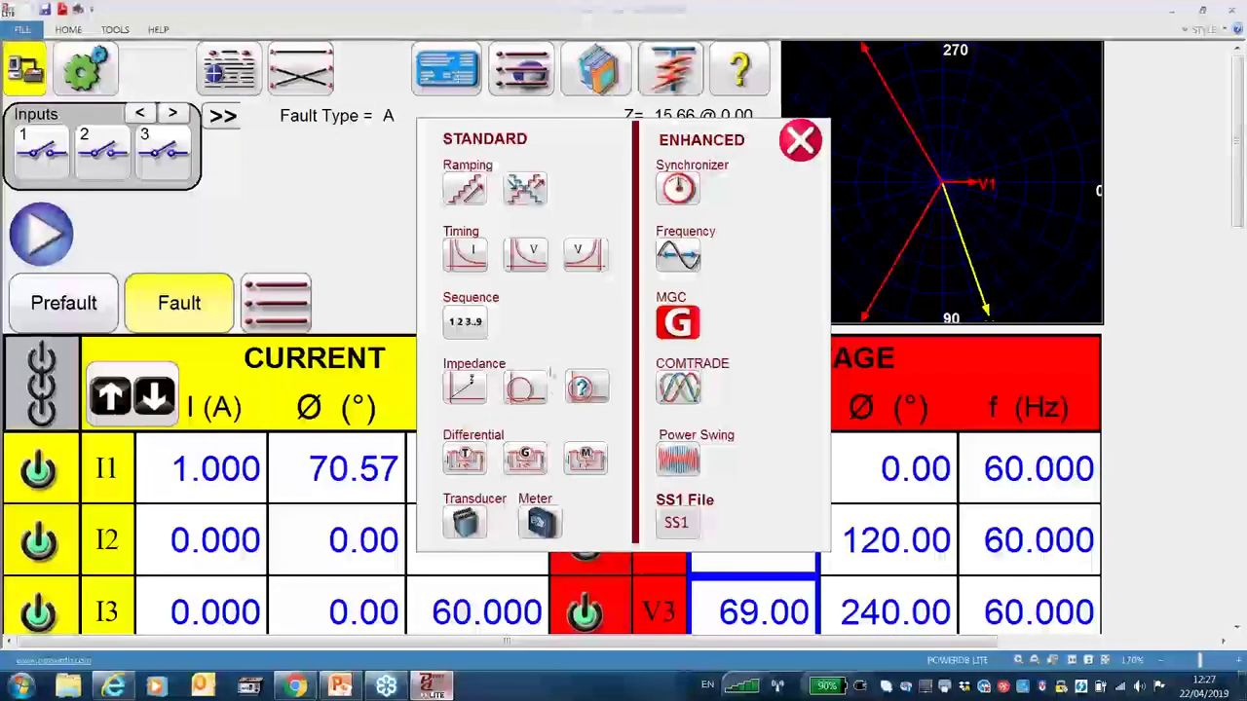
{"action": "left_click", "coordinate": [522, 392]}
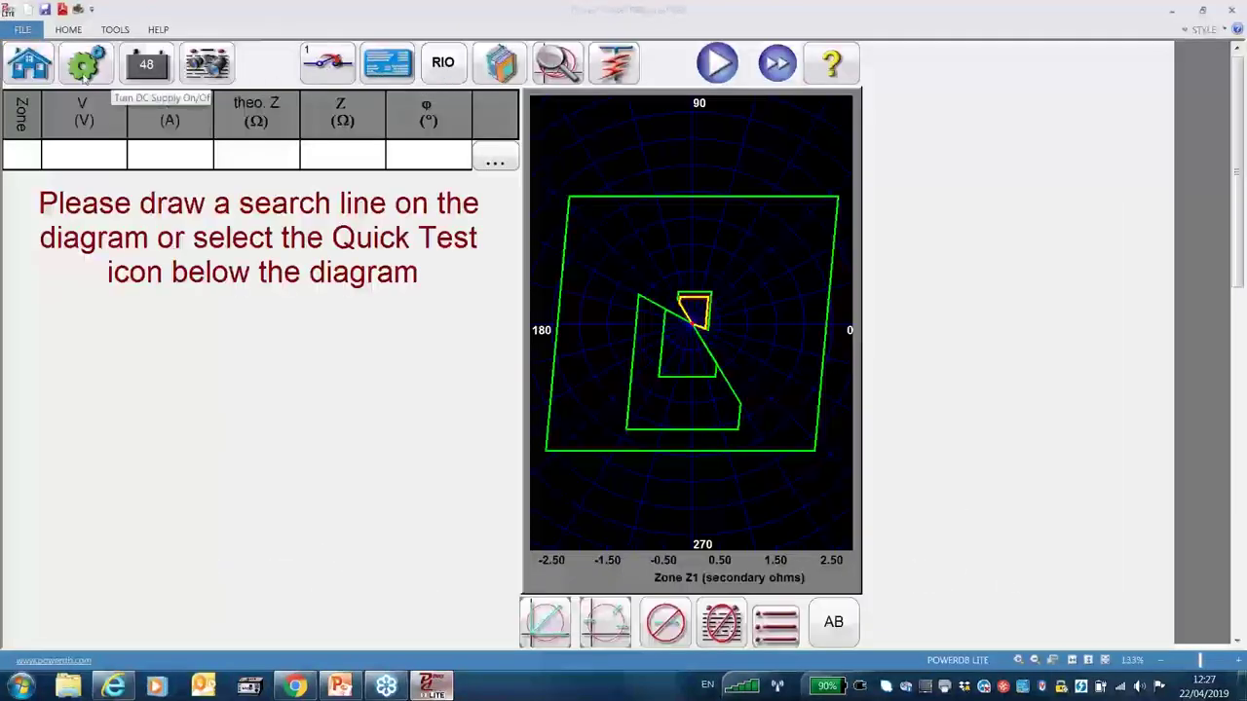
{"action": "left_click", "coordinate": [522, 65]}
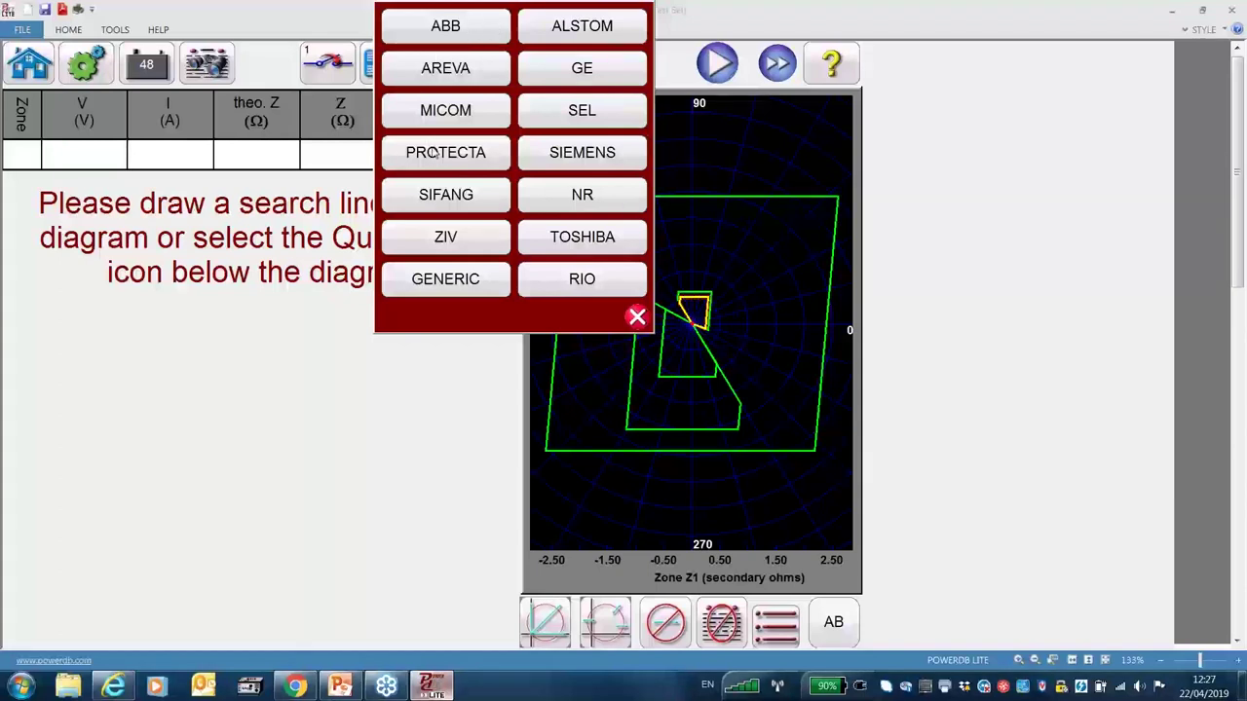
{"action": "left_click", "coordinate": [475, 32]}
{"action": "left_click", "coordinate": [665, 297]}
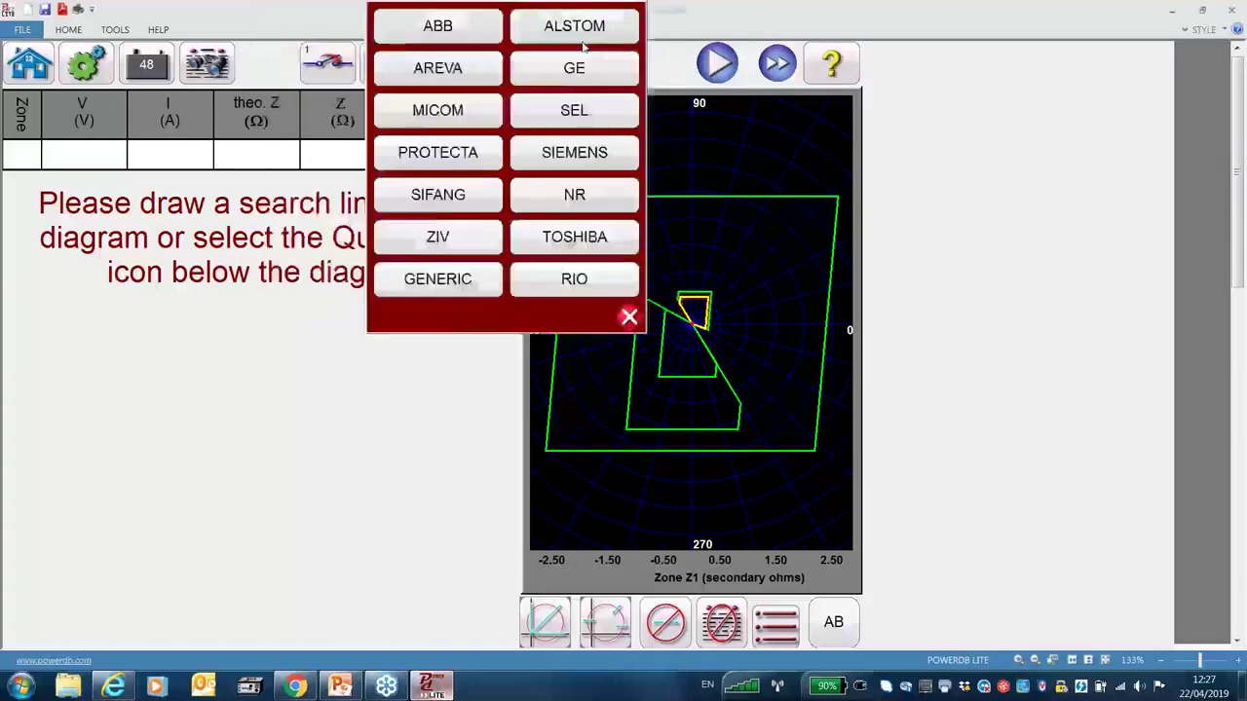
{"action": "left_click", "coordinate": [571, 26]}
{"action": "left_click", "coordinate": [699, 298]}
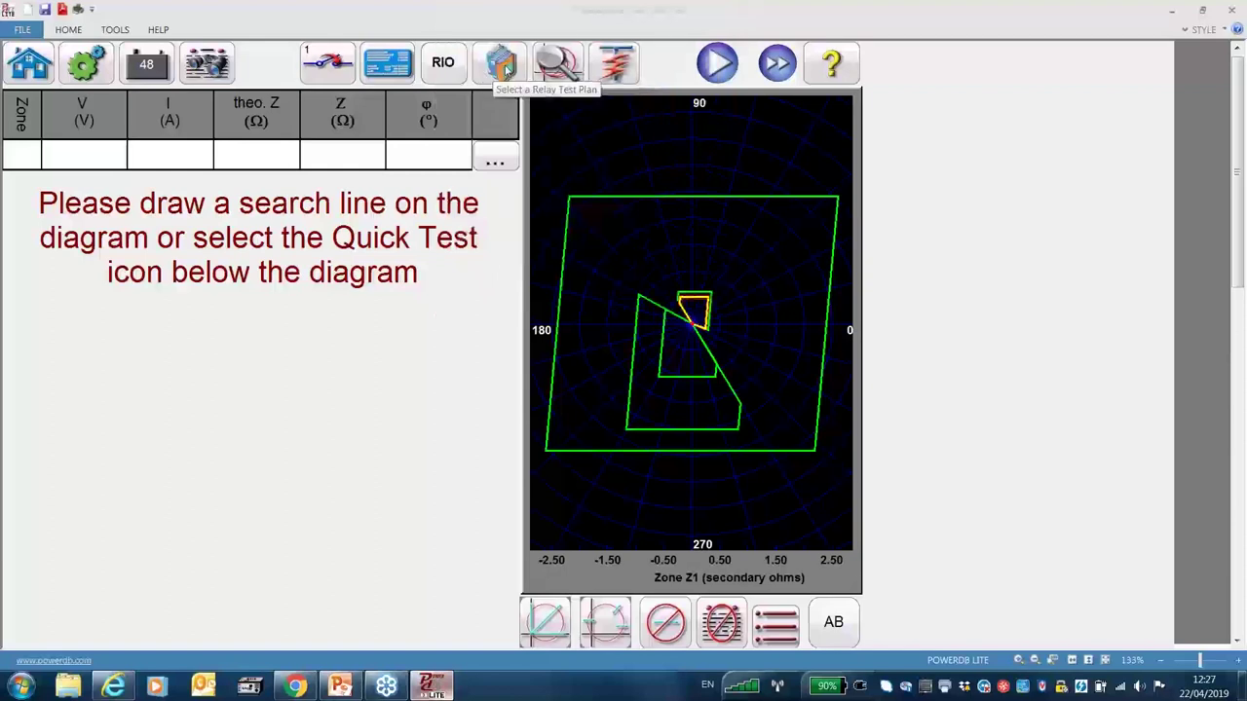
- Check the SEL models, then load the ALSTOM P546 relay test plan
{"action": "left_click", "coordinate": [500, 60]}
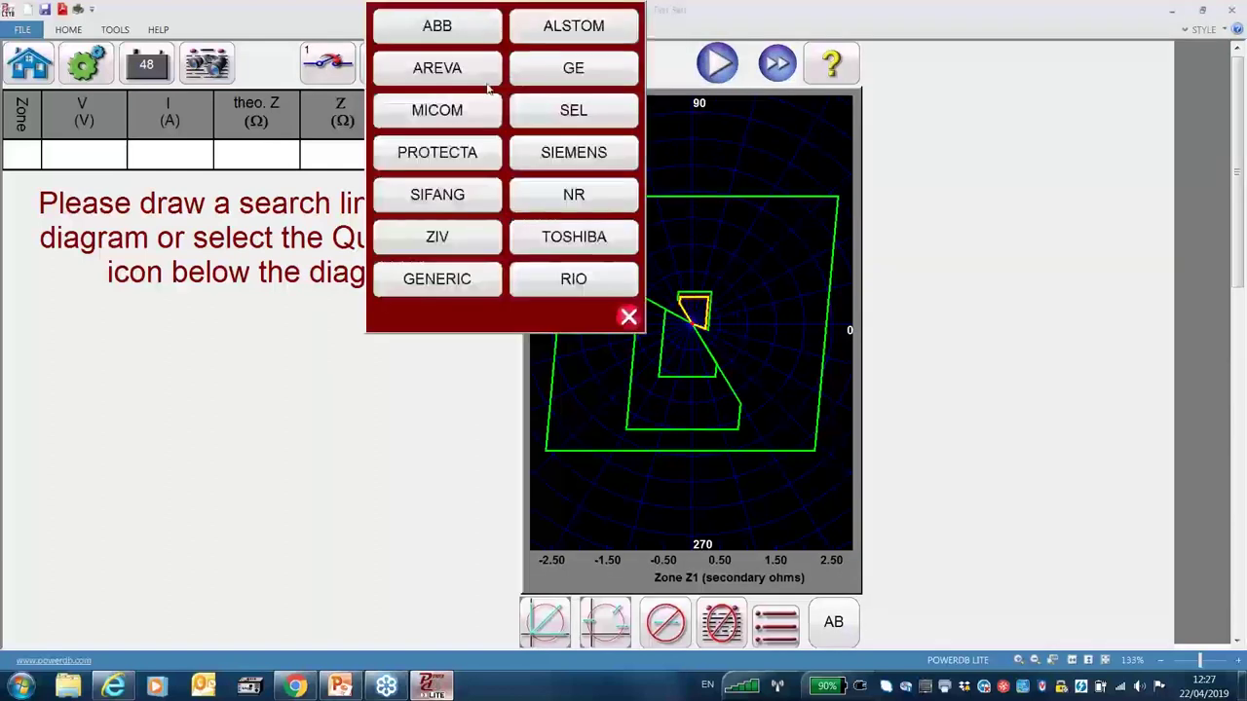
{"action": "left_click", "coordinate": [571, 119]}
{"action": "left_click", "coordinate": [624, 253]}
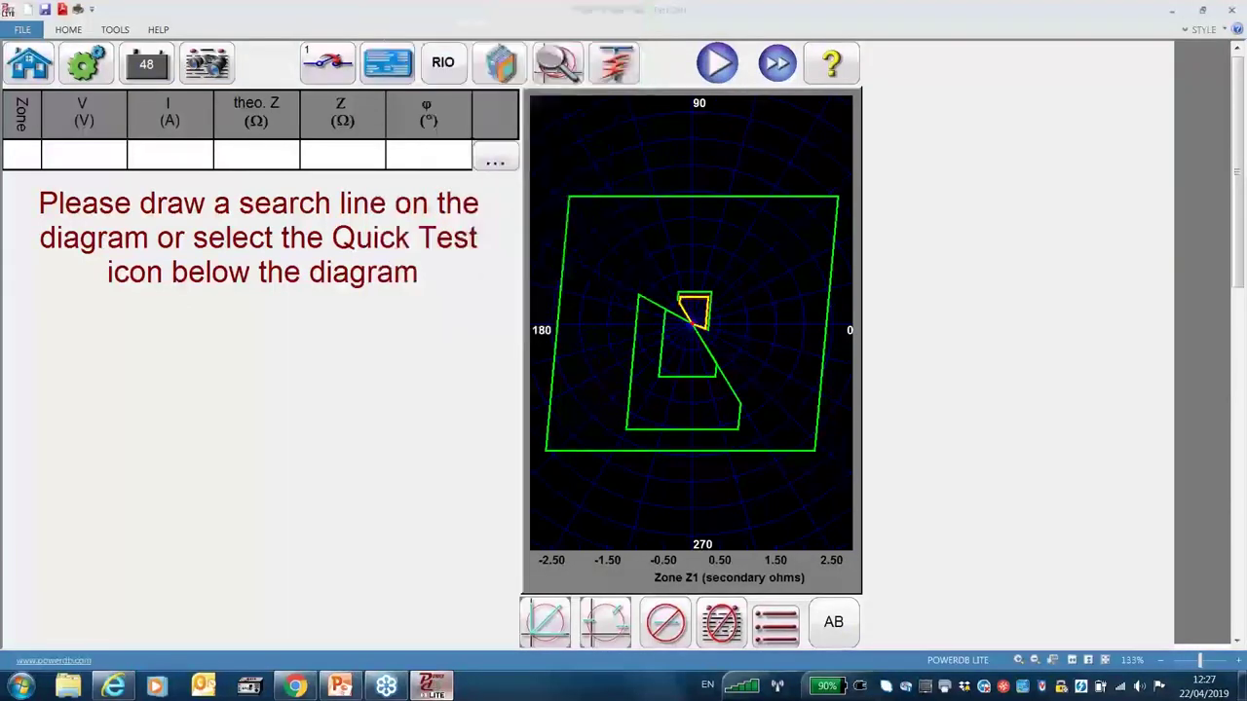
{"action": "left_click", "coordinate": [506, 68]}
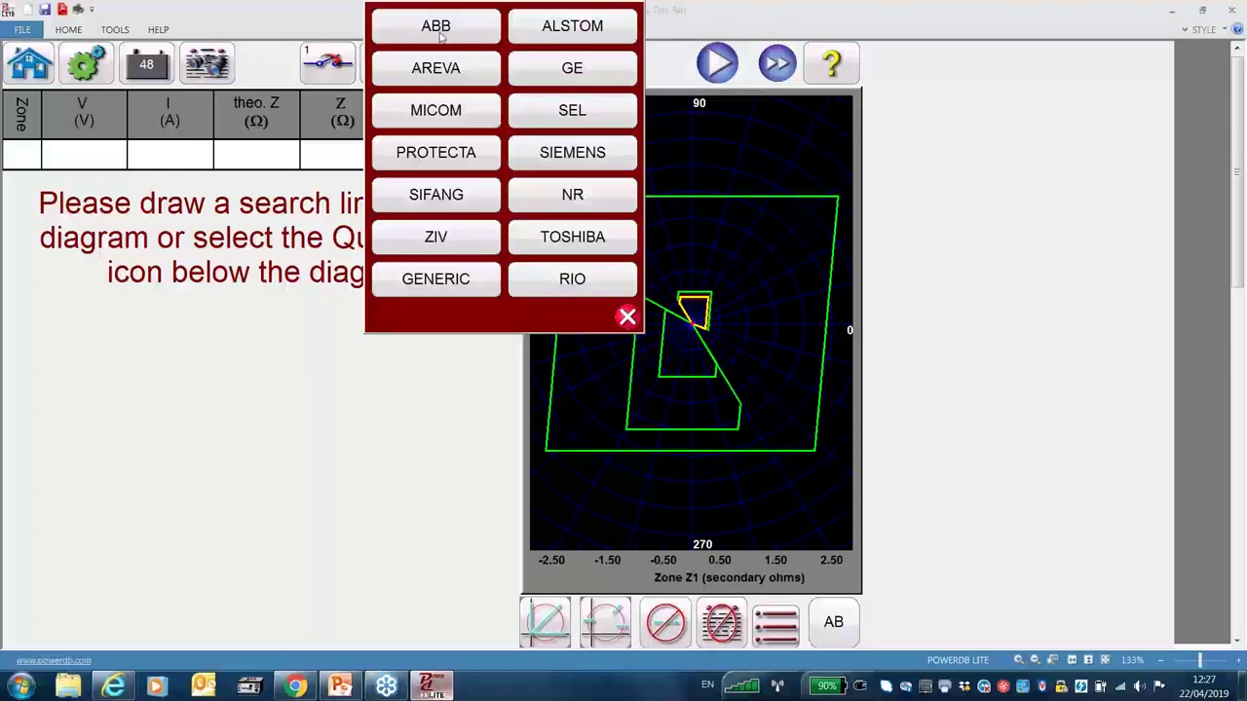
{"action": "left_click", "coordinate": [559, 28]}
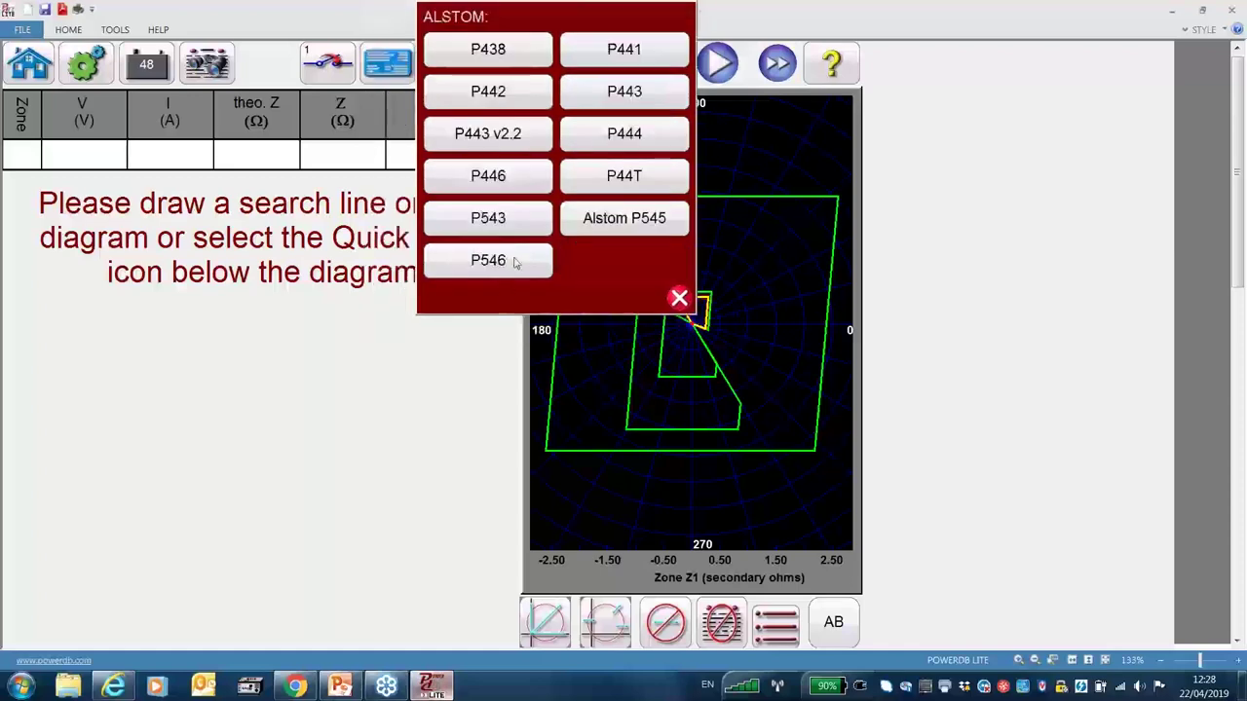
{"action": "left_click", "coordinate": [488, 260]}
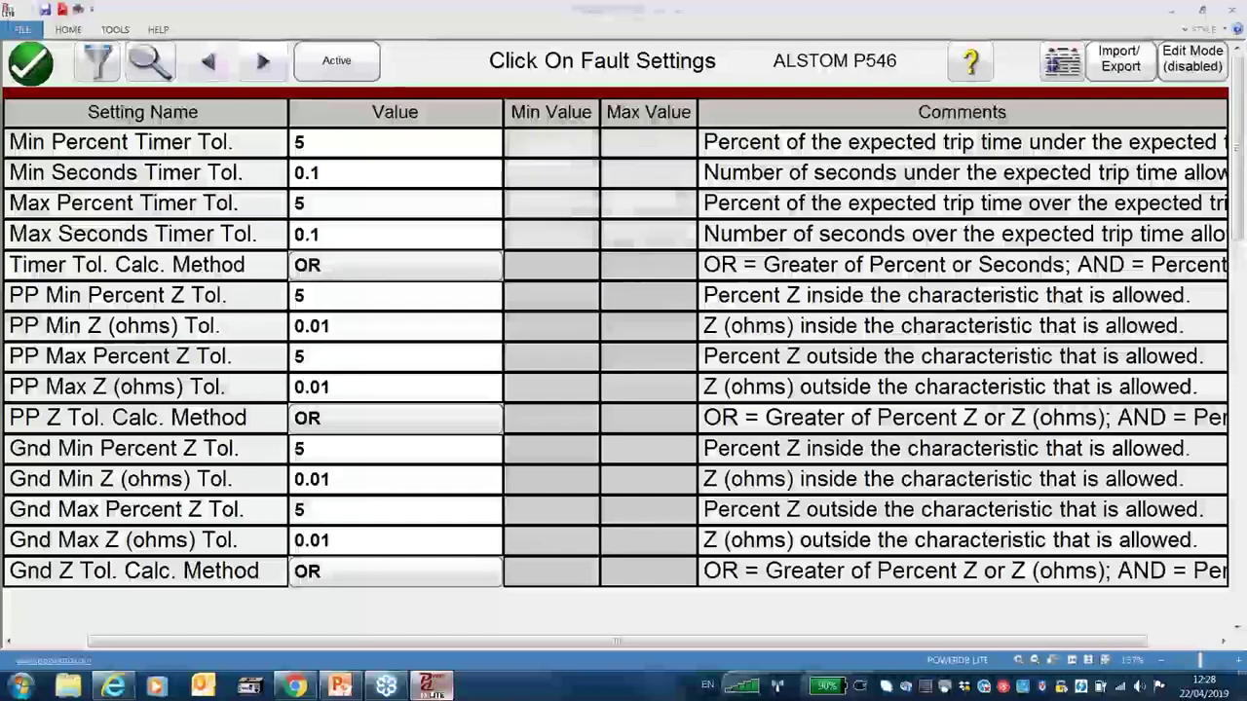
- Advance past CT AND VT RATIOS to DISTANCE SETUP and show the import/export options
{"action": "left_click", "coordinate": [263, 66]}
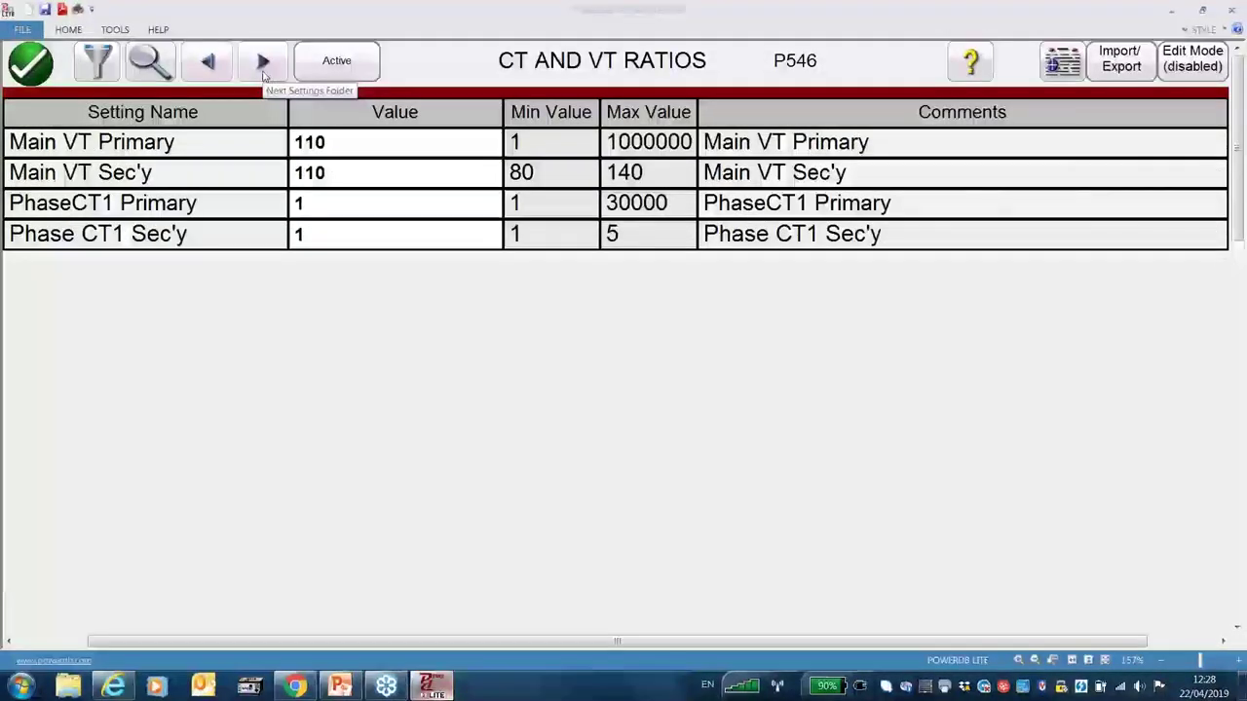
{"action": "left_click", "coordinate": [264, 66]}
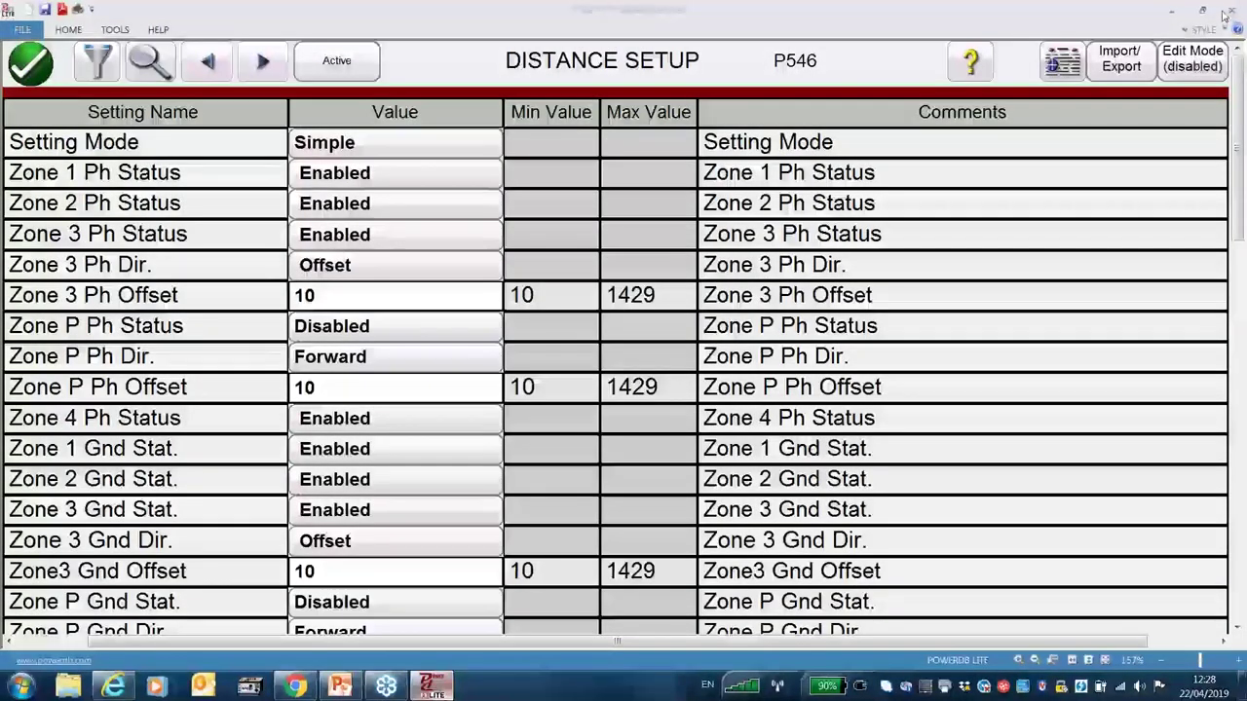
{"action": "left_click", "coordinate": [1121, 61]}
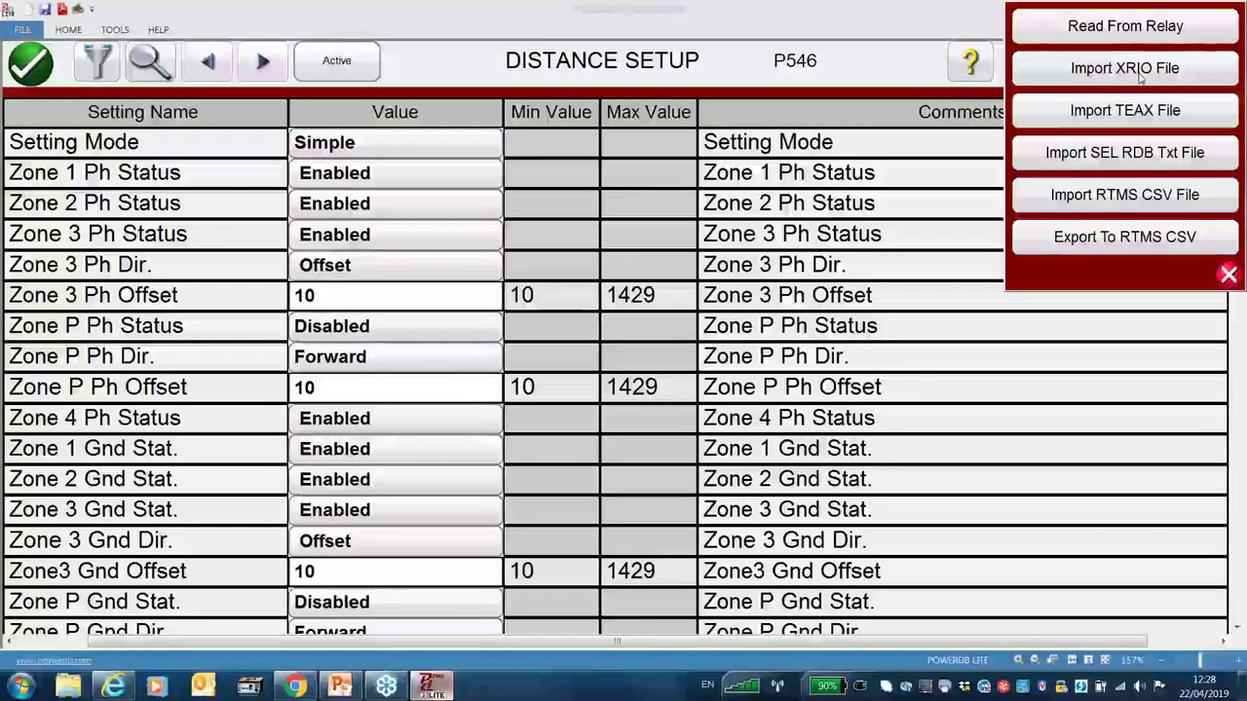
- Import 16April2019.P546_16_4_2019.000.xrio from P546 test > 16 April 19, creating new settings
{"action": "left_click", "coordinate": [1142, 78]}
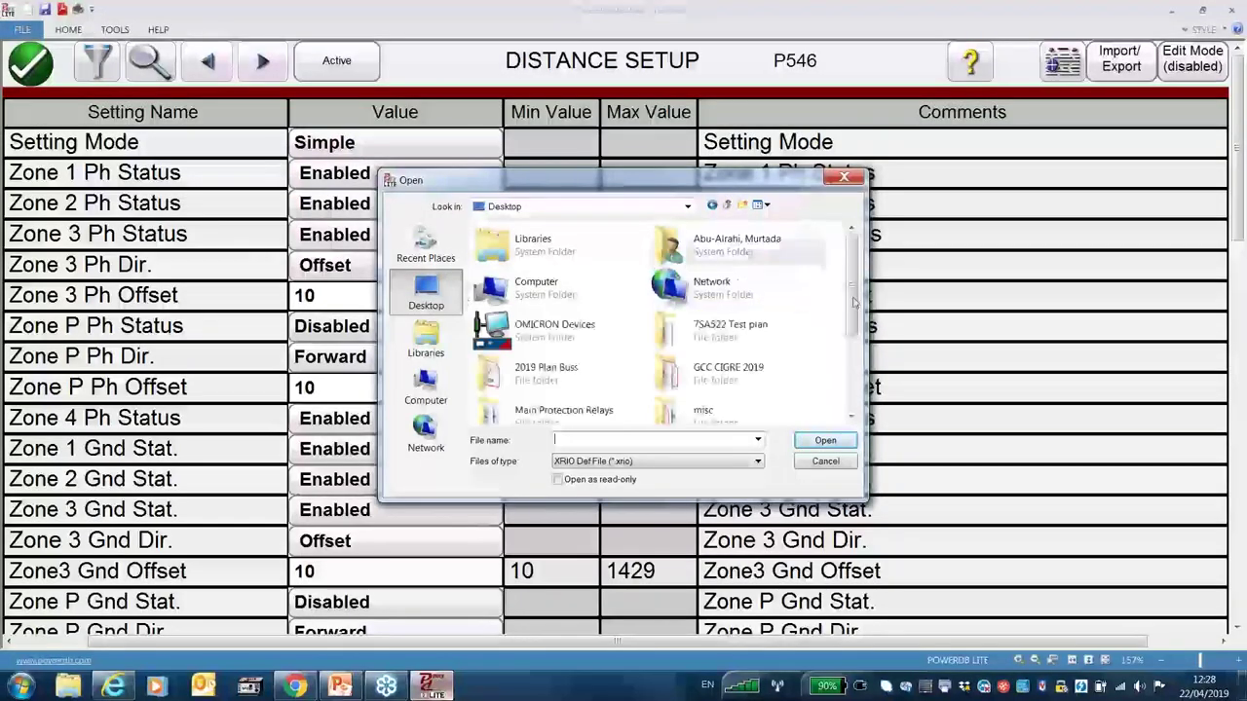
{"action": "scroll", "coordinate": [848, 322], "scroll_direction": "down", "scroll_amount": 3}
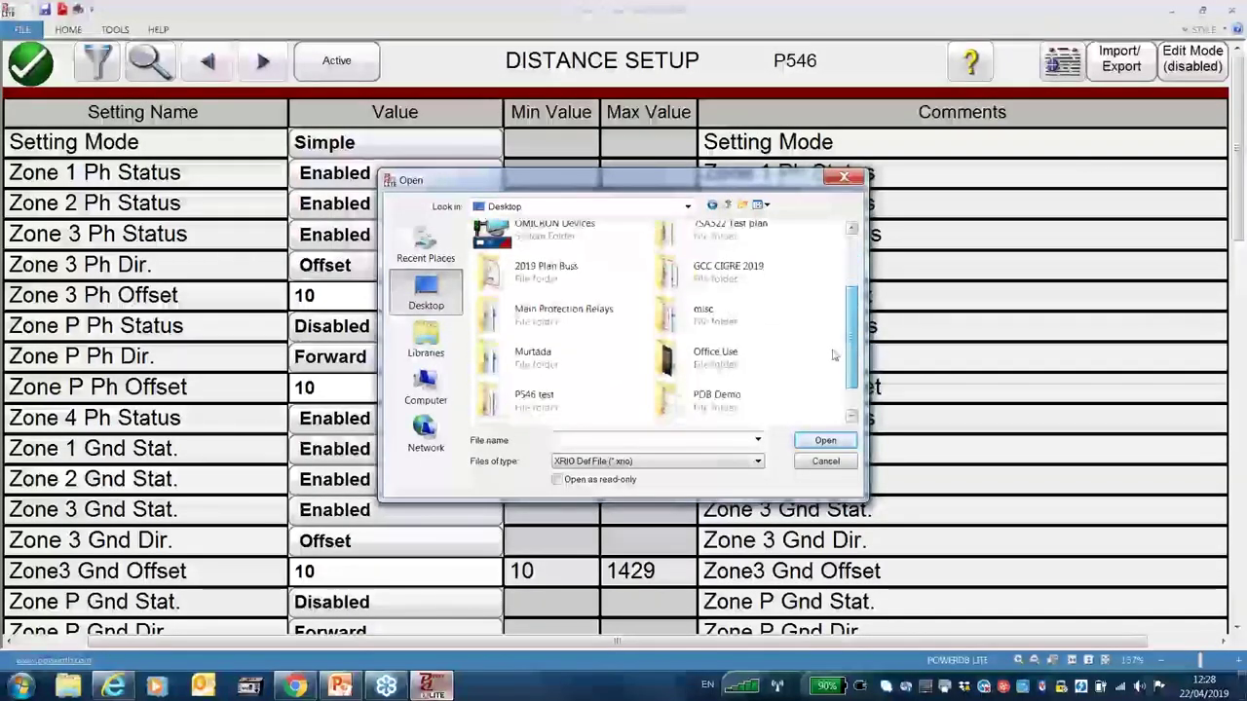
{"action": "scroll", "coordinate": [830, 370], "scroll_direction": "down", "scroll_amount": 1}
{"action": "scroll", "coordinate": [827, 390], "scroll_direction": "up", "scroll_amount": 3}
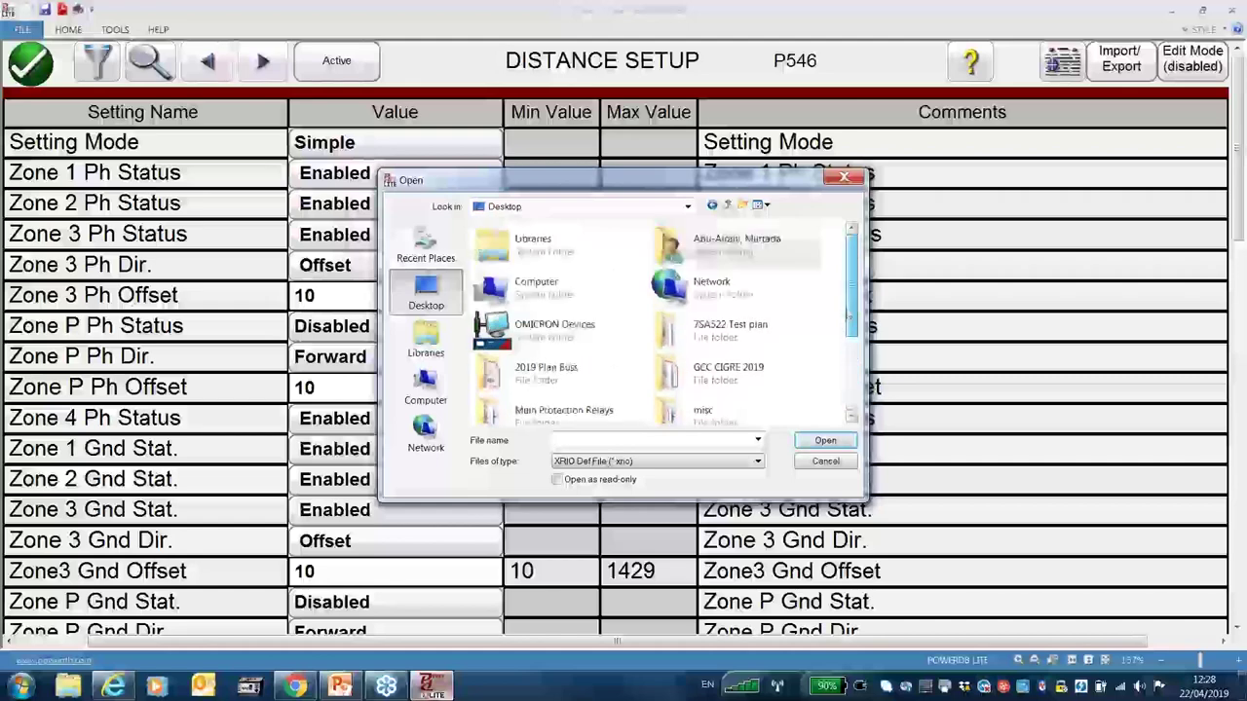
{"action": "scroll", "coordinate": [828, 388], "scroll_direction": "down", "scroll_amount": 3}
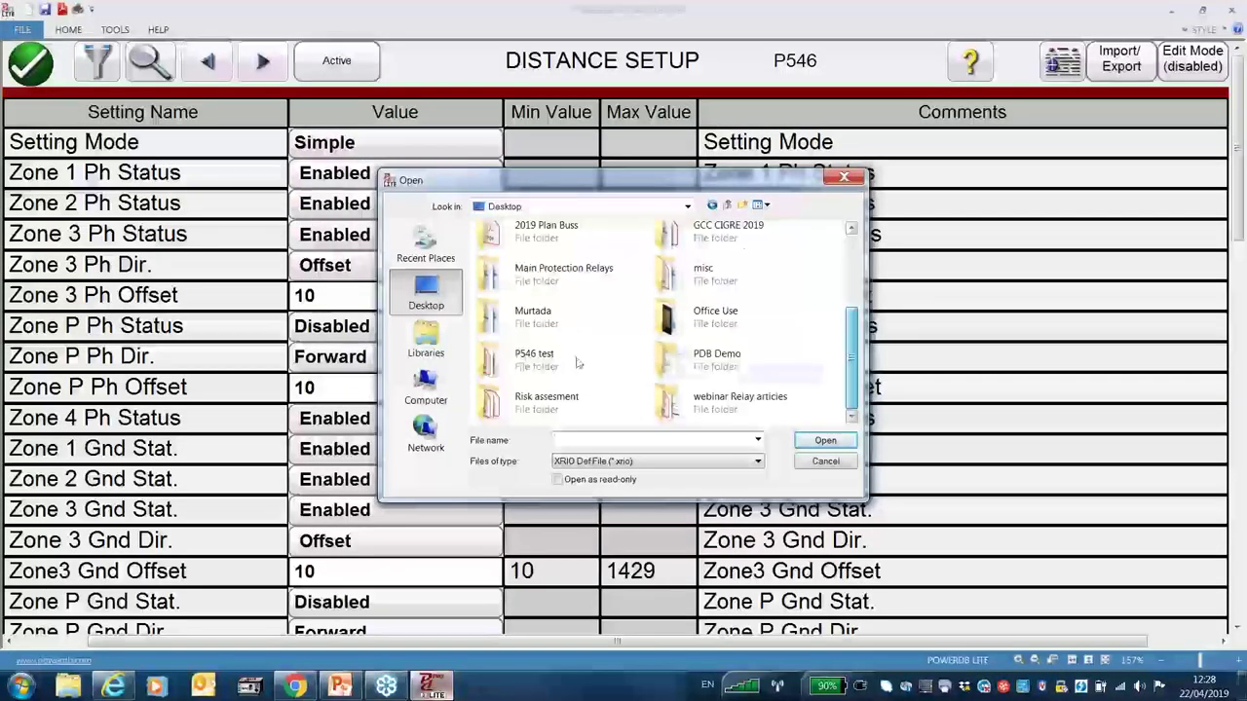
{"action": "double_click", "coordinate": [526, 357]}
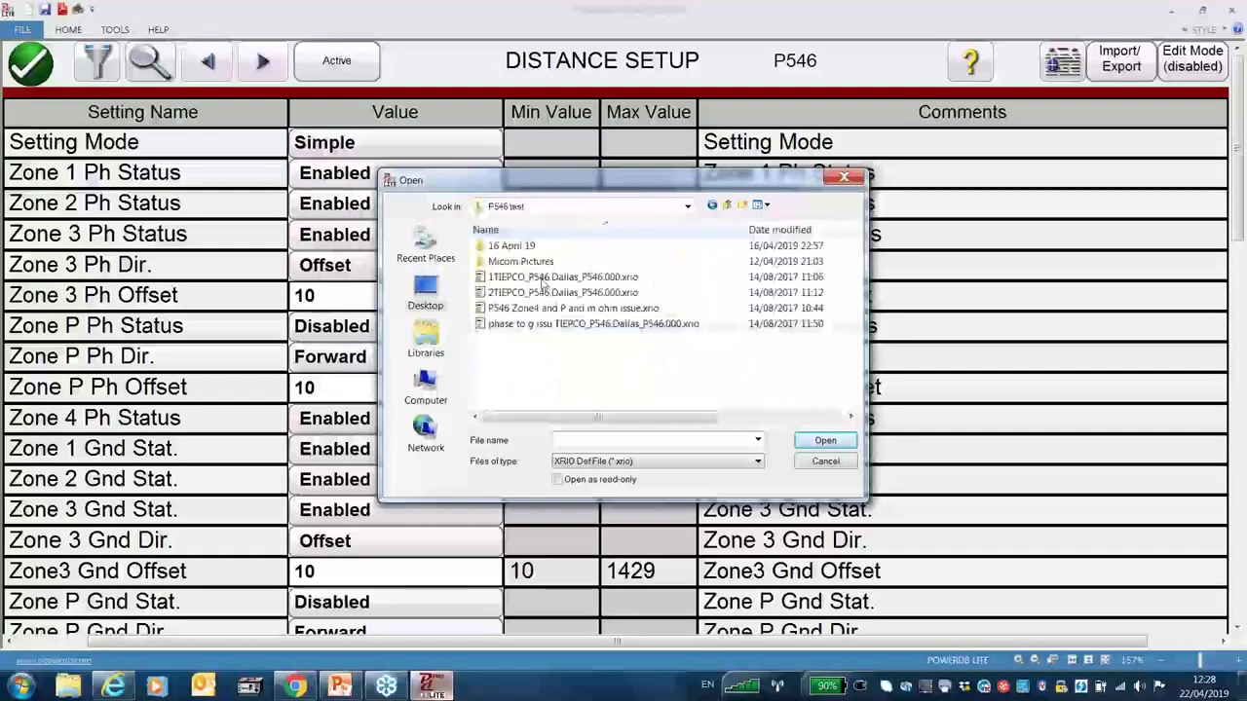
{"action": "double_click", "coordinate": [546, 247]}
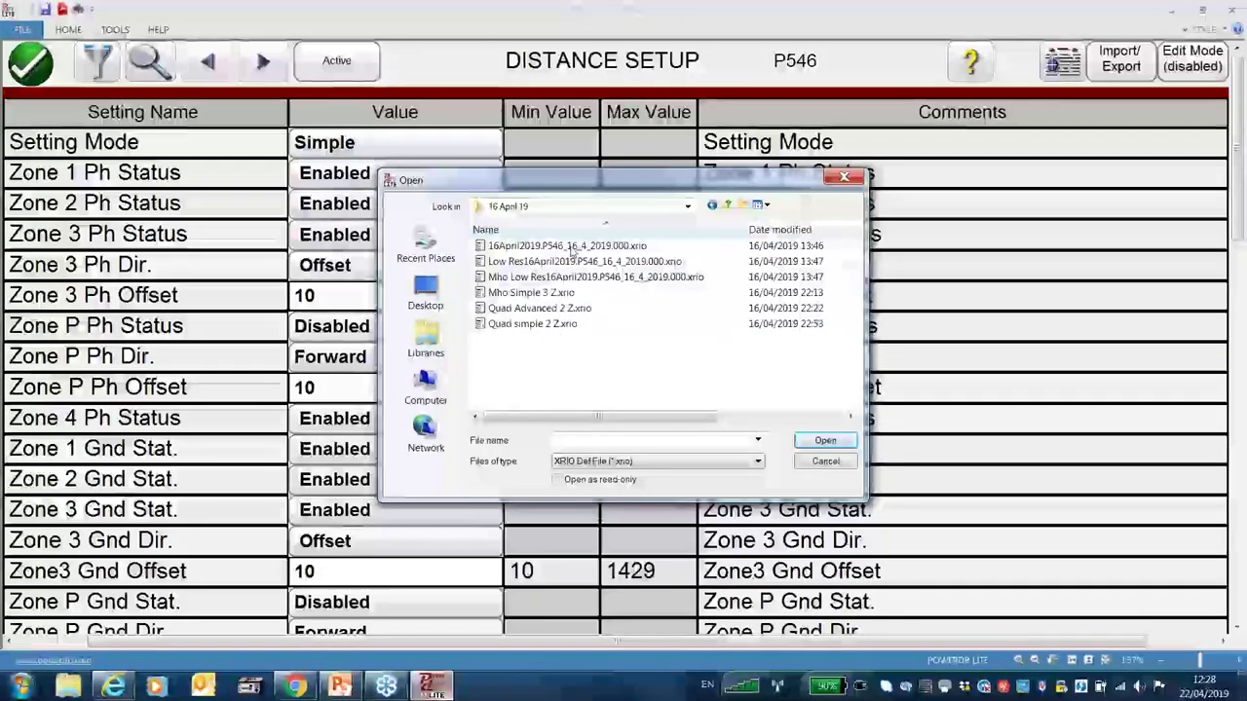
{"action": "left_click", "coordinate": [571, 247]}
{"action": "double_click", "coordinate": [571, 247]}
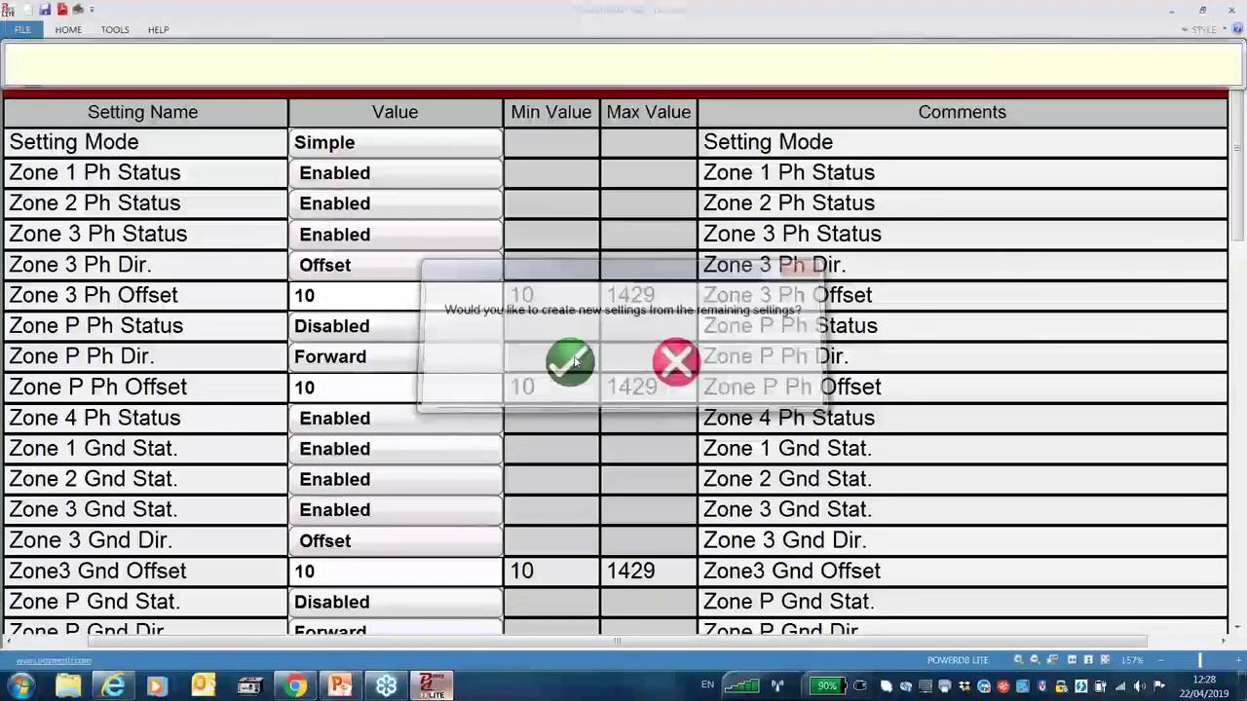
{"action": "left_click", "coordinate": [571, 362]}
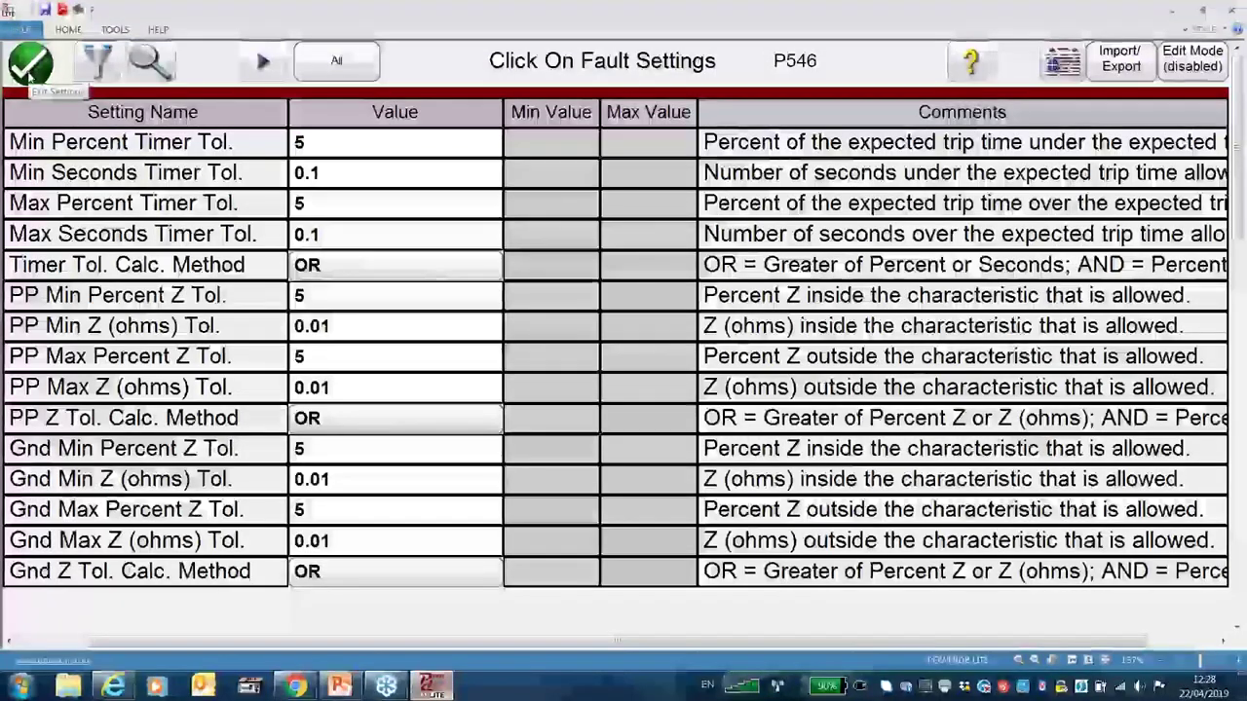
{"action": "left_click", "coordinate": [29, 68]}
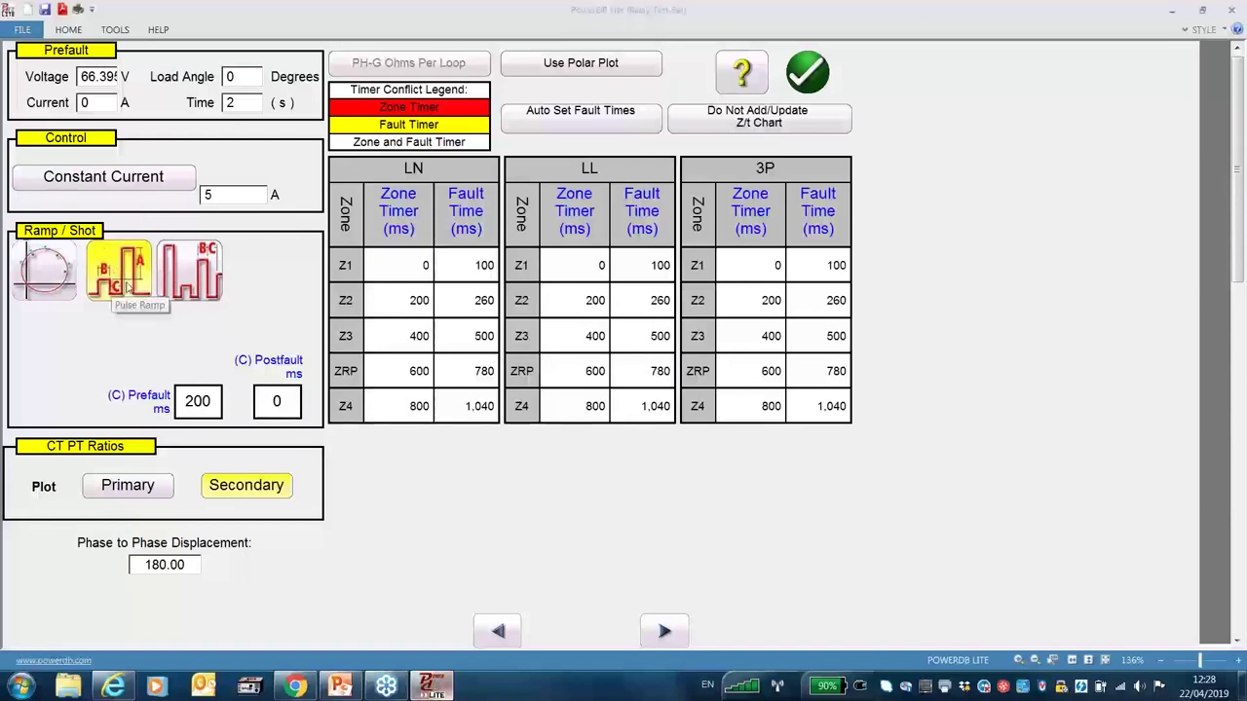
- Switch the Ramp/Shot test type to Search and draw two search lines across the QUAD zones
{"action": "left_click", "coordinate": [205, 278]}
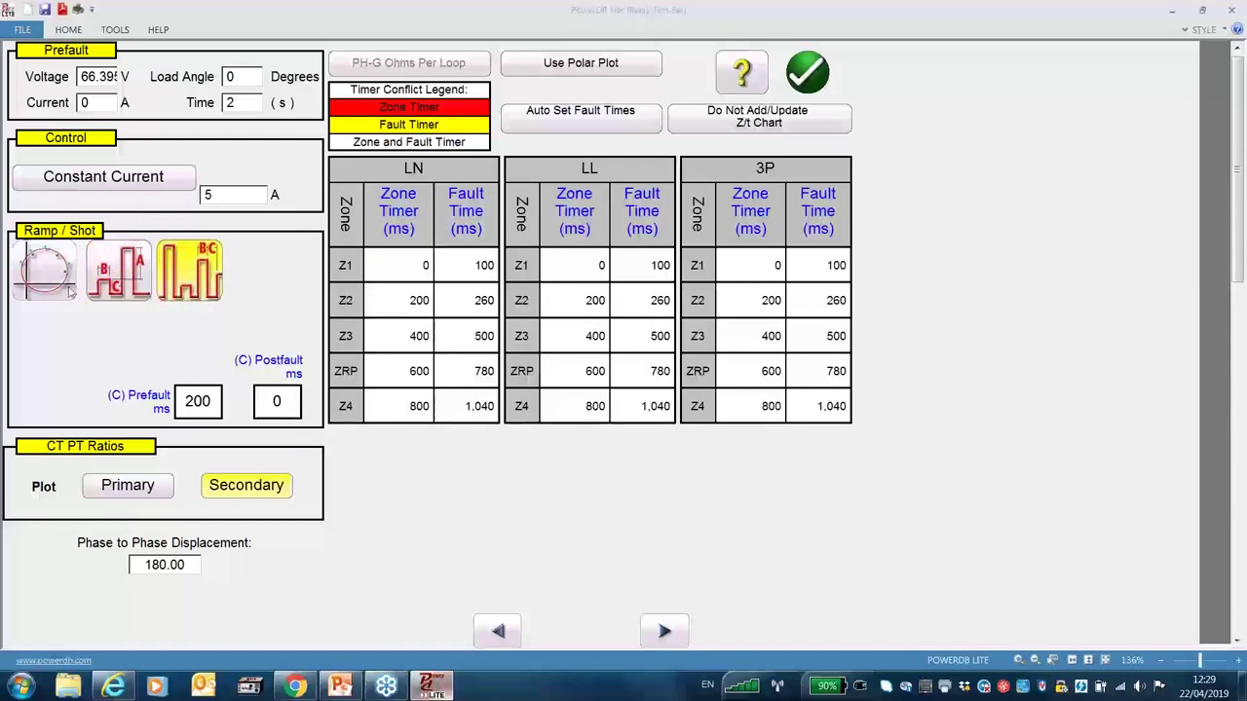
{"action": "left_click", "coordinate": [49, 276]}
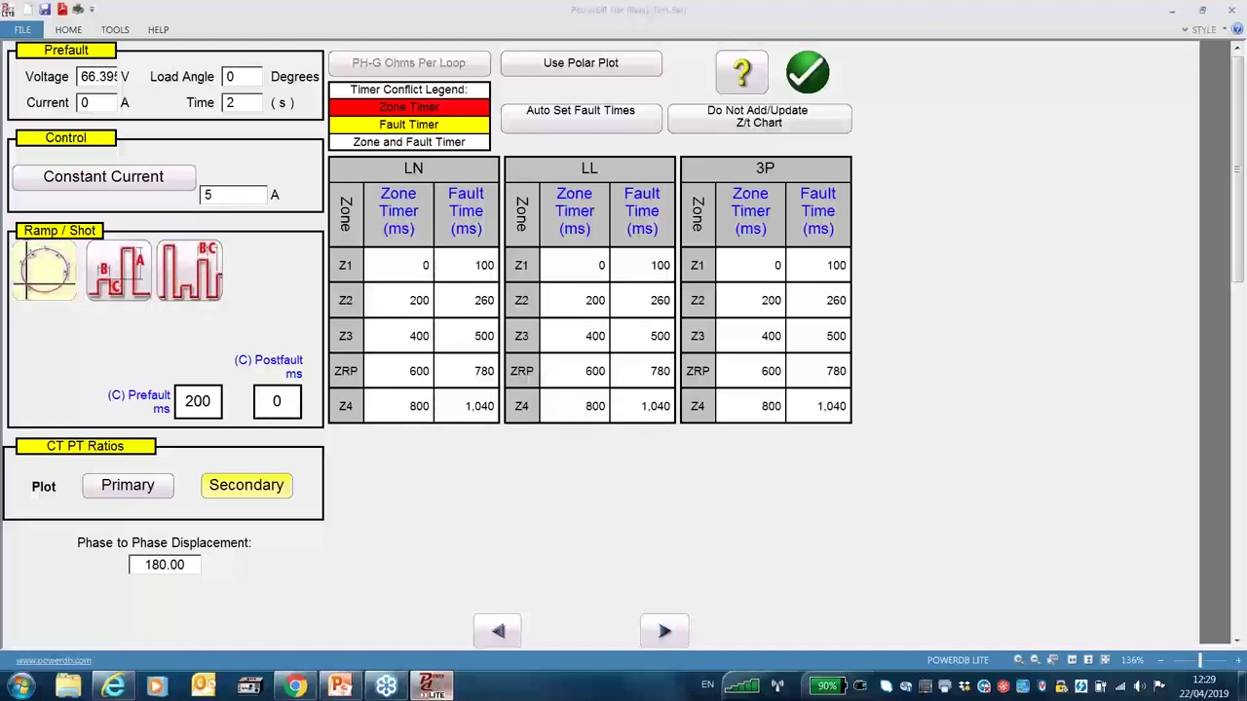
{"action": "left_click", "coordinate": [807, 84]}
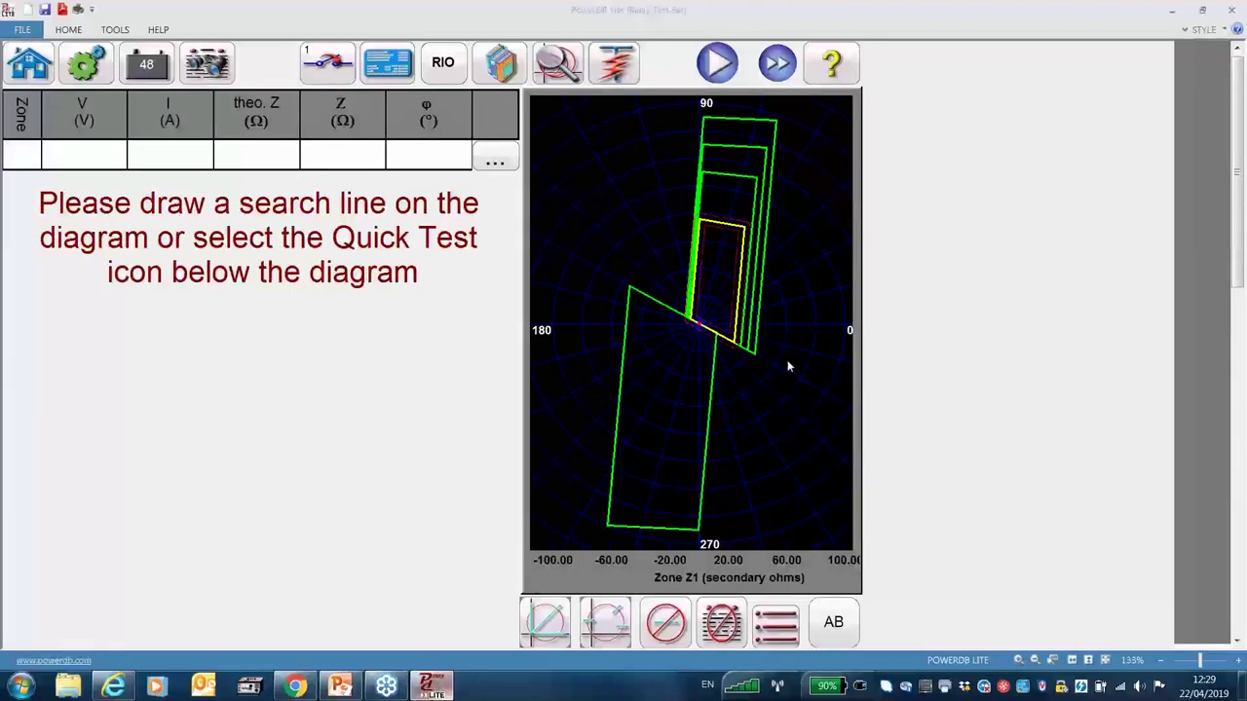
{"action": "left_click", "coordinate": [807, 203]}
{"action": "left_click", "coordinate": [694, 289]}
{"action": "left_click", "coordinate": [658, 135]}
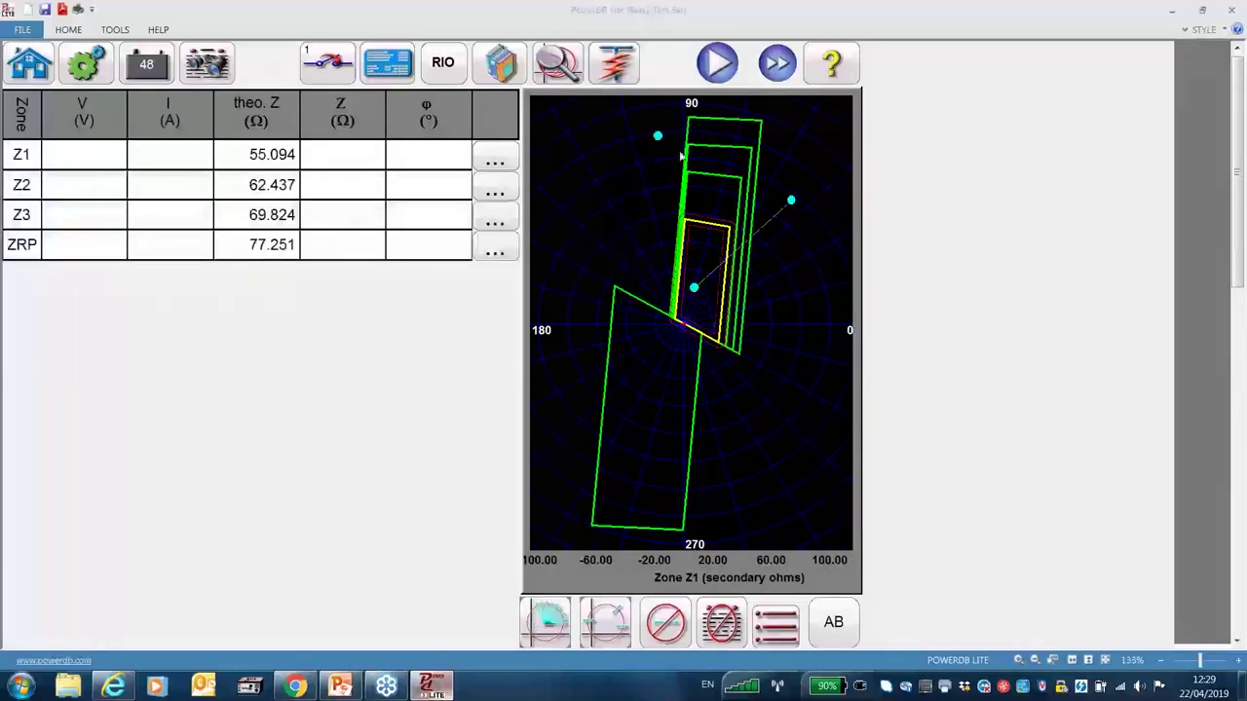
{"action": "left_click", "coordinate": [692, 160]}
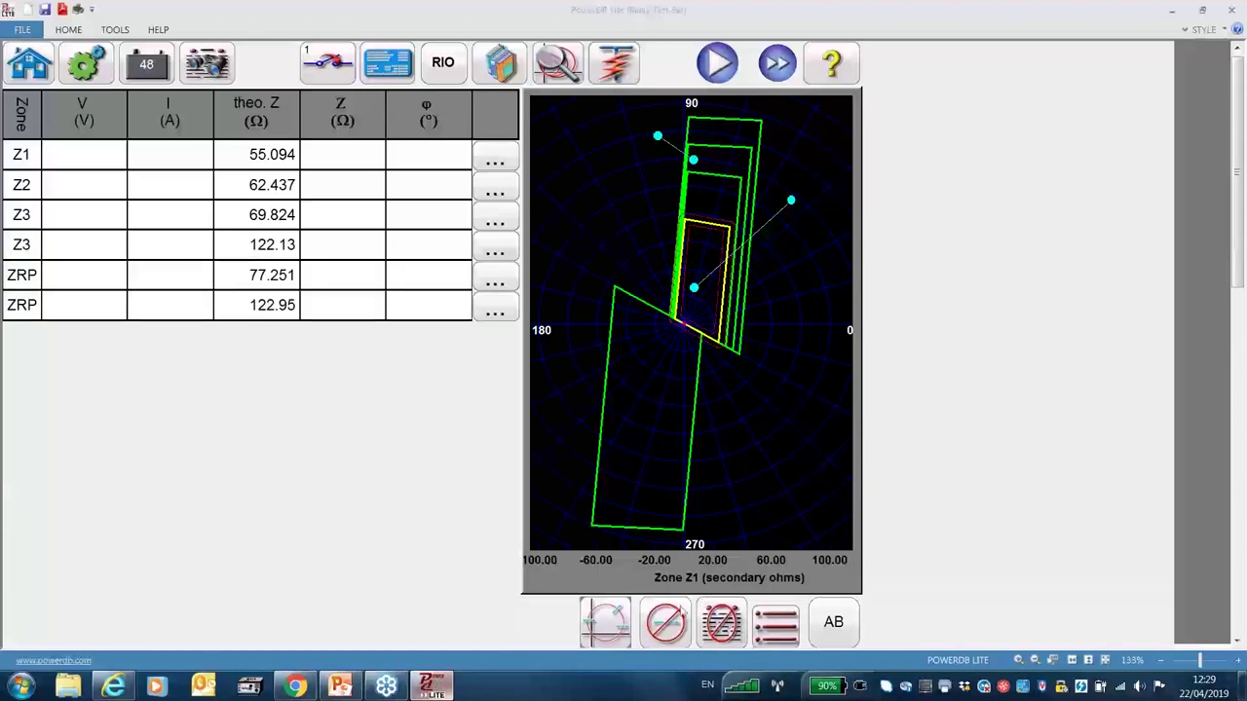
- Clear the test lines for the current fault type
{"action": "left_click", "coordinate": [665, 624]}
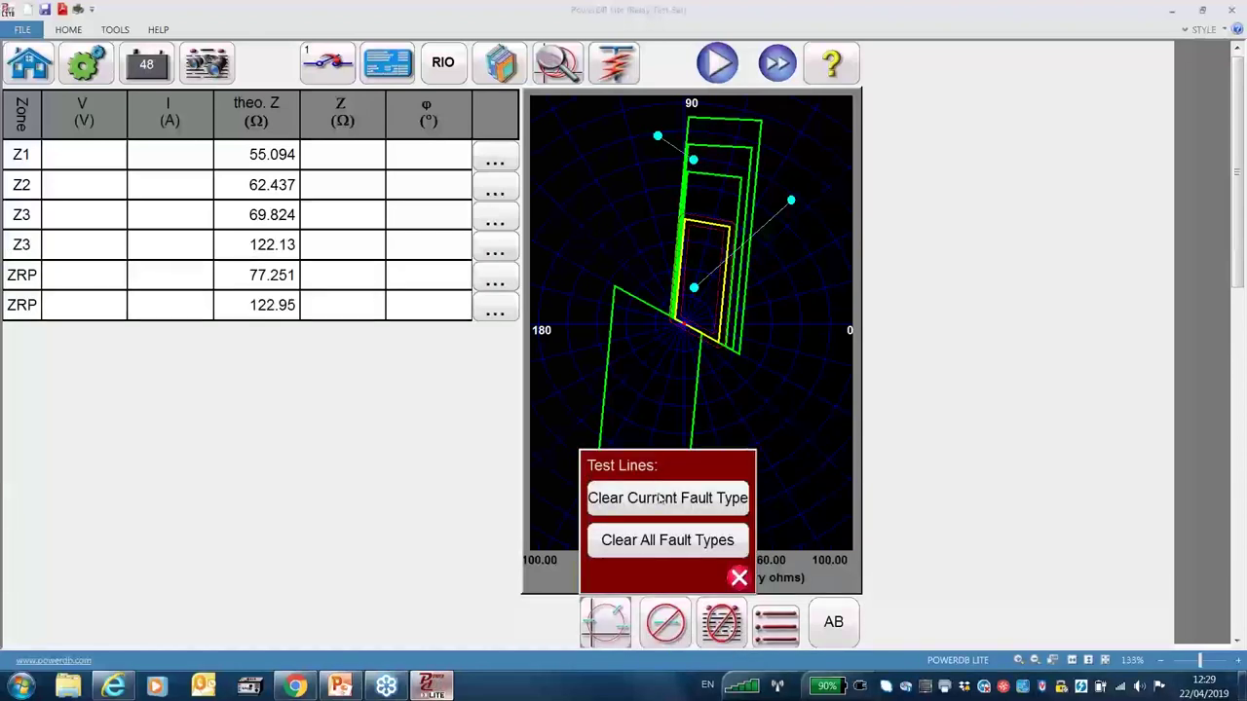
{"action": "left_click", "coordinate": [661, 498]}
{"action": "left_click", "coordinate": [663, 478]}
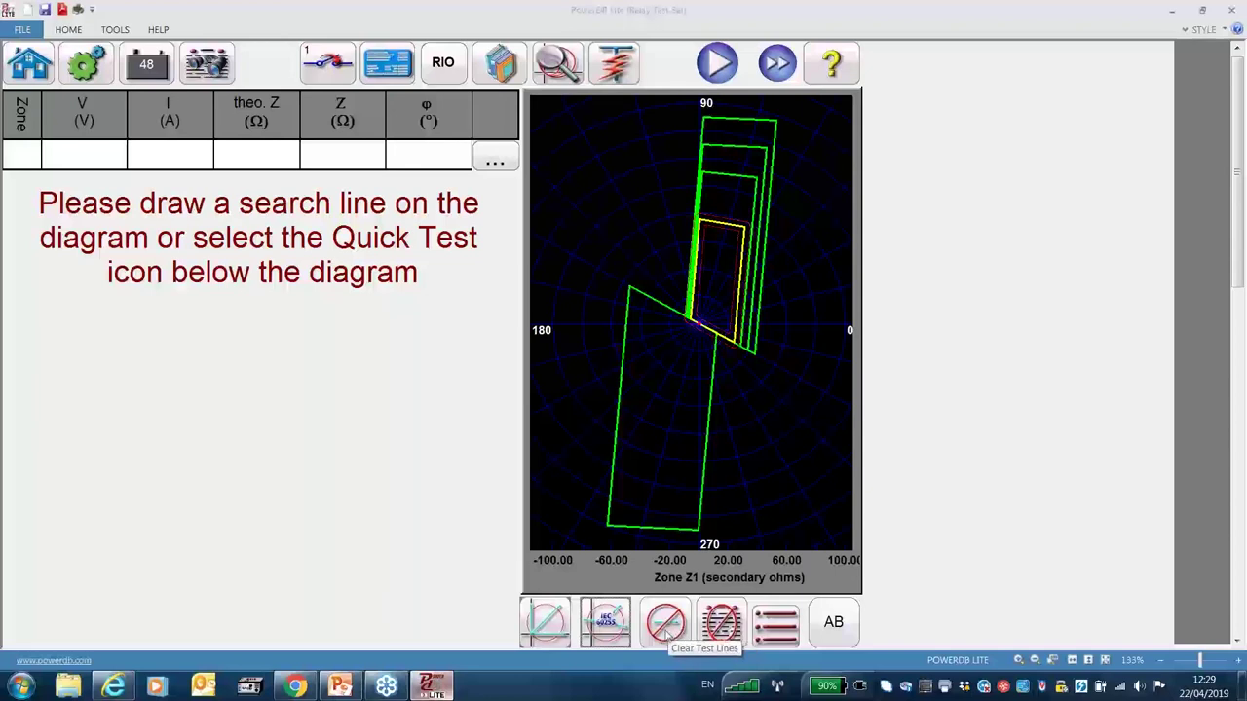
- Generate the automatic set of search lines, then clear them for this fault type
{"action": "left_click", "coordinate": [564, 635]}
{"action": "left_click", "coordinate": [552, 598]}
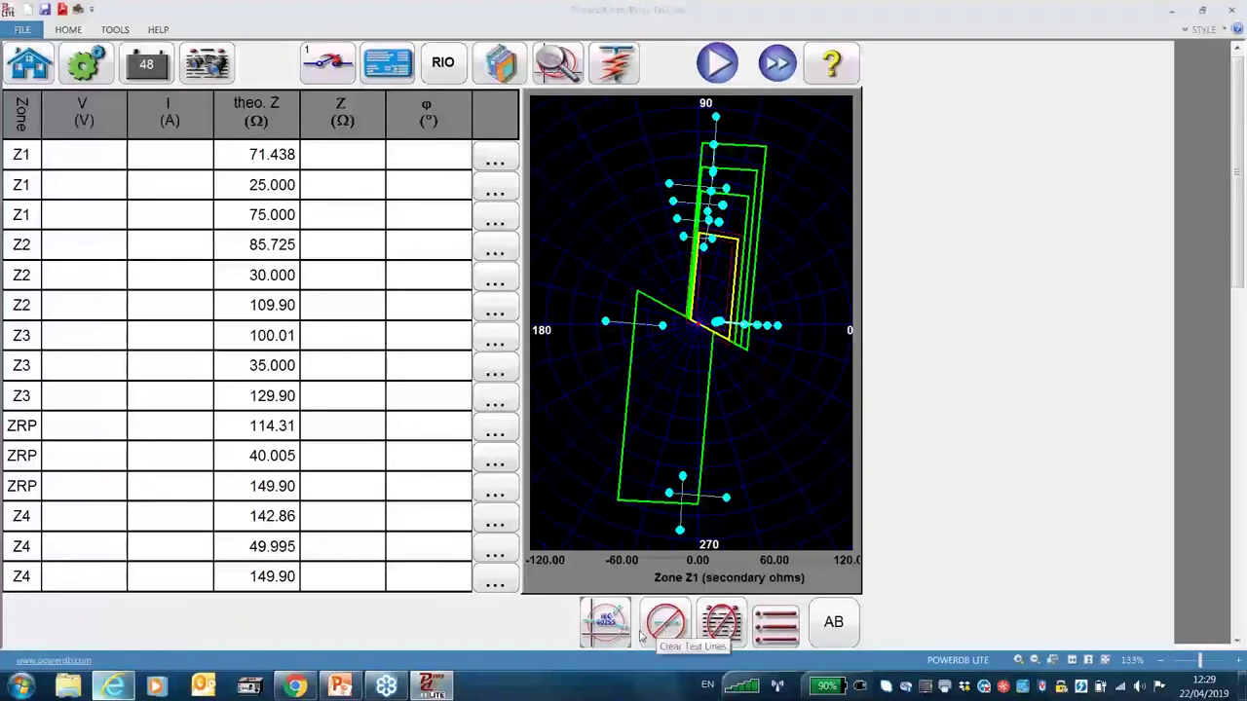
{"action": "left_click", "coordinate": [675, 625]}
{"action": "left_click", "coordinate": [682, 501]}
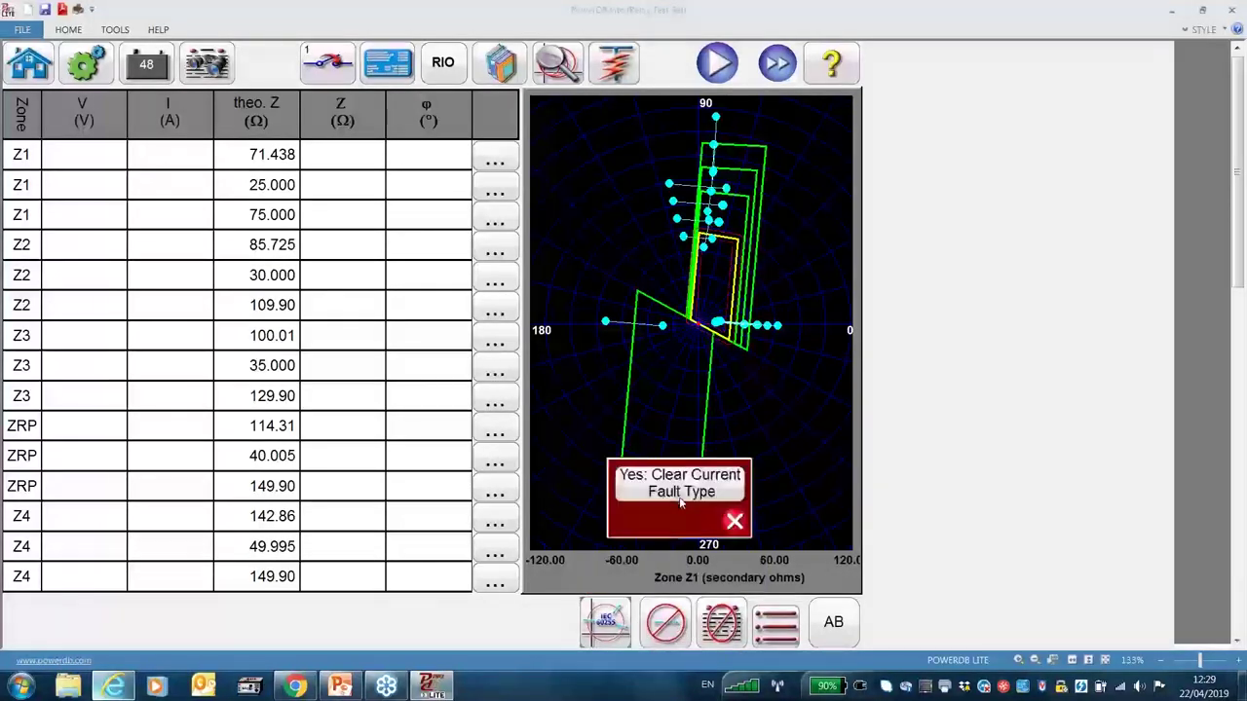
{"action": "left_click", "coordinate": [674, 477]}
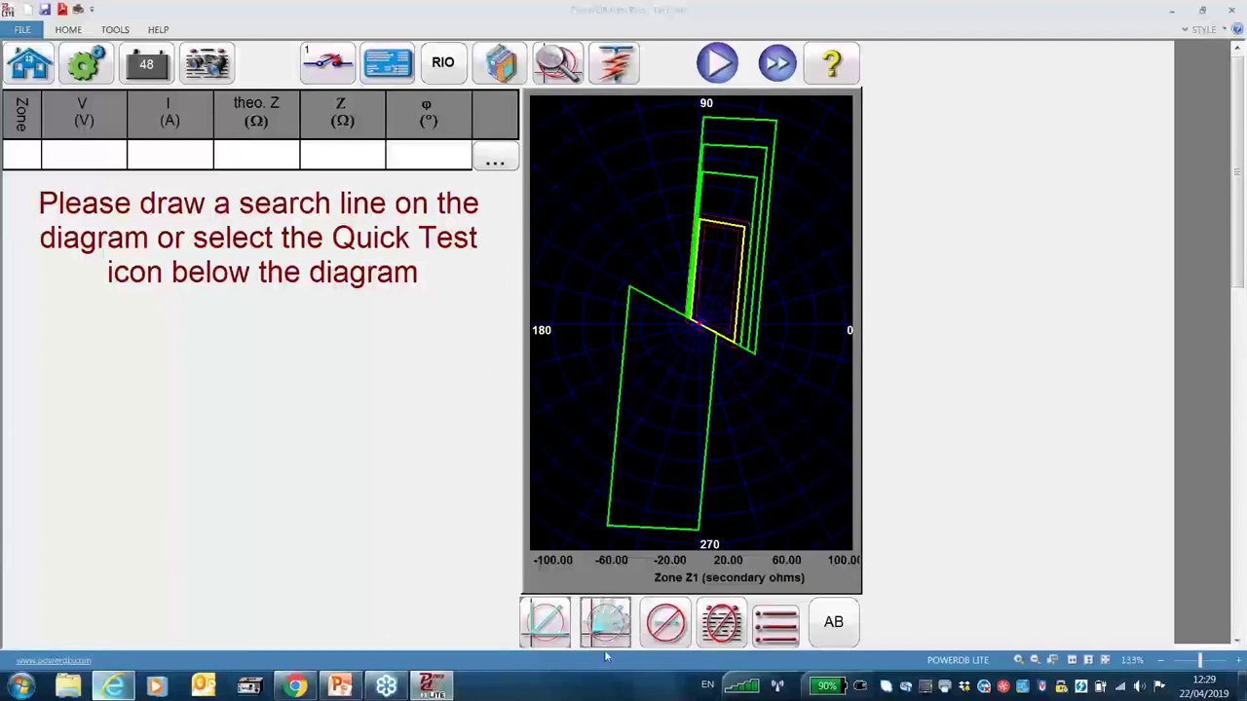
- Draw a search line from the diagram top to the origin, then clear it
{"action": "left_click_drag", "start_coordinate": [739, 115], "coordinate": [699, 333]}
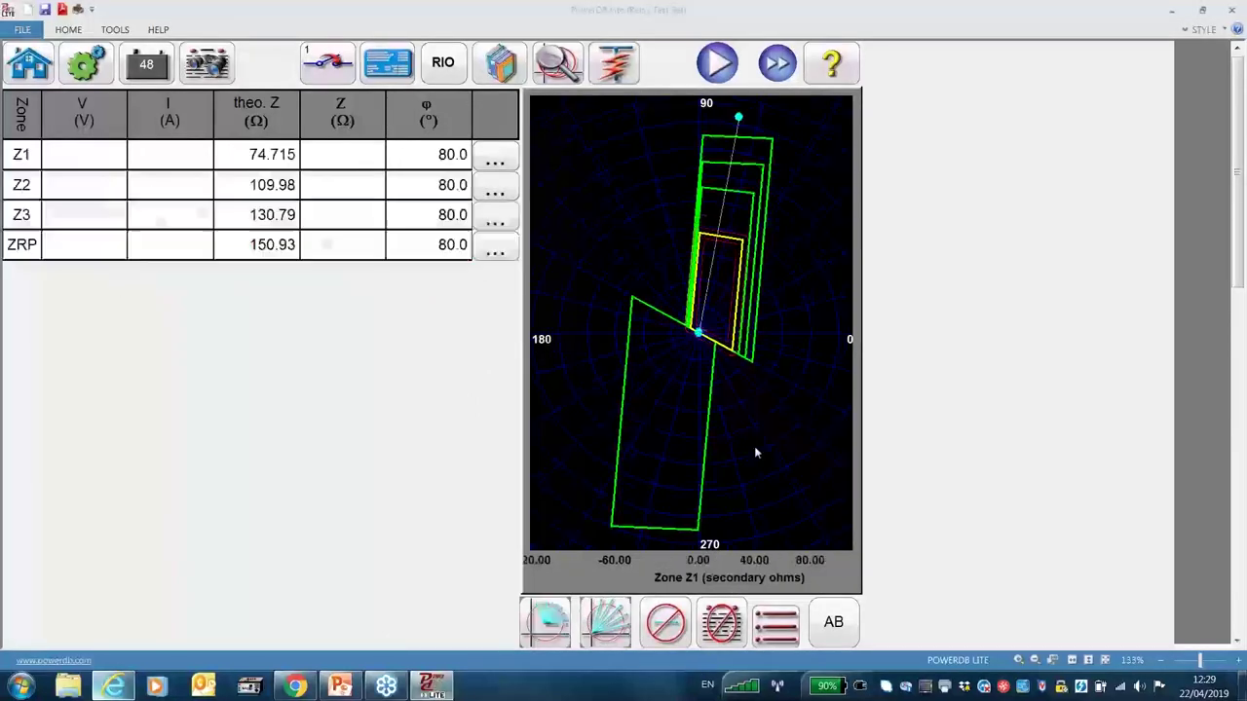
{"action": "left_click", "coordinate": [645, 613]}
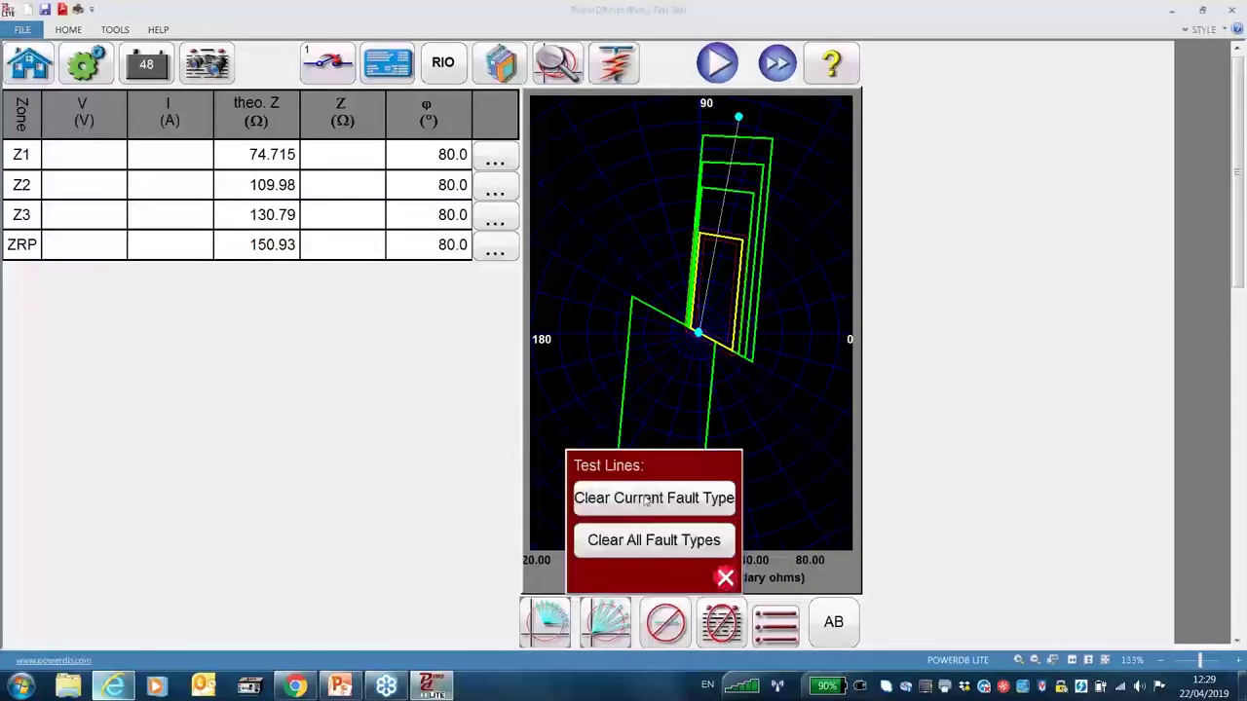
{"action": "left_click", "coordinate": [646, 498]}
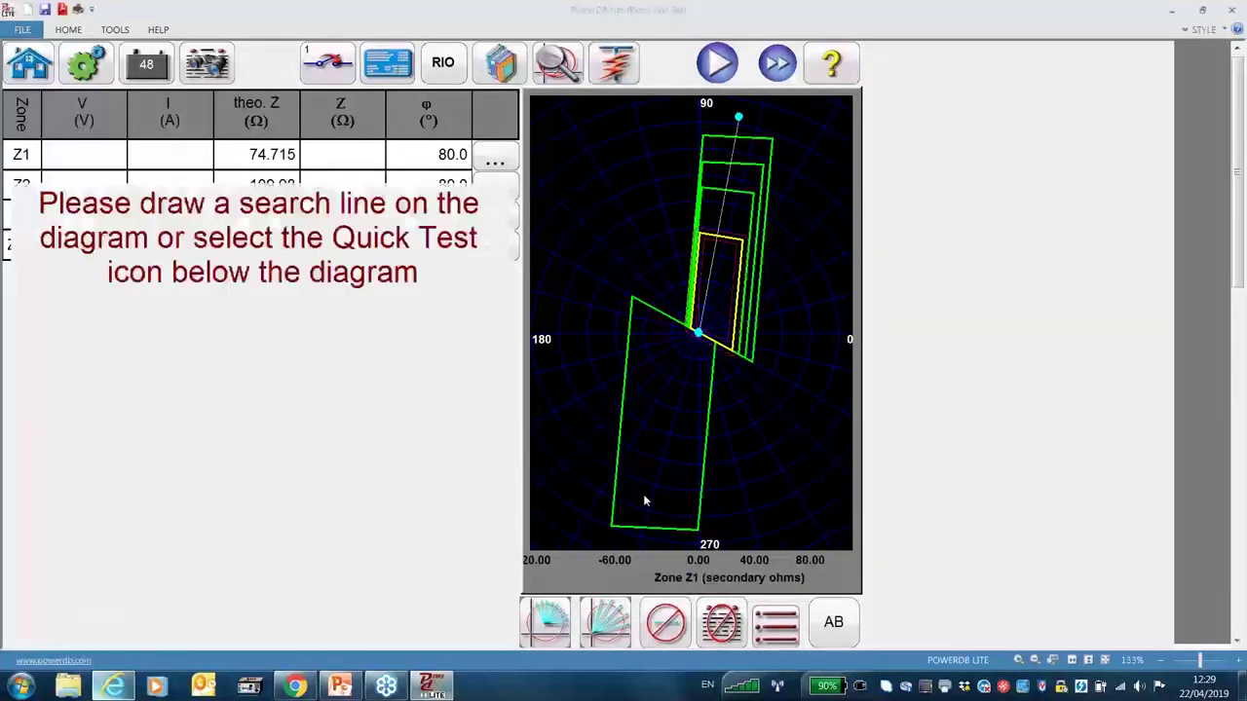
- Place two search lines giving nine shot points, Z1 71.394 Ω to ZRP 153.59 Ω, and open timer settings
{"action": "left_click", "coordinate": [808, 156]}
{"action": "left_click", "coordinate": [686, 291]}
{"action": "left_click", "coordinate": [624, 178]}
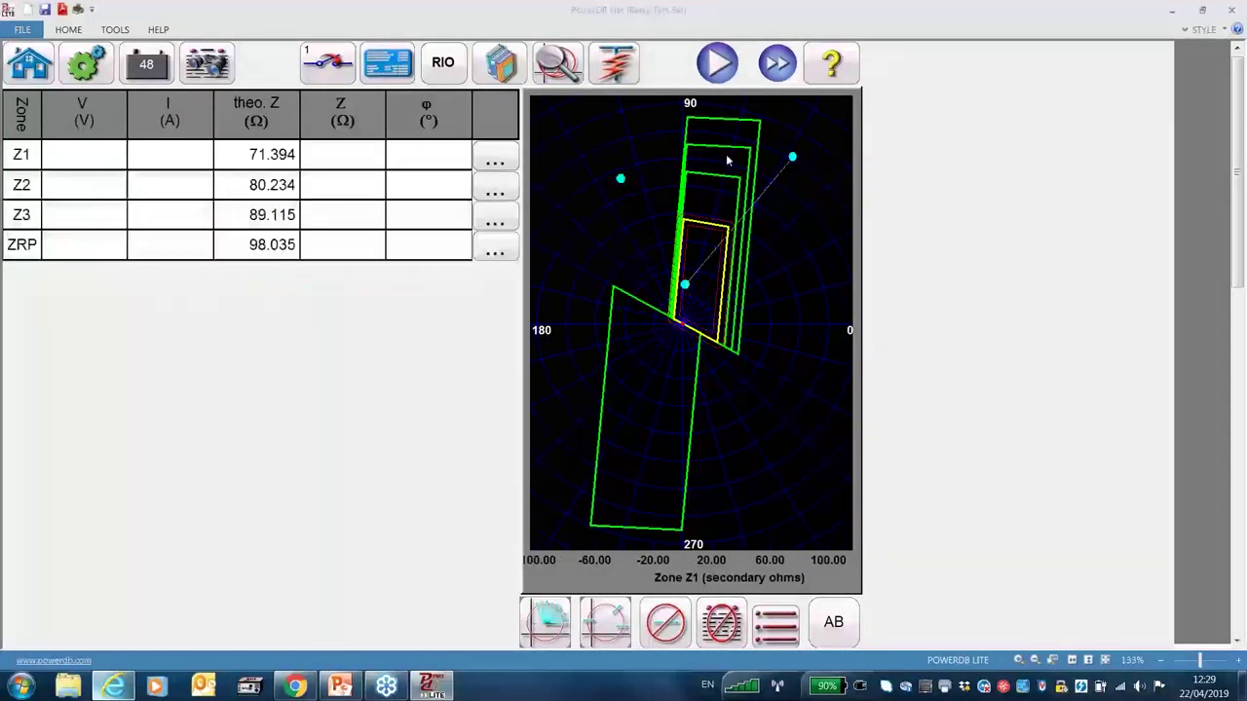
{"action": "left_click", "coordinate": [731, 148]}
{"action": "left_click", "coordinate": [752, 101]}
{"action": "left_click", "coordinate": [702, 231]}
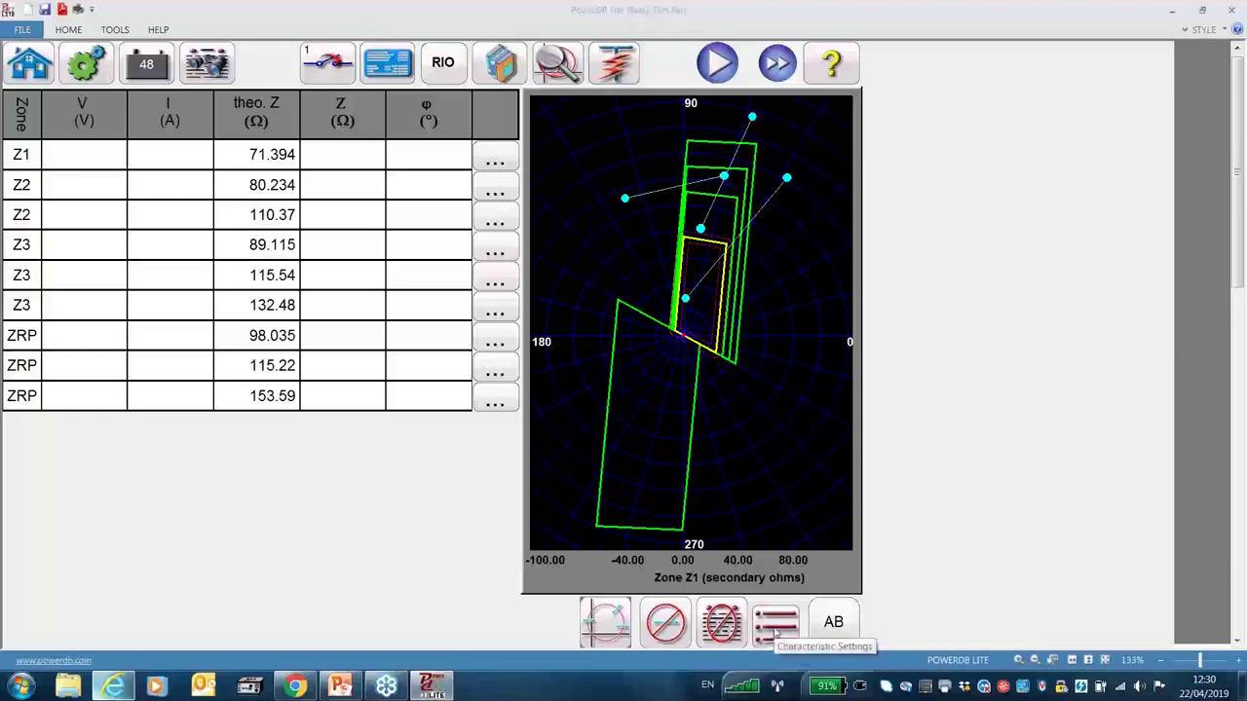
{"action": "left_click", "coordinate": [777, 628]}
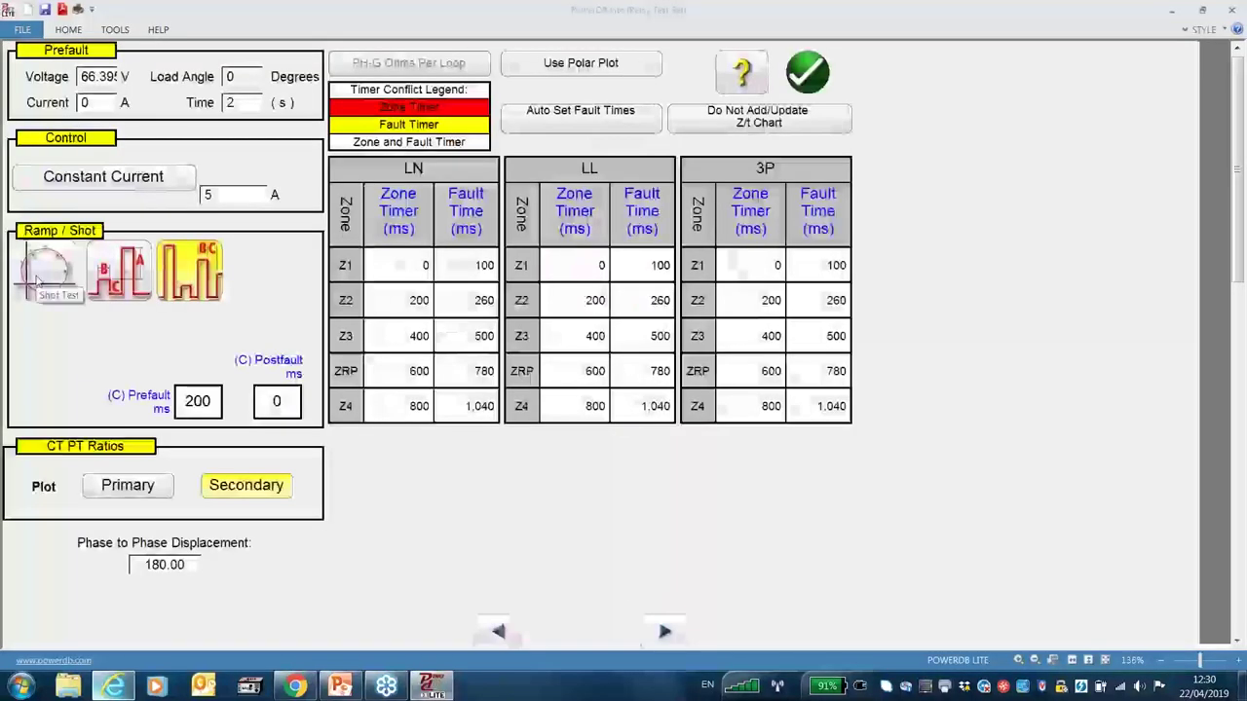
- Accept the timers and select all fault types, zones Z1, Z2, Z3, ZRP, Z4, with Search and Shot
{"action": "left_click", "coordinate": [799, 78]}
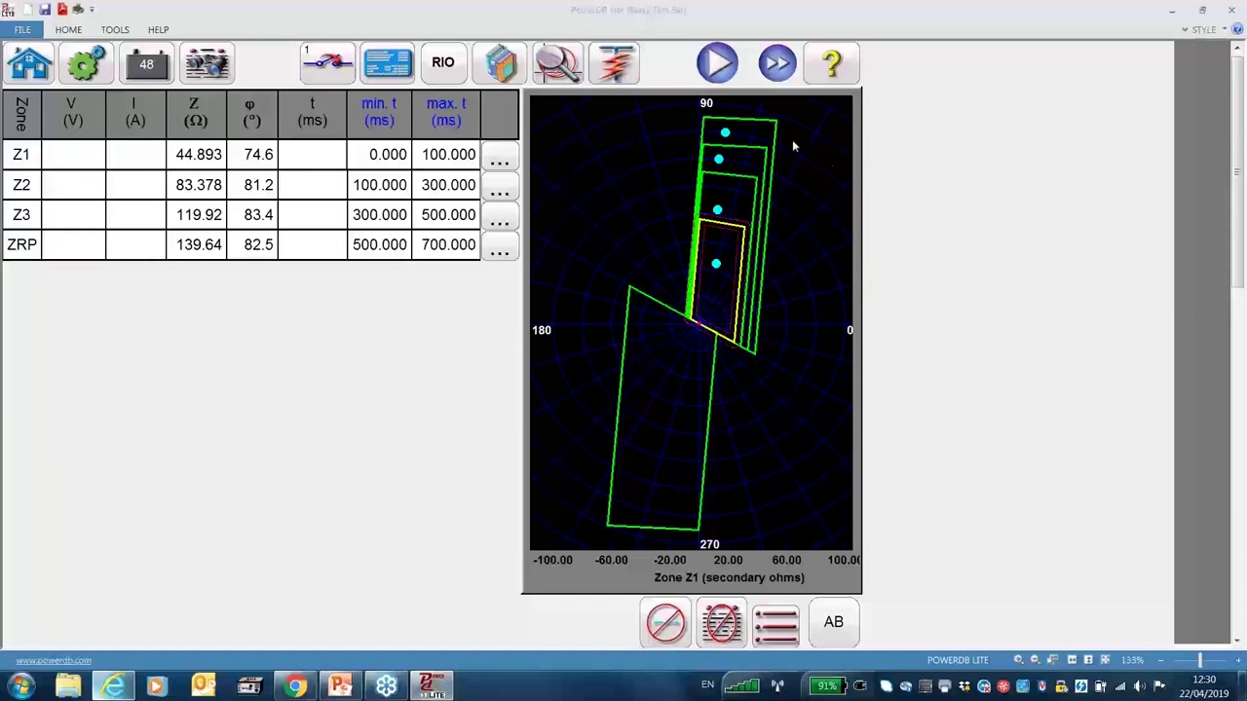
{"action": "left_click", "coordinate": [776, 65]}
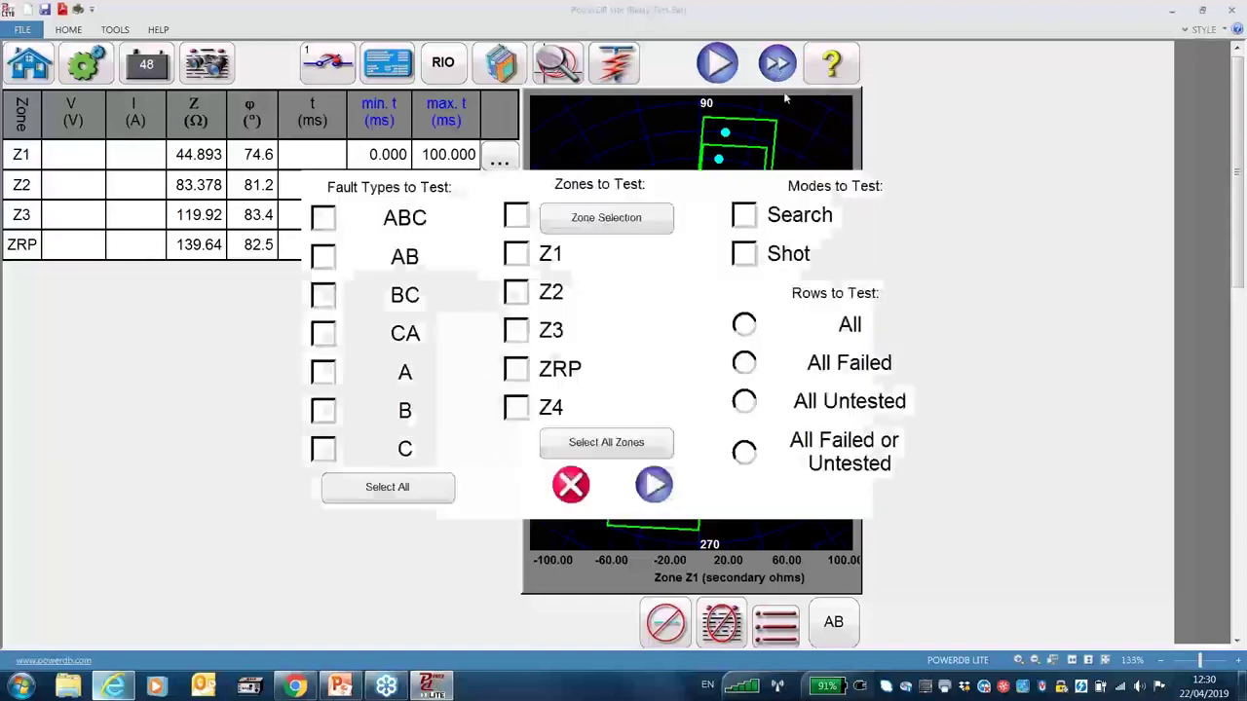
{"action": "left_click", "coordinate": [387, 492]}
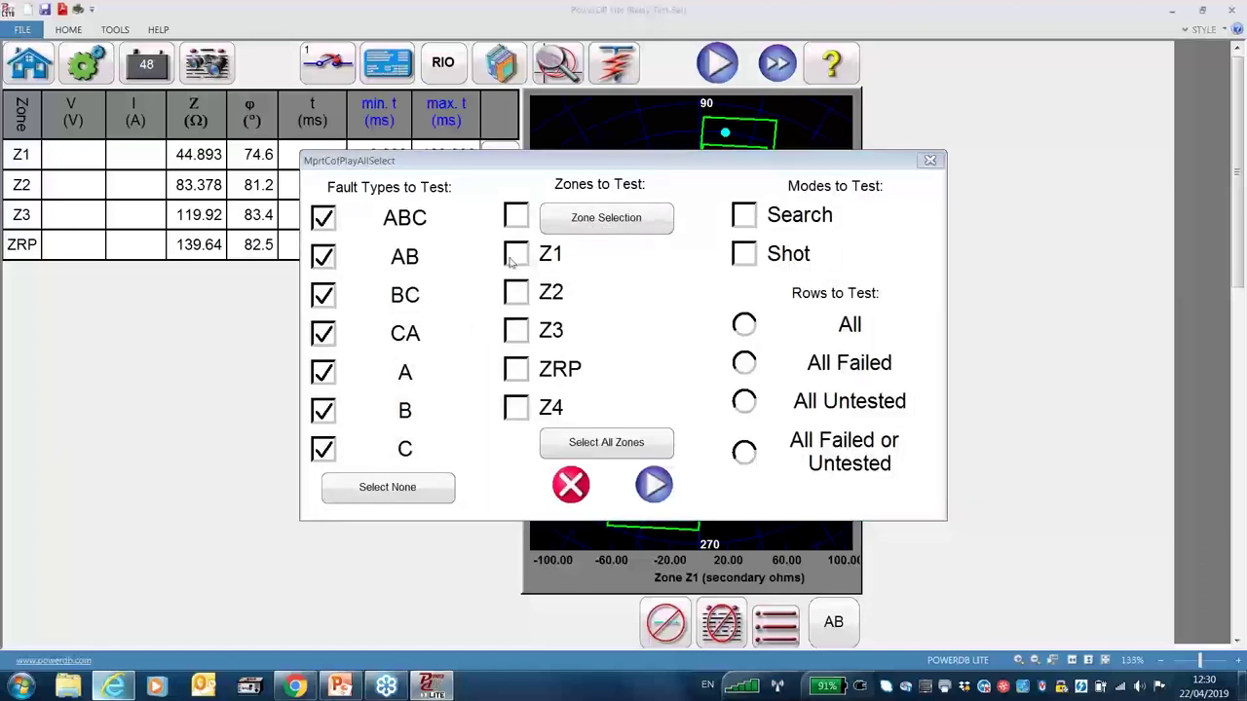
{"action": "left_click", "coordinate": [514, 255]}
{"action": "left_click", "coordinate": [515, 292]}
{"action": "left_click", "coordinate": [516, 331]}
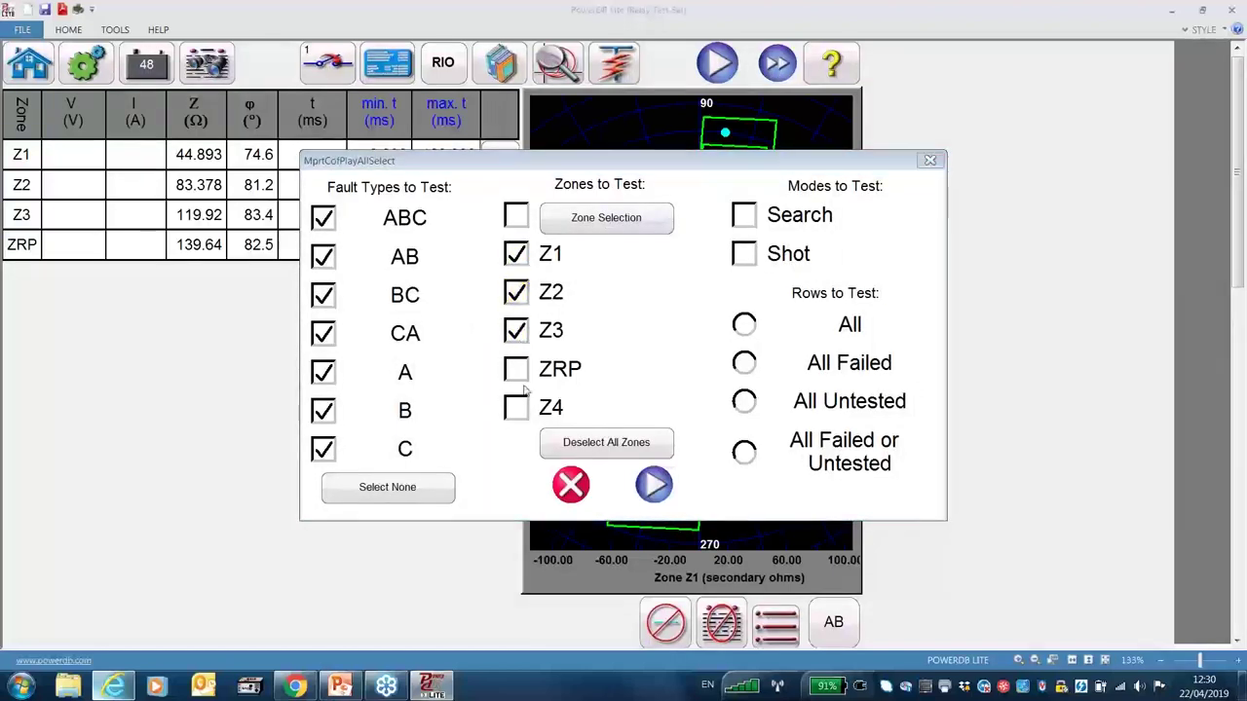
{"action": "left_click", "coordinate": [515, 370]}
{"action": "left_click", "coordinate": [515, 407]}
{"action": "left_click", "coordinate": [744, 215]}
{"action": "left_click", "coordinate": [744, 254]}
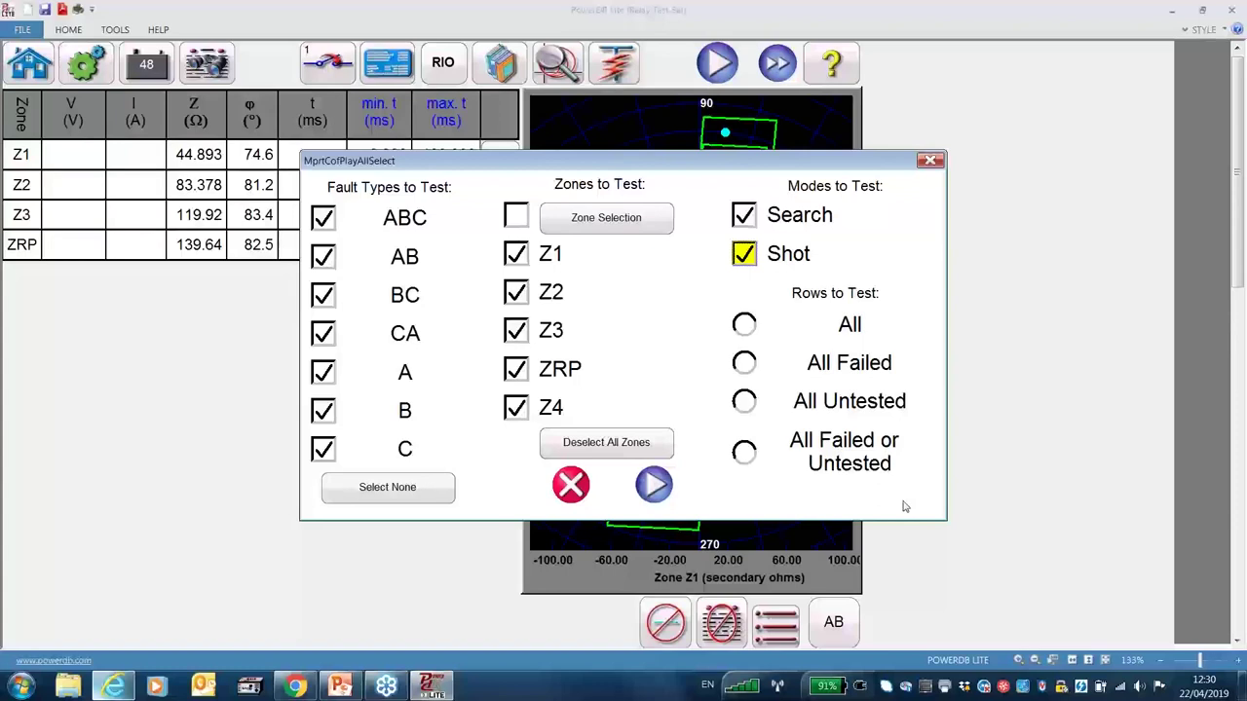
- Test All rows and run; the first Z1 shot fails measuring 80.872 Ω at 63.1°
{"action": "left_click", "coordinate": [743, 324]}
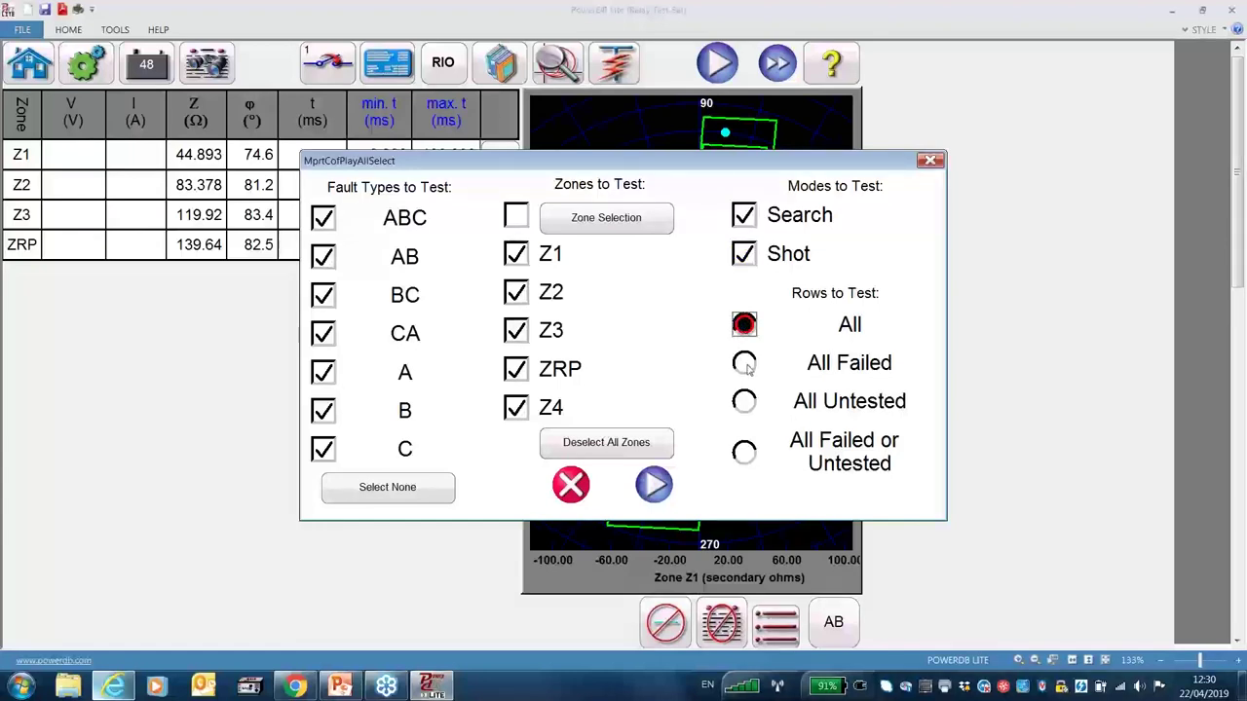
{"action": "left_click", "coordinate": [745, 364]}
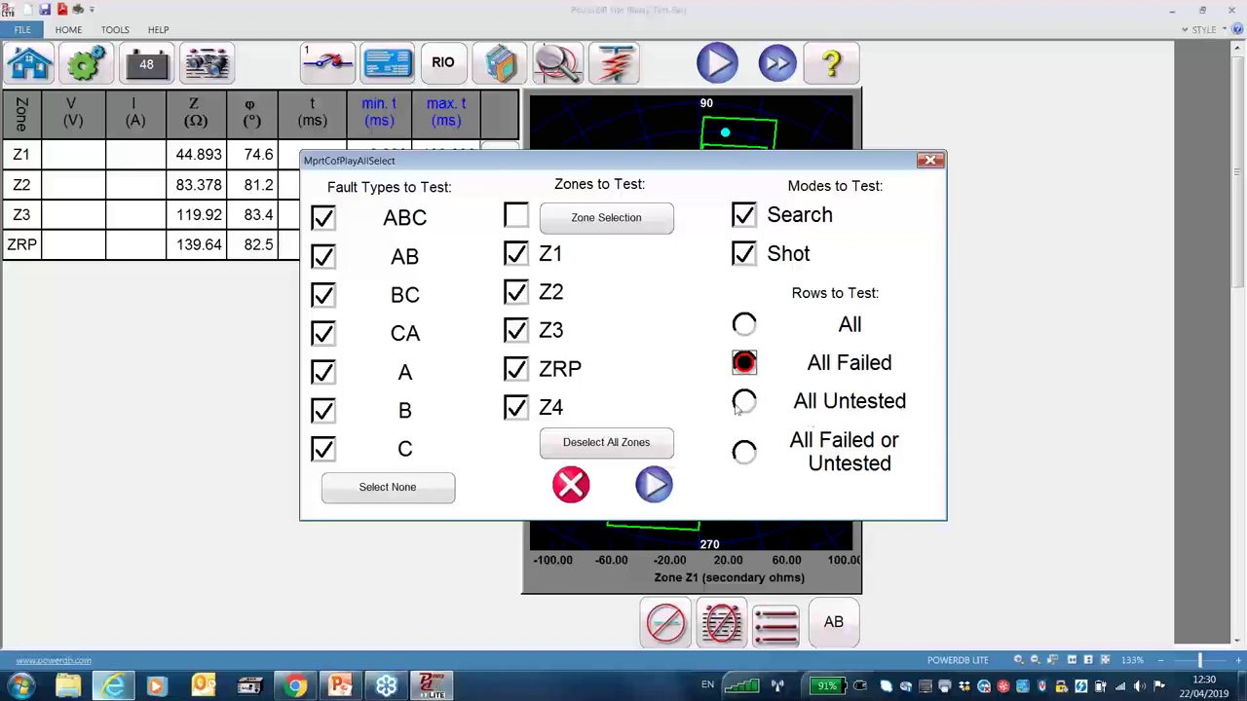
{"action": "left_click", "coordinate": [742, 404]}
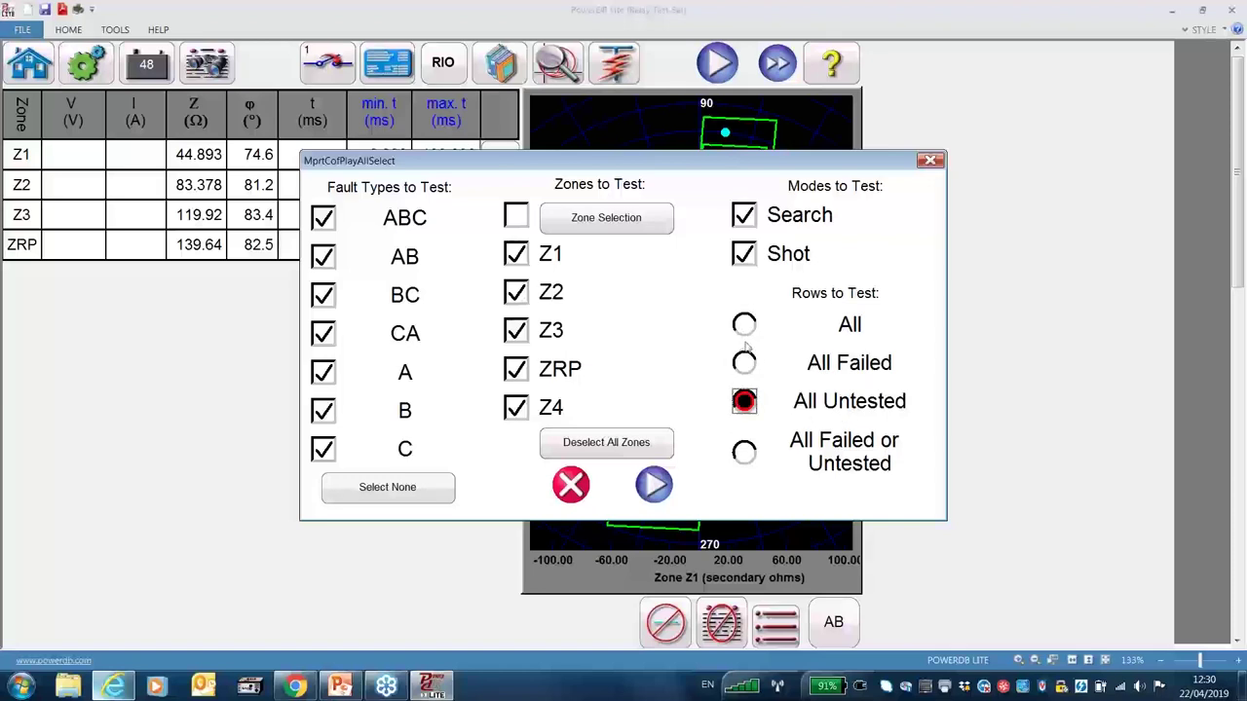
{"action": "left_click", "coordinate": [748, 327]}
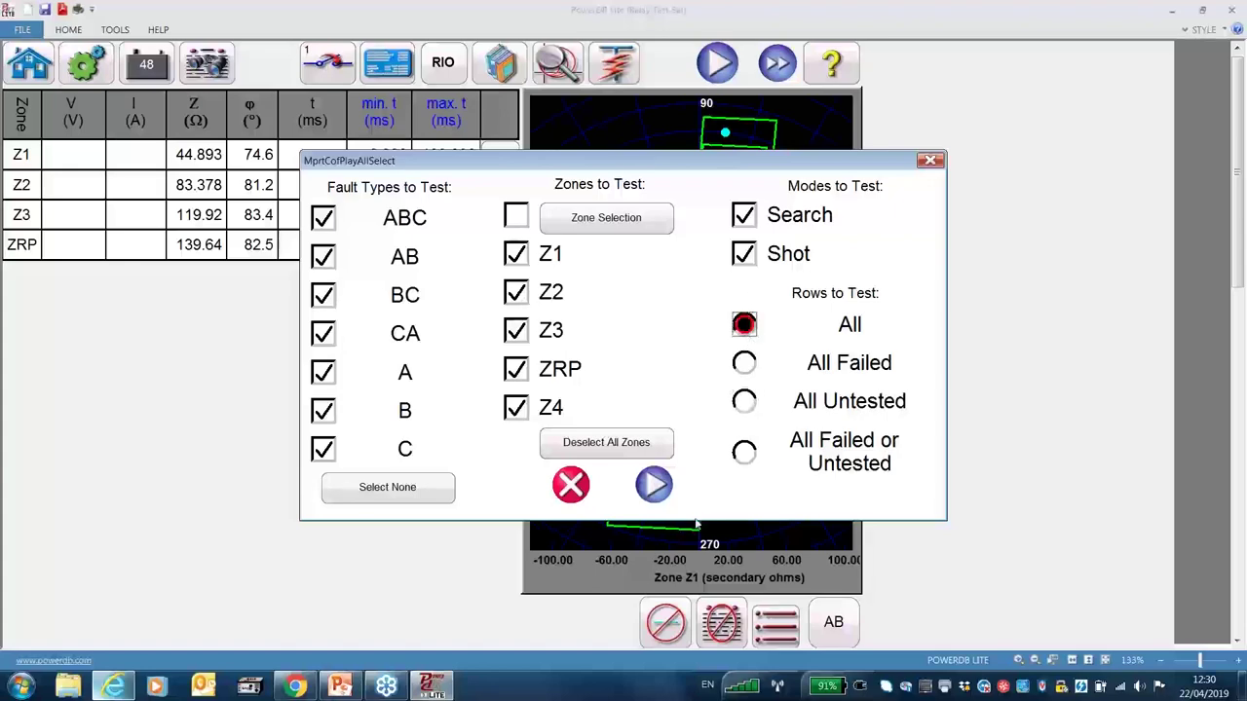
{"action": "left_click", "coordinate": [654, 487]}
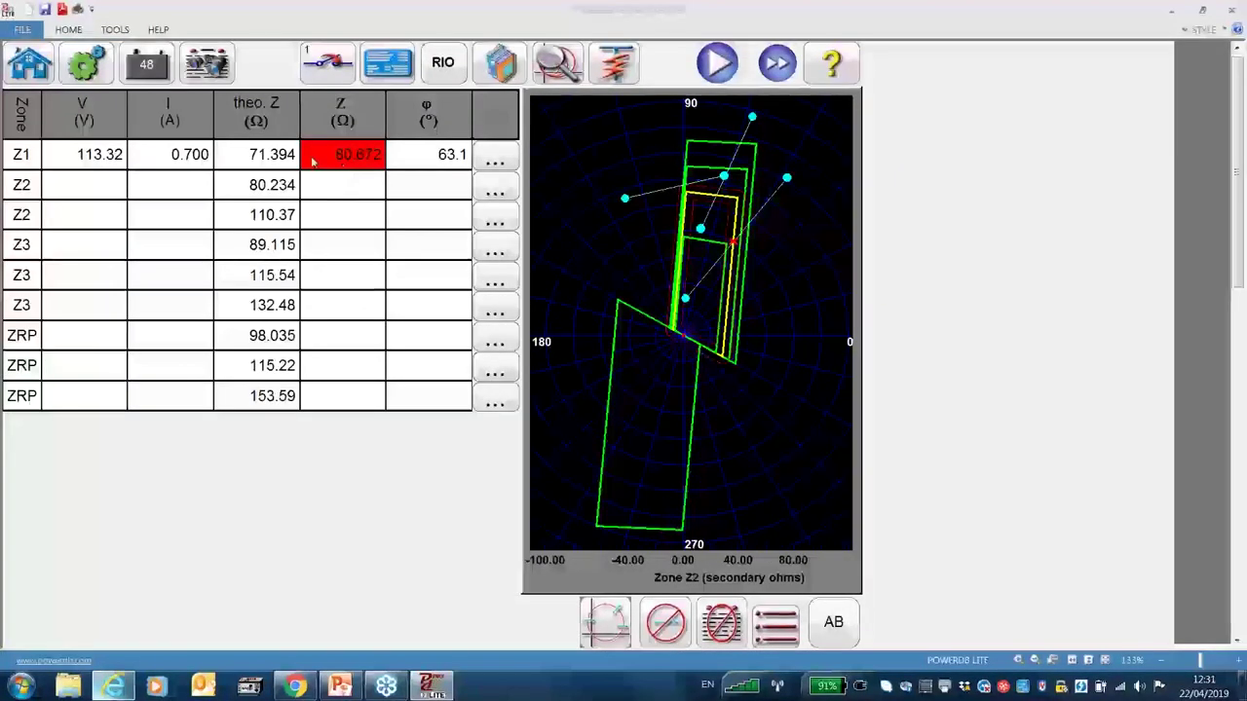
- Check the Z1 row options, then view the Relay Test Report with ALSTOM P546 nameplate data
{"action": "left_click", "coordinate": [494, 160]}
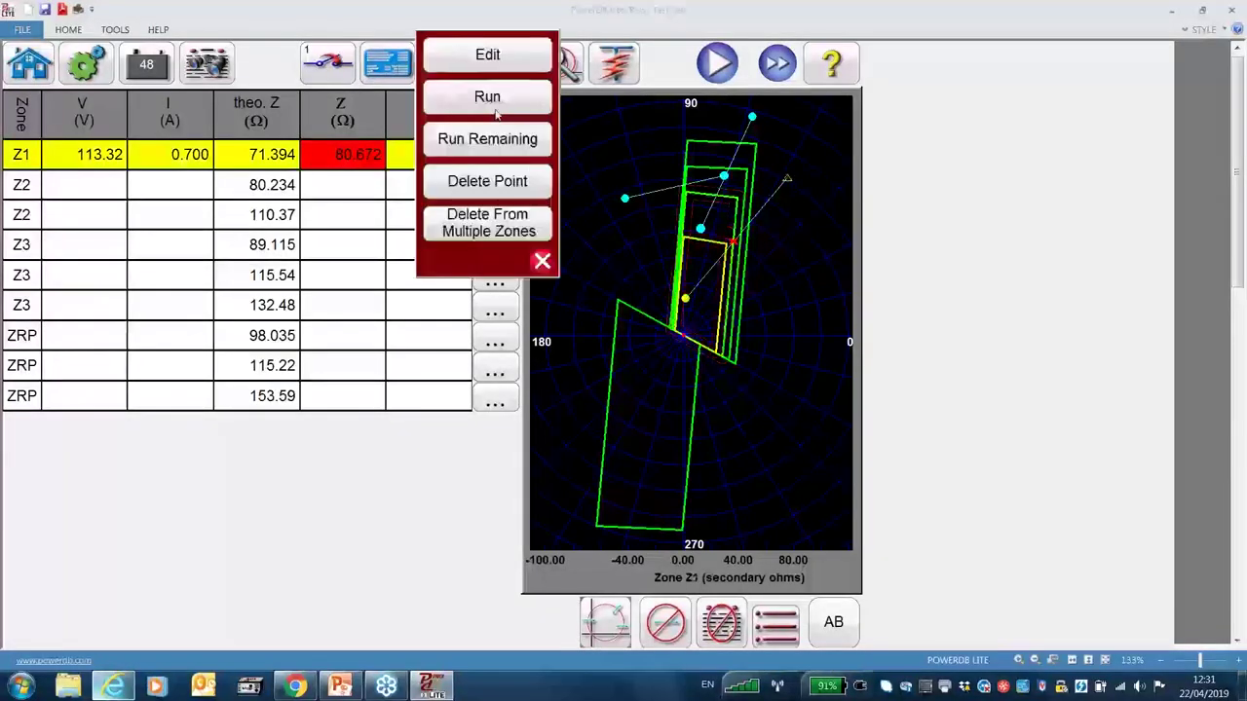
{"action": "left_click", "coordinate": [543, 261]}
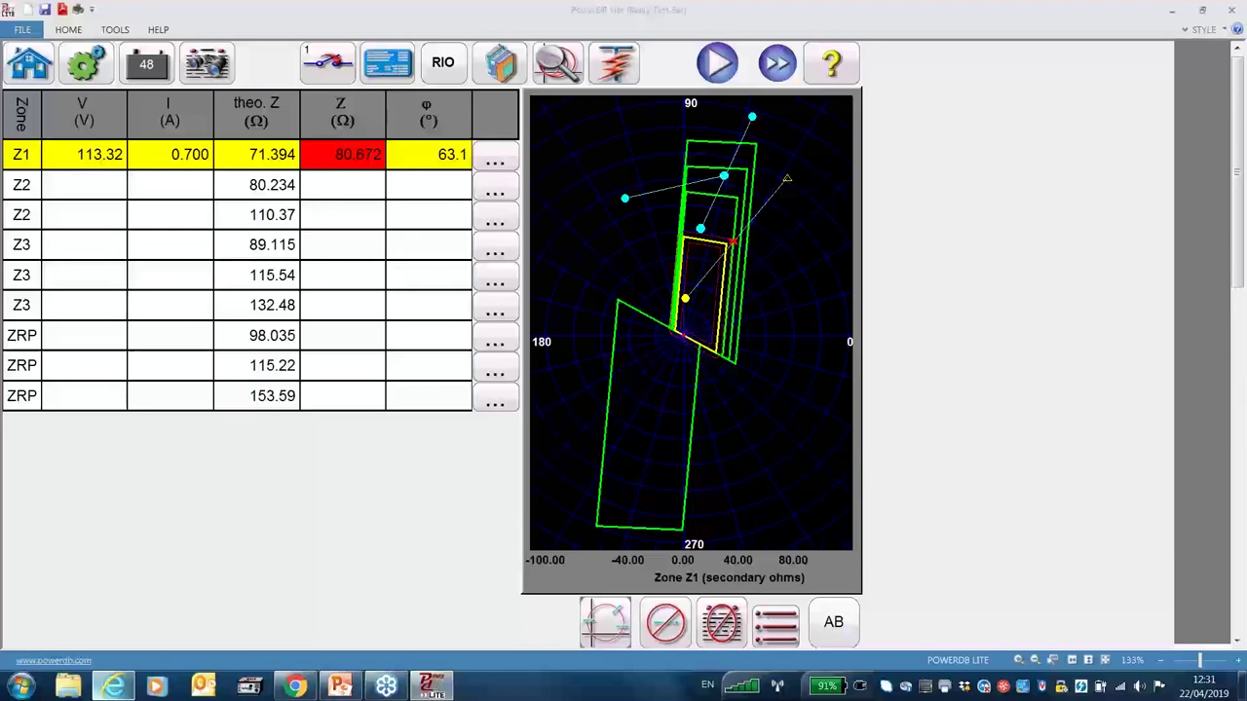
{"action": "left_click", "coordinate": [206, 70]}
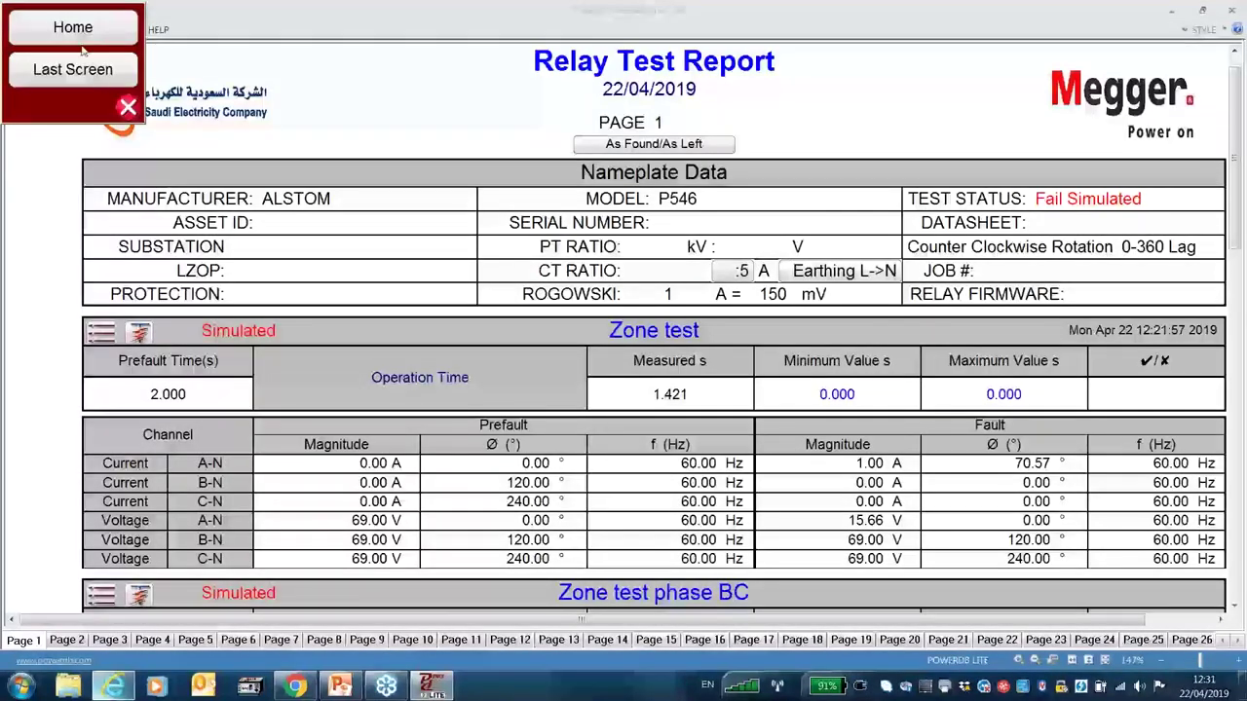
- Return from the report to the test screen and exit the test to Instrument Selection
{"action": "left_click", "coordinate": [82, 35]}
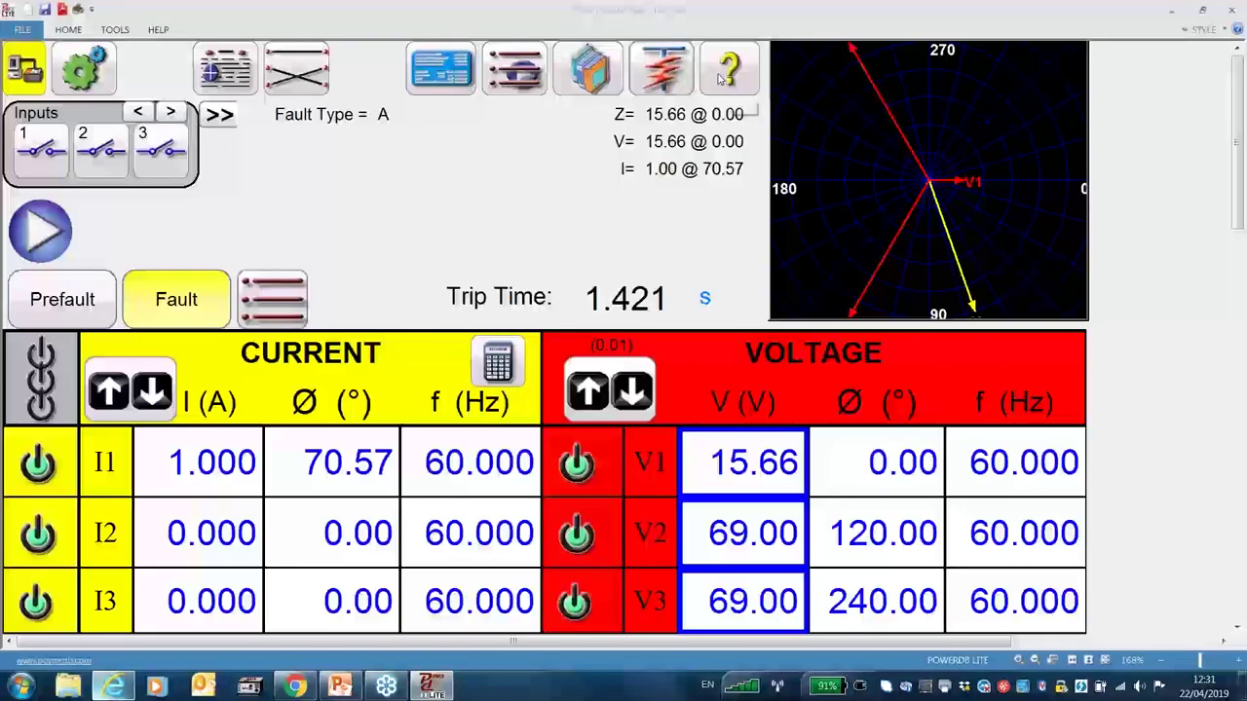
{"action": "left_click", "coordinate": [721, 79]}
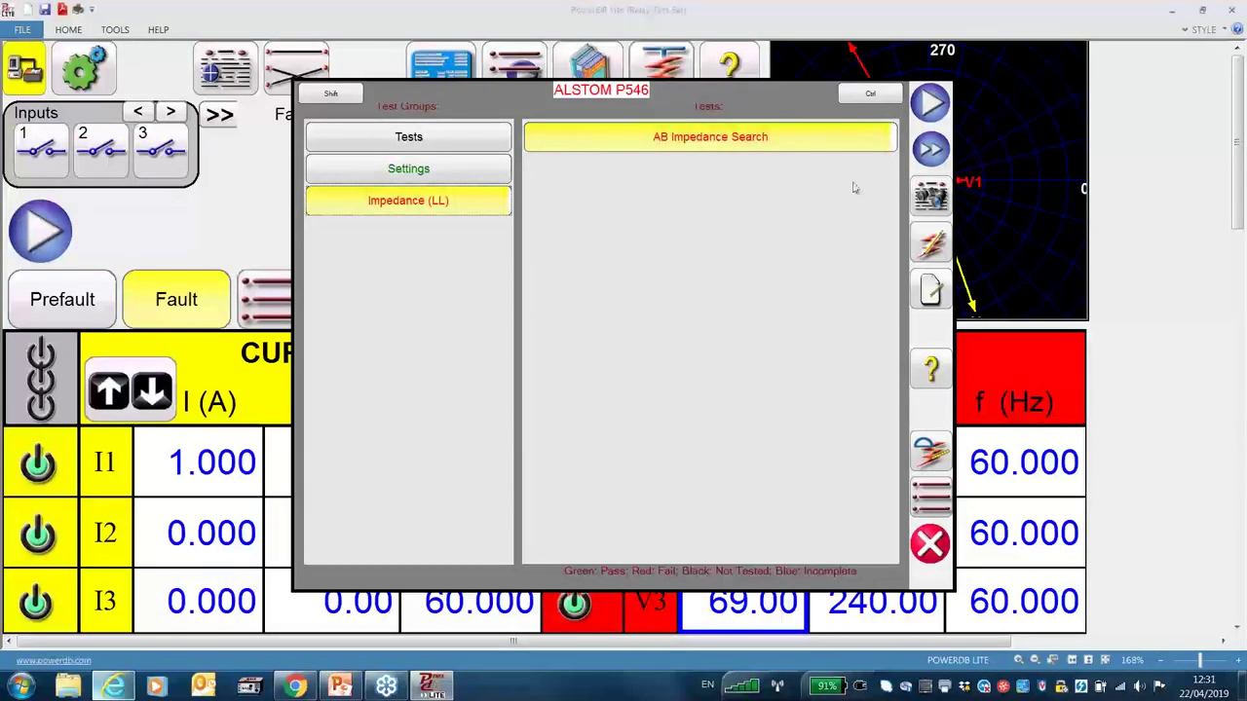
{"action": "left_click", "coordinate": [931, 193]}
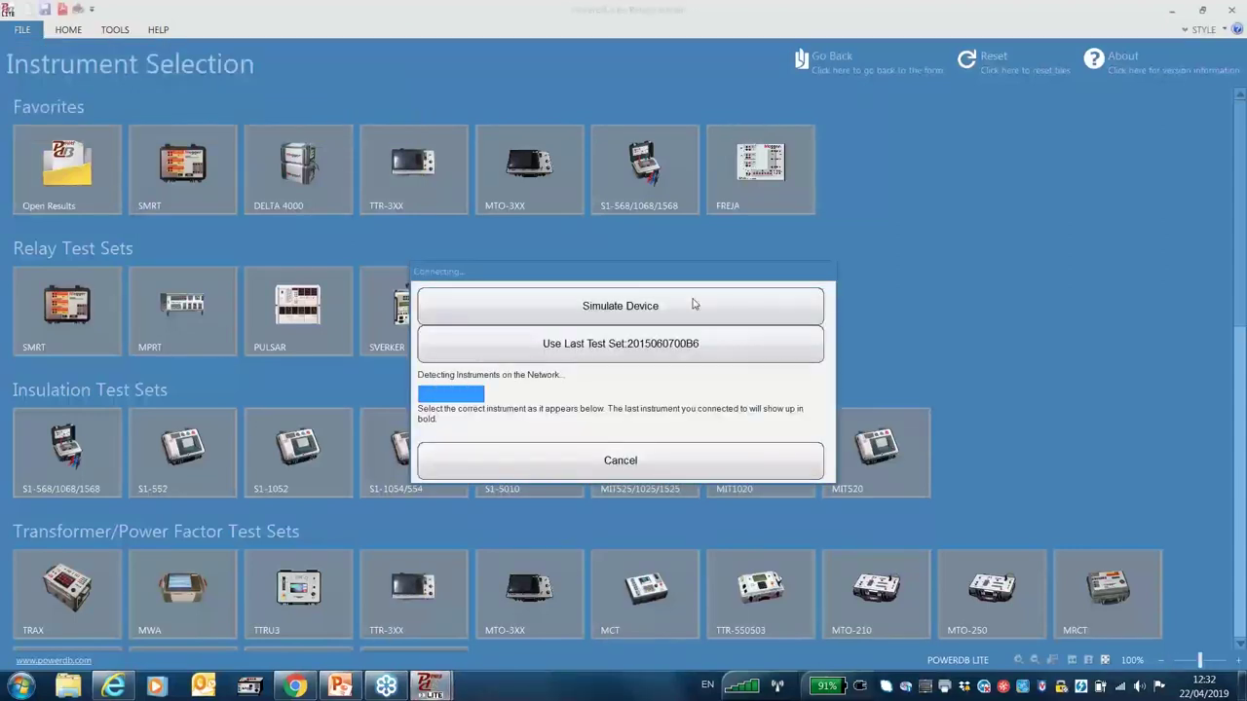
- Simulate the device and start an Impedance Click On Fault test with a GENERIC MHO characteristic
{"action": "left_click", "coordinate": [693, 303]}
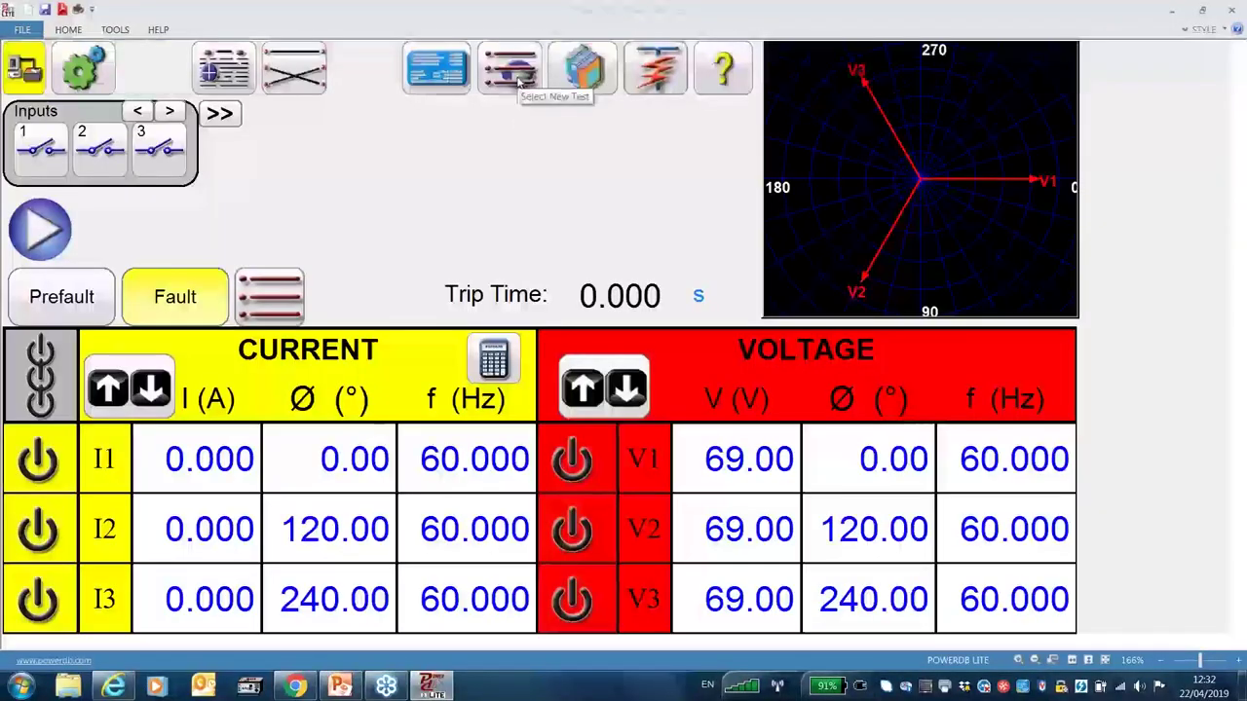
{"action": "left_click", "coordinate": [517, 84]}
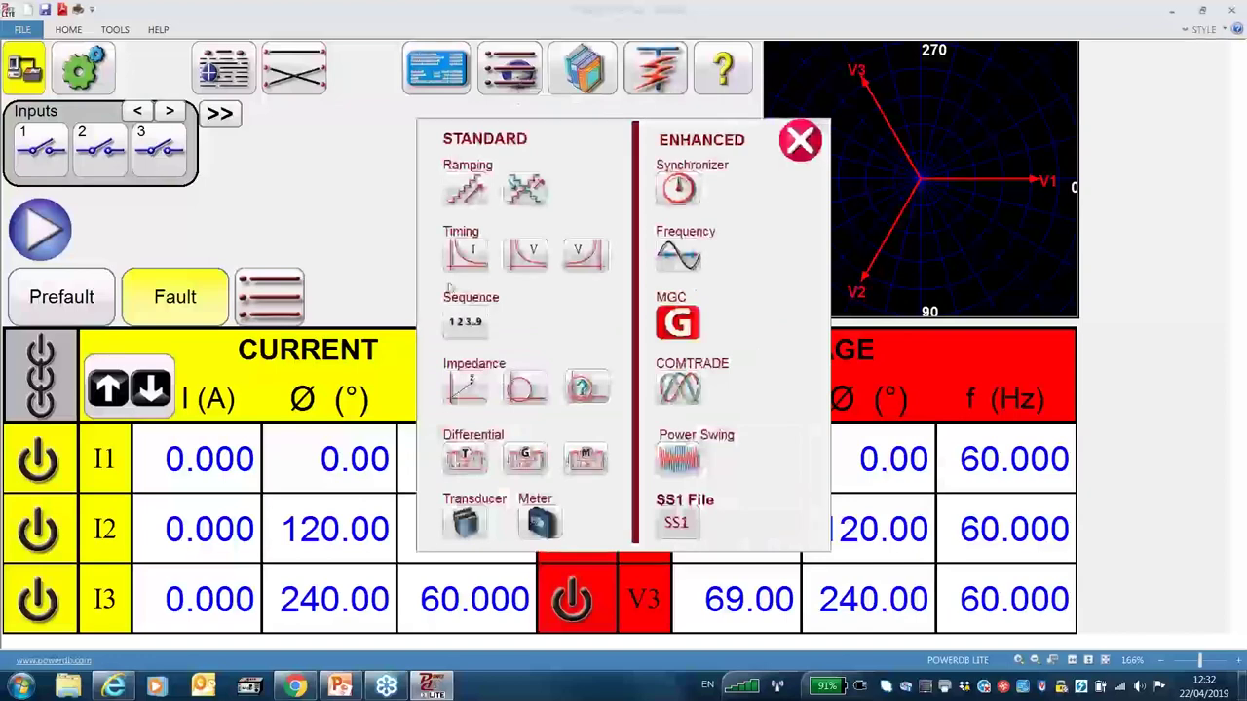
{"action": "left_click", "coordinate": [523, 392]}
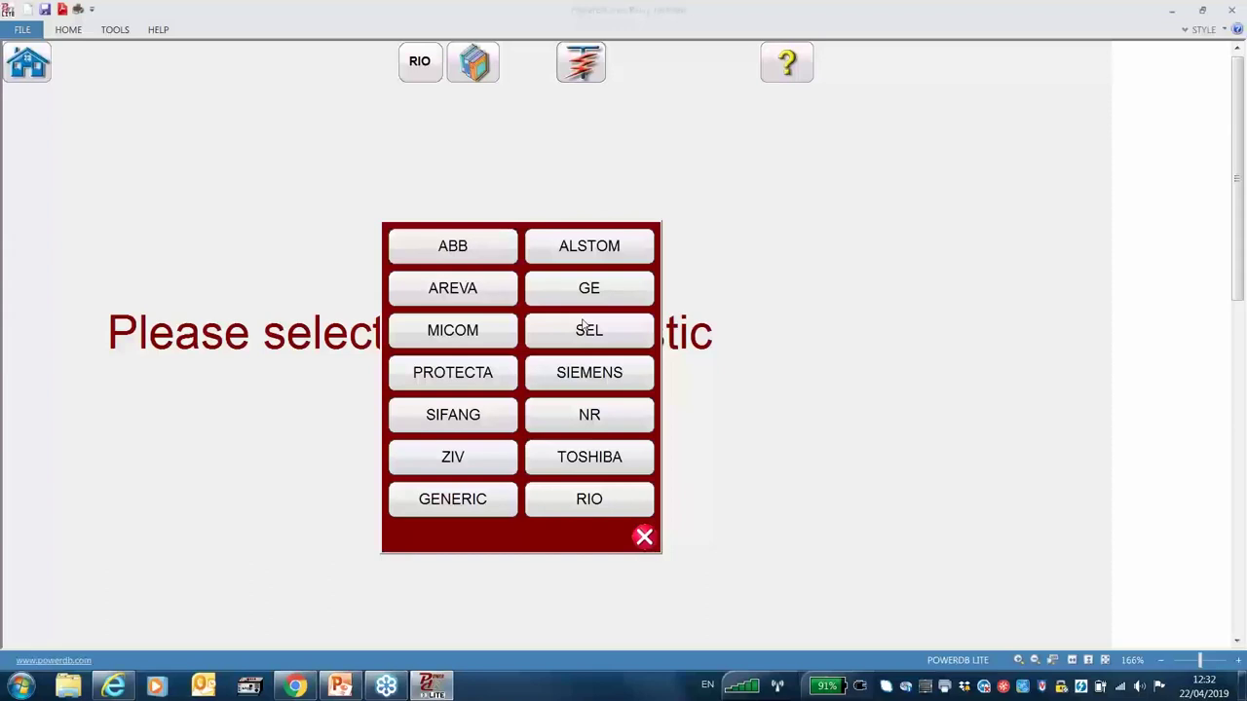
{"action": "left_click", "coordinate": [461, 510]}
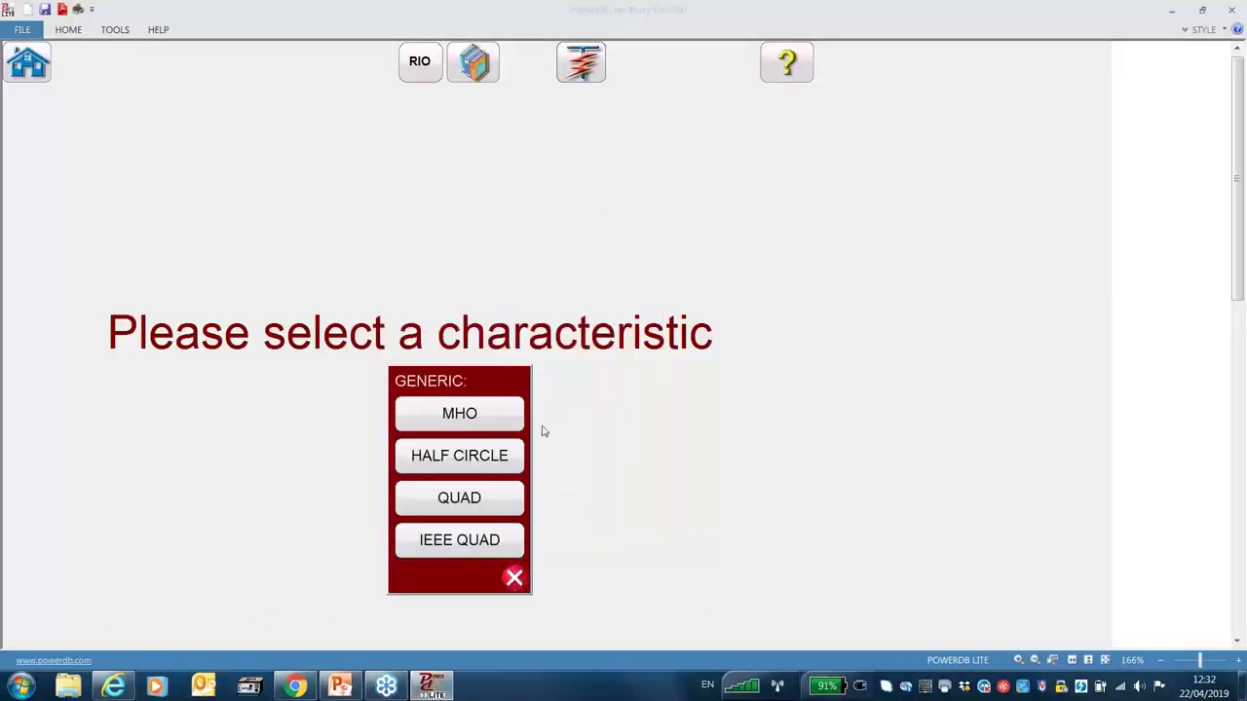
{"action": "left_click", "coordinate": [509, 412]}
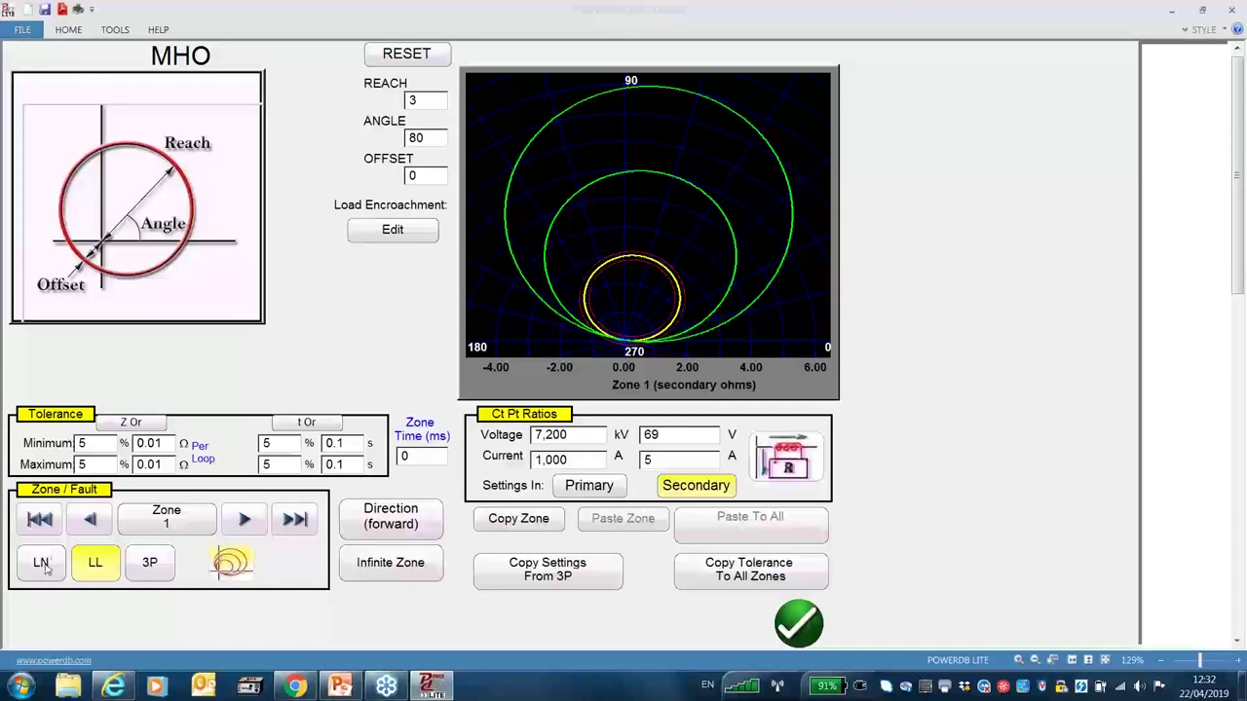
- Review the LN, LL and three-phase zone settings, then set Zone 1 LN reach to 5
{"action": "left_click", "coordinate": [42, 567]}
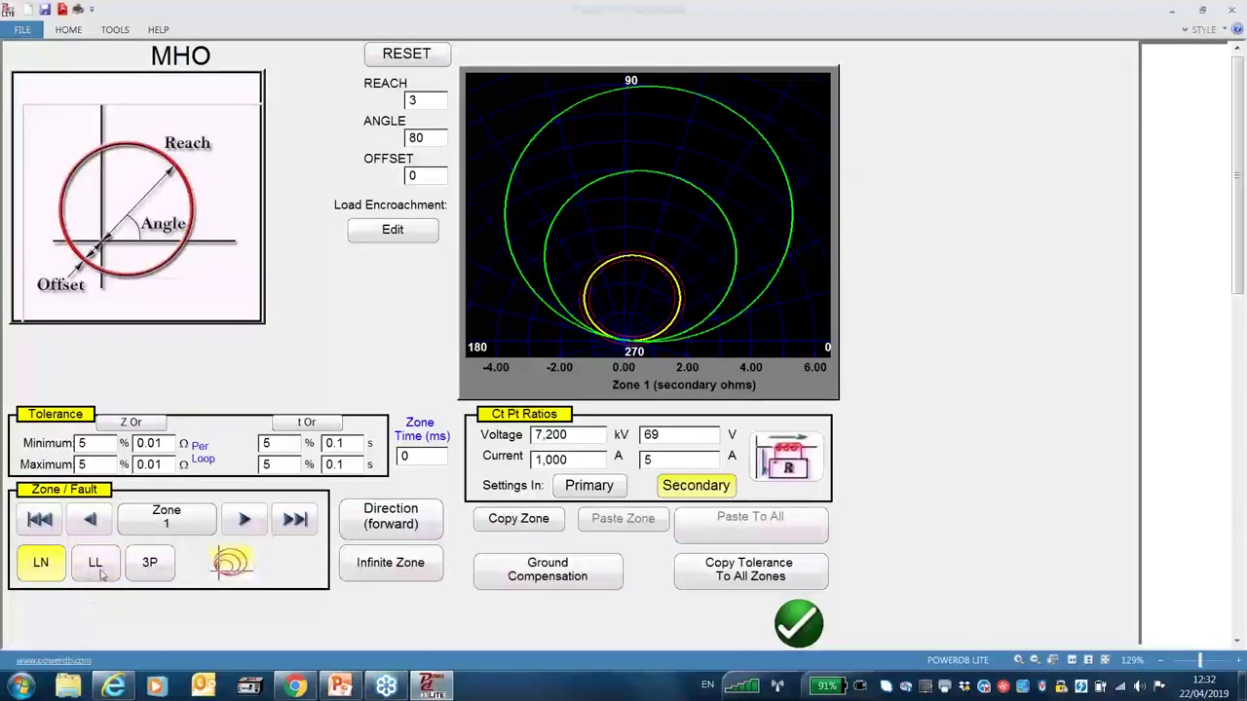
{"action": "left_click", "coordinate": [95, 567]}
{"action": "left_click", "coordinate": [44, 569]}
{"action": "left_click", "coordinate": [150, 572]}
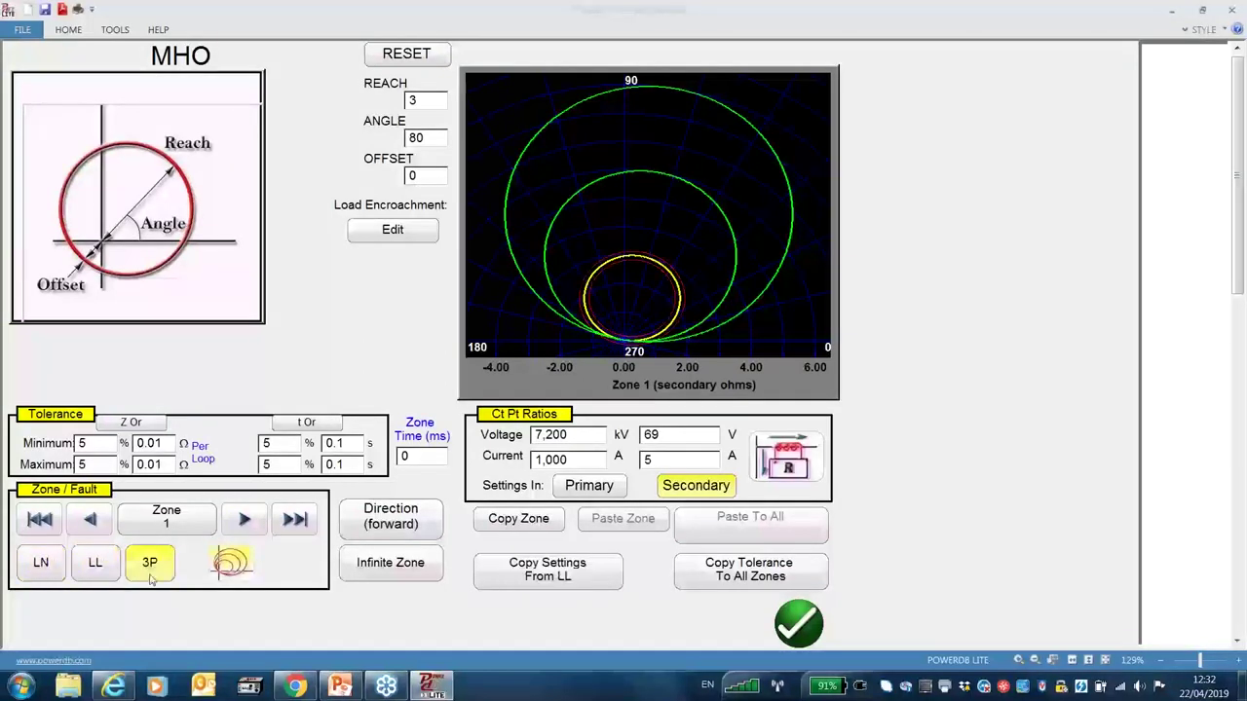
{"action": "left_click", "coordinate": [34, 573]}
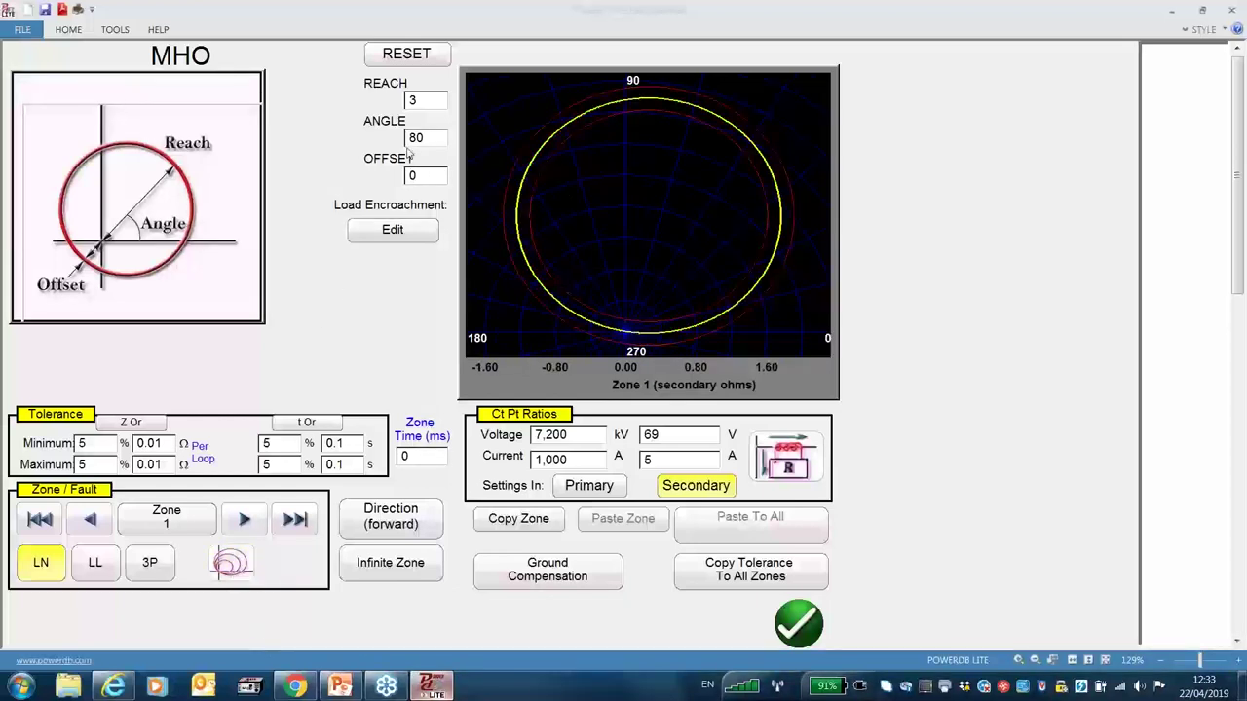
{"action": "left_click", "coordinate": [431, 108]}
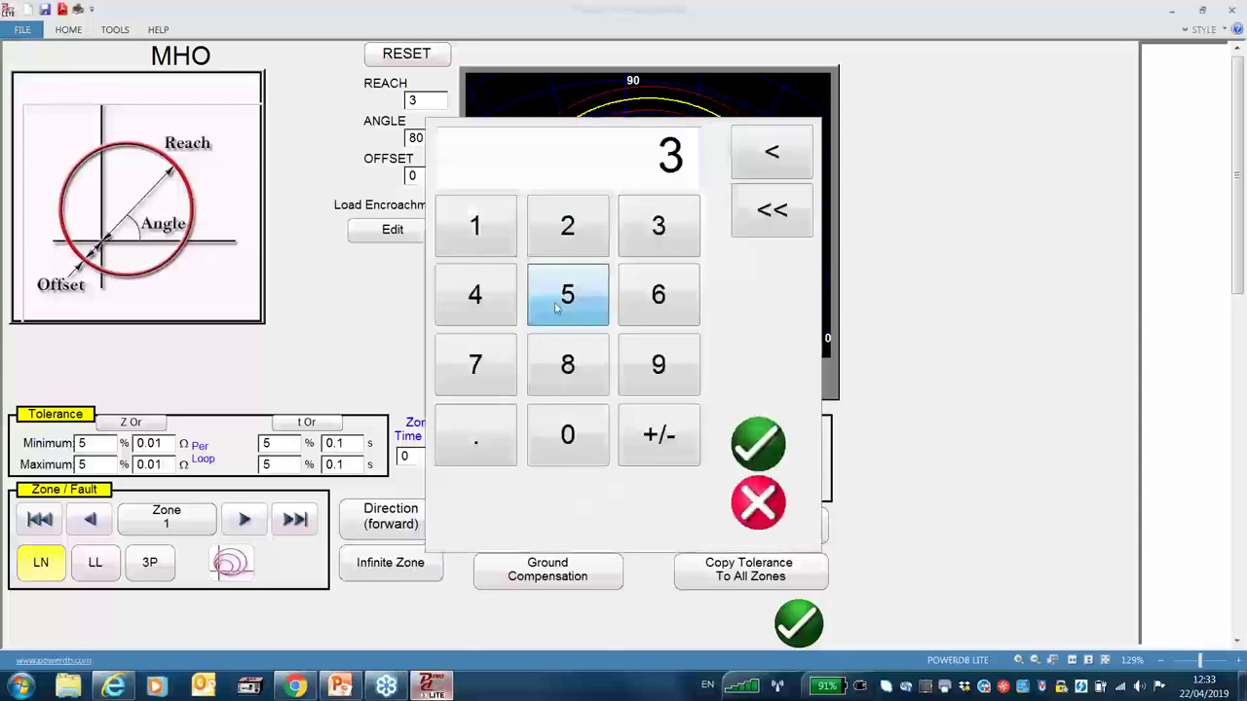
{"action": "left_click", "coordinate": [568, 295]}
{"action": "left_click", "coordinate": [757, 439]}
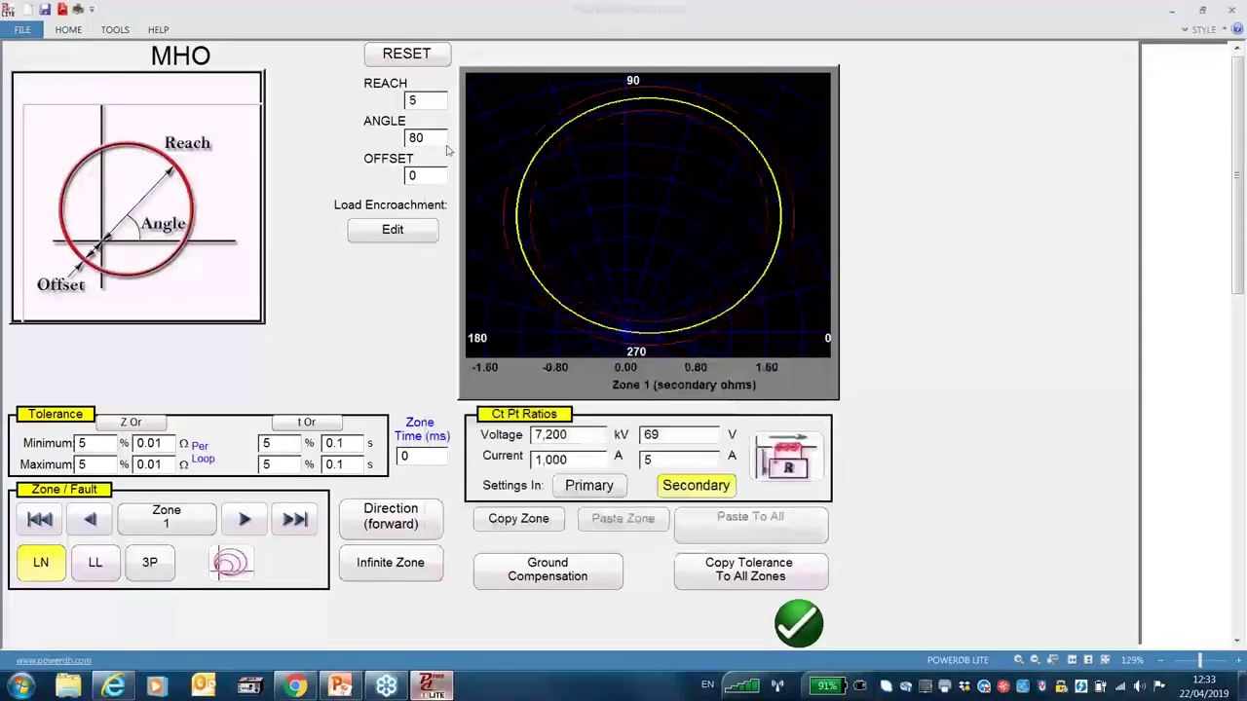
- Set the Zone 1 MHO characteristic angle to 90°
{"action": "left_click", "coordinate": [425, 137]}
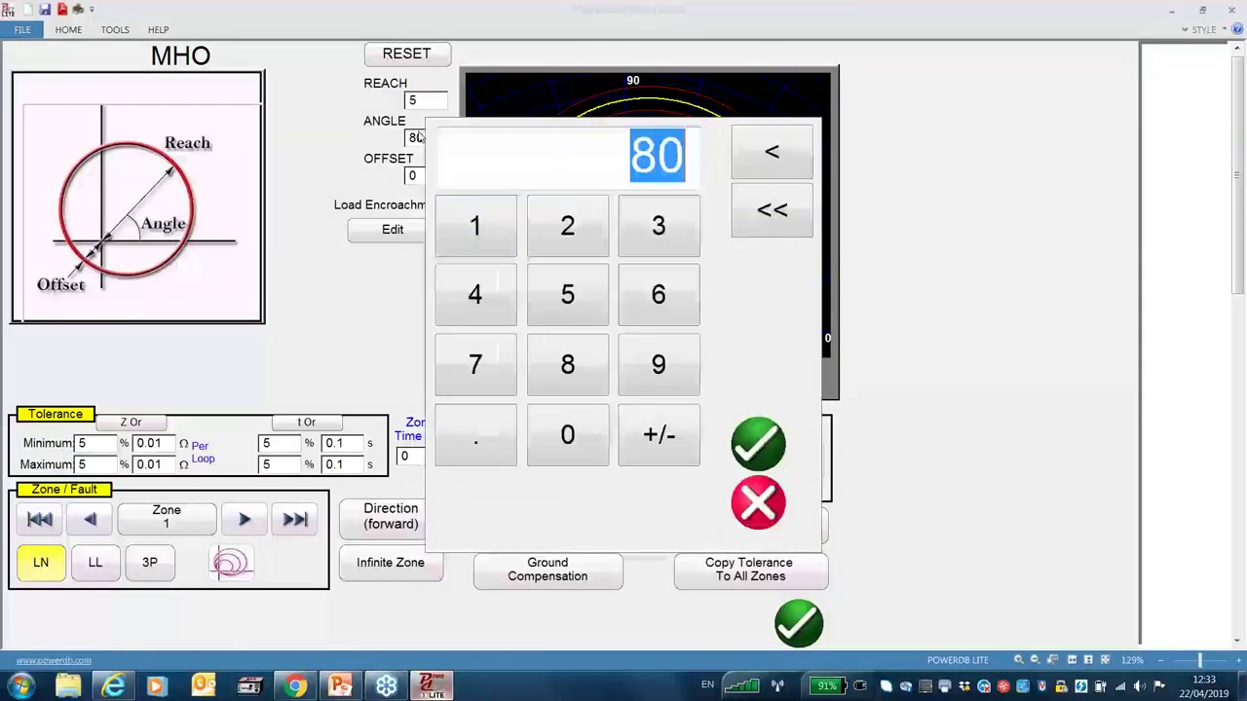
{"action": "left_click", "coordinate": [650, 362]}
{"action": "left_click", "coordinate": [567, 434]}
{"action": "left_click", "coordinate": [757, 443]}
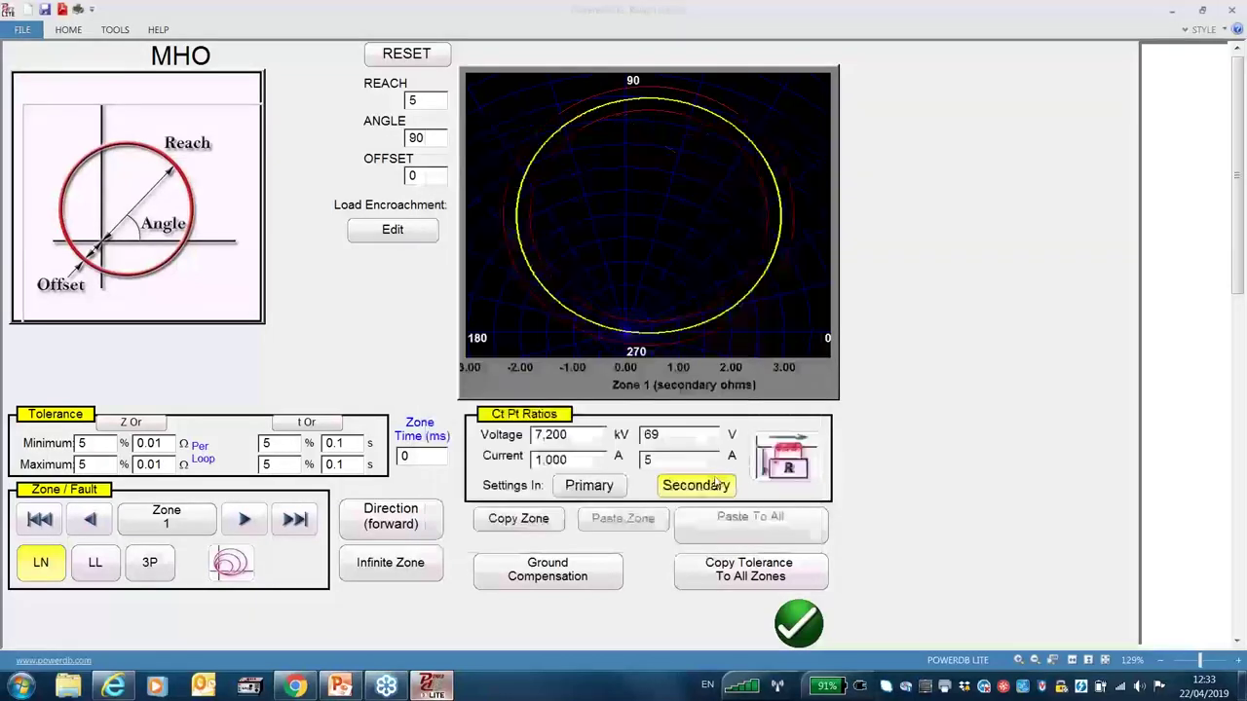
- Try an offset of -2, then set the Zone 1 offset to 2
{"action": "left_click", "coordinate": [425, 175]}
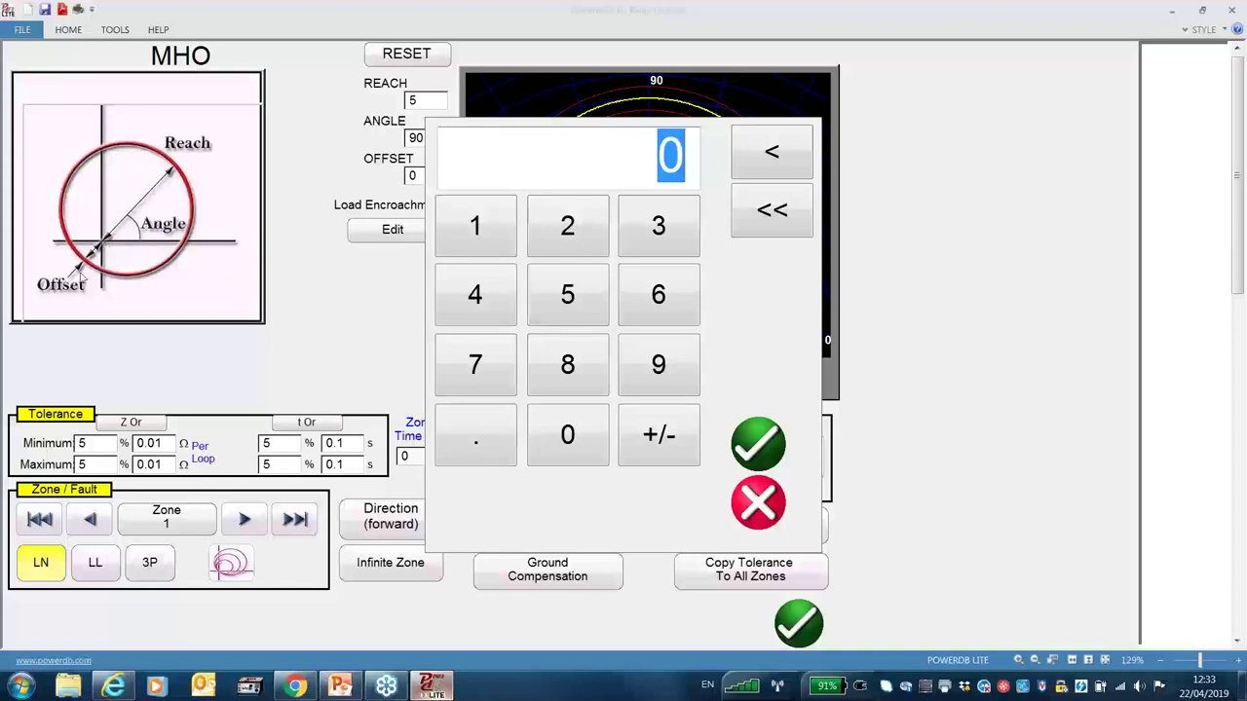
{"action": "left_click", "coordinate": [668, 451]}
{"action": "type", "text": "2"}
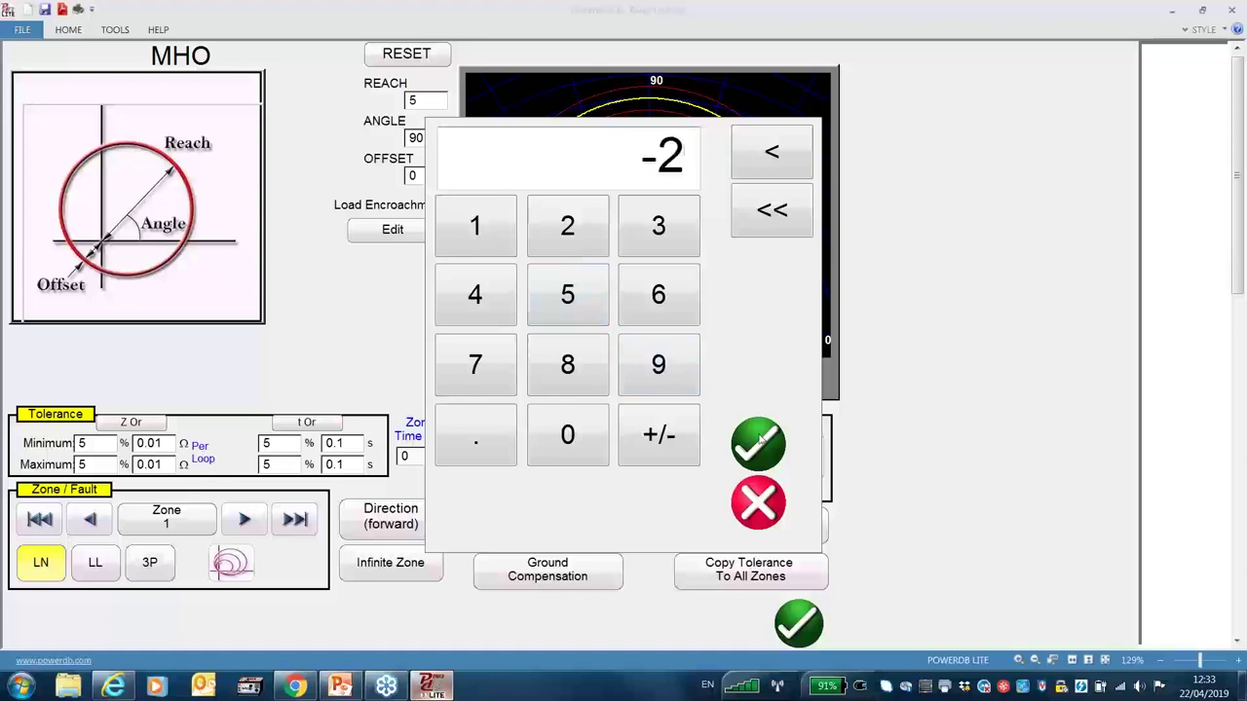
{"action": "left_click", "coordinate": [758, 444]}
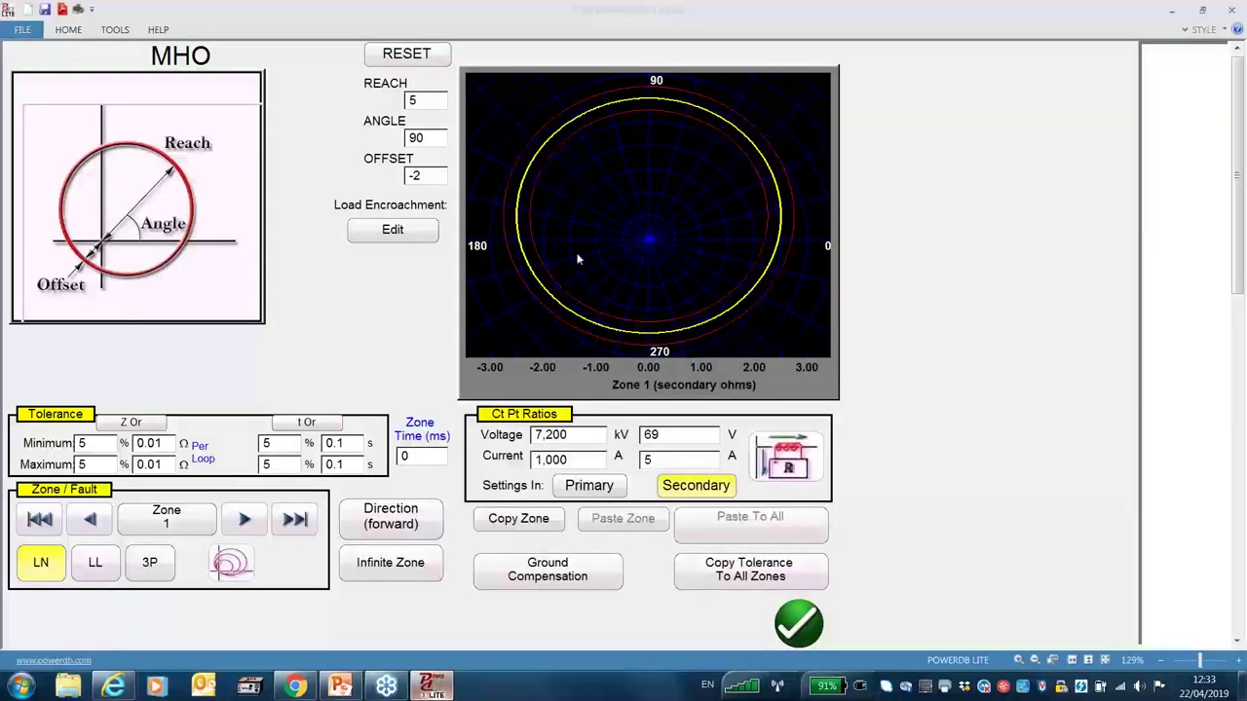
{"action": "left_click", "coordinate": [418, 175]}
{"action": "left_click", "coordinate": [573, 232]}
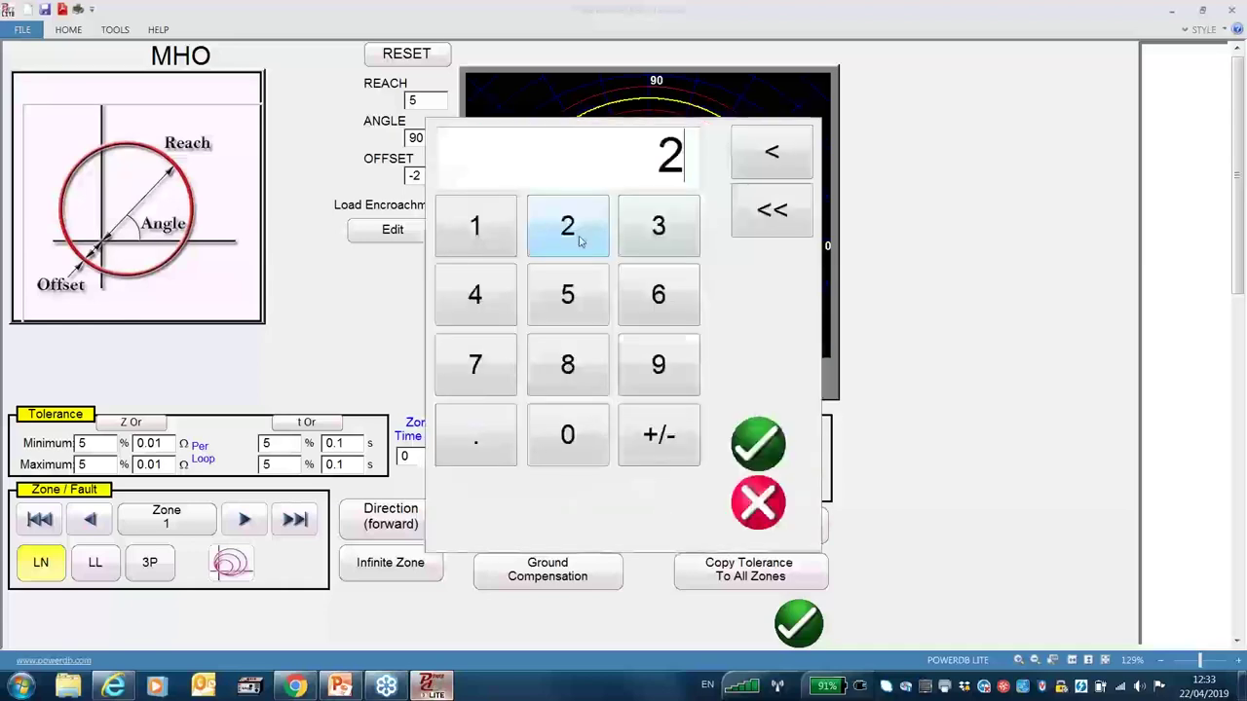
{"action": "left_click", "coordinate": [759, 445]}
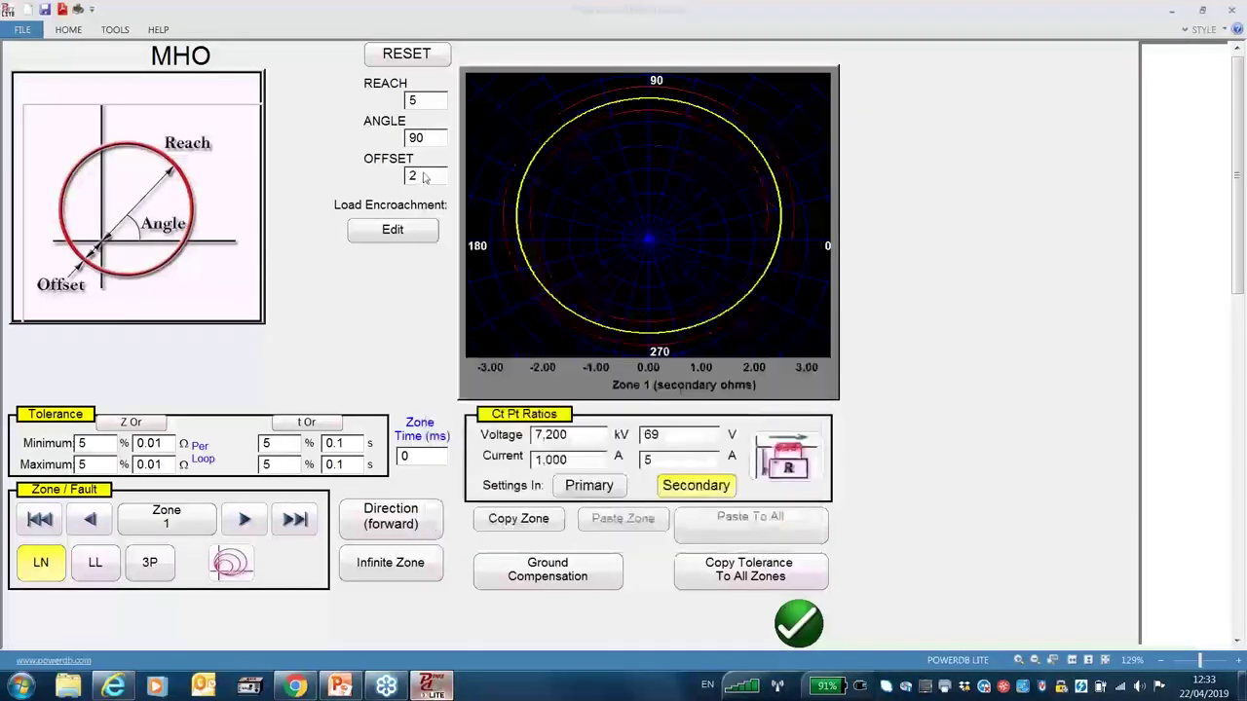
{"action": "left_click", "coordinate": [419, 175]}
{"action": "left_click", "coordinate": [757, 444]}
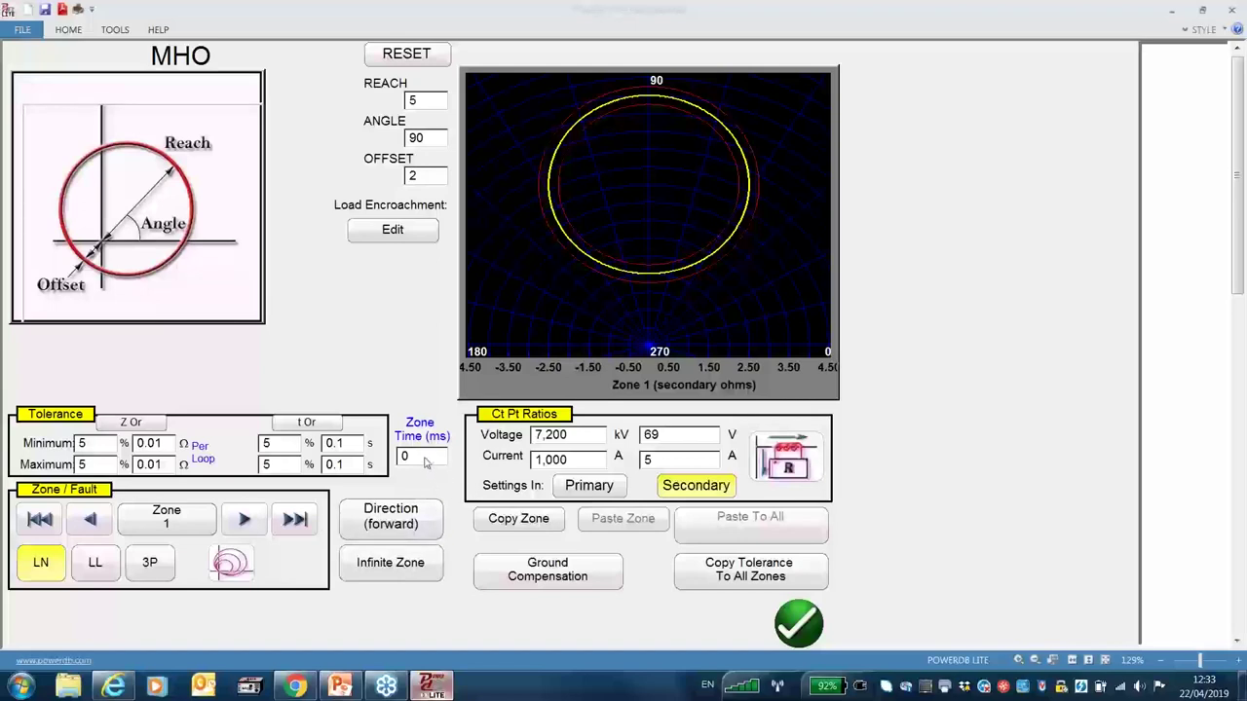
- Set the line-to-line Zone 4 MHO direction to REVERSE and accept the characteristic settings
{"action": "left_click", "coordinate": [105, 564]}
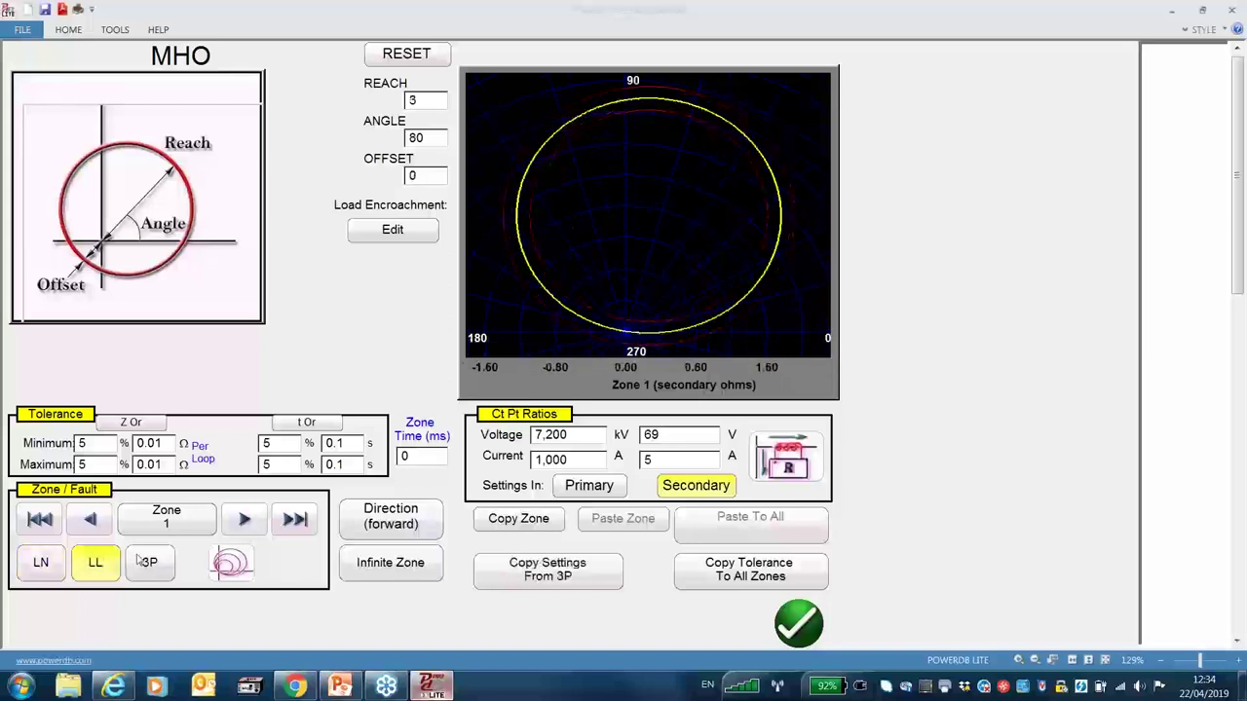
{"action": "left_click", "coordinate": [245, 521]}
{"action": "left_click", "coordinate": [245, 520]}
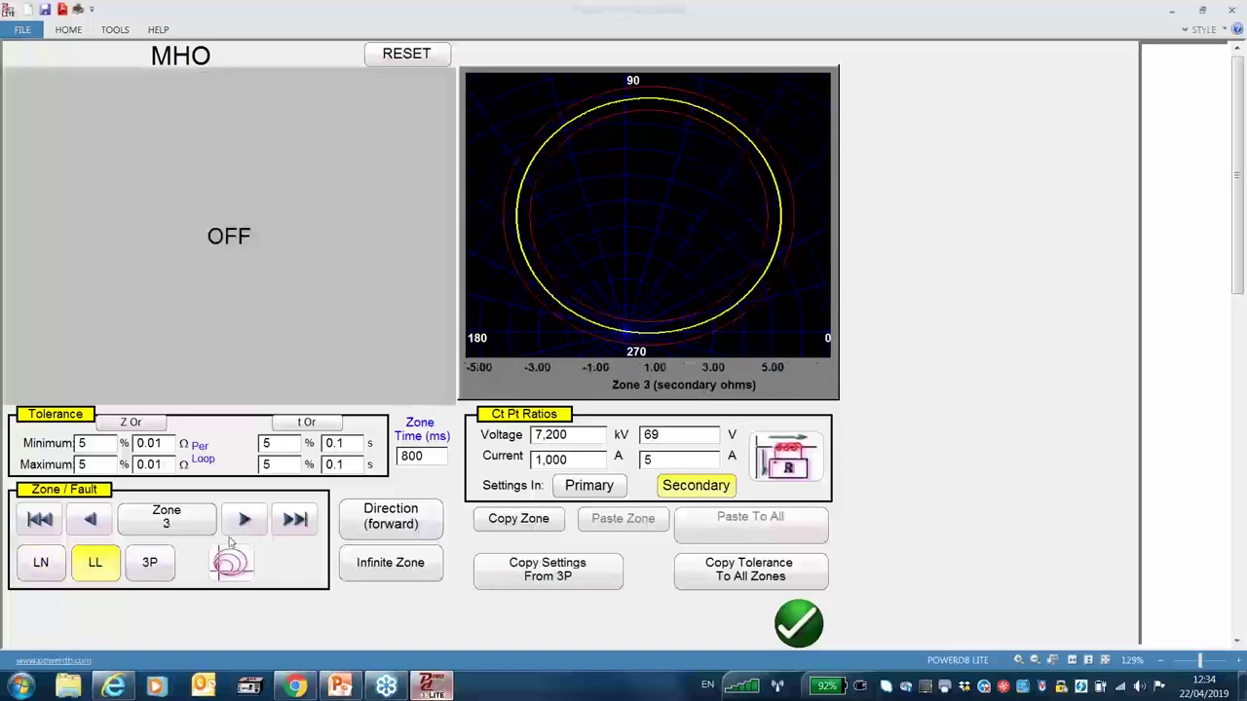
{"action": "left_click", "coordinate": [245, 520]}
{"action": "left_click", "coordinate": [390, 520]}
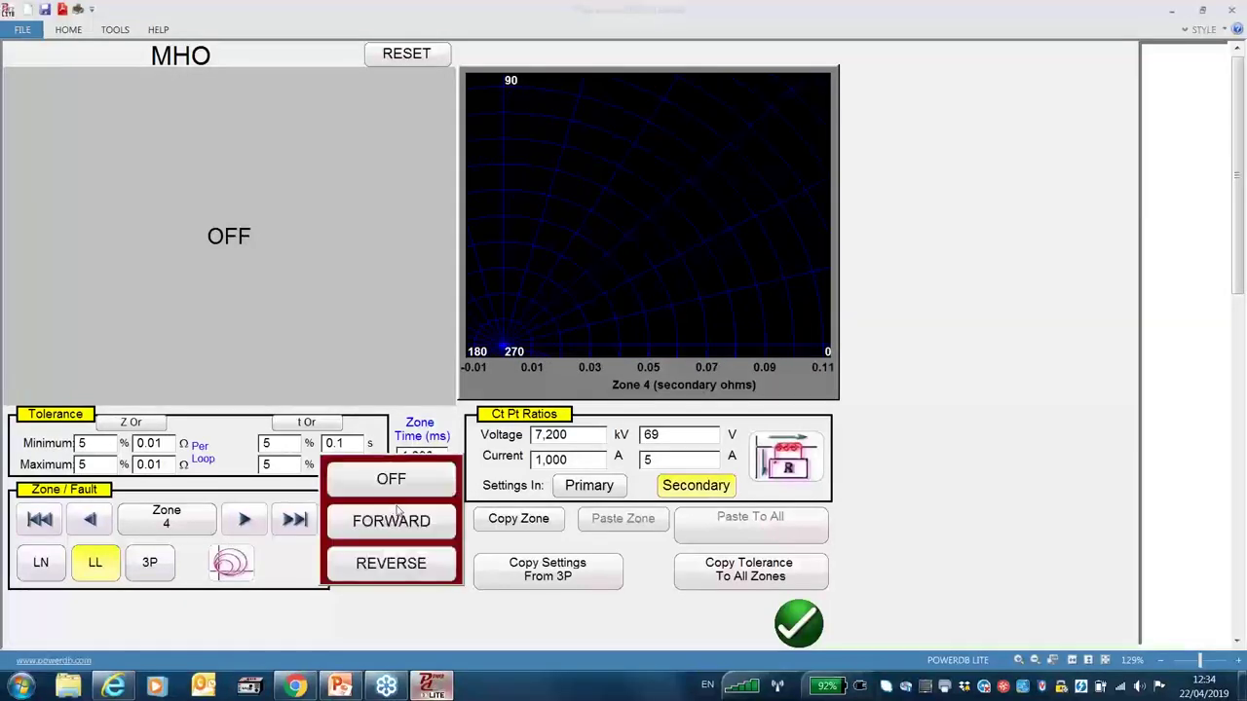
{"action": "left_click", "coordinate": [398, 567]}
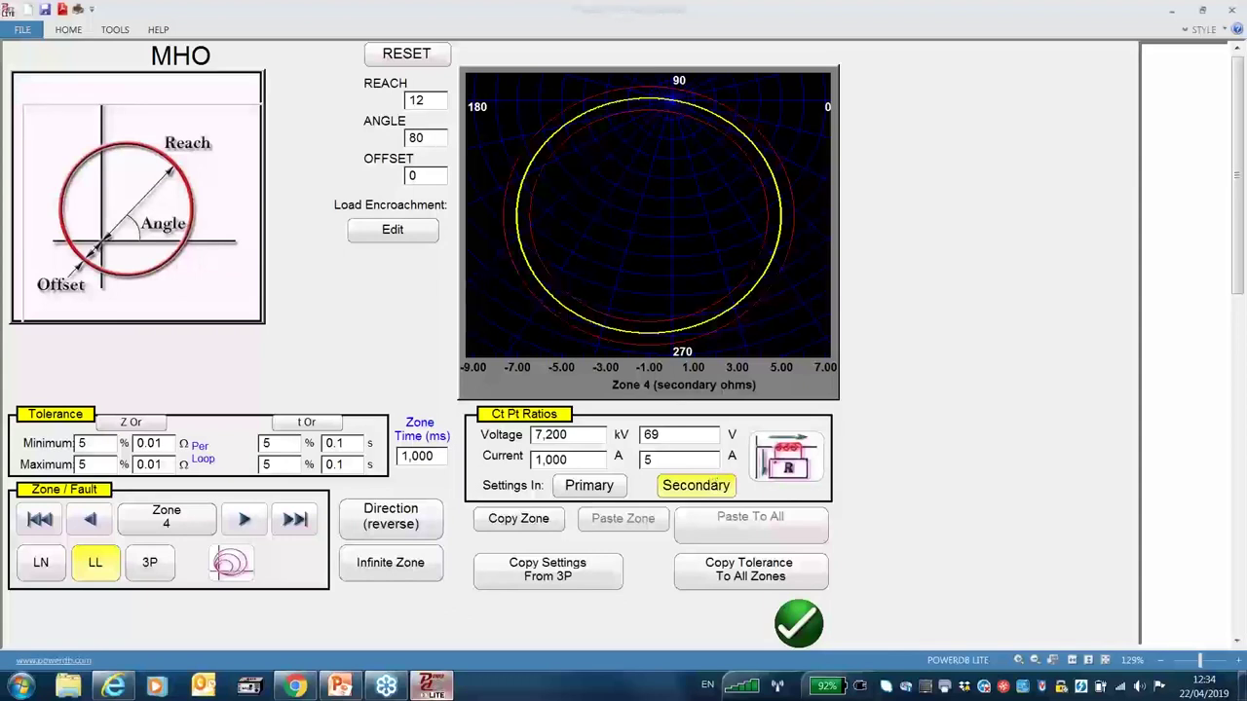
{"action": "left_click", "coordinate": [799, 625]}
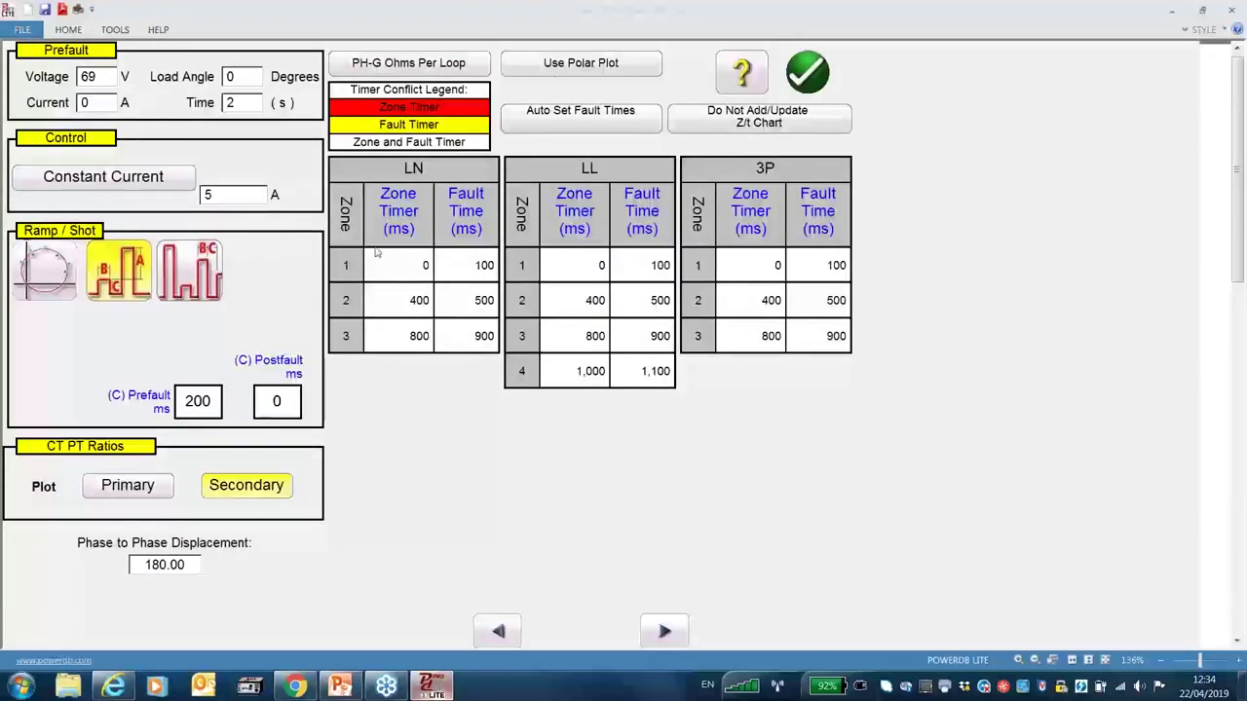
- Accept the zone timers and switch to the GENERIC QUAD characteristic (X 1, R 1, RCA 85)
{"action": "left_click", "coordinate": [810, 77]}
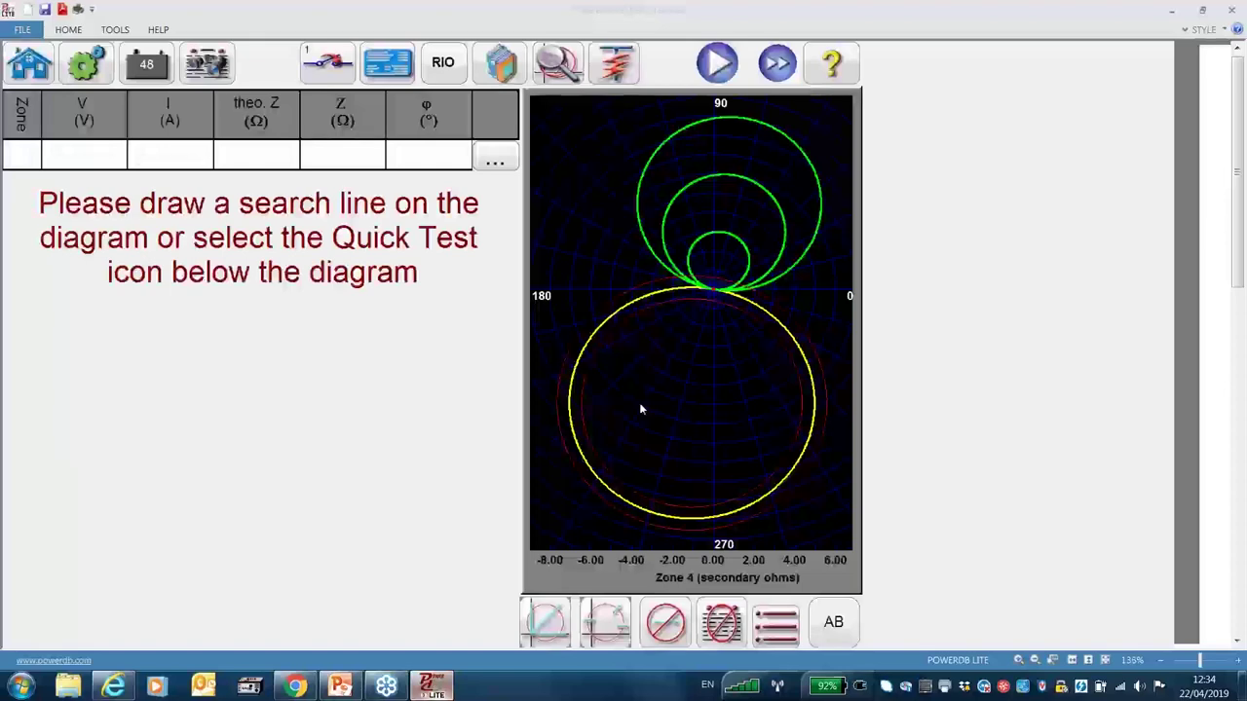
{"action": "left_click", "coordinate": [510, 74]}
{"action": "left_click", "coordinate": [464, 282]}
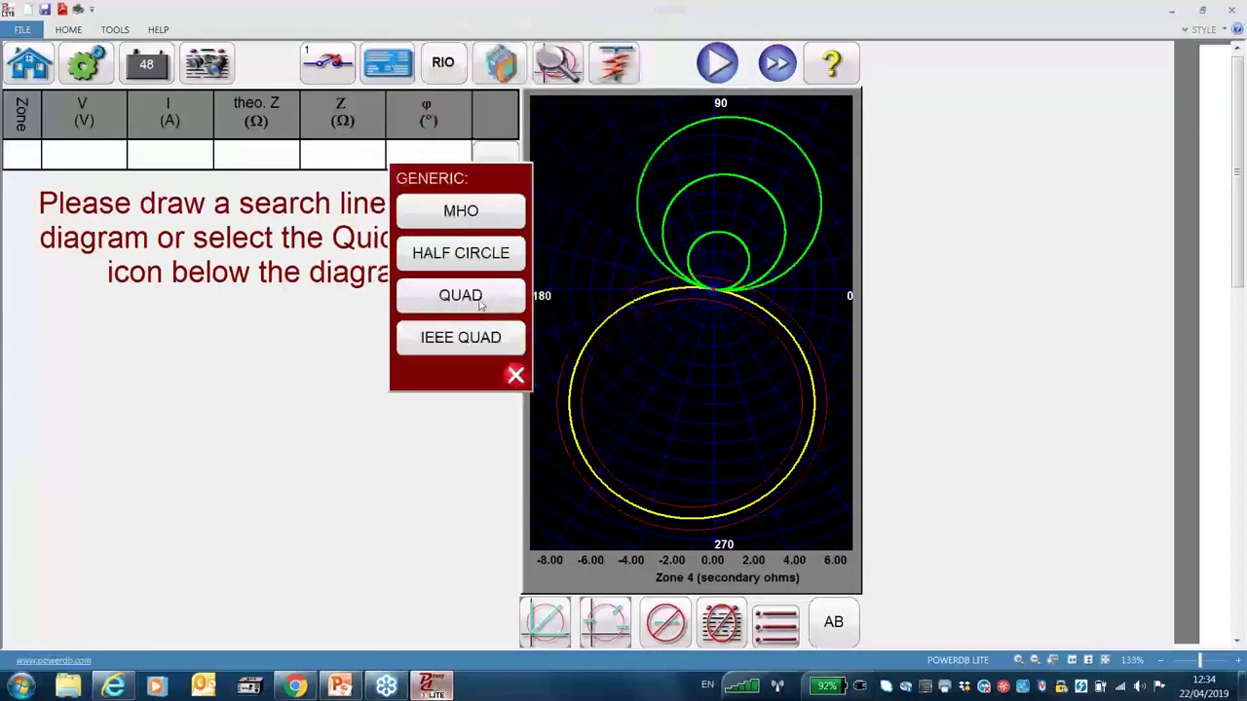
{"action": "left_click", "coordinate": [460, 295]}
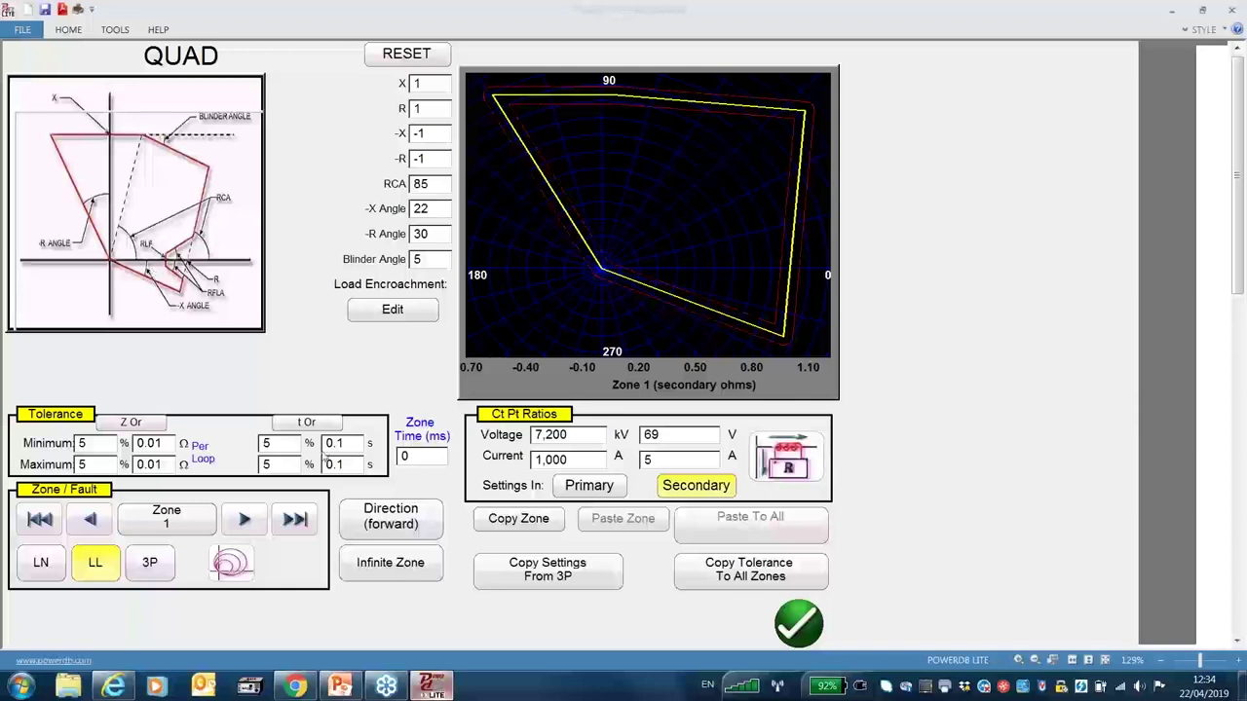
- Switch to line-to-ground (LN) faults and set the ground compensation type to Z0Z1
{"action": "left_click", "coordinate": [41, 563]}
{"action": "left_click", "coordinate": [565, 373]}
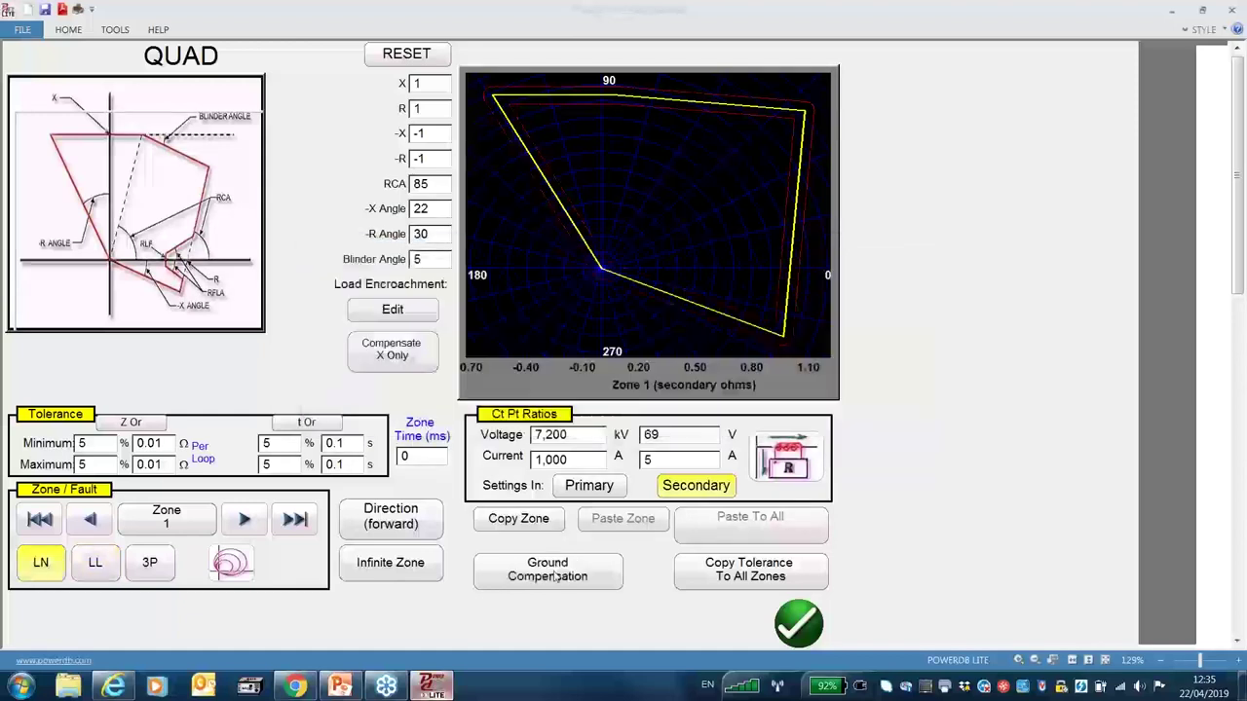
{"action": "left_click", "coordinate": [553, 576]}
{"action": "left_click", "coordinate": [153, 202]}
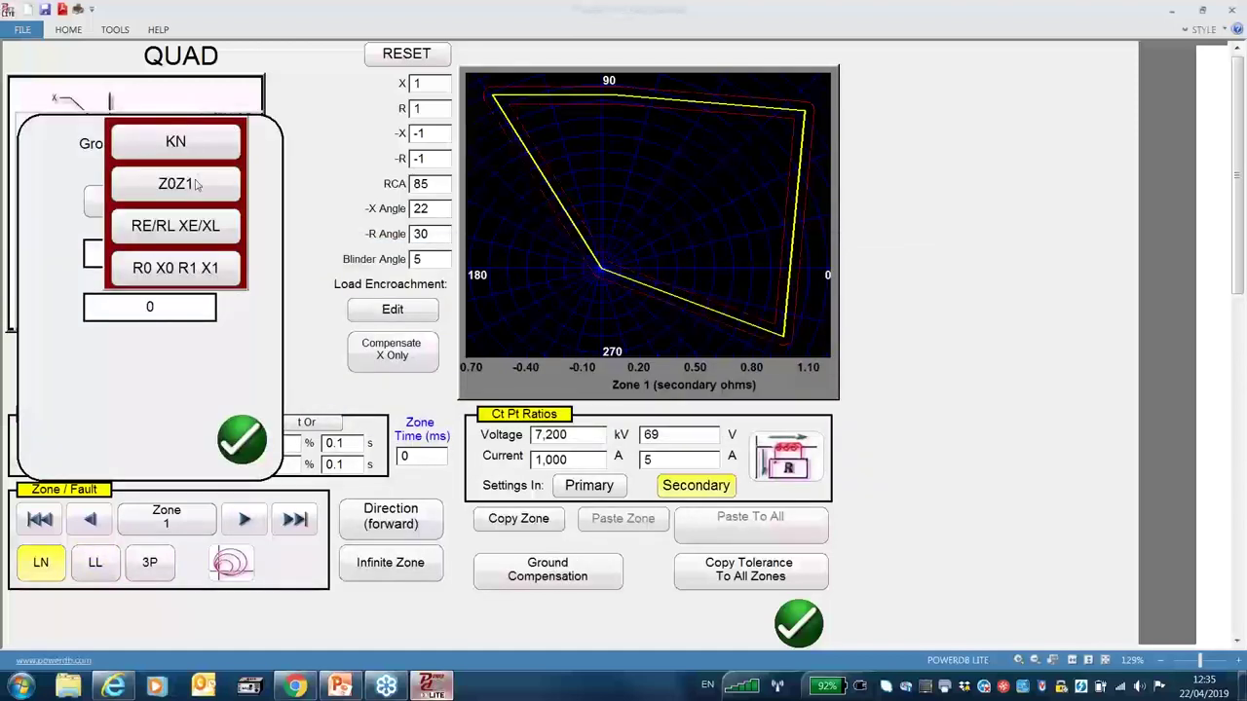
{"action": "left_click", "coordinate": [196, 184]}
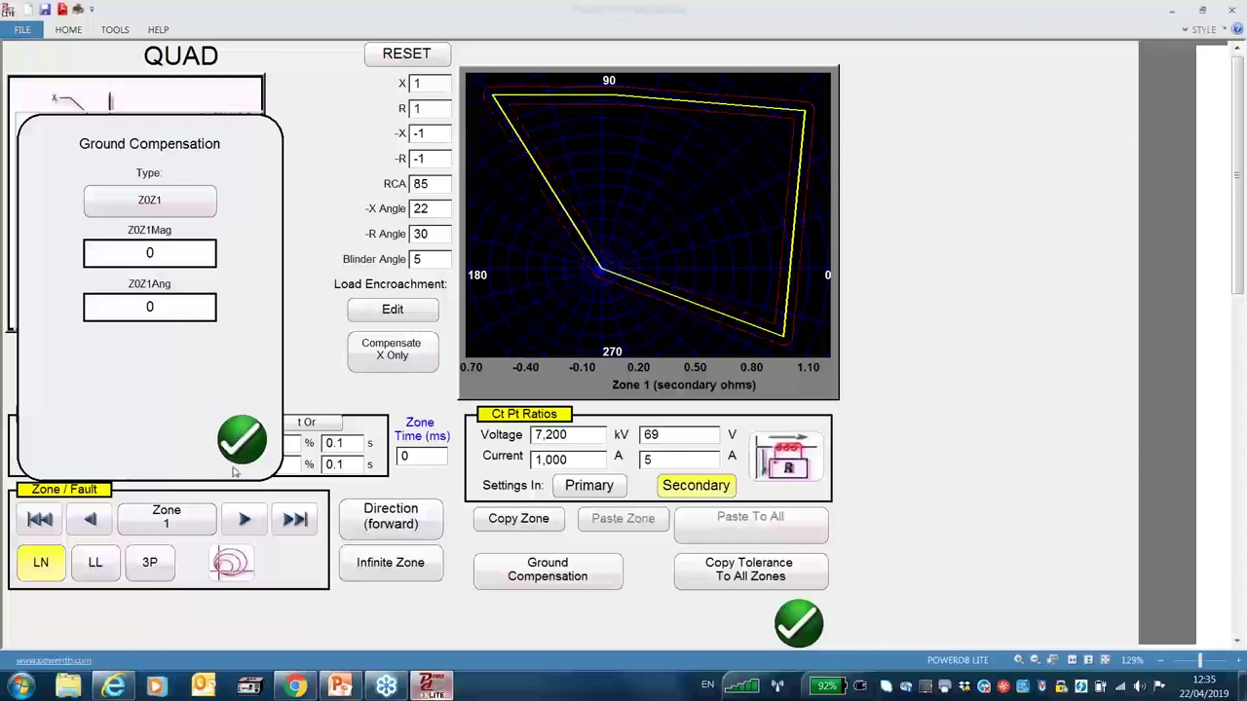
- Try a Zone 1 Z0Z1 magnitude of 1 and a Zone 2 KN magnitude of 4, then 3
{"action": "left_click", "coordinate": [178, 253]}
{"action": "left_click", "coordinate": [474, 225]}
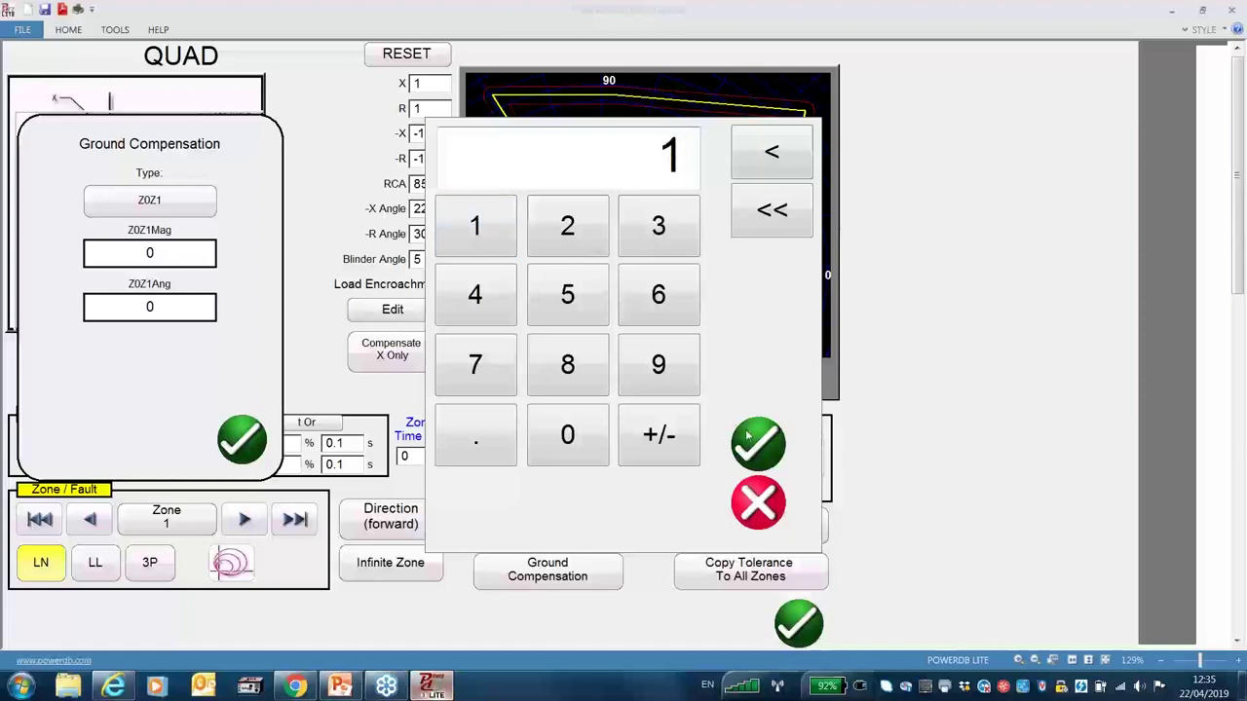
{"action": "left_click", "coordinate": [758, 443]}
{"action": "left_click", "coordinate": [245, 519]}
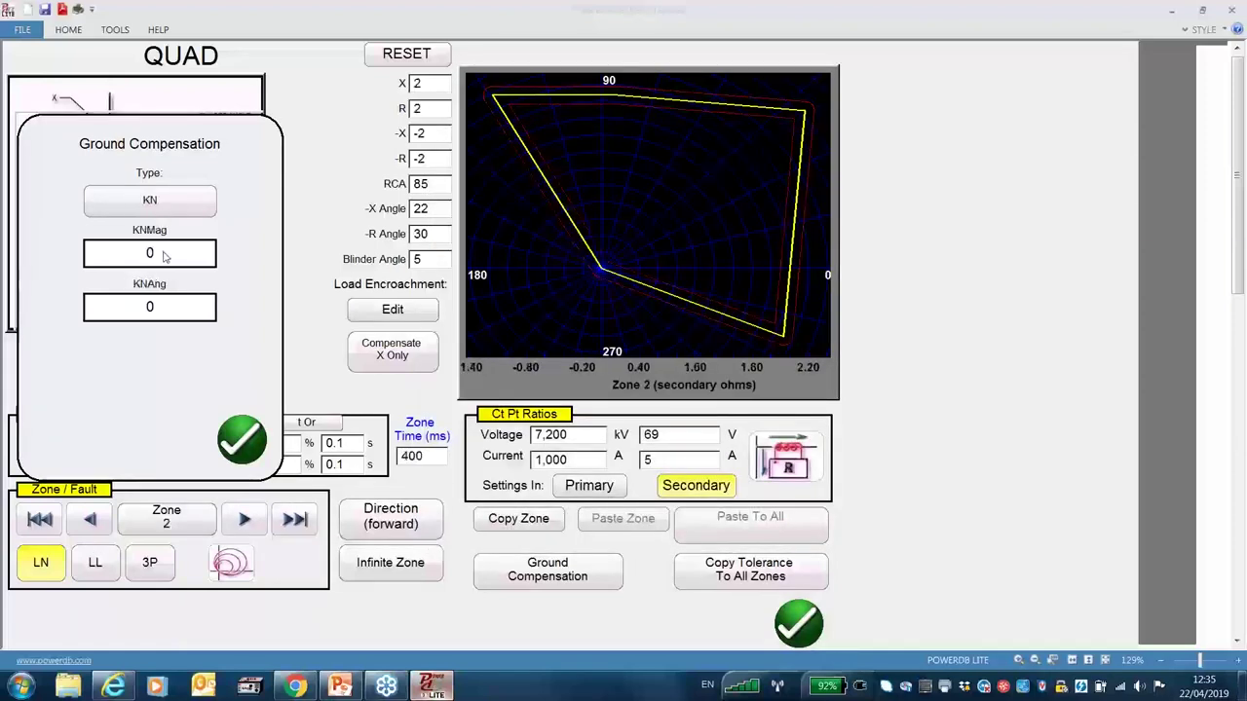
{"action": "left_click", "coordinate": [164, 255]}
{"action": "left_click", "coordinate": [474, 294]}
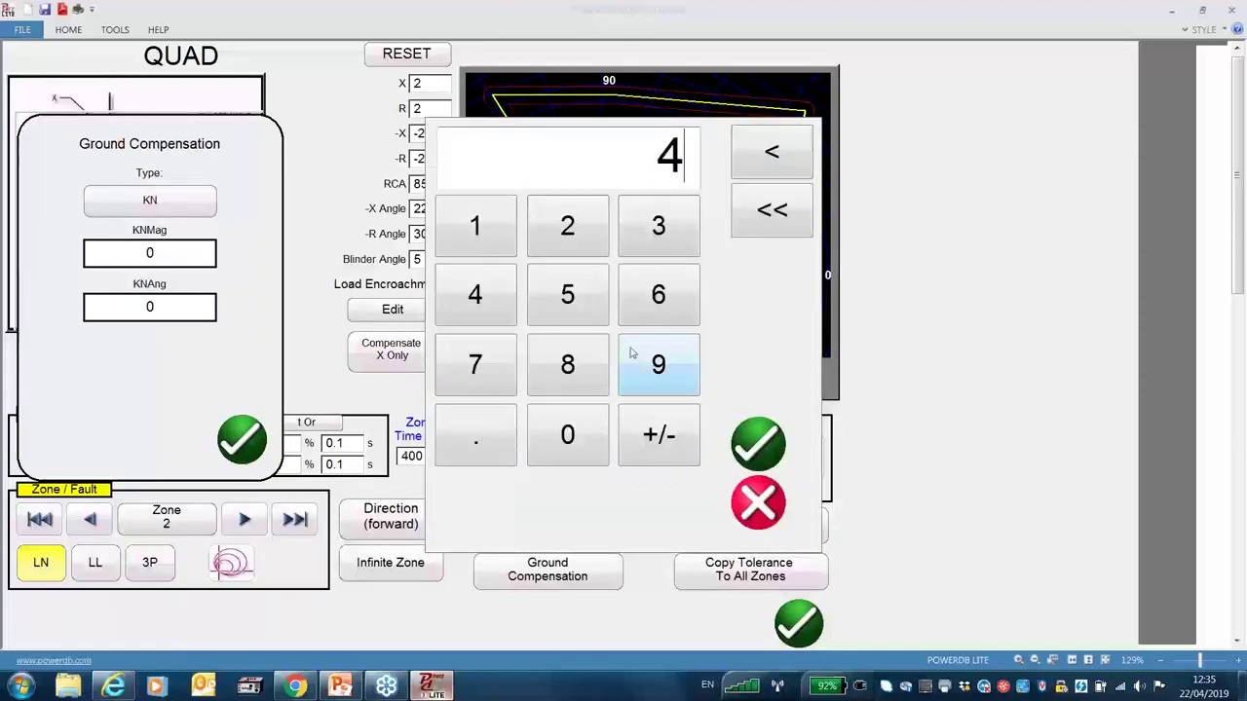
{"action": "left_click", "coordinate": [758, 440]}
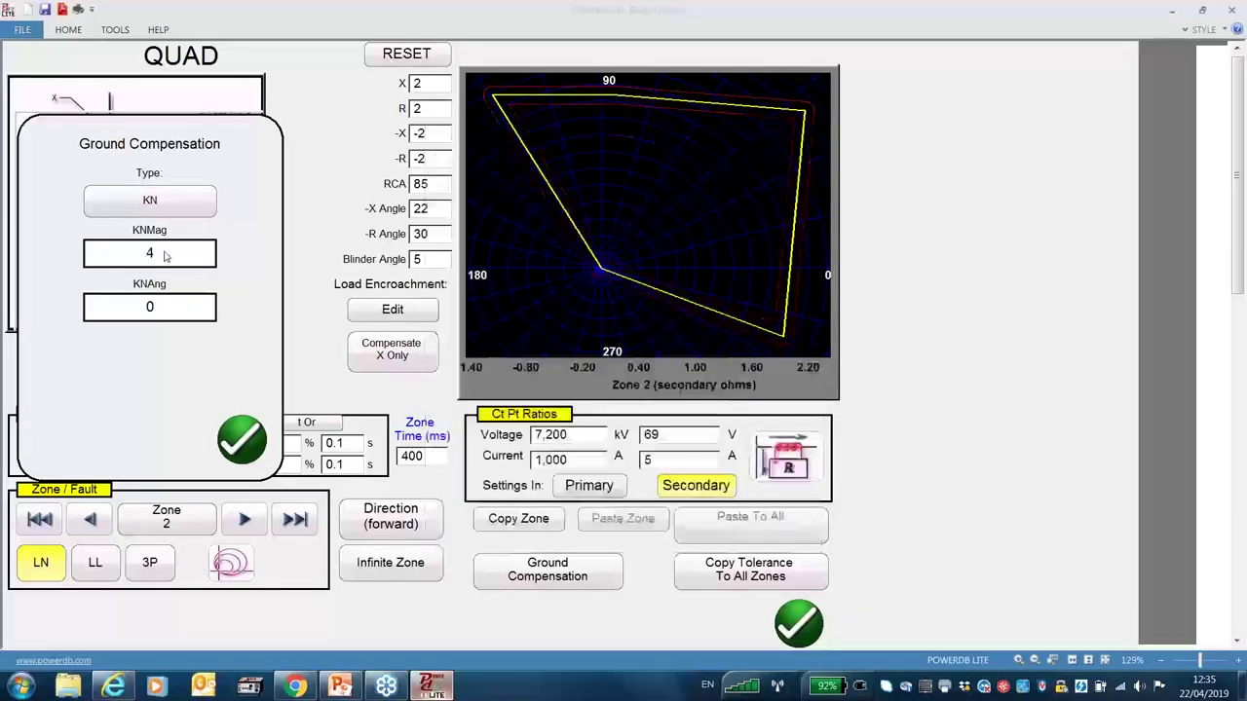
{"action": "left_click", "coordinate": [164, 256]}
{"action": "left_click", "coordinate": [659, 225]}
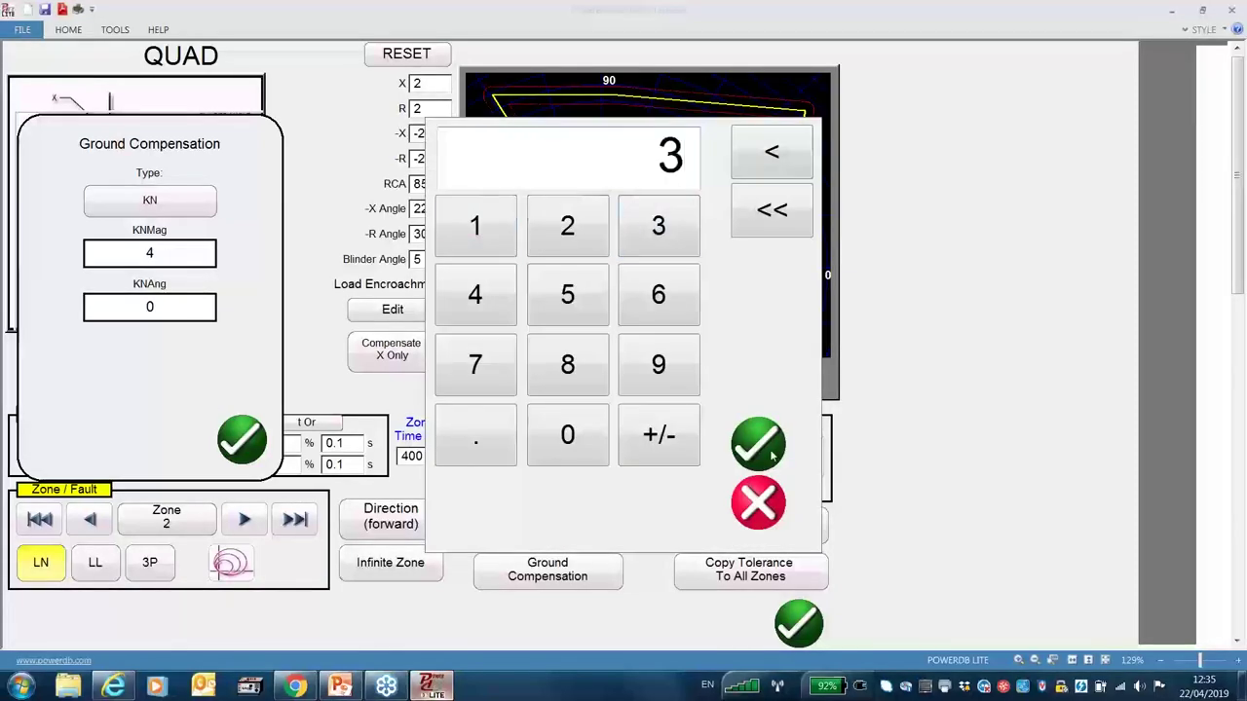
{"action": "left_click", "coordinate": [770, 453]}
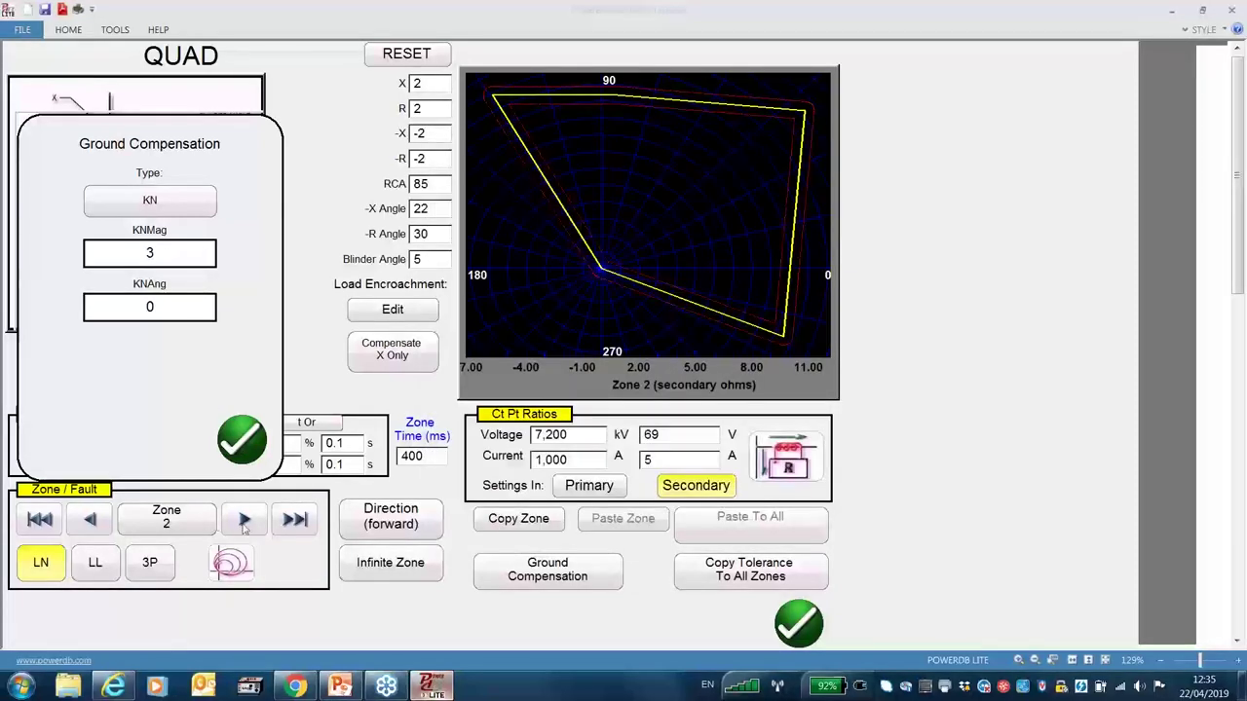
- Reset the Zone 2 KN and Zone 1 Z0Z1 magnitudes to 0 and close ground compensation
{"action": "left_click", "coordinate": [244, 521]}
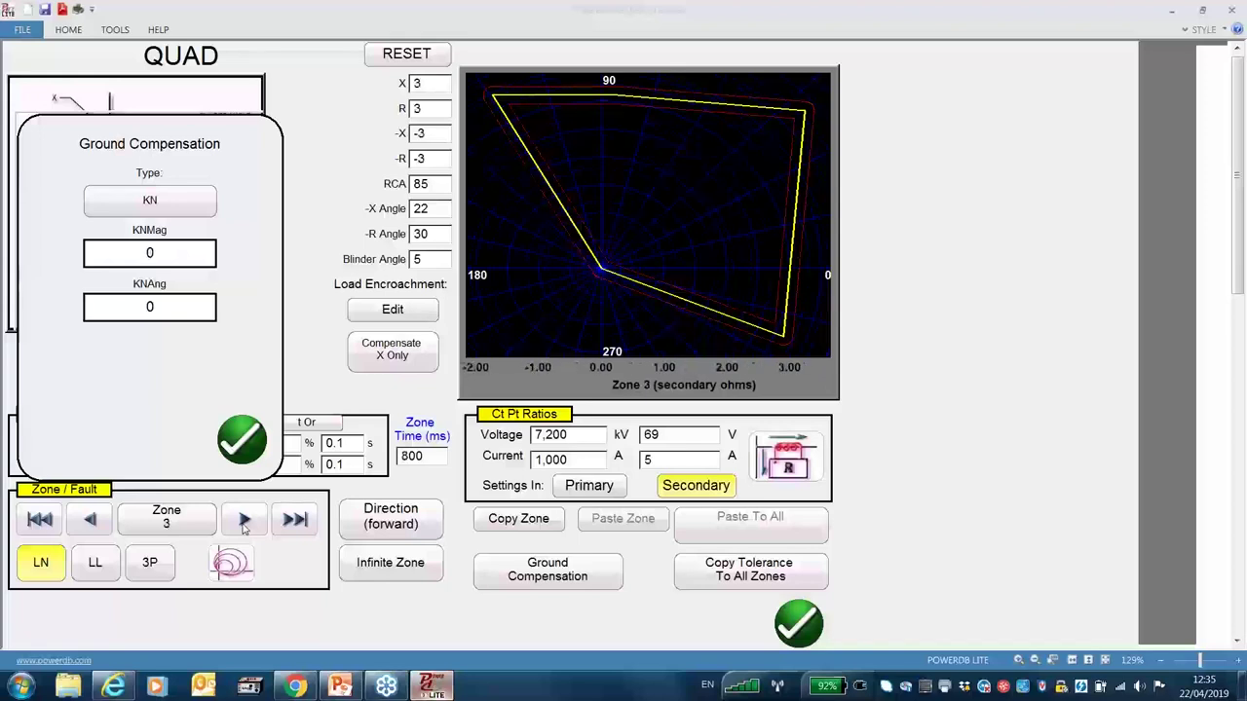
{"action": "left_click", "coordinate": [90, 522]}
{"action": "left_click", "coordinate": [150, 253]}
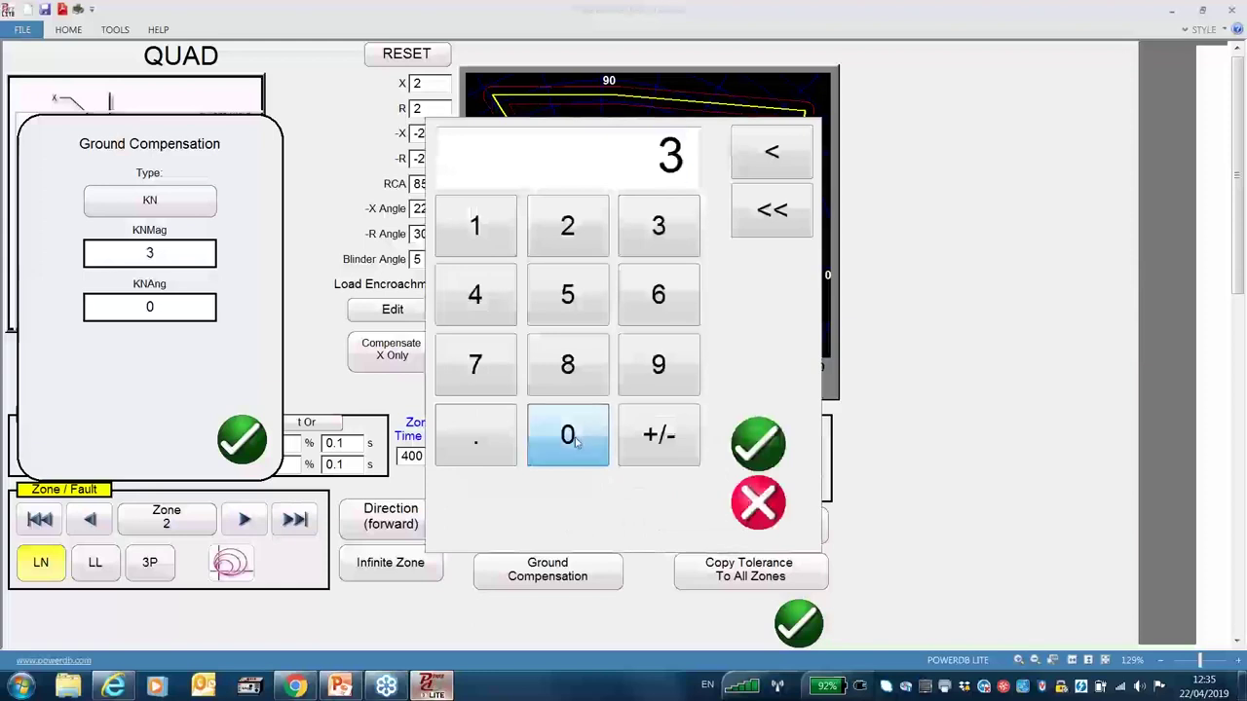
{"action": "left_click", "coordinate": [573, 435]}
{"action": "left_click", "coordinate": [758, 443]}
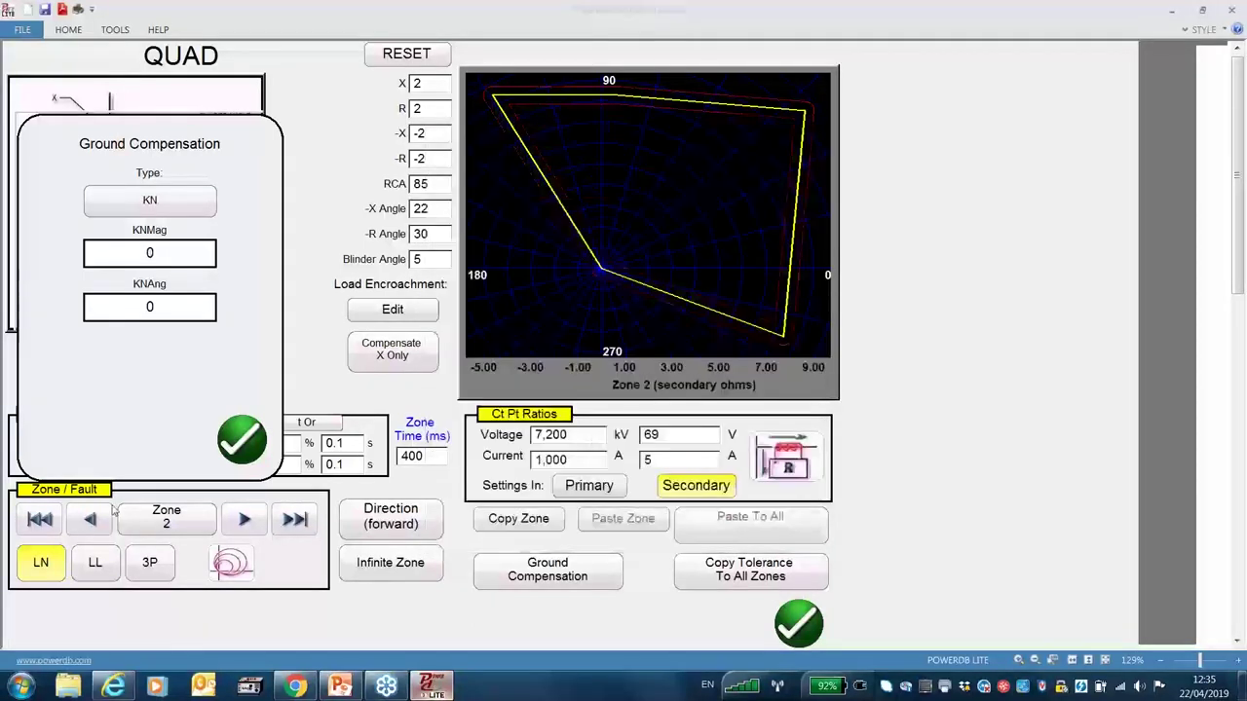
{"action": "left_click", "coordinate": [90, 521]}
{"action": "left_click", "coordinate": [149, 253]}
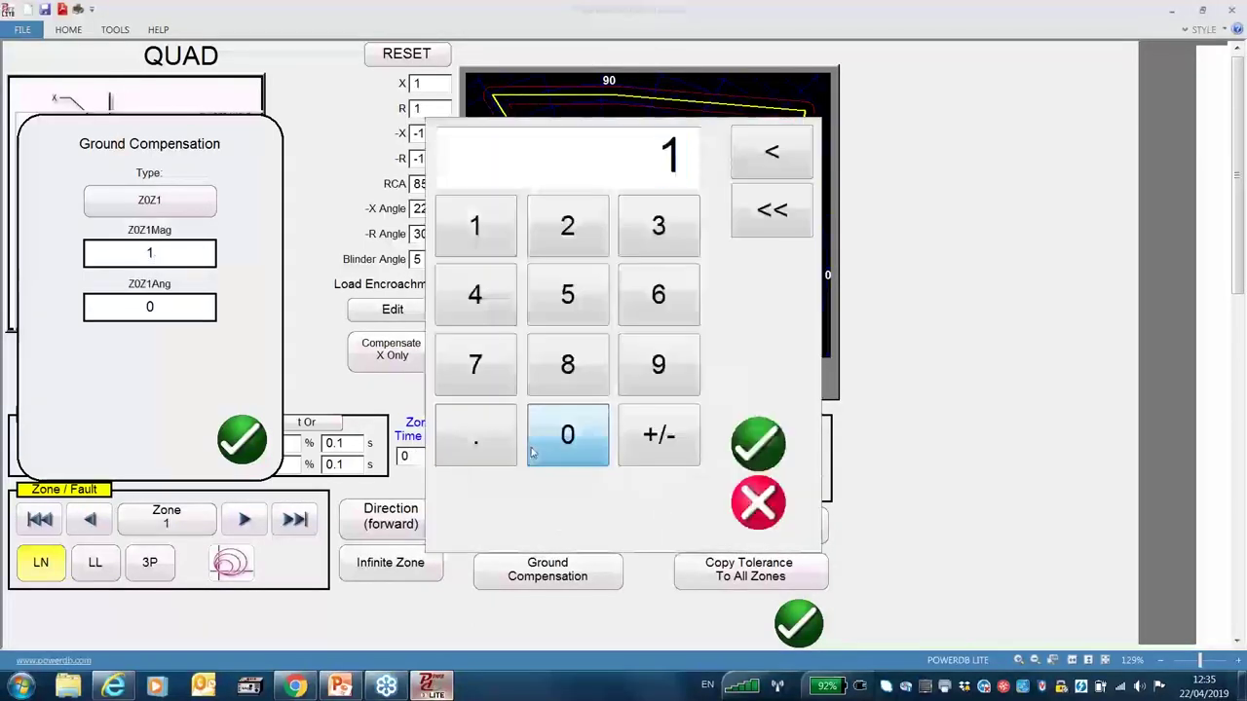
{"action": "left_click", "coordinate": [532, 452]}
{"action": "left_click", "coordinate": [762, 443]}
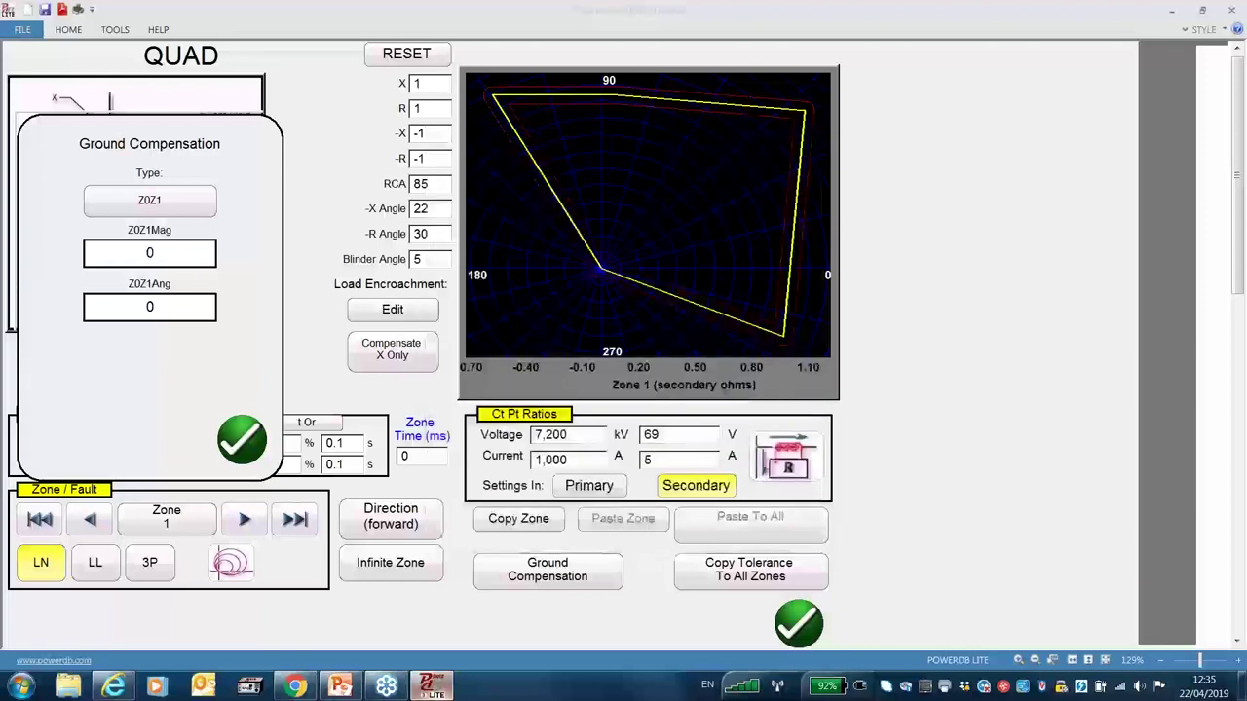
{"action": "left_click", "coordinate": [242, 441]}
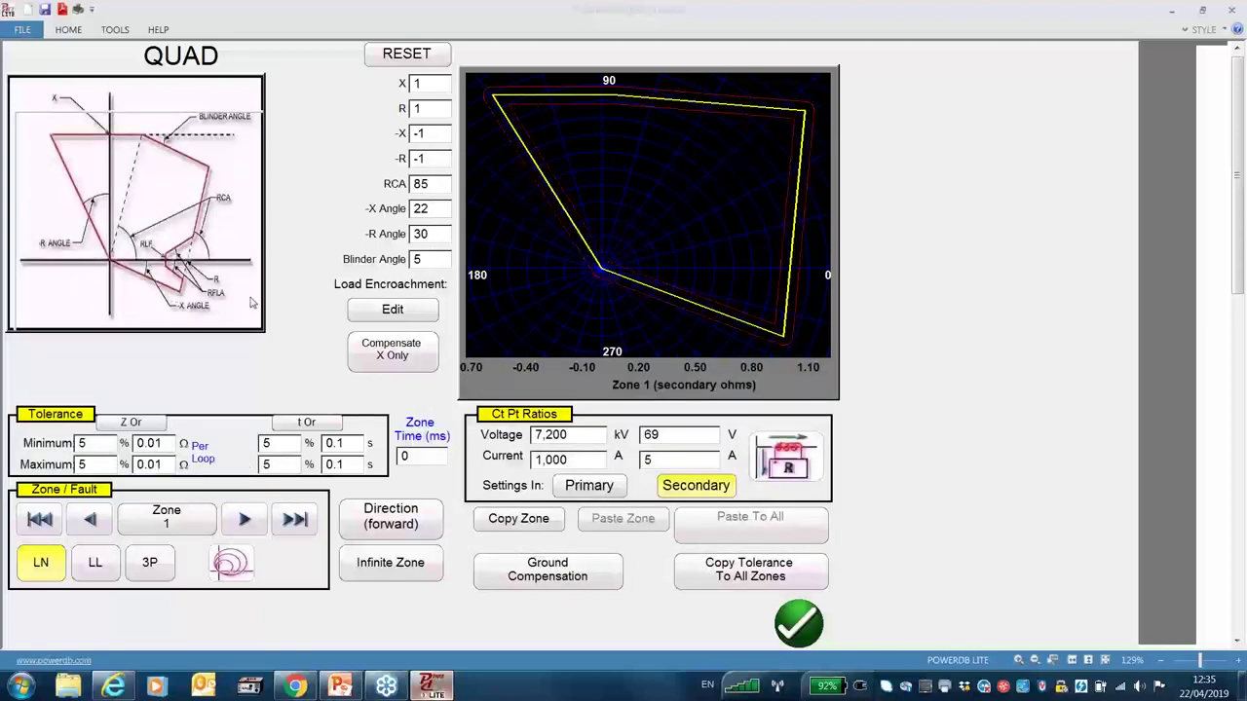
- Set Zone 1's QUAD X reach and R reach to 5 each
{"action": "left_click", "coordinate": [432, 86]}
{"action": "left_click", "coordinate": [567, 295]}
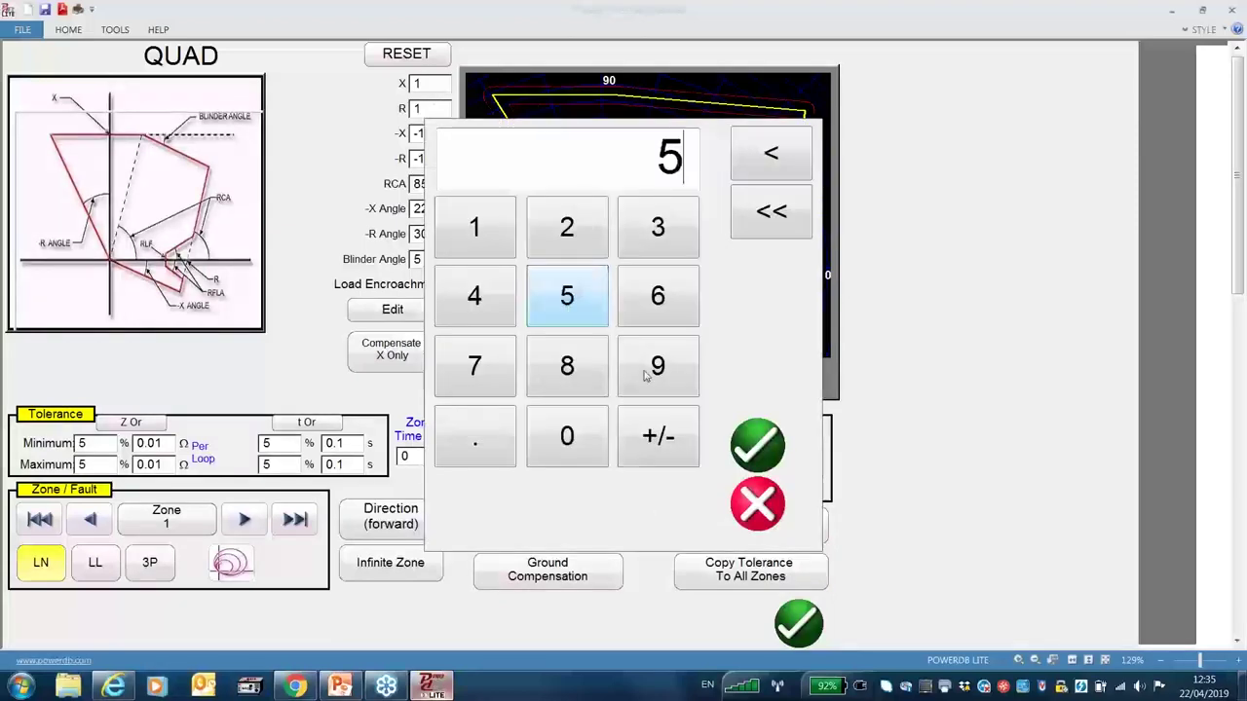
{"action": "left_click", "coordinate": [770, 446]}
{"action": "left_click", "coordinate": [433, 108]}
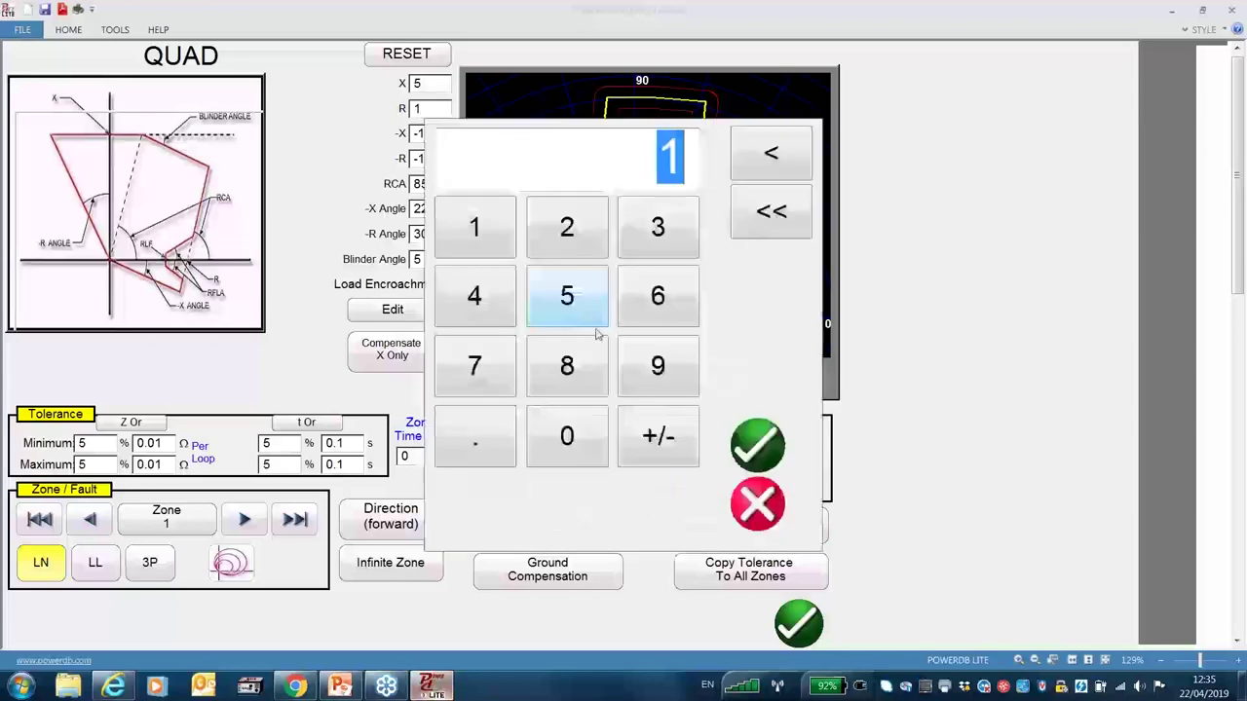
{"action": "left_click", "coordinate": [567, 295]}
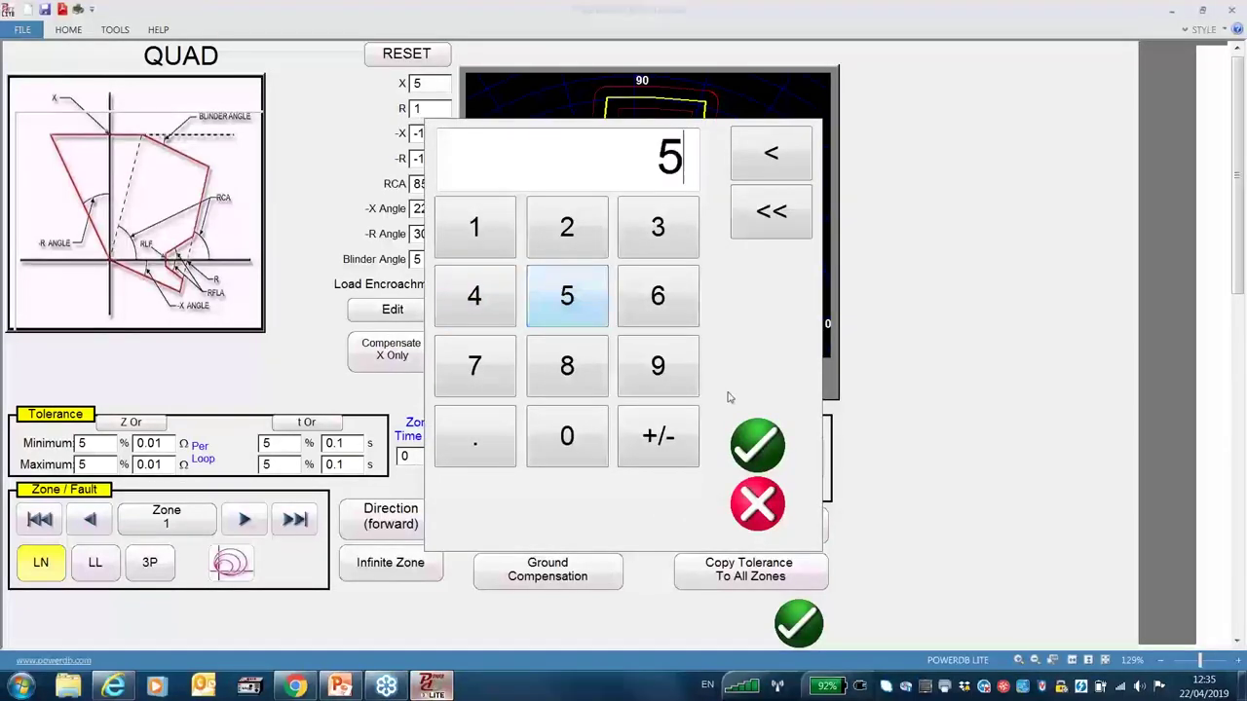
{"action": "left_click", "coordinate": [757, 443]}
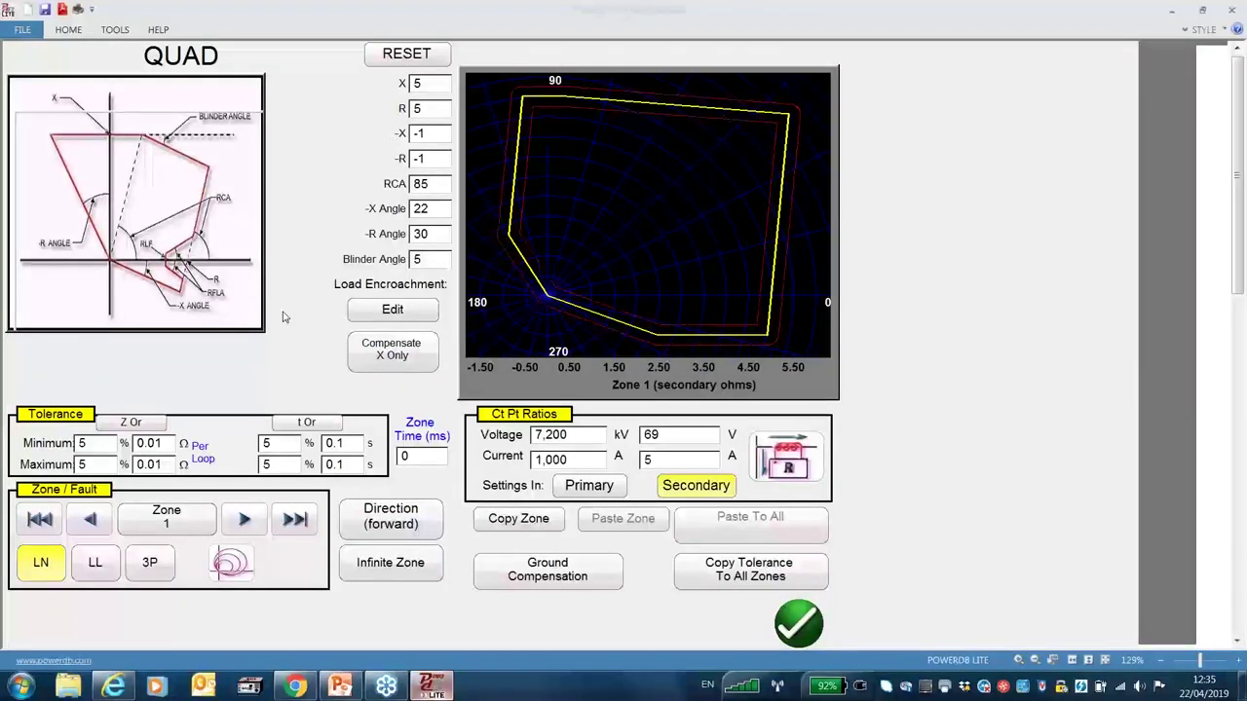
- Set Zone 1's RCA to 80, -X Angle to 15 and -R Angle to 40
{"action": "left_click", "coordinate": [435, 185]}
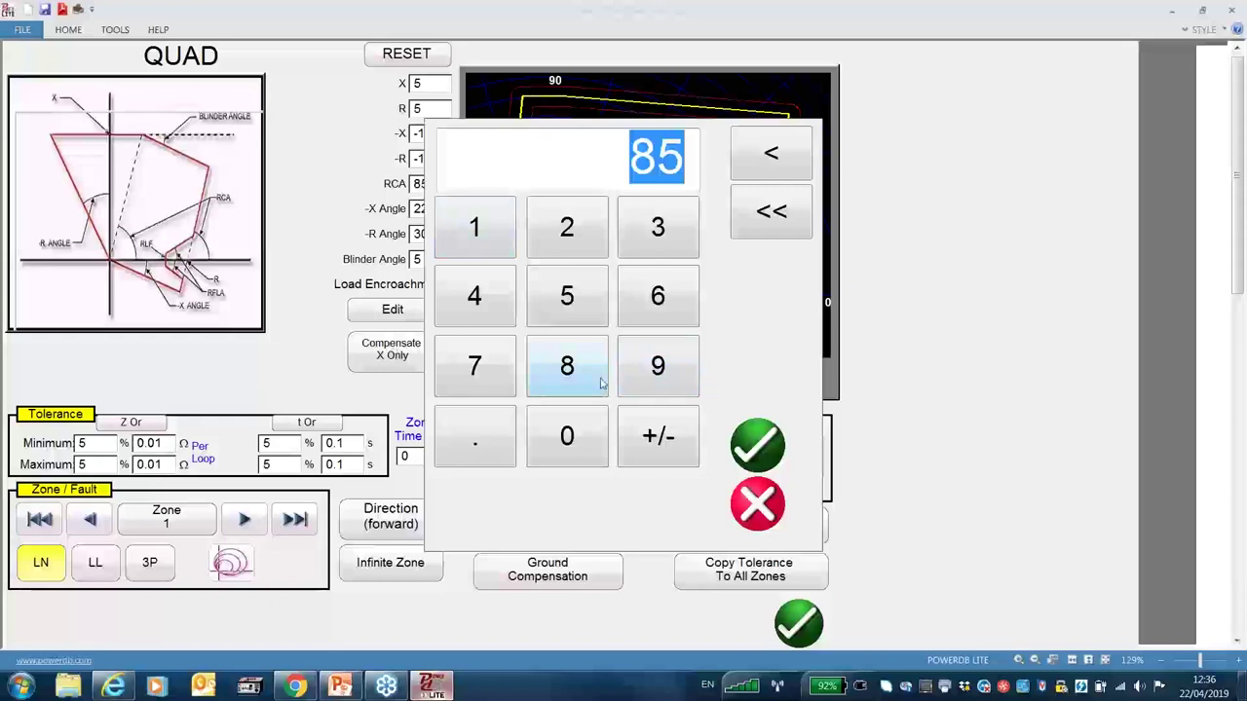
{"action": "left_click", "coordinate": [567, 366]}
{"action": "left_click", "coordinate": [568, 436]}
{"action": "left_click", "coordinate": [757, 445]}
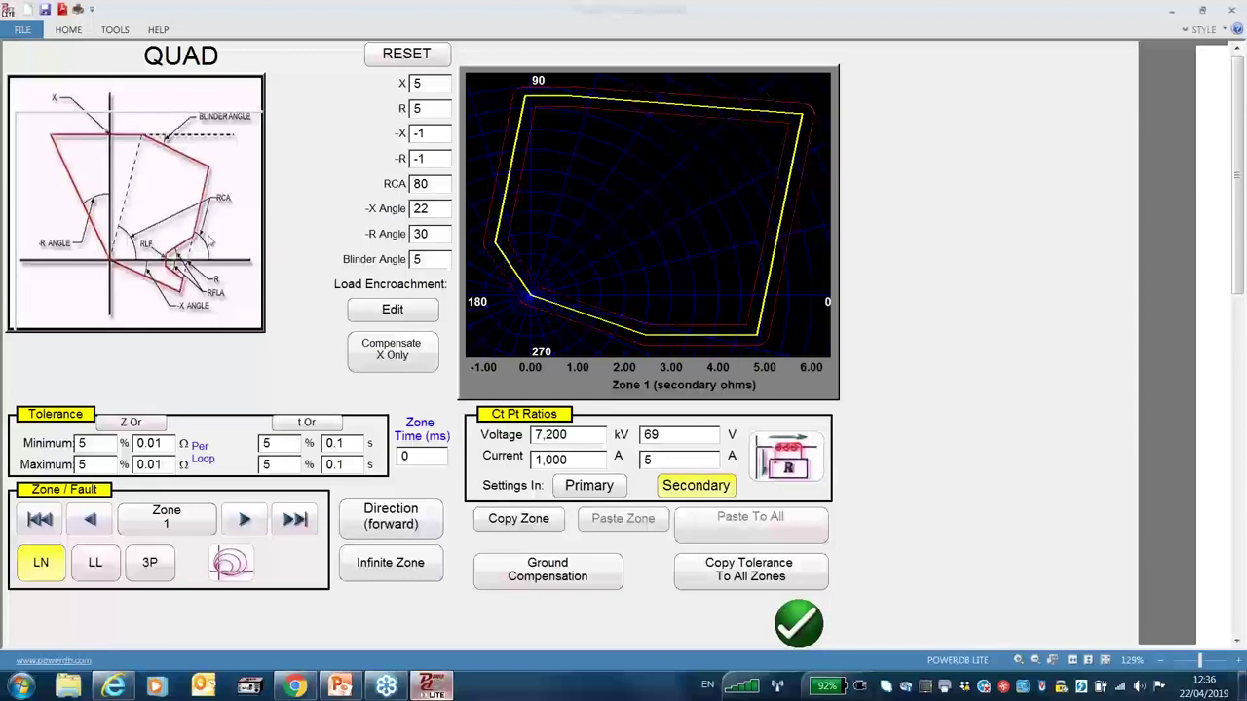
{"action": "left_click", "coordinate": [429, 213]}
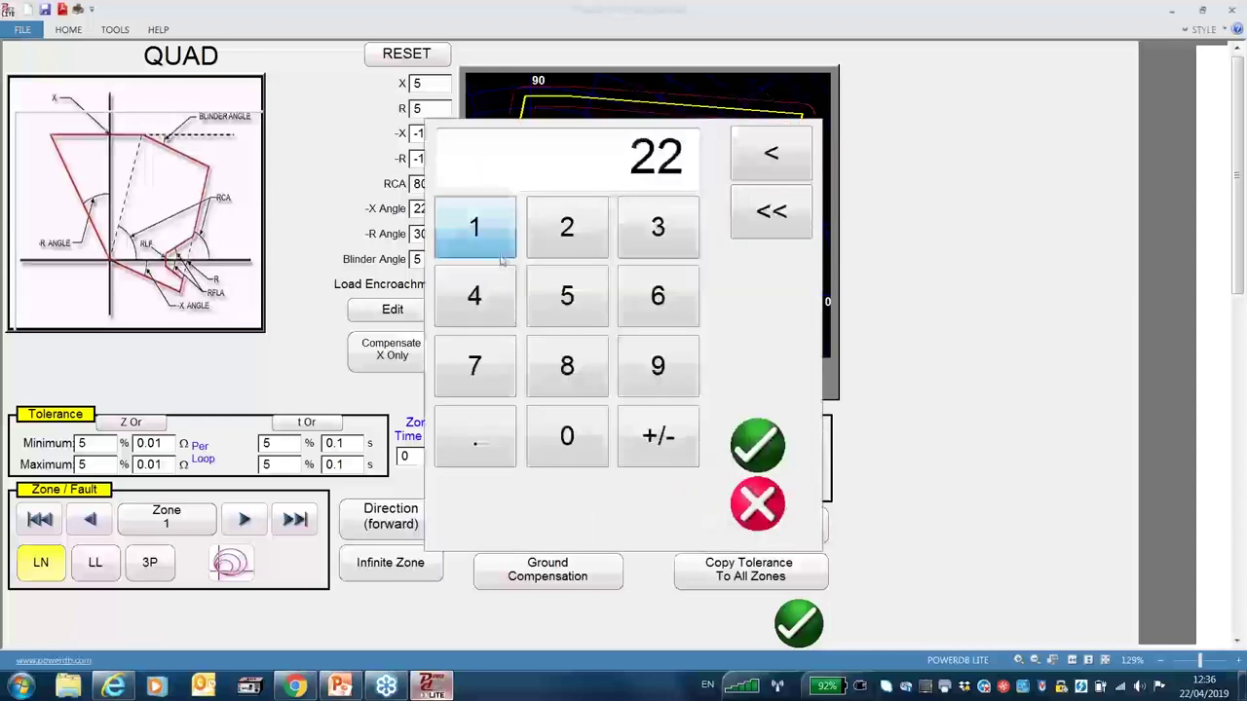
{"action": "left_click", "coordinate": [475, 227]}
{"action": "left_click", "coordinate": [567, 295]}
{"action": "left_click", "coordinate": [758, 443]}
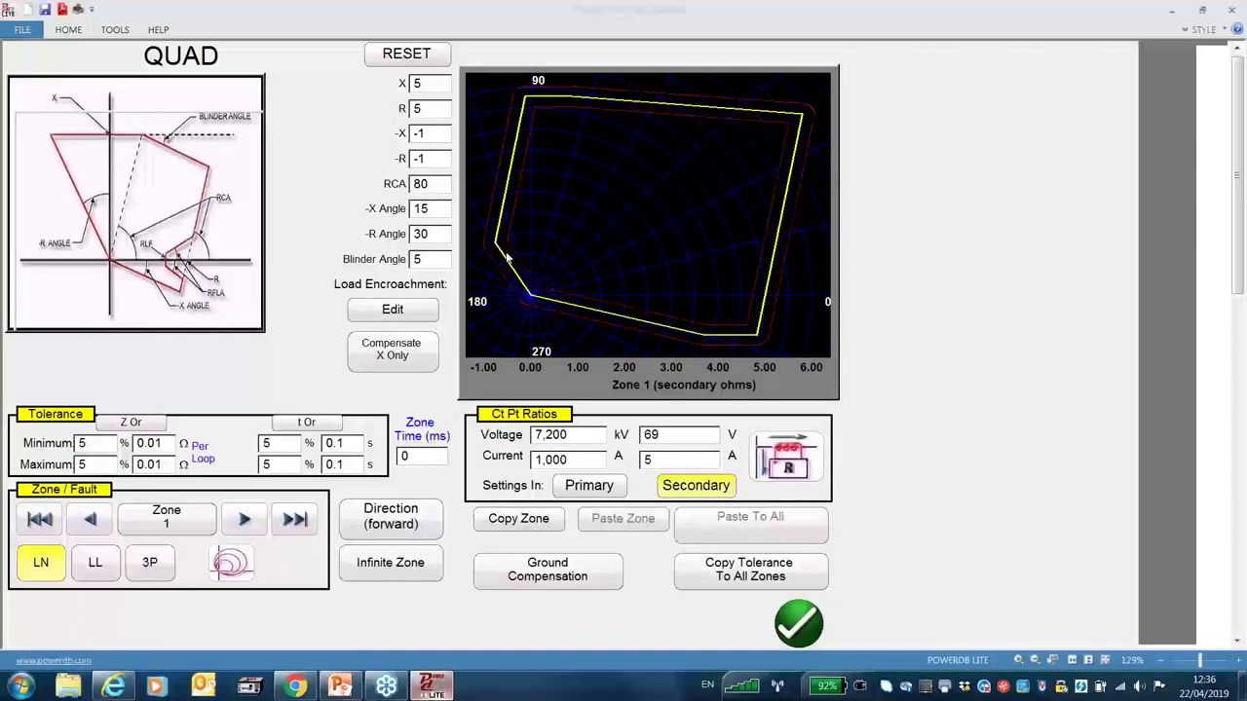
{"action": "left_click", "coordinate": [436, 234]}
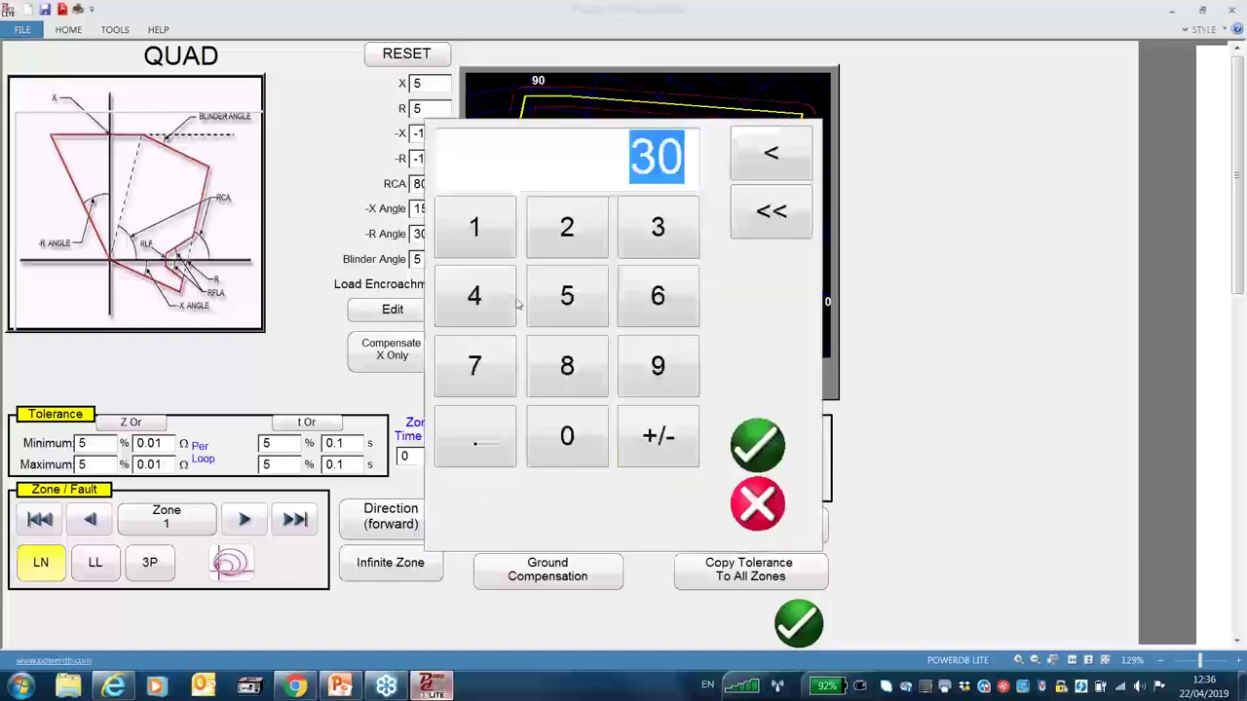
{"action": "left_click", "coordinate": [475, 295]}
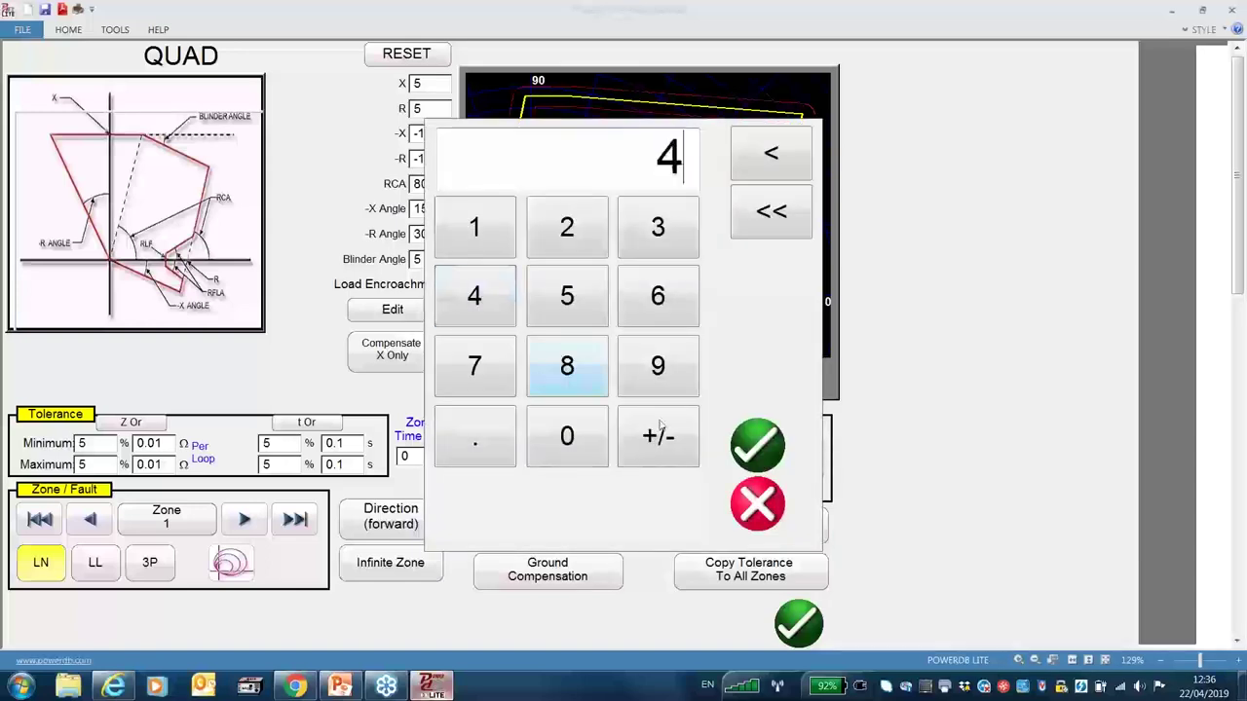
{"action": "left_click", "coordinate": [583, 437]}
{"action": "left_click", "coordinate": [757, 456]}
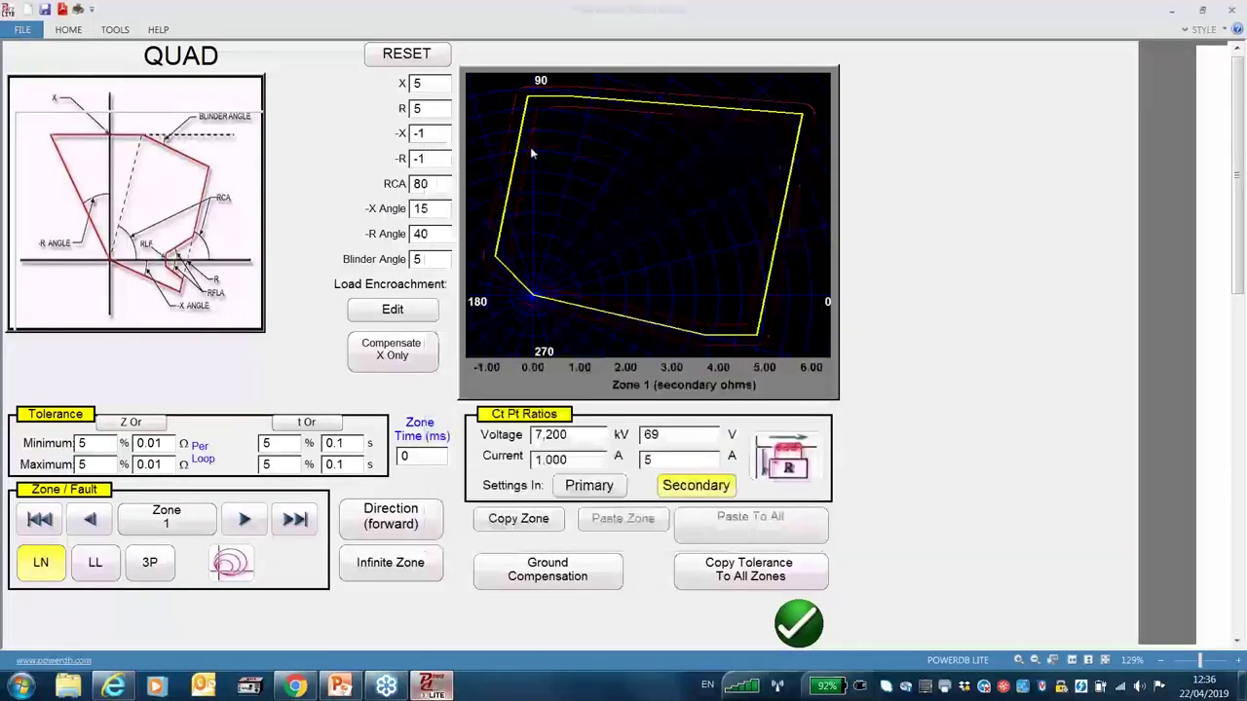
- Set Zone 1's -X reach and -R reach to -5 each
{"action": "left_click", "coordinate": [439, 137]}
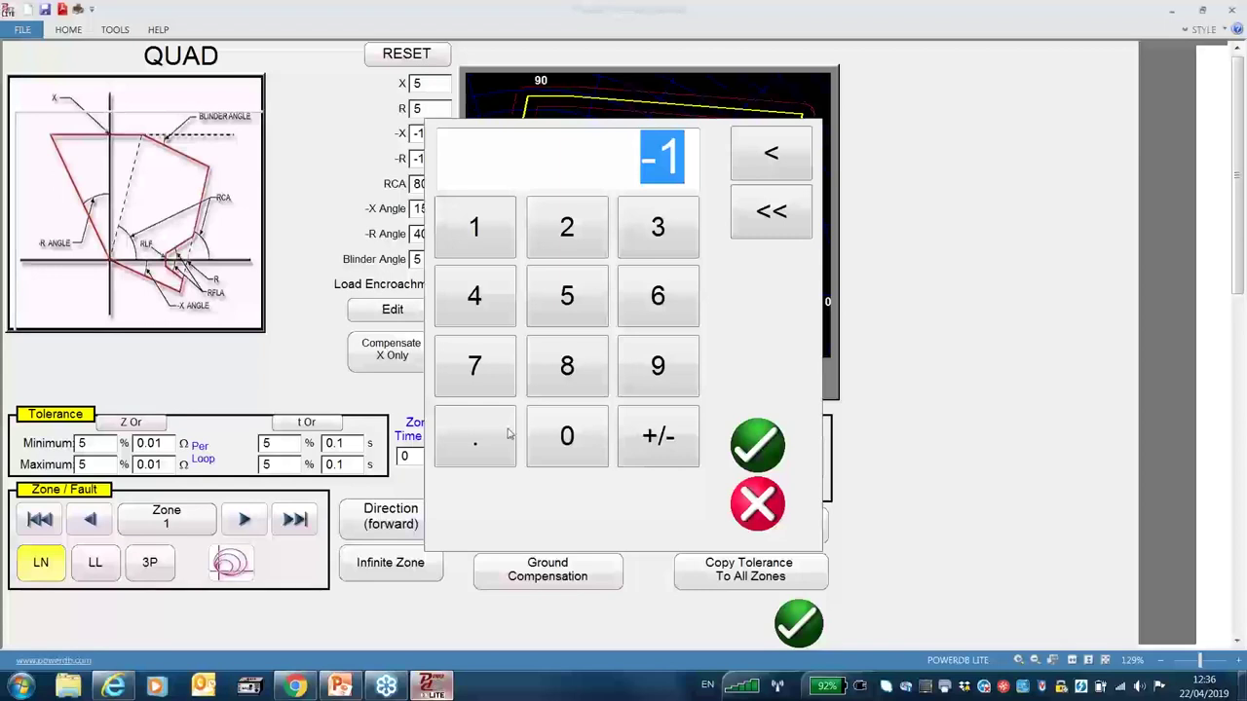
{"action": "left_click", "coordinate": [657, 435]}
{"action": "left_click", "coordinate": [567, 295]}
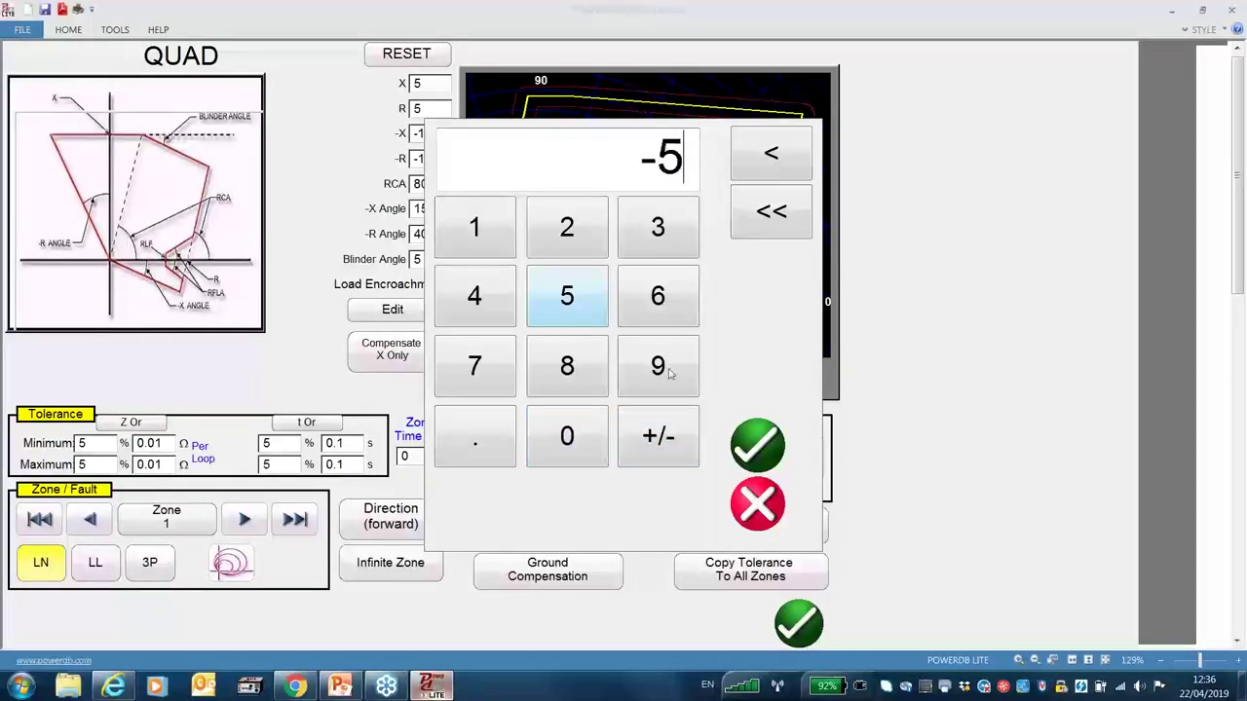
{"action": "left_click", "coordinate": [757, 445]}
{"action": "left_click", "coordinate": [438, 158]}
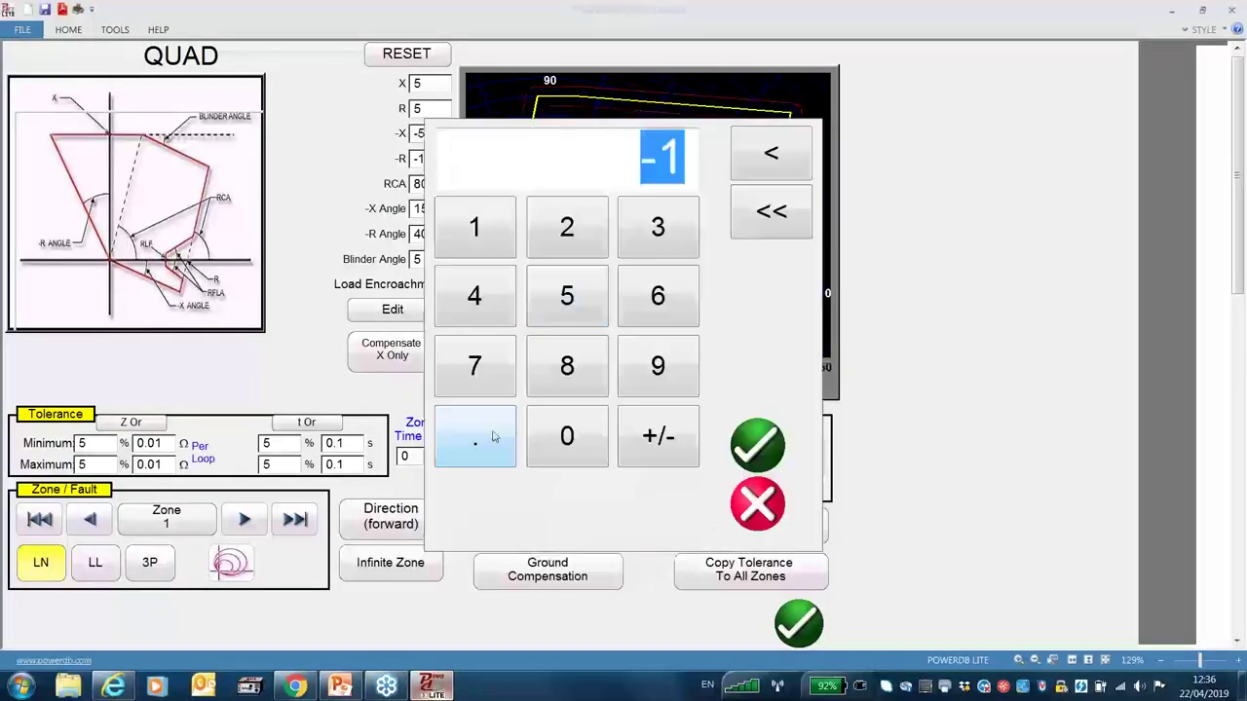
{"action": "left_click", "coordinate": [658, 436]}
{"action": "left_click", "coordinate": [567, 295]}
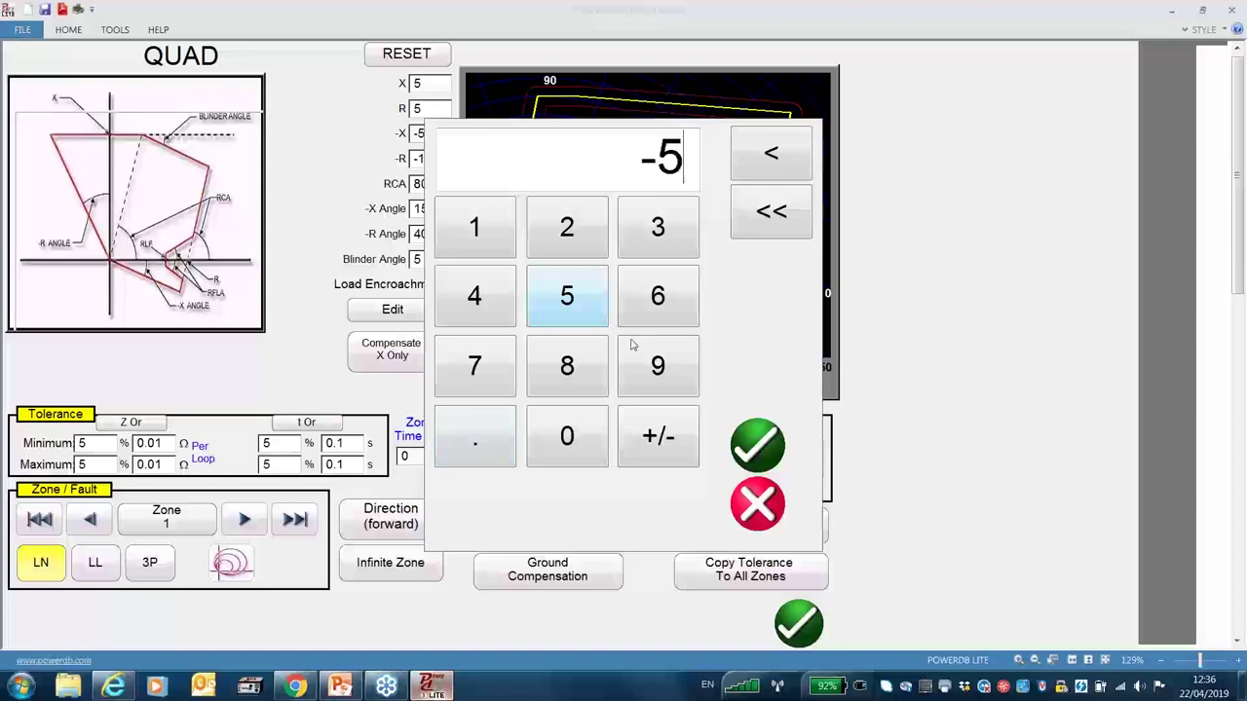
{"action": "left_click", "coordinate": [757, 445]}
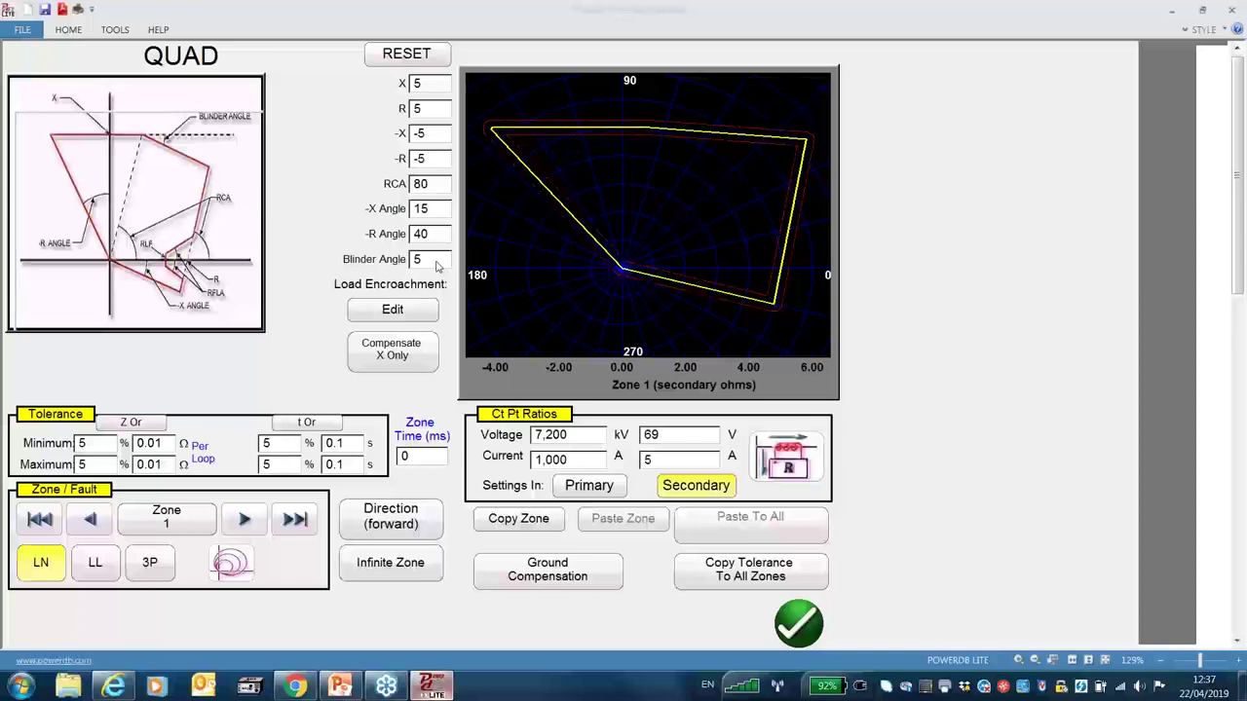
- Set Zone 1's Blinder Angle to 8, correcting an initial entry of 0
{"action": "left_click", "coordinate": [436, 265]}
{"action": "left_click", "coordinate": [557, 439]}
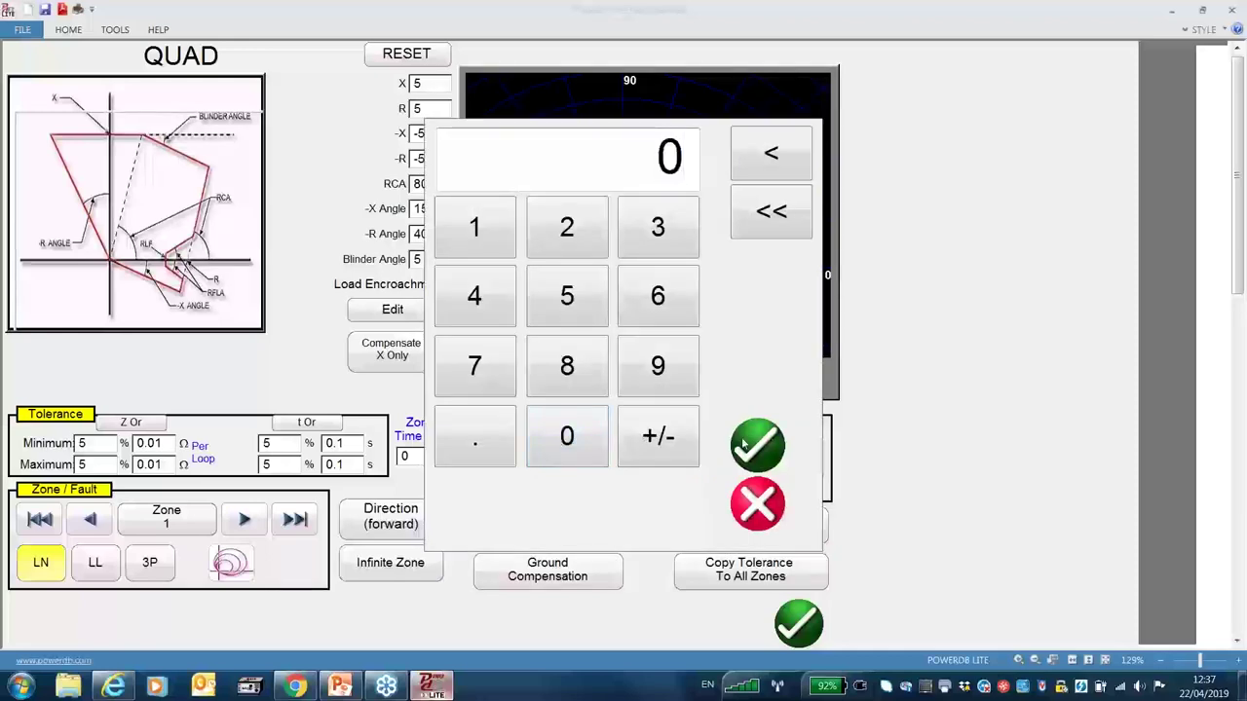
{"action": "left_click", "coordinate": [745, 444]}
{"action": "left_click", "coordinate": [419, 259]}
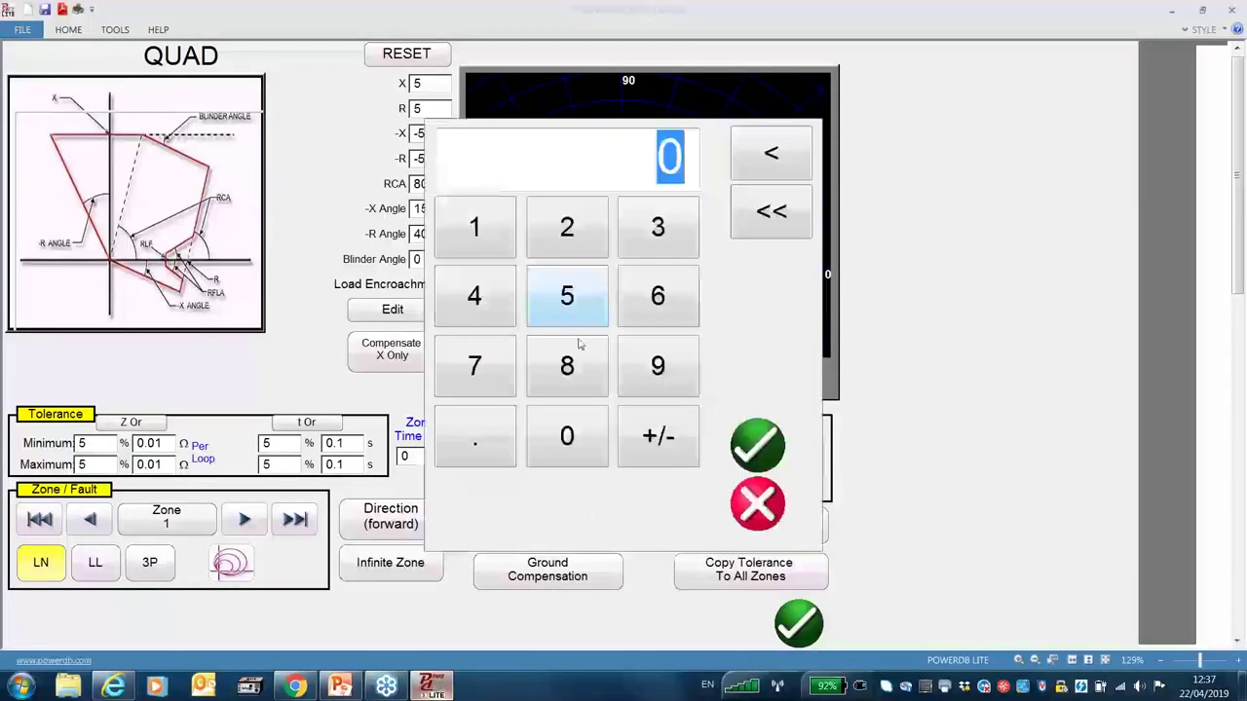
{"action": "left_click", "coordinate": [567, 366]}
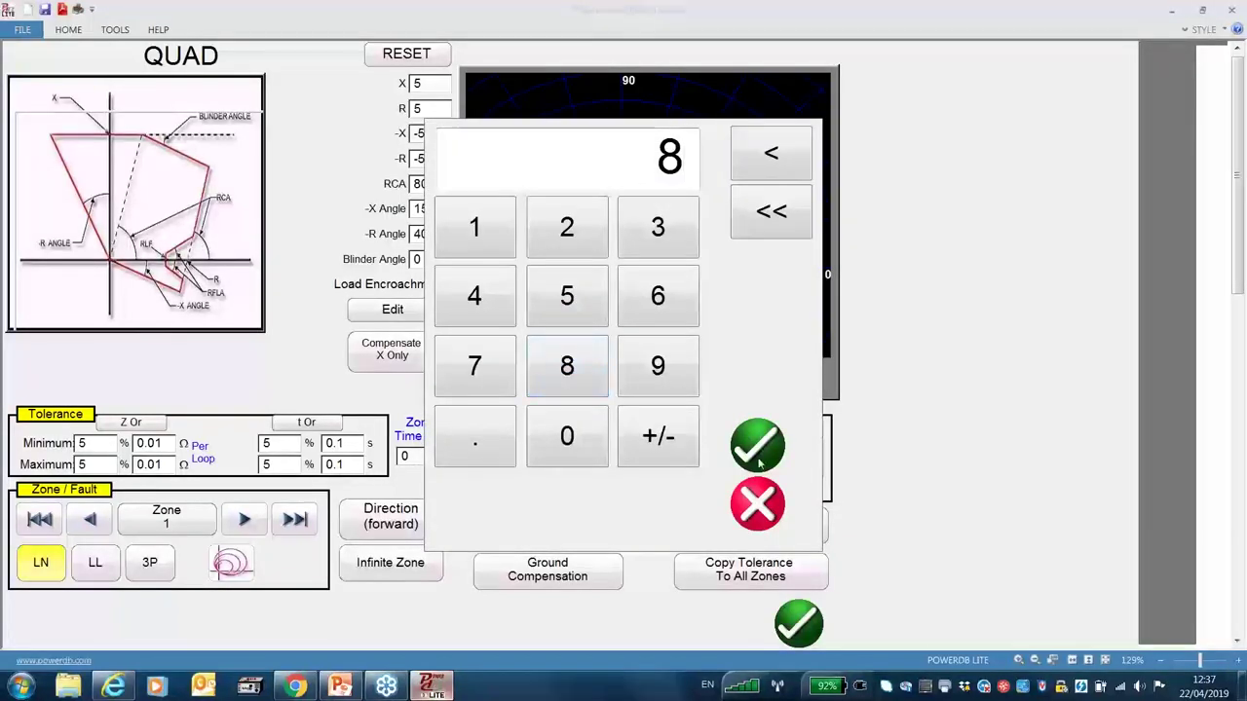
{"action": "left_click", "coordinate": [759, 458]}
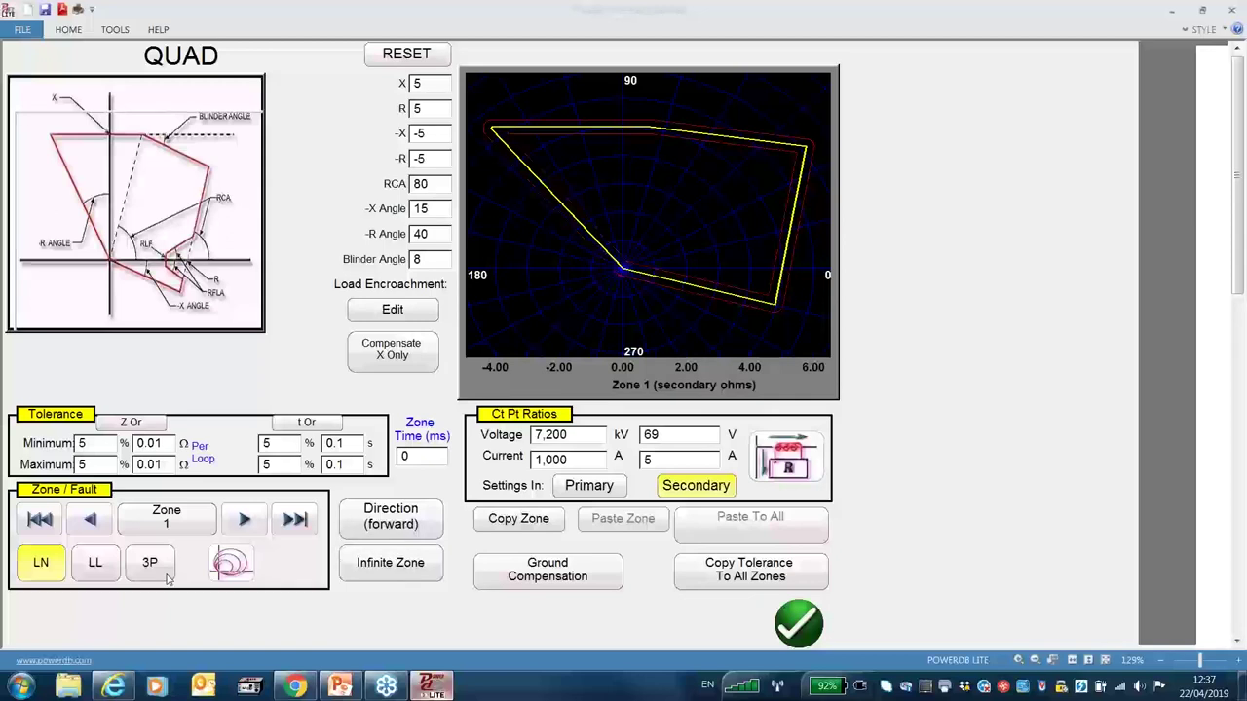
- Copy Zone 1's QUAD settings and paste them into Zone 2
{"action": "left_click", "coordinate": [542, 522]}
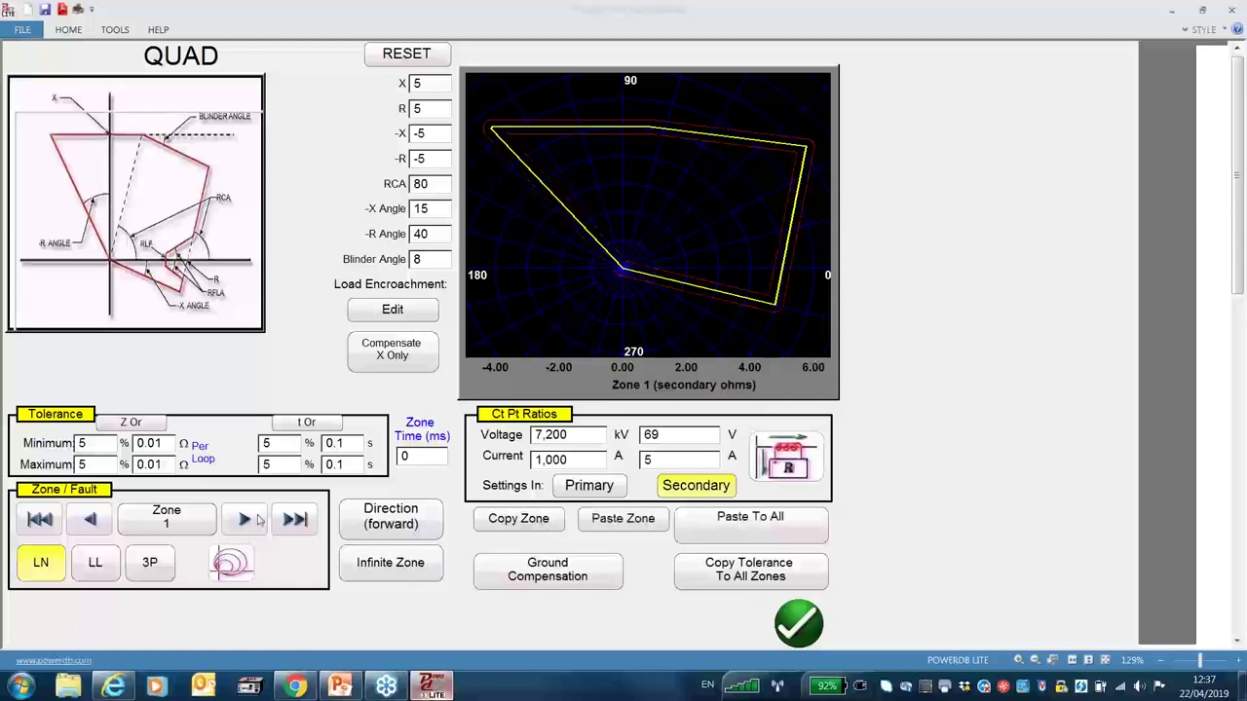
{"action": "left_click", "coordinate": [245, 522]}
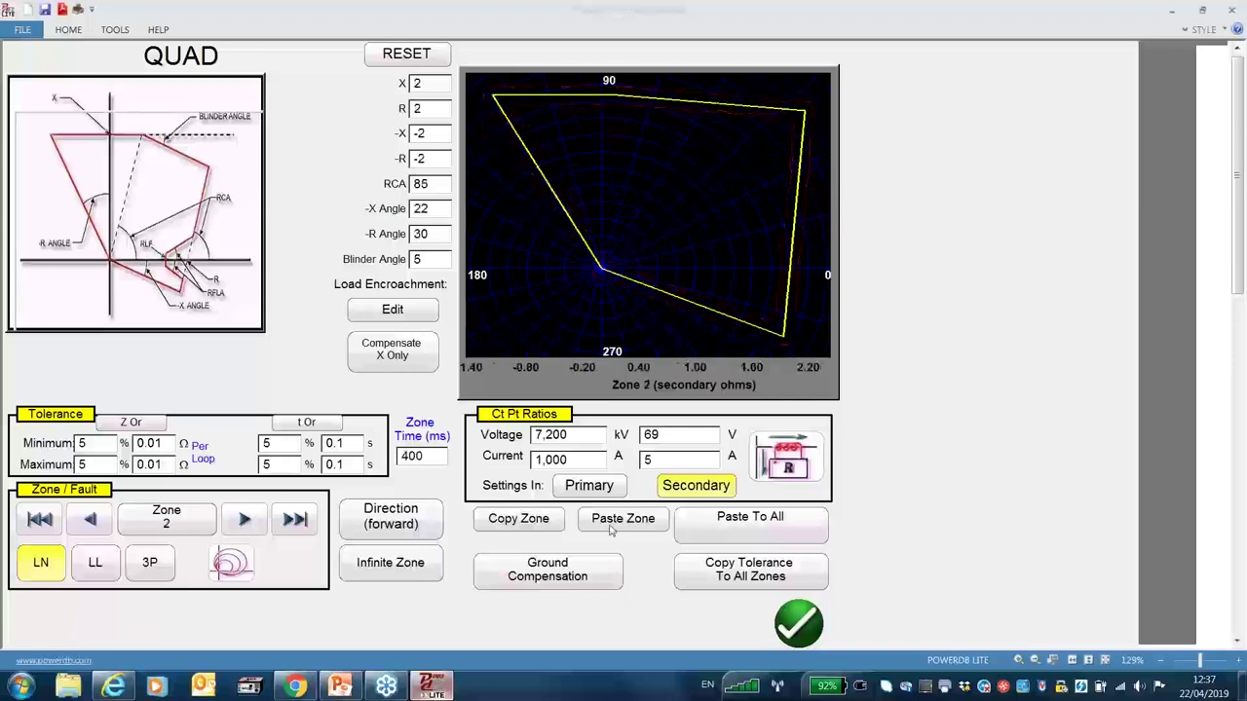
{"action": "left_click", "coordinate": [616, 523]}
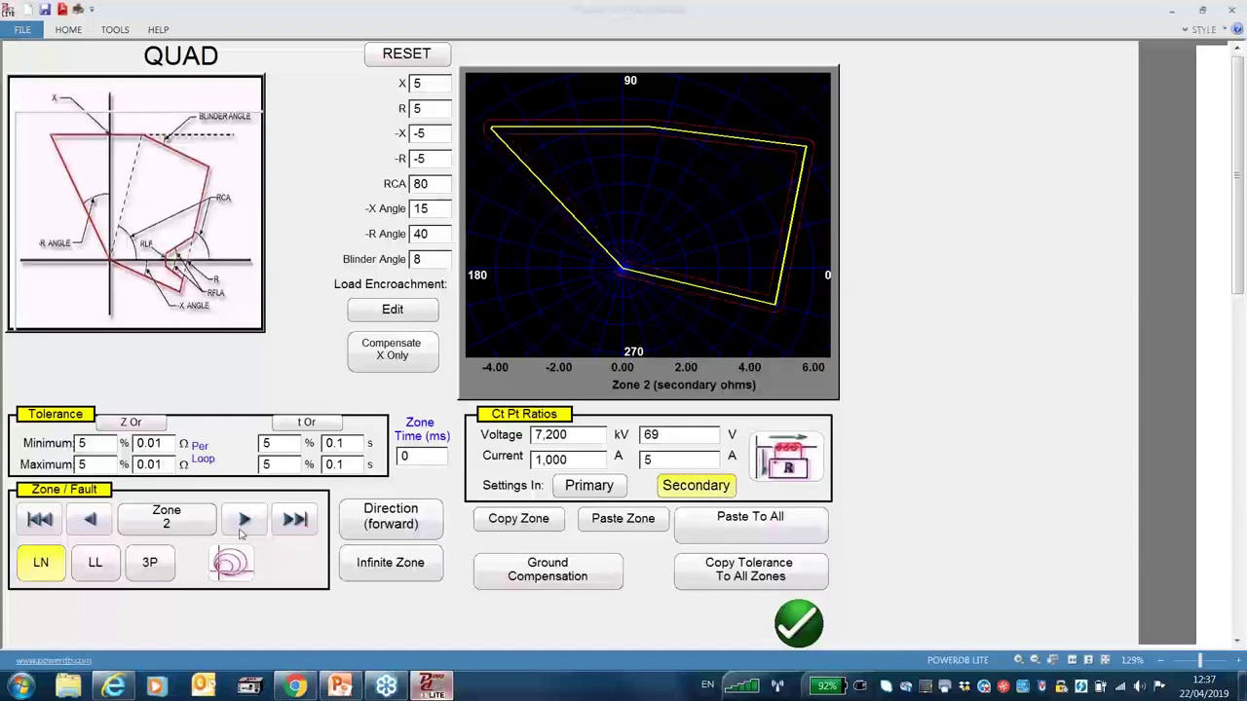
- Set Zone 3's direction to REVERSE, accept the zones and acknowledge the conflict warning
{"action": "left_click", "coordinate": [244, 521]}
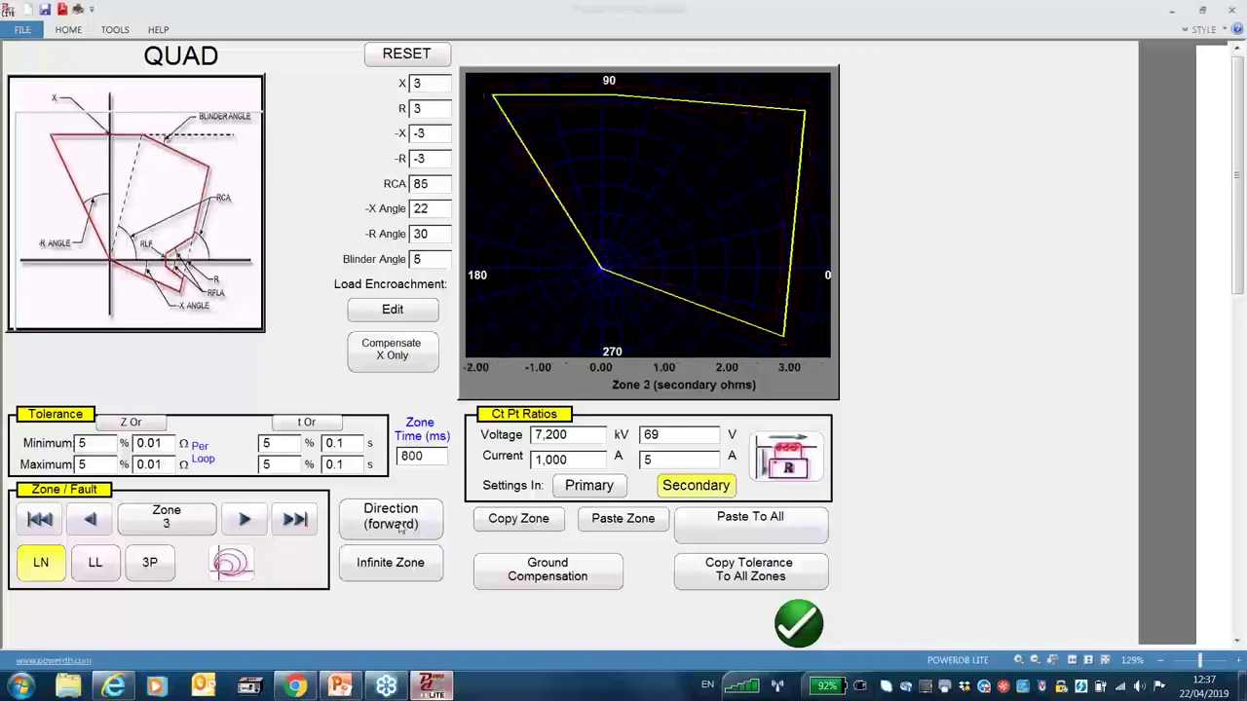
{"action": "left_click", "coordinate": [391, 516]}
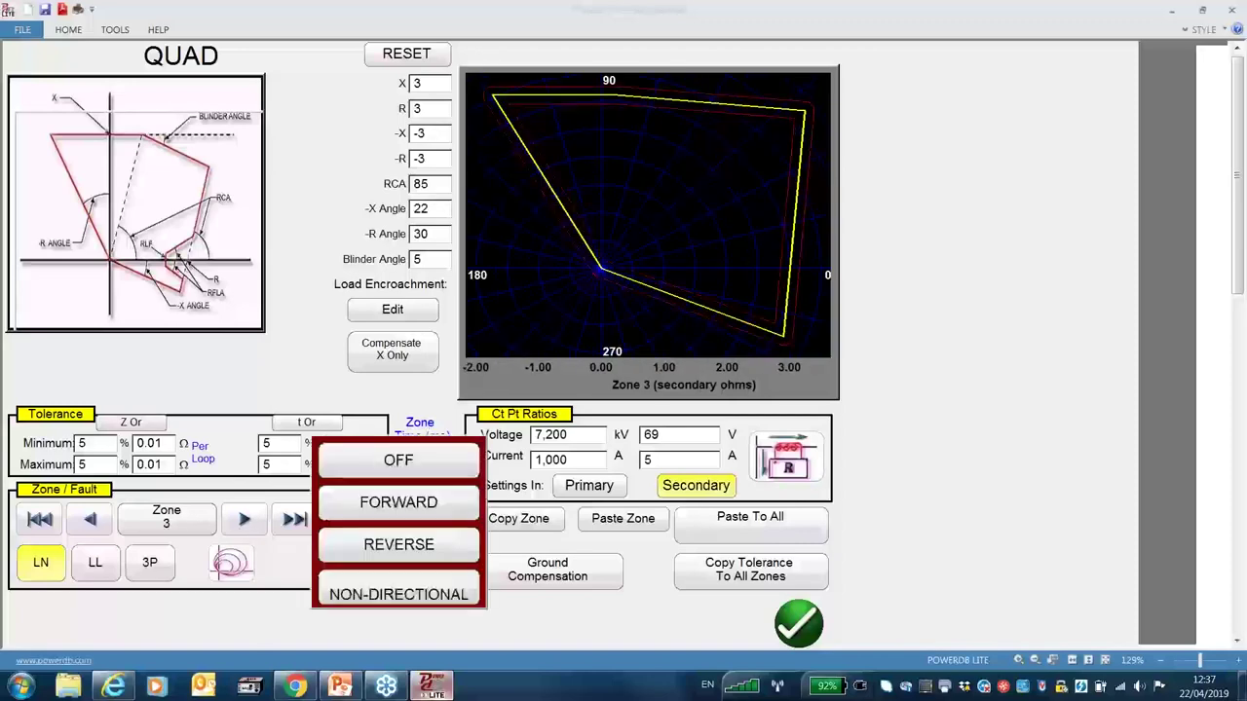
{"action": "left_click", "coordinate": [399, 545]}
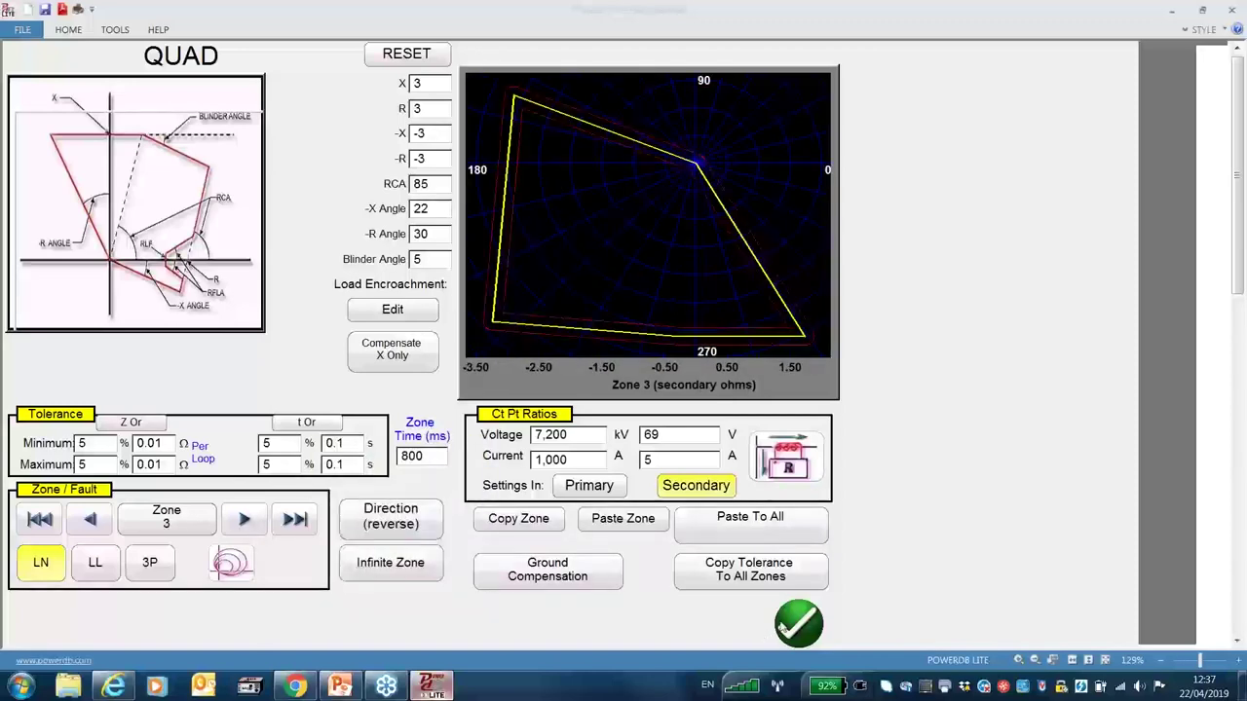
{"action": "left_click", "coordinate": [511, 575]}
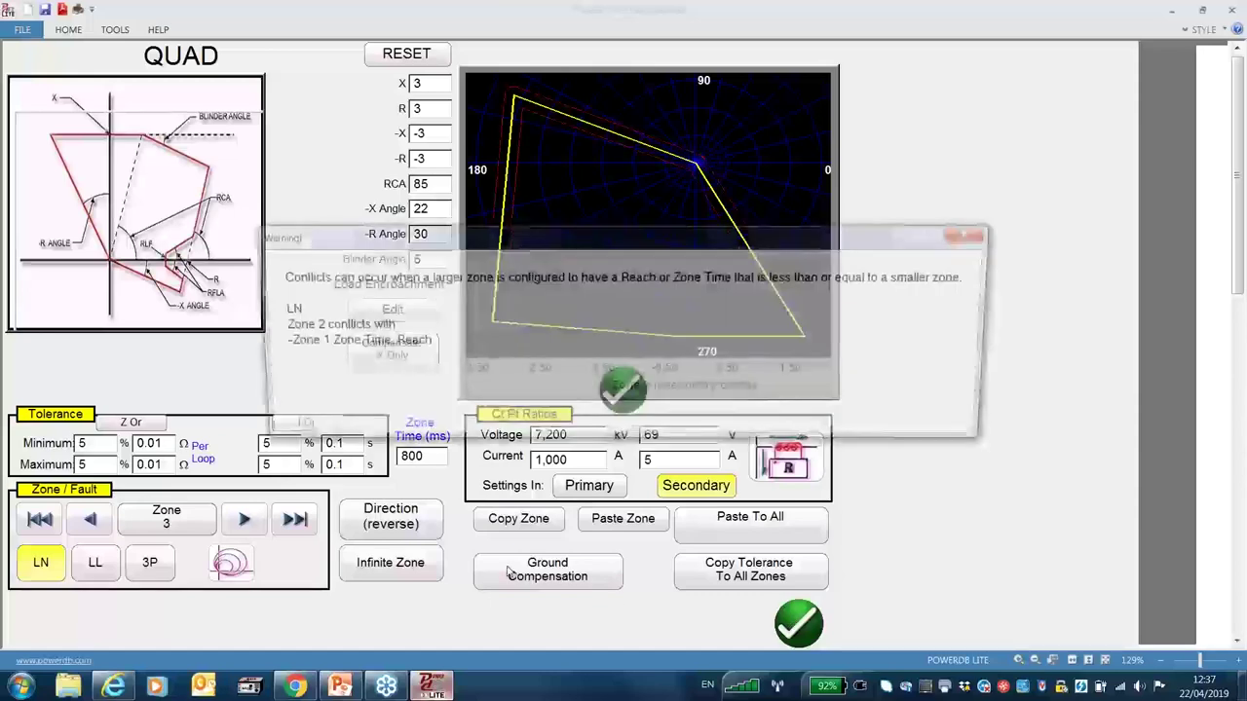
{"action": "left_click", "coordinate": [609, 401]}
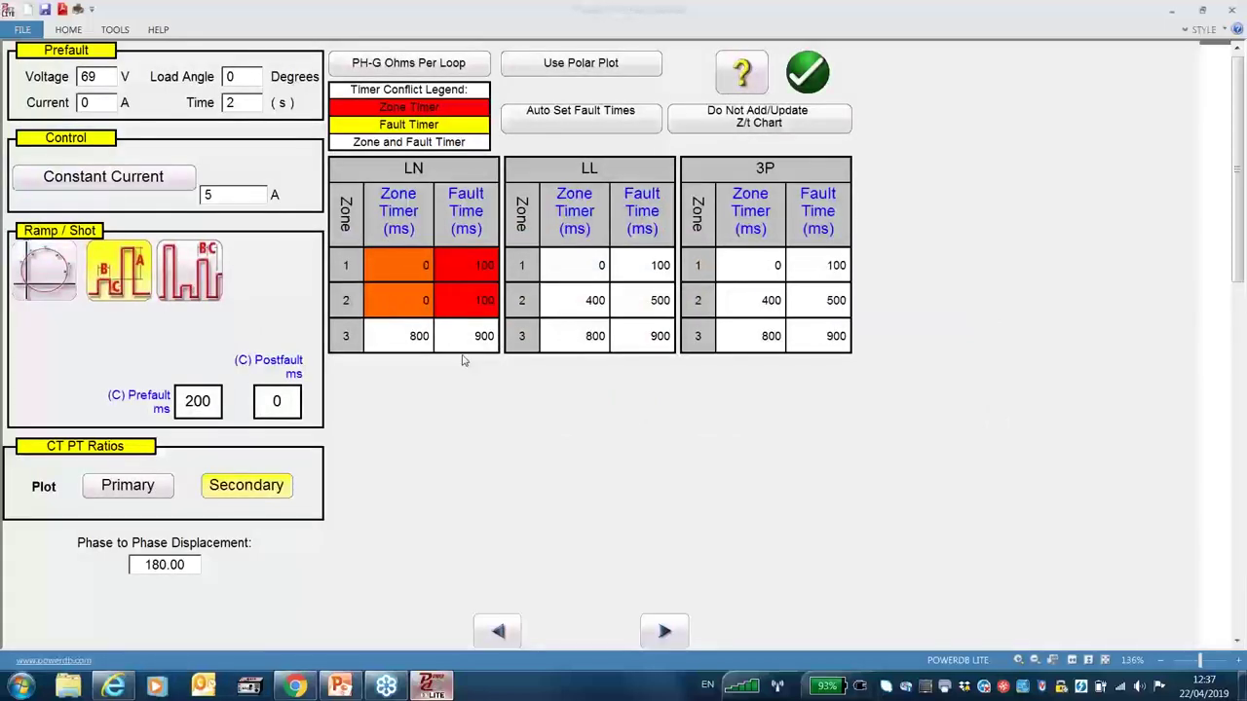
- Reopen the characteristic settings, accepting the zone timer conflict warnings
{"action": "left_click", "coordinate": [807, 76]}
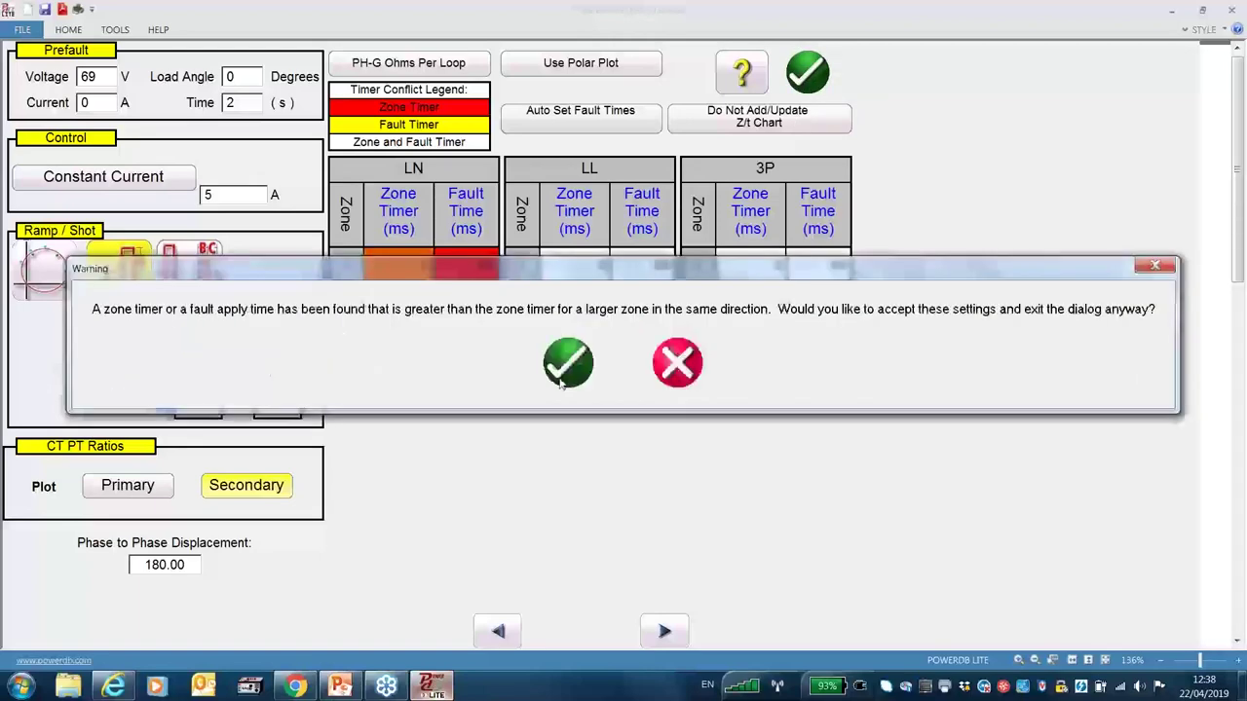
{"action": "left_click", "coordinate": [568, 357]}
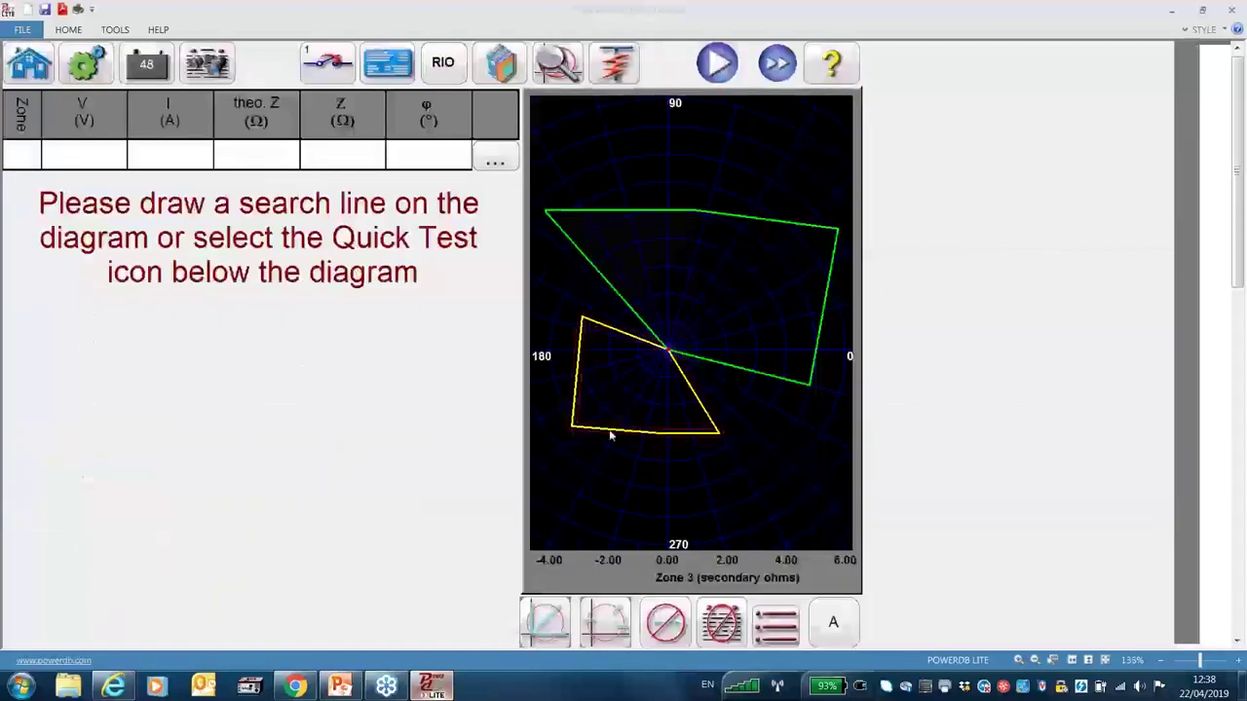
{"action": "left_click", "coordinate": [774, 628]}
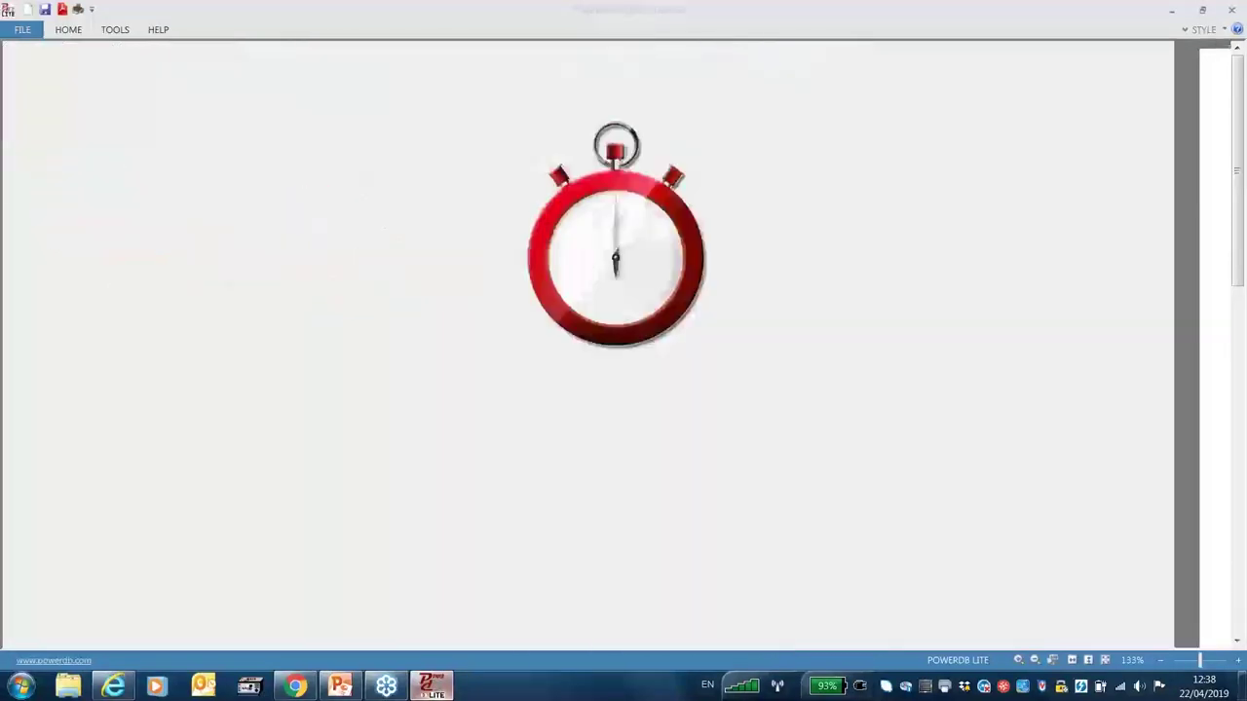
{"action": "left_click", "coordinate": [809, 71]}
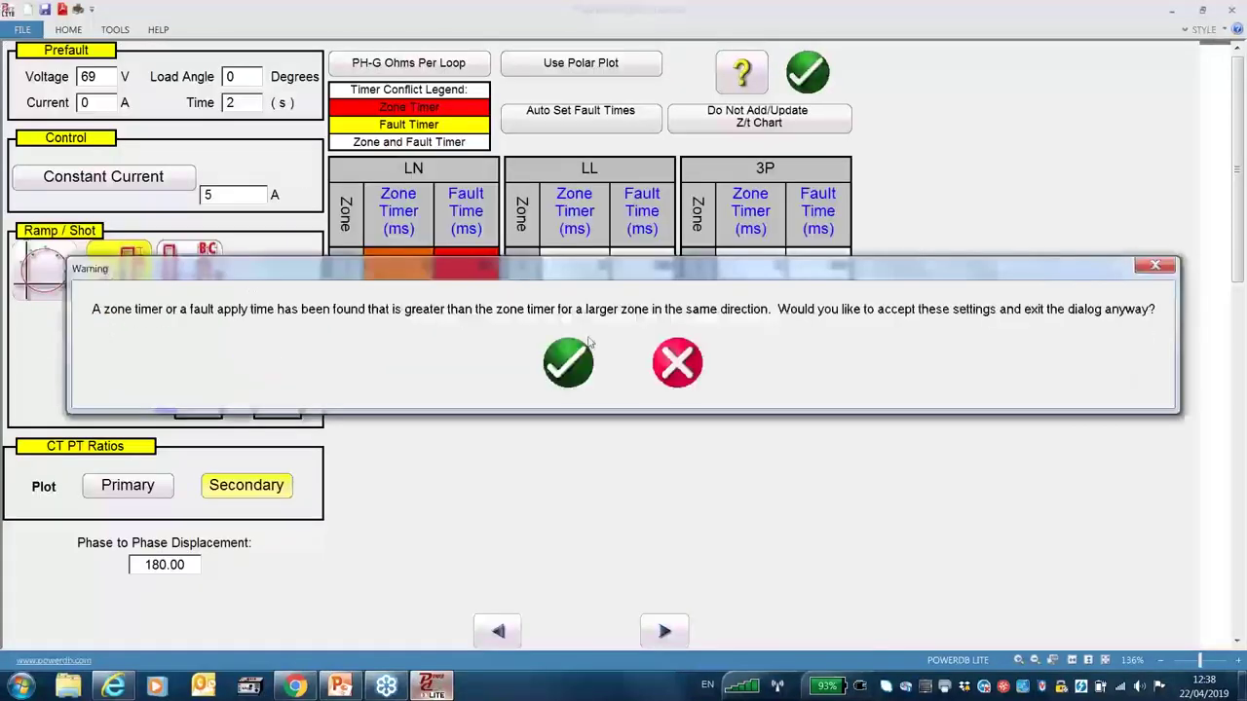
{"action": "left_click", "coordinate": [569, 362]}
{"action": "left_click", "coordinate": [379, 57]}
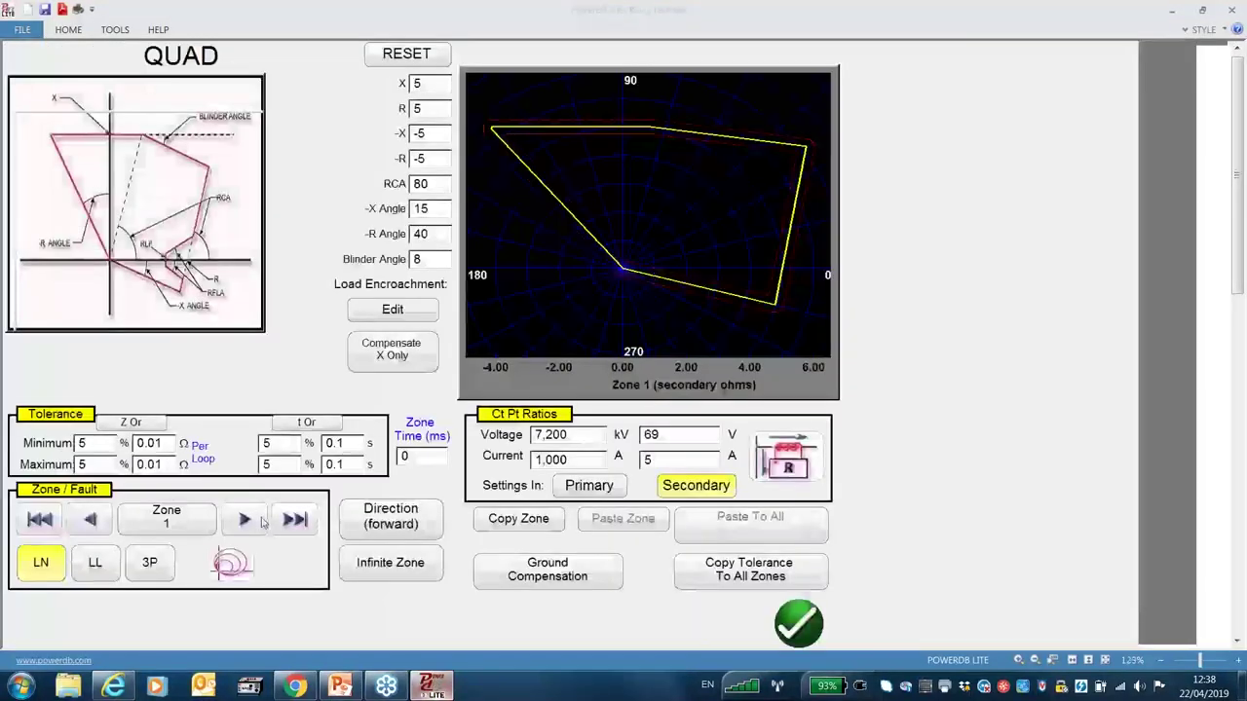
- Give Zone 2 a zone time of 200 ms and accept despite the timer conflict
{"action": "left_click", "coordinate": [243, 520]}
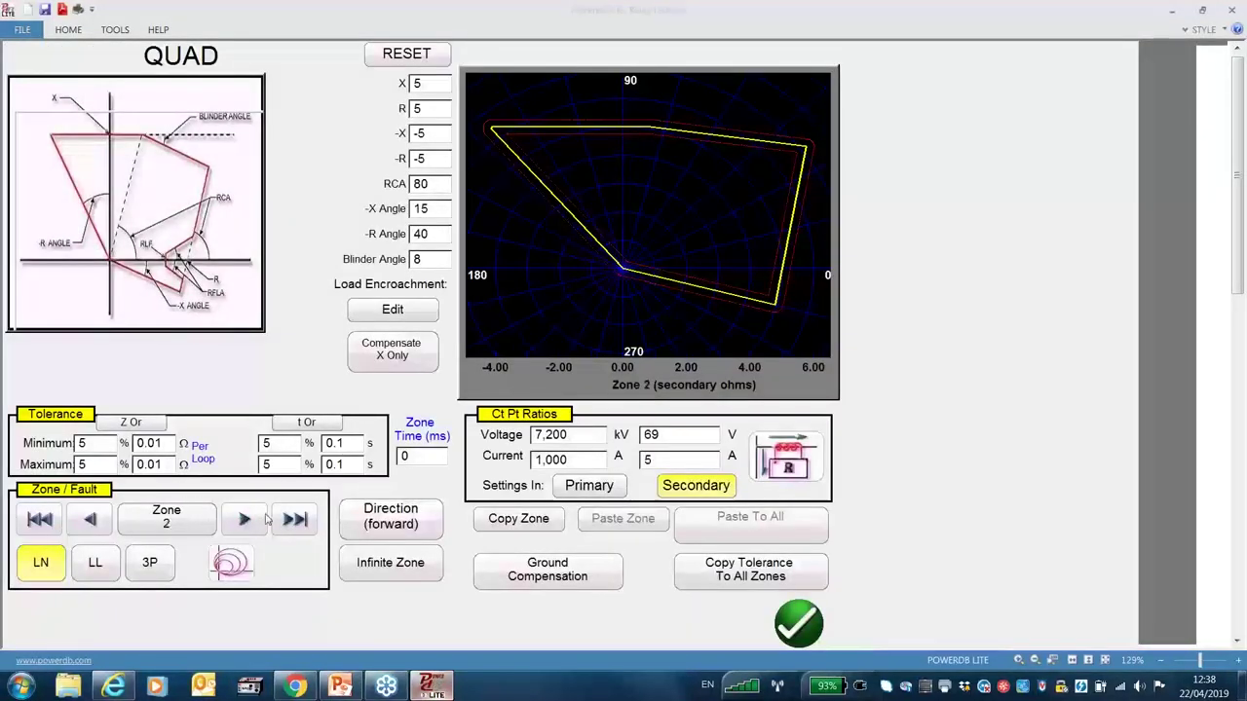
{"action": "left_click", "coordinate": [413, 465]}
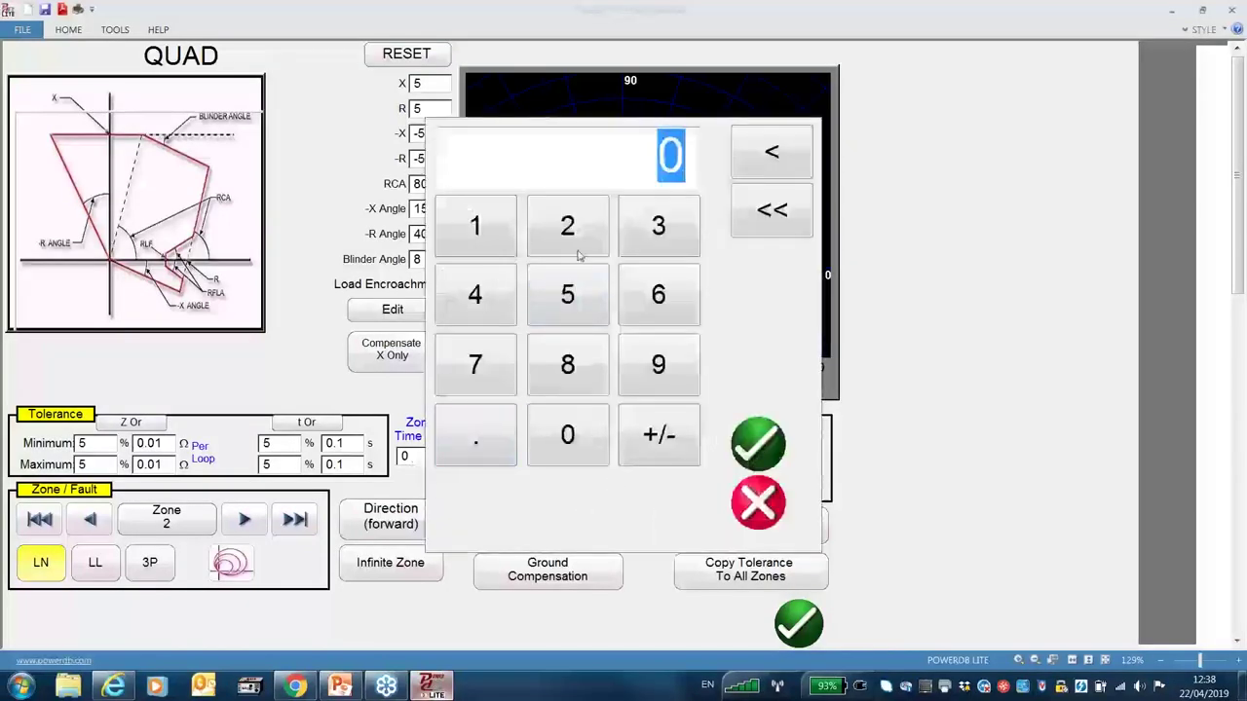
{"action": "left_click", "coordinate": [494, 460]}
{"action": "left_click", "coordinate": [571, 237]}
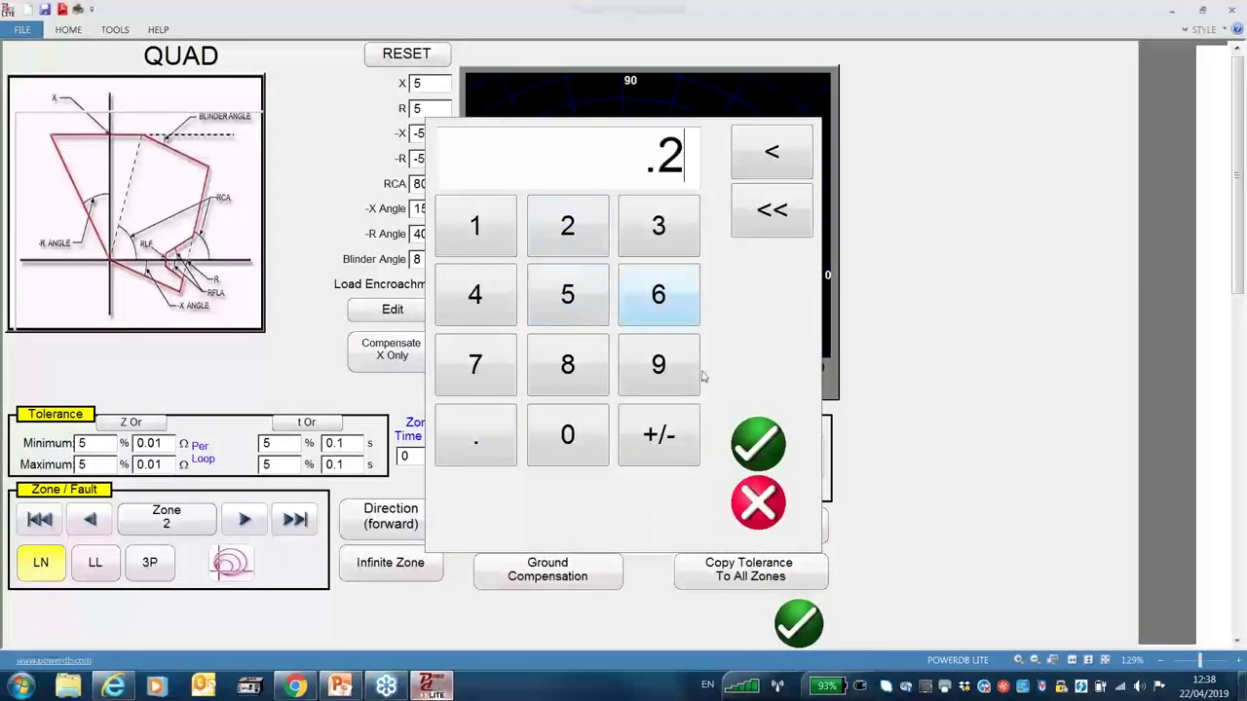
{"action": "left_click", "coordinate": [758, 444]}
{"action": "left_click", "coordinate": [413, 456]}
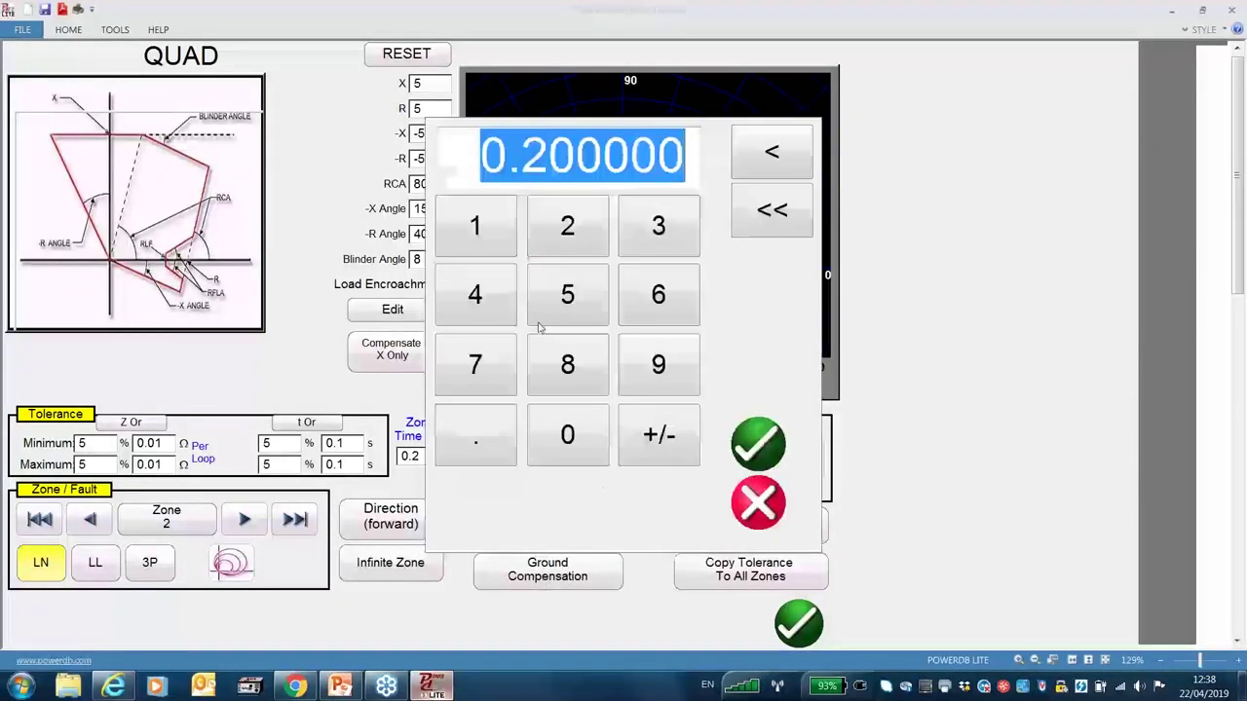
{"action": "left_click", "coordinate": [572, 234]}
{"action": "left_click", "coordinate": [569, 434]}
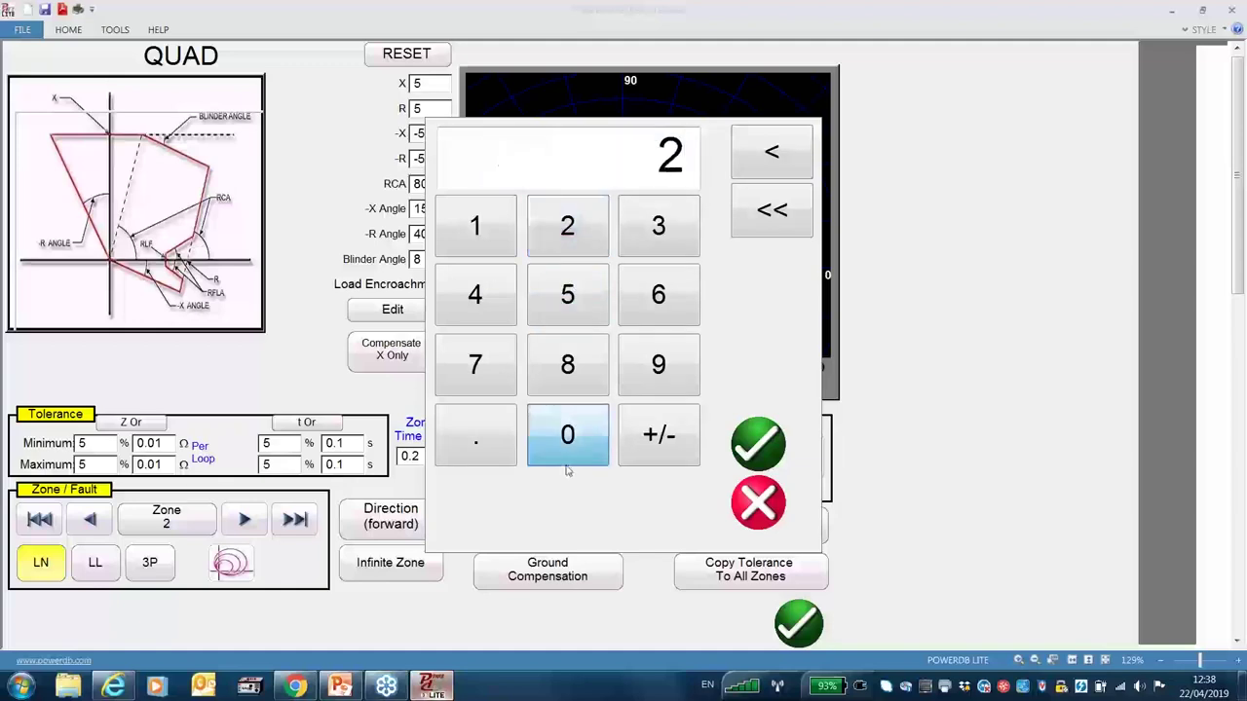
{"action": "left_click", "coordinate": [569, 435]}
{"action": "left_click", "coordinate": [758, 444]}
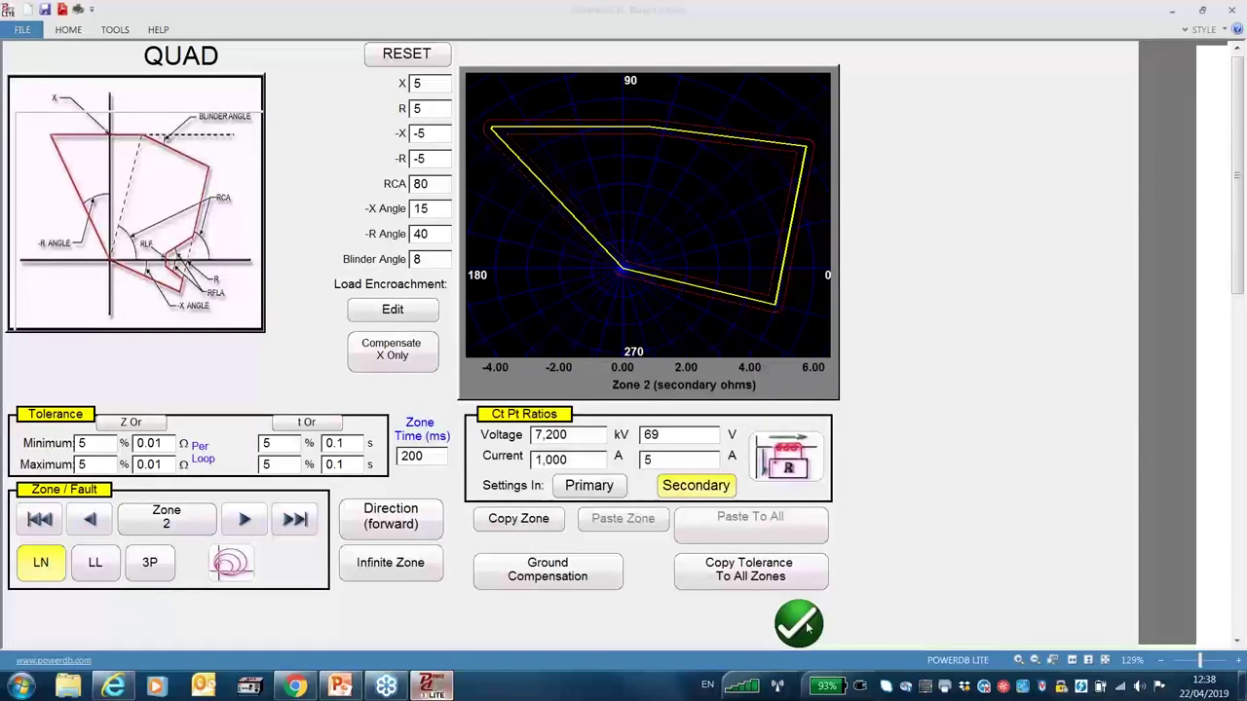
{"action": "left_click", "coordinate": [799, 625]}
{"action": "key", "text": "Return"}
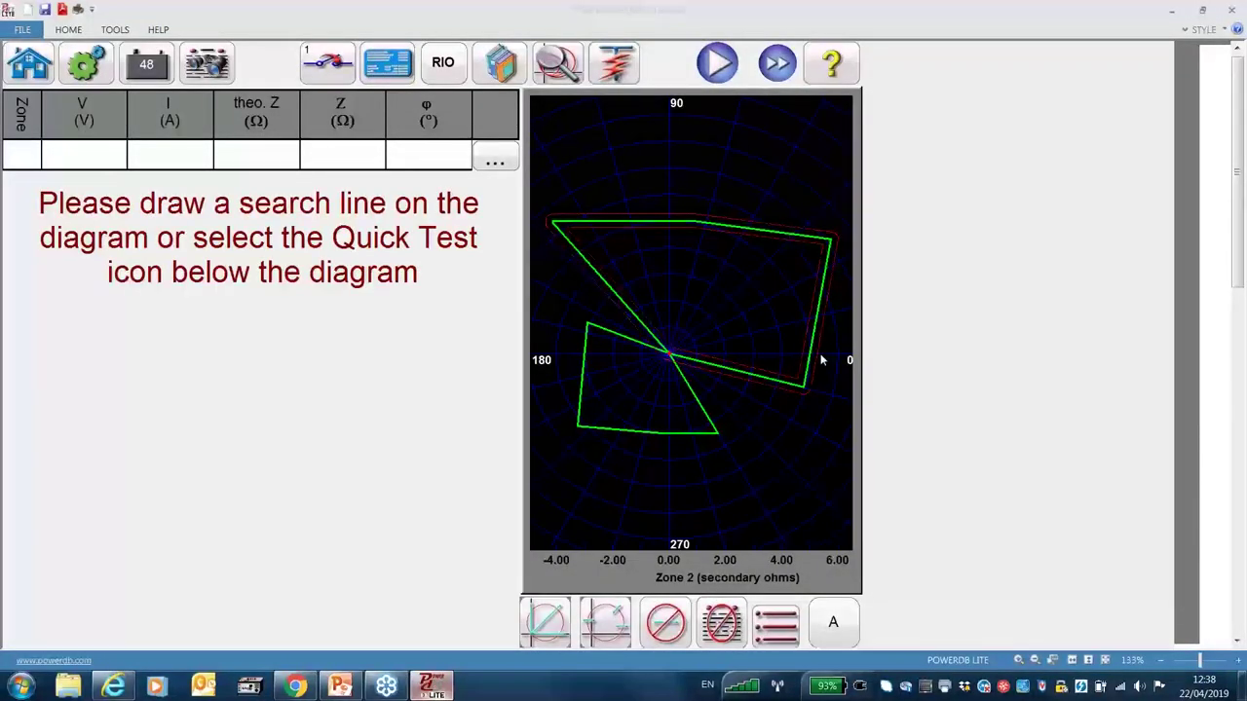
- Draw five search lines across the QUAD zone boundaries, then return to the home screen
{"action": "left_click", "coordinate": [754, 208]}
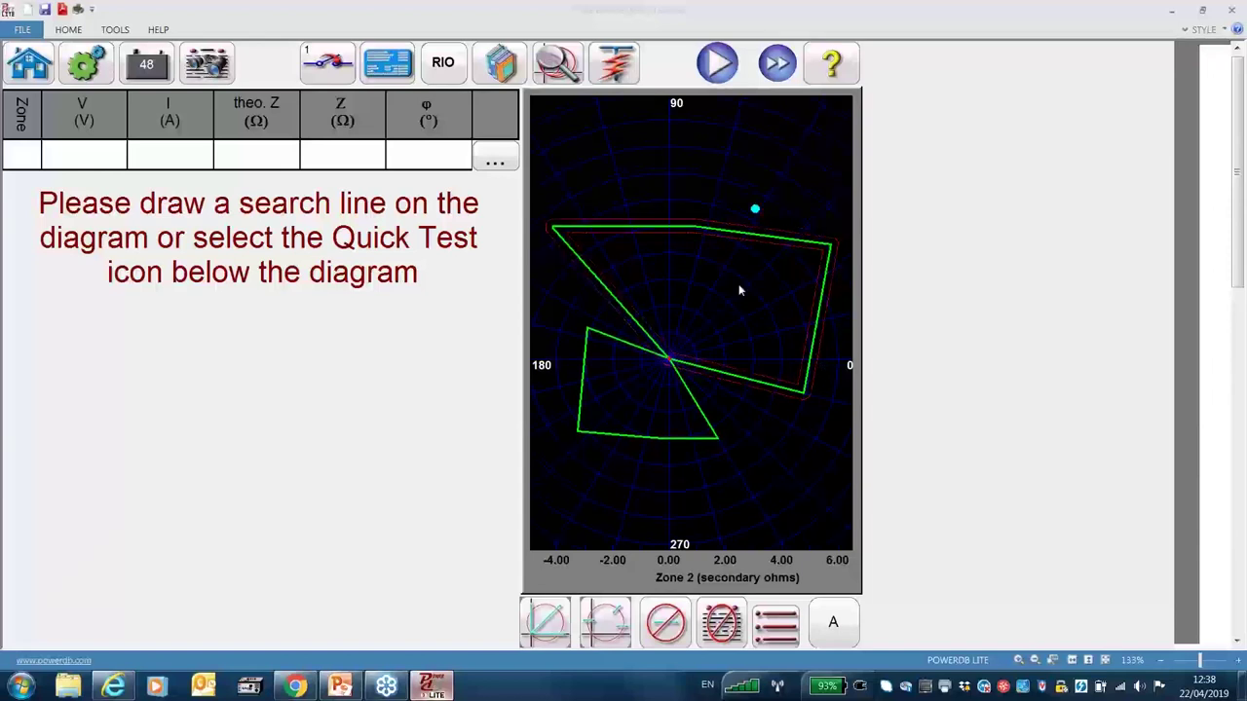
{"action": "left_click", "coordinate": [738, 288]}
{"action": "left_click", "coordinate": [659, 203]}
{"action": "left_click", "coordinate": [654, 284]}
{"action": "left_click", "coordinate": [578, 313]}
{"action": "left_click", "coordinate": [669, 304]}
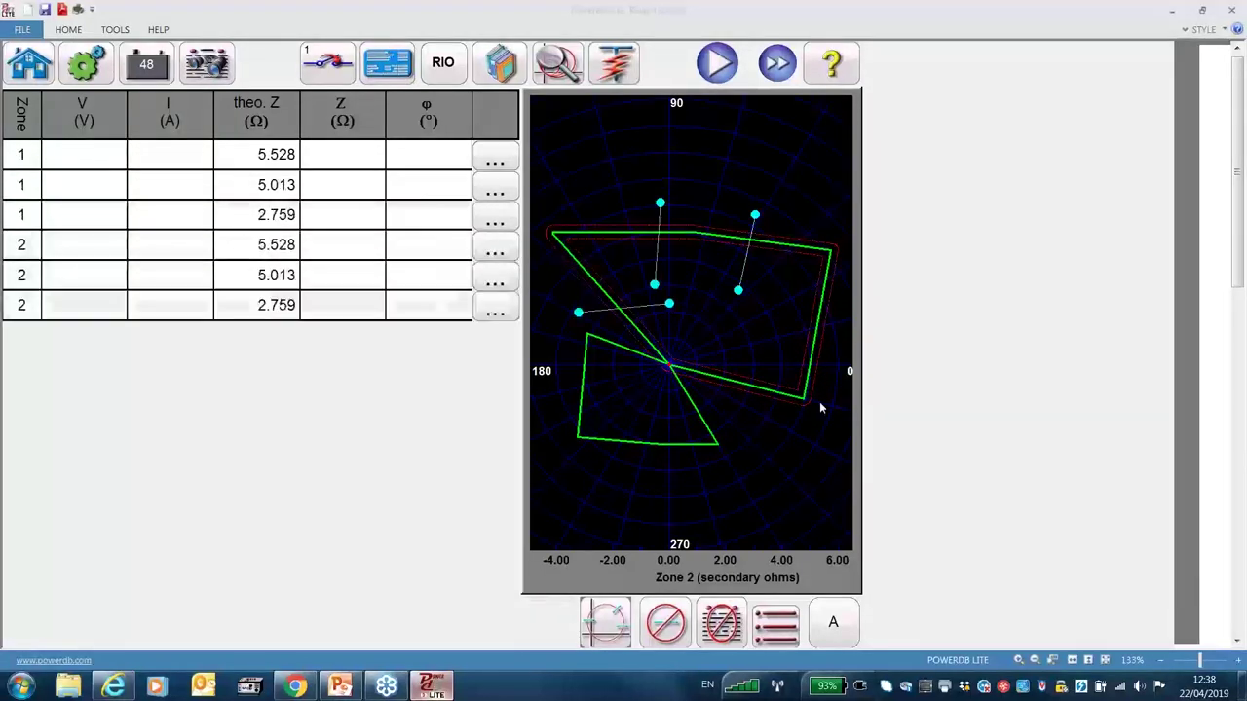
{"action": "left_click", "coordinate": [819, 401]}
{"action": "left_click", "coordinate": [799, 378]}
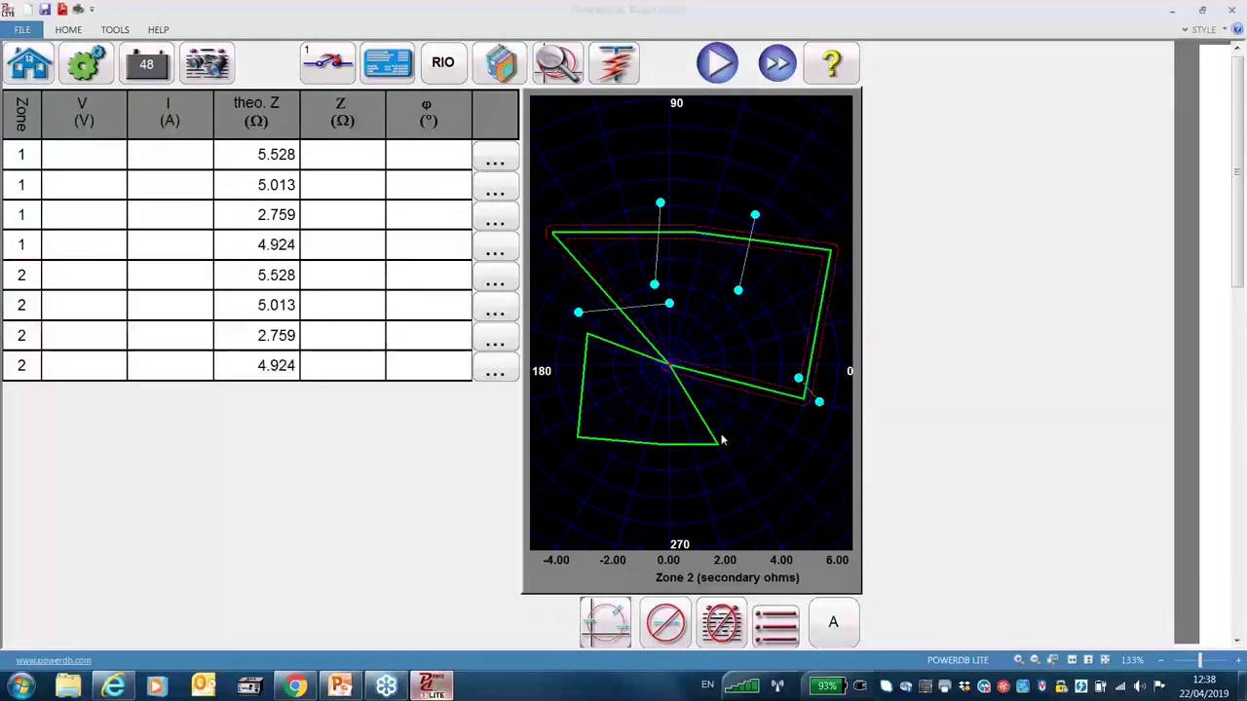
{"action": "left_click", "coordinate": [703, 484]}
{"action": "left_click", "coordinate": [650, 416]}
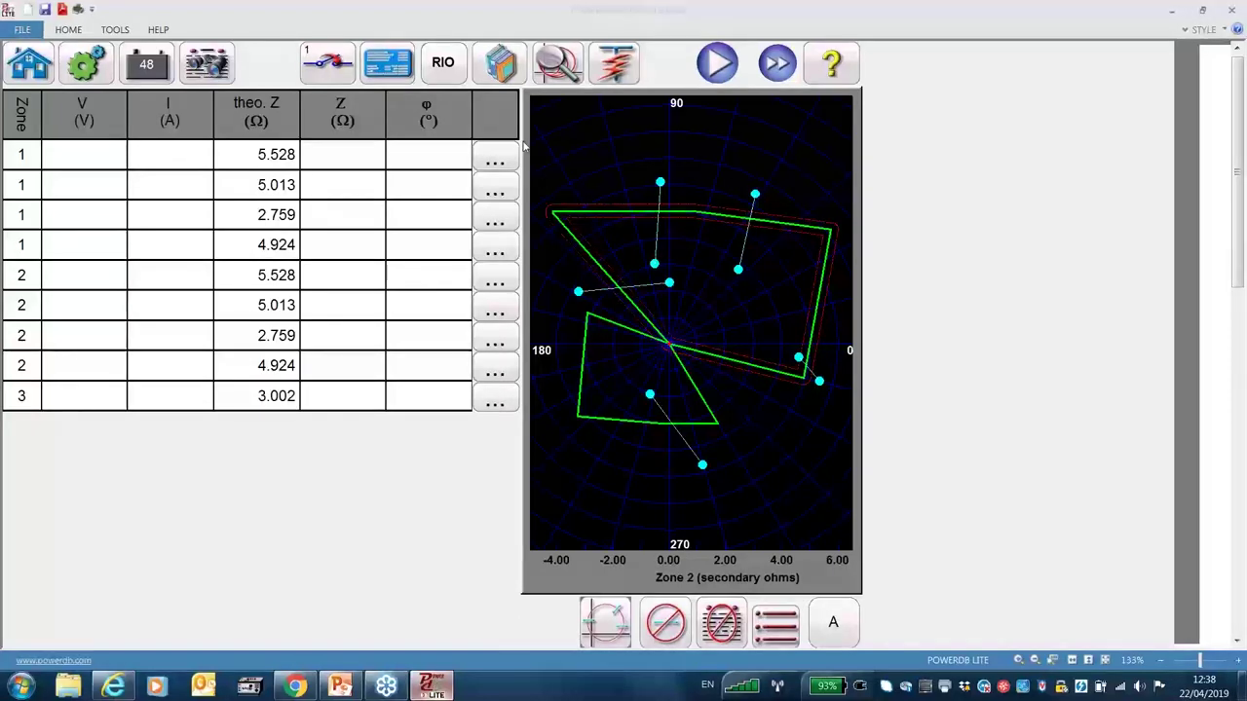
{"action": "left_click", "coordinate": [39, 66]}
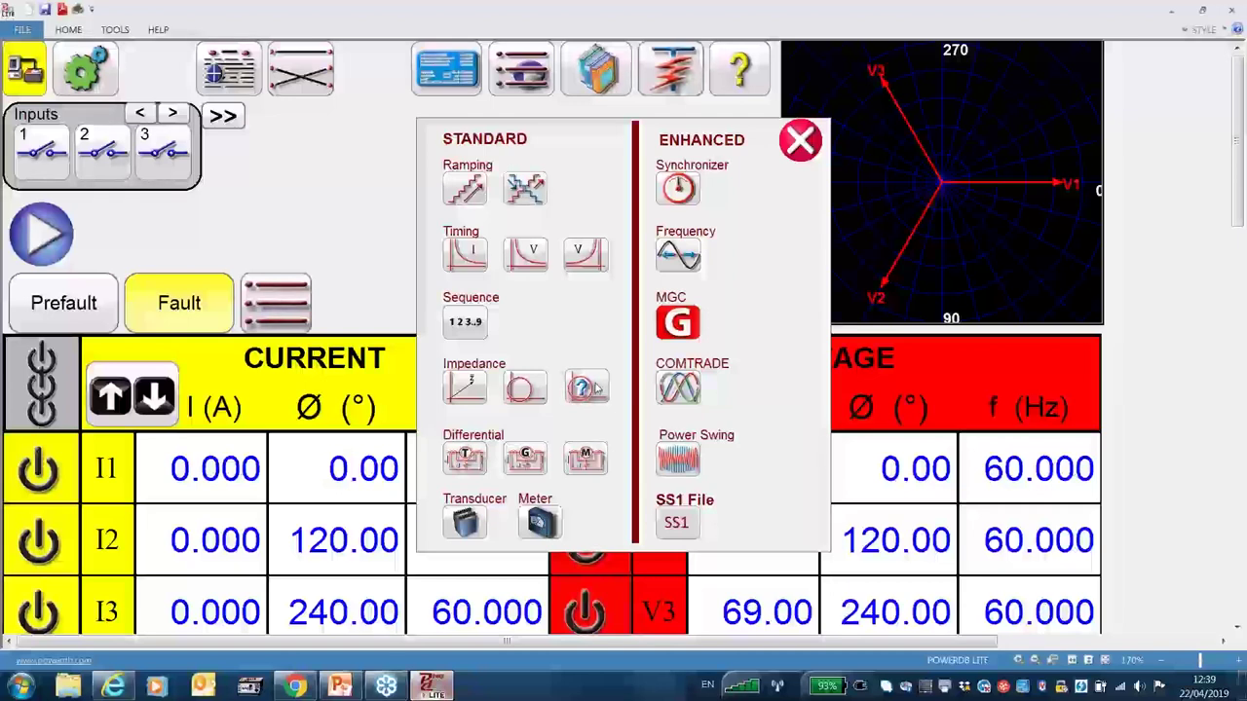
- Start a Test Undefined Characteristic with QUAD shape, three phase and unchanged test lines
{"action": "left_click", "coordinate": [583, 388]}
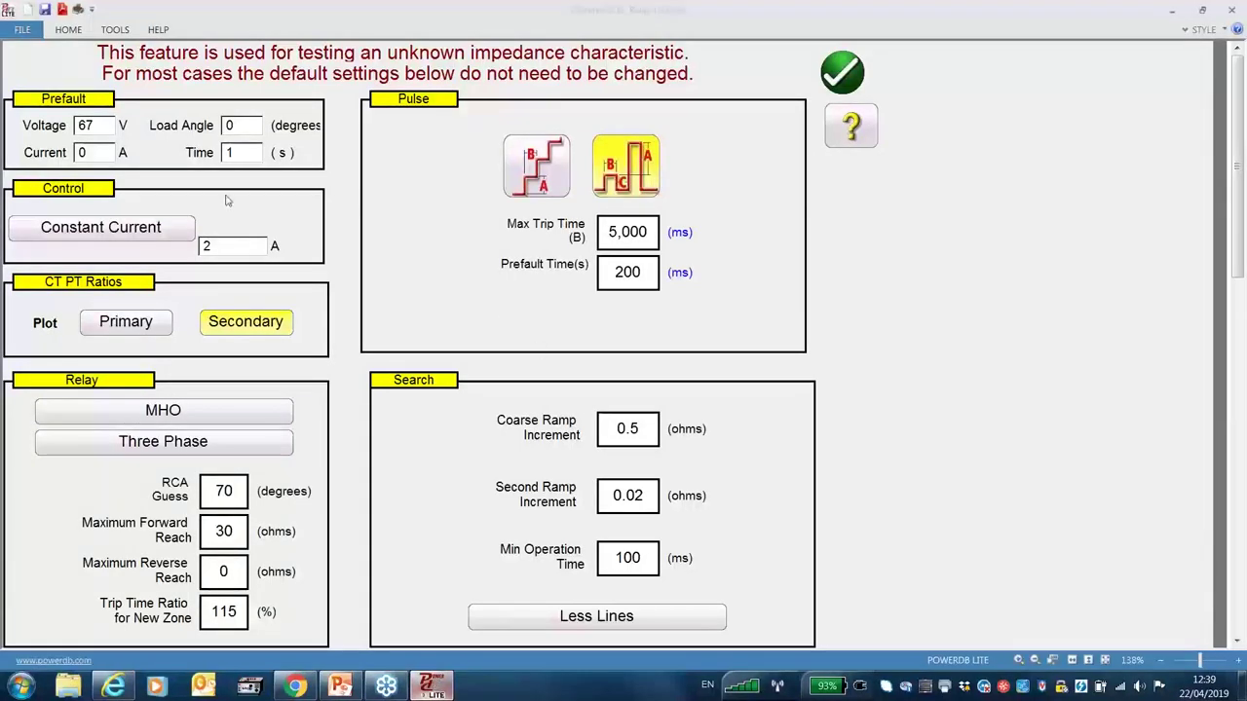
{"action": "left_click", "coordinate": [194, 413]}
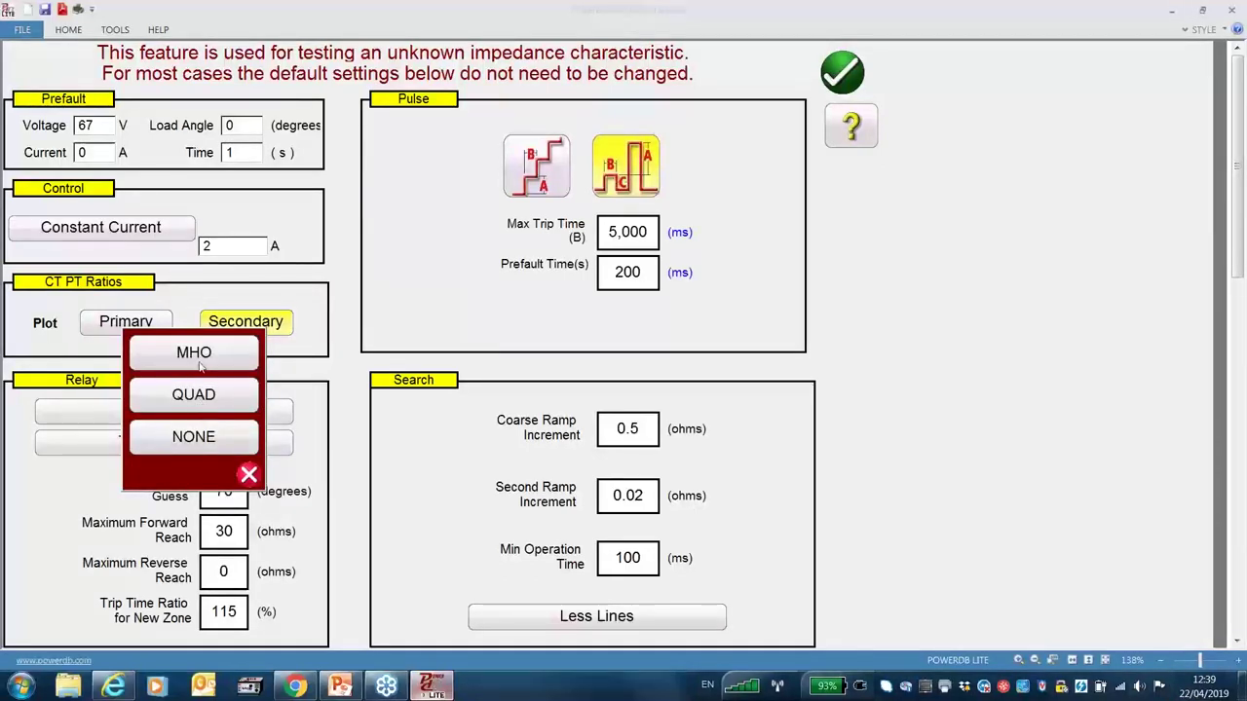
{"action": "left_click", "coordinate": [211, 396]}
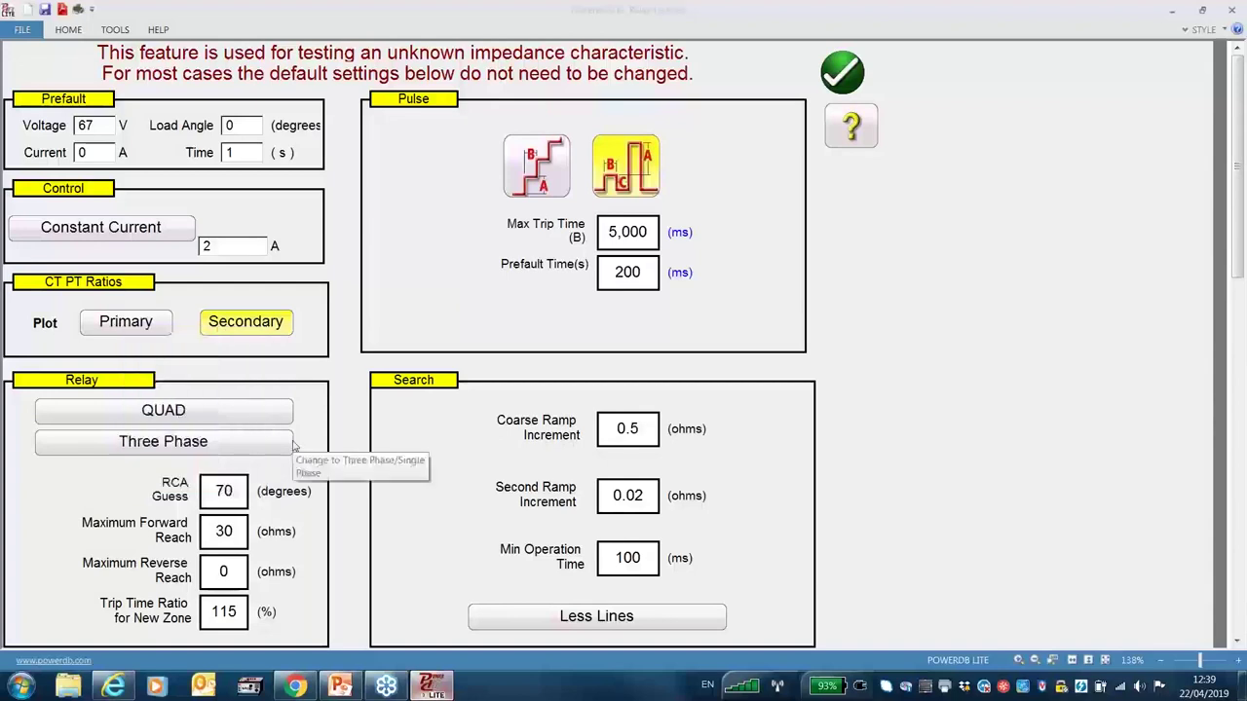
{"action": "left_click", "coordinate": [177, 446]}
{"action": "left_click", "coordinate": [177, 447]}
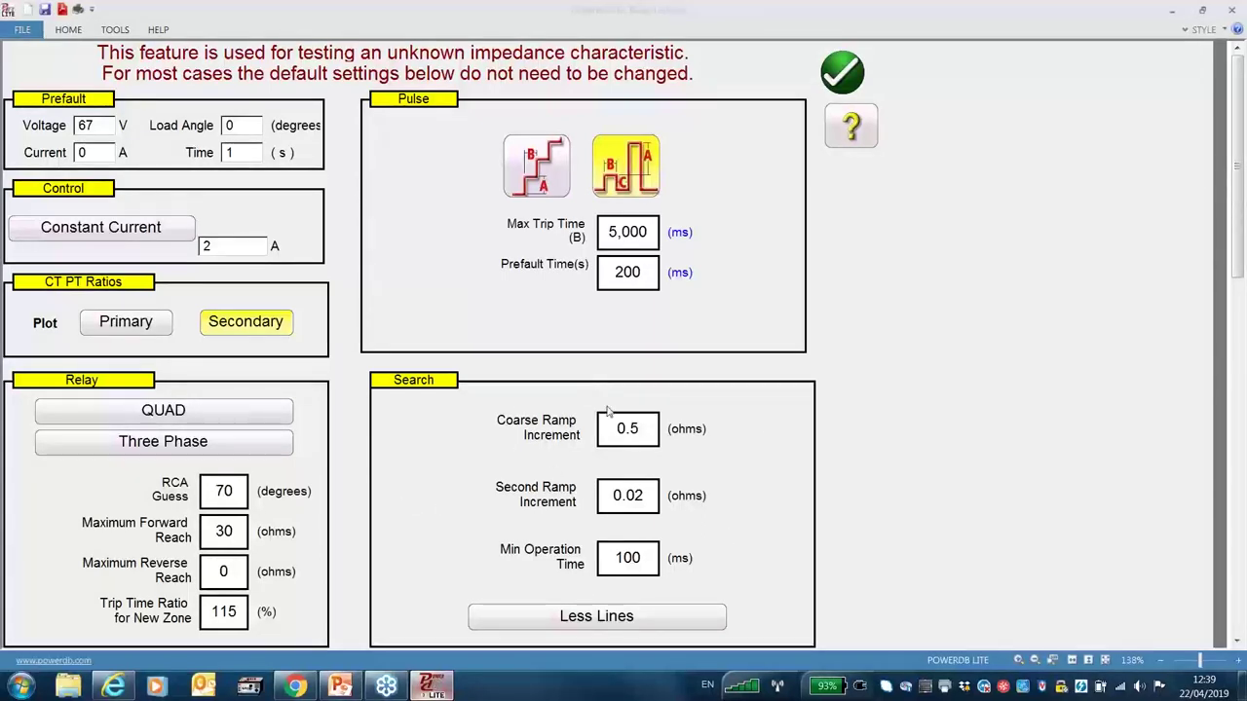
{"action": "left_click", "coordinate": [620, 625]}
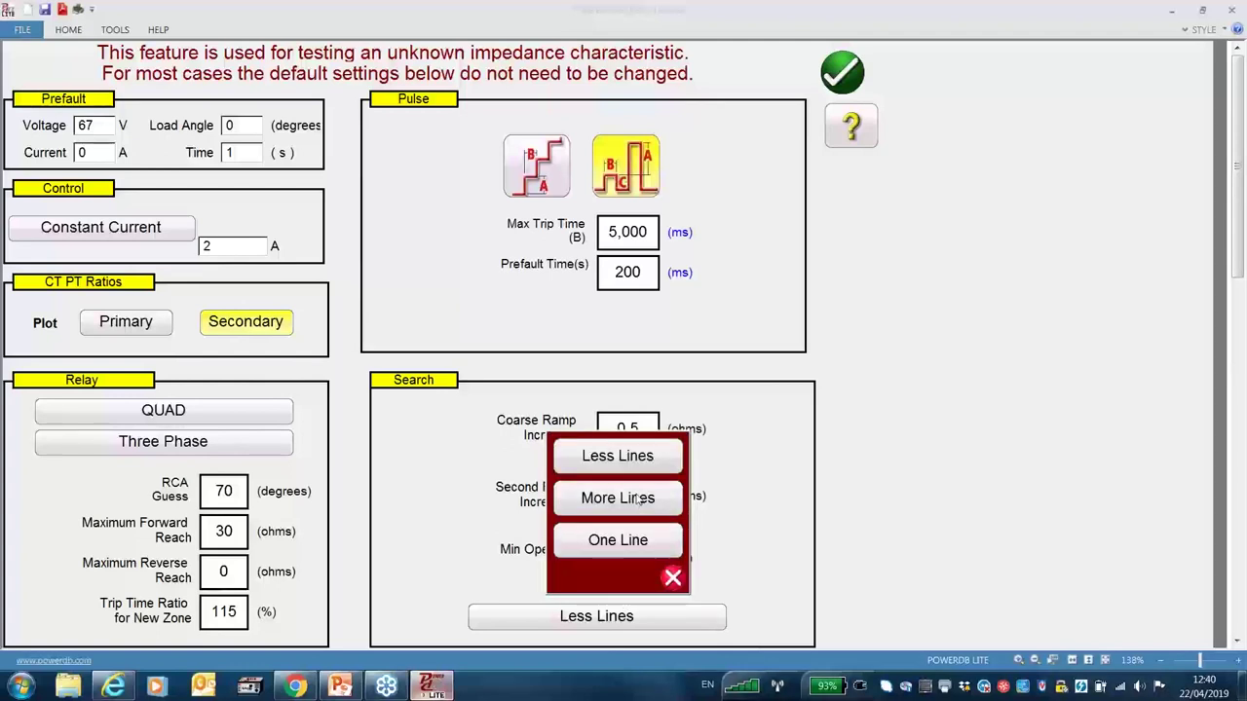
{"action": "left_click", "coordinate": [674, 579]}
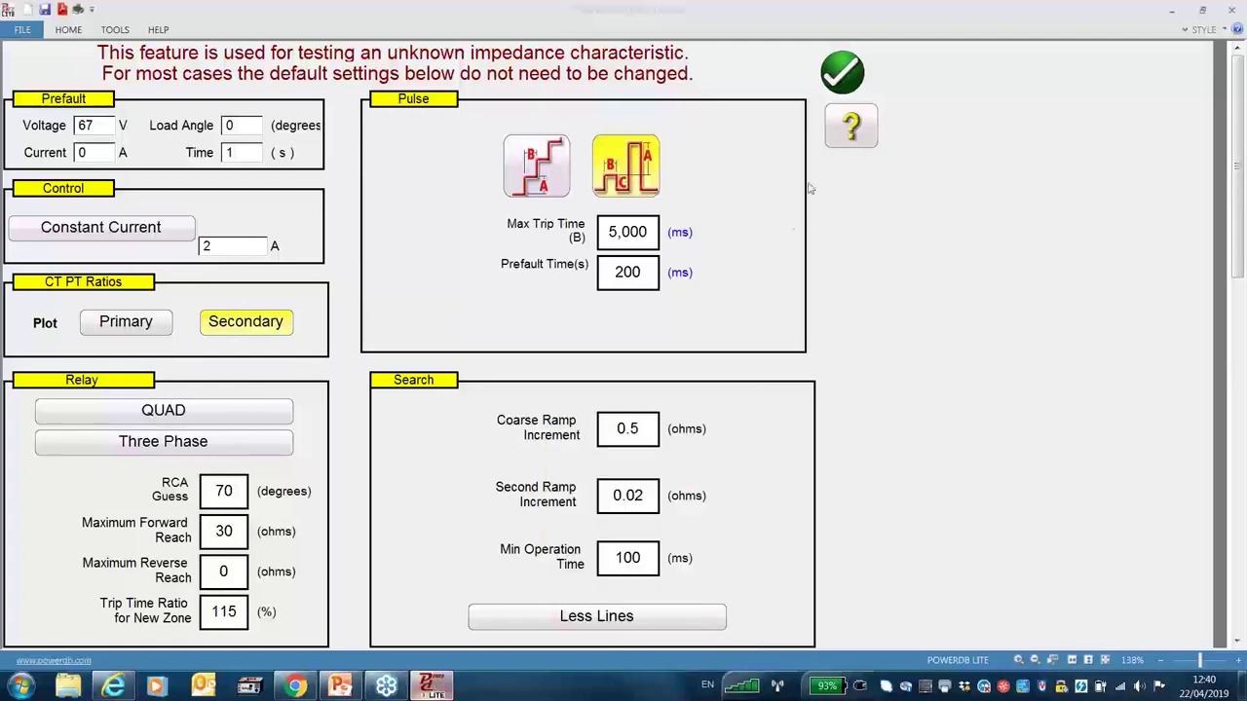
{"action": "left_click", "coordinate": [843, 74]}
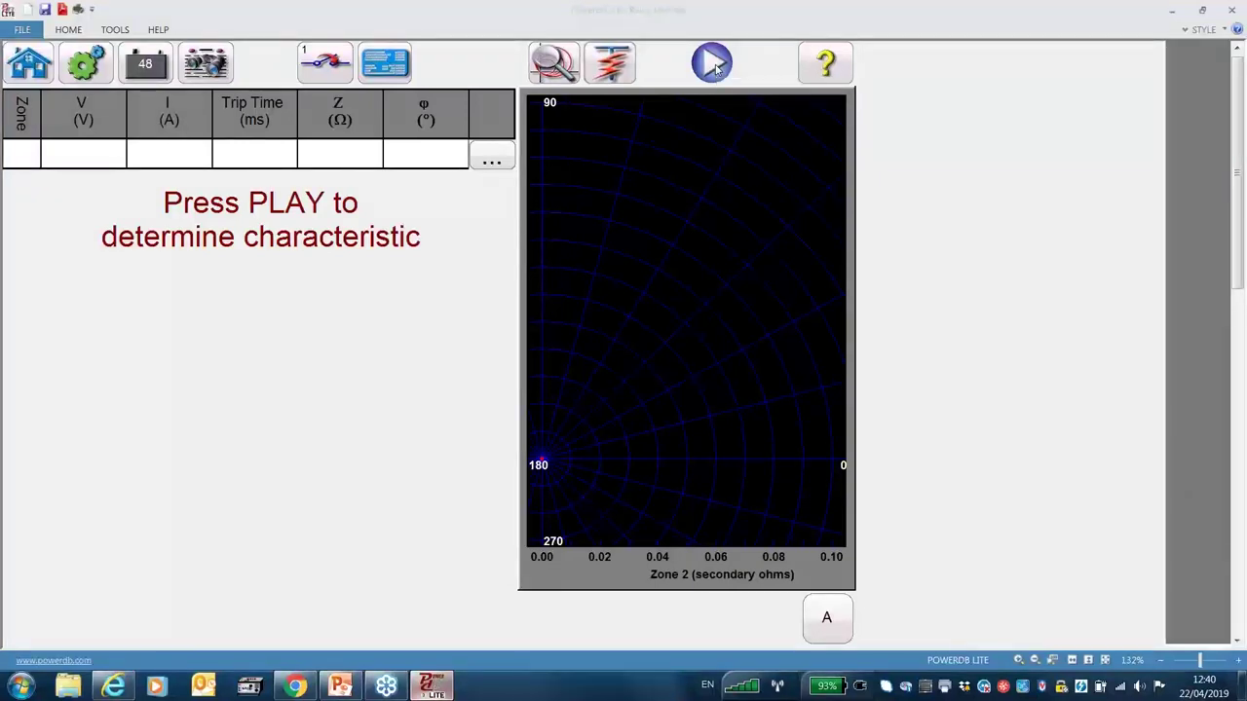
- Run the unknown-impedance QUAD search, simulating the relay contact trips until it completes
{"action": "left_click", "coordinate": [715, 64]}
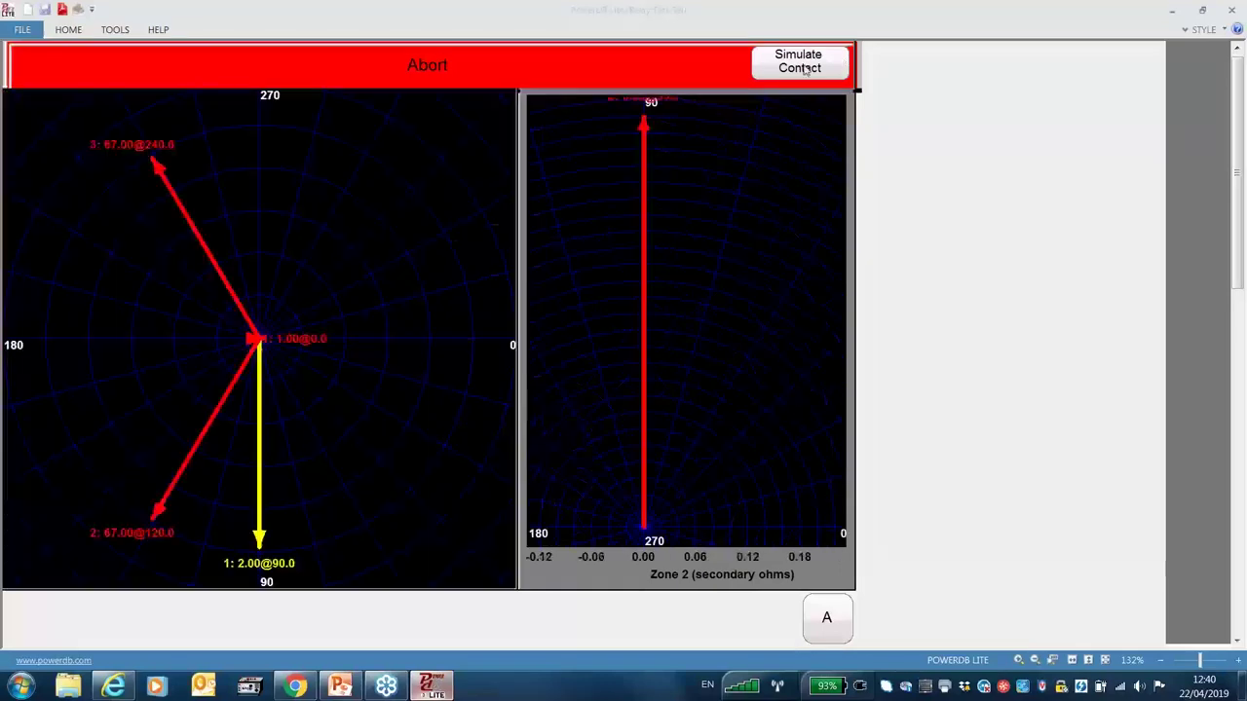
{"action": "left_click", "coordinate": [803, 65]}
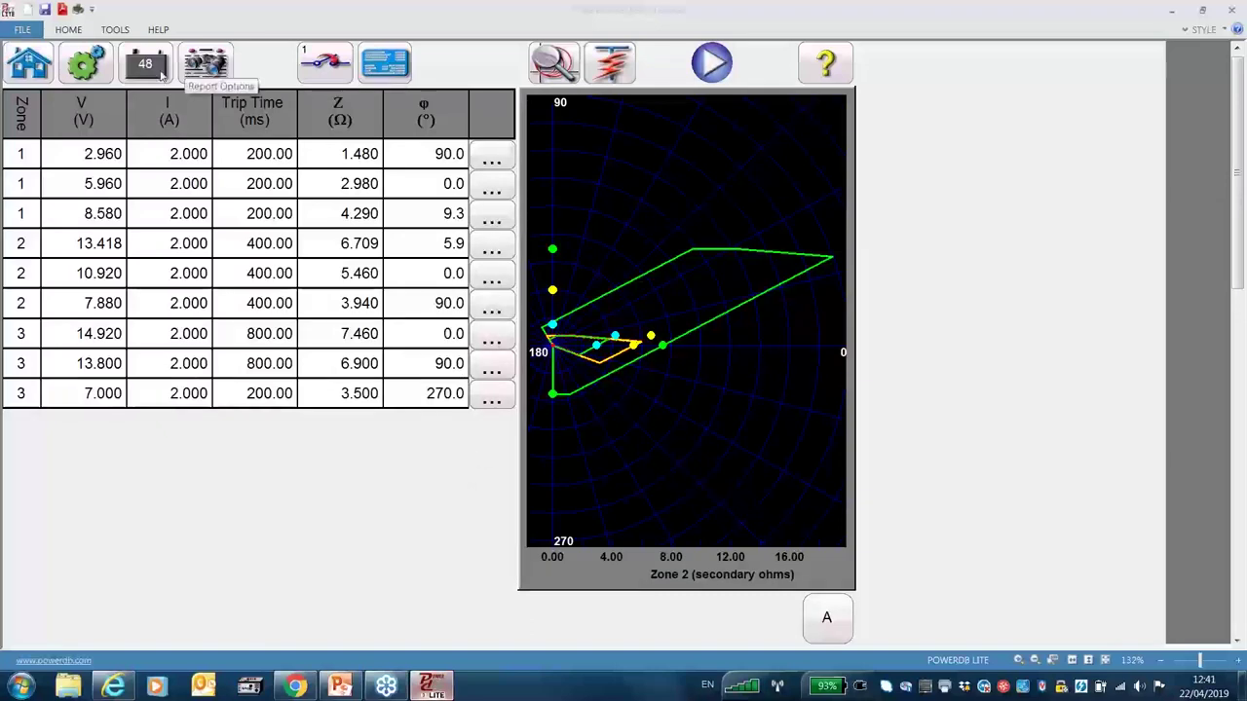
- Return to the home screen, then open and close the test types list
{"action": "left_click", "coordinate": [161, 76]}
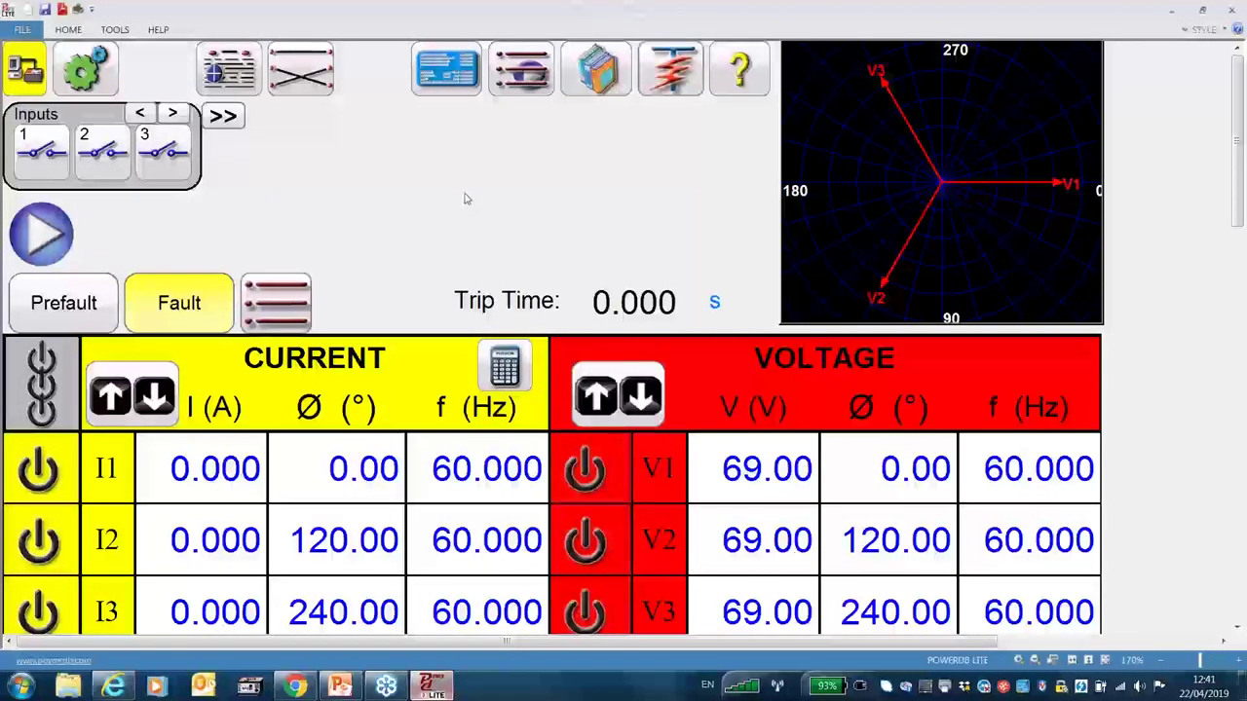
{"action": "scroll", "coordinate": [465, 199], "scroll_direction": "down", "scroll_amount": 1}
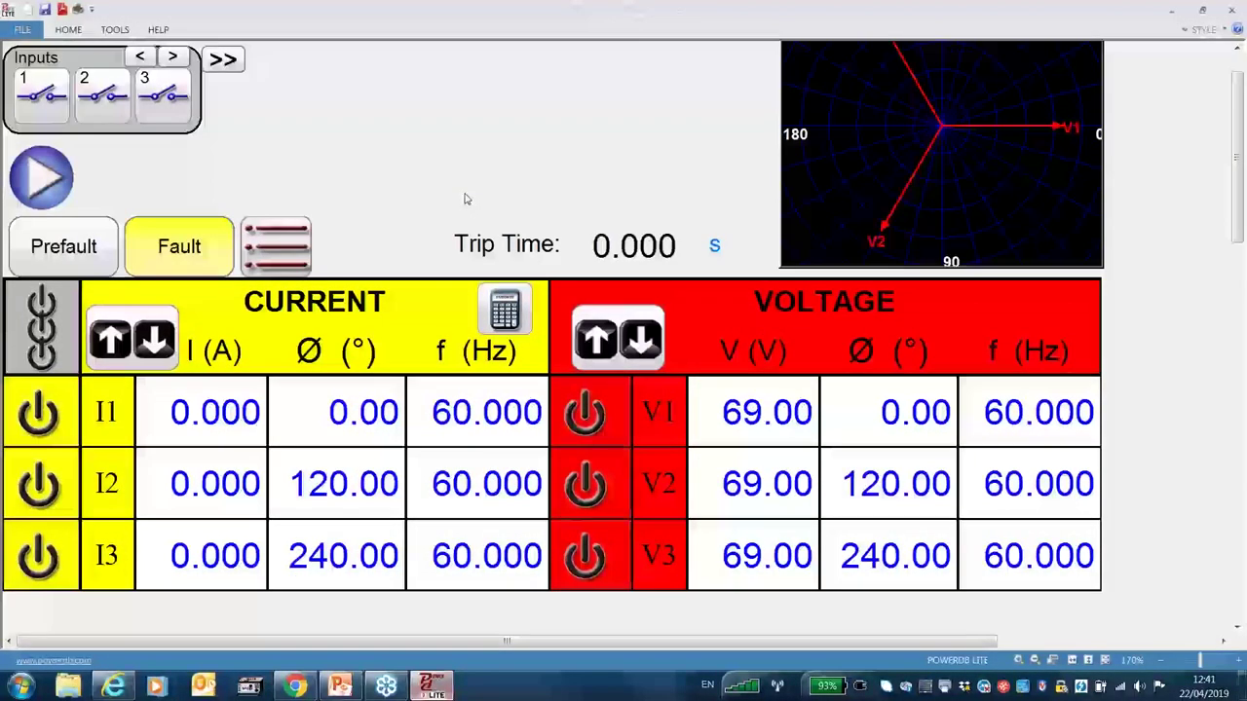
{"action": "scroll", "coordinate": [464, 199], "scroll_direction": "up", "scroll_amount": 1}
{"action": "left_click", "coordinate": [521, 68]}
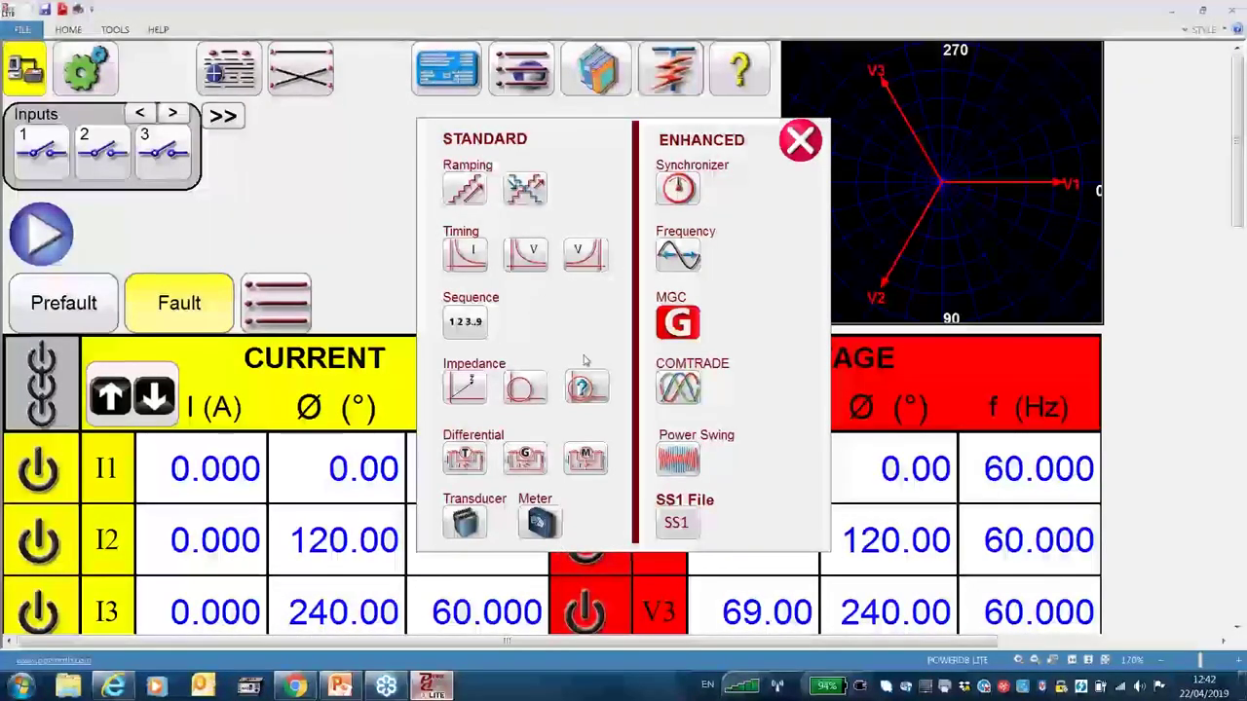
{"action": "left_click", "coordinate": [800, 142]}
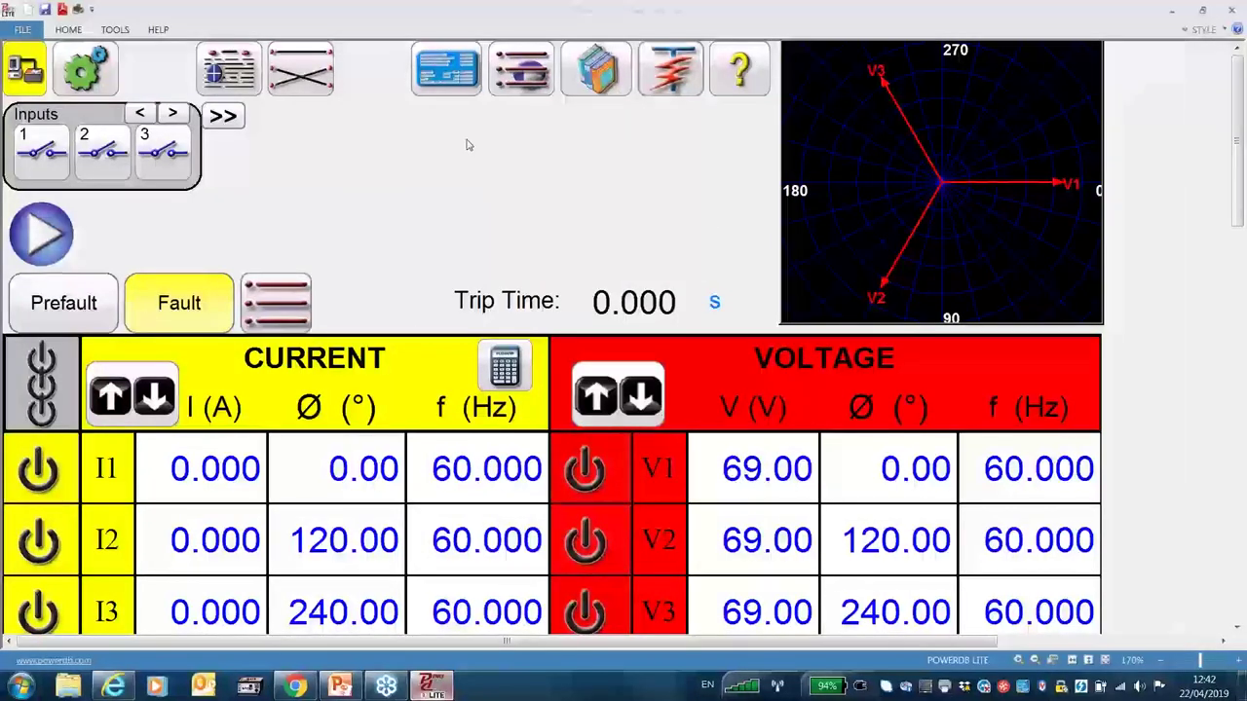